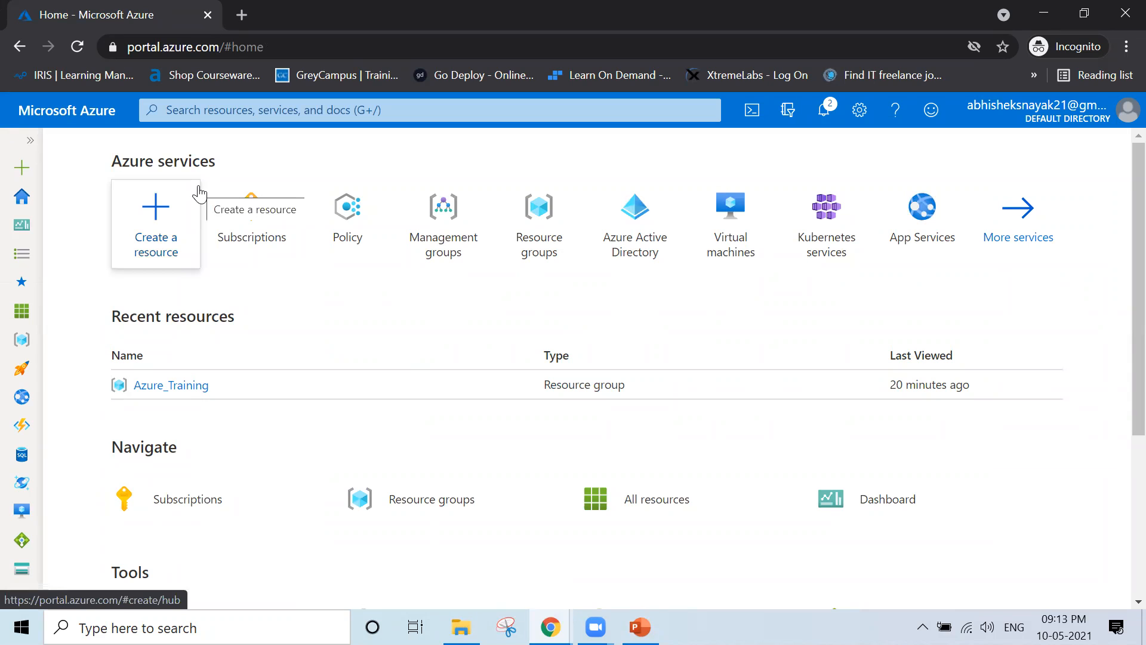
# Search for 'Management' and open Management groups, which shows only the Tenant Root Group
pyautogui.click(266, 112)
pyautogui.write('M')
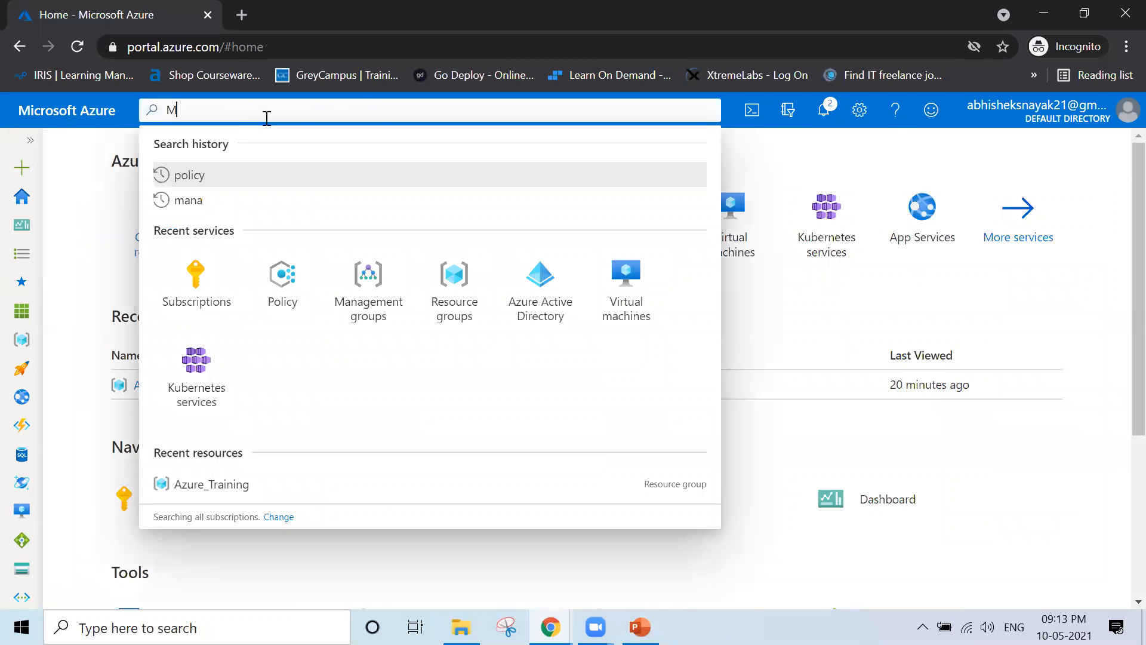
pyautogui.write('anagement')
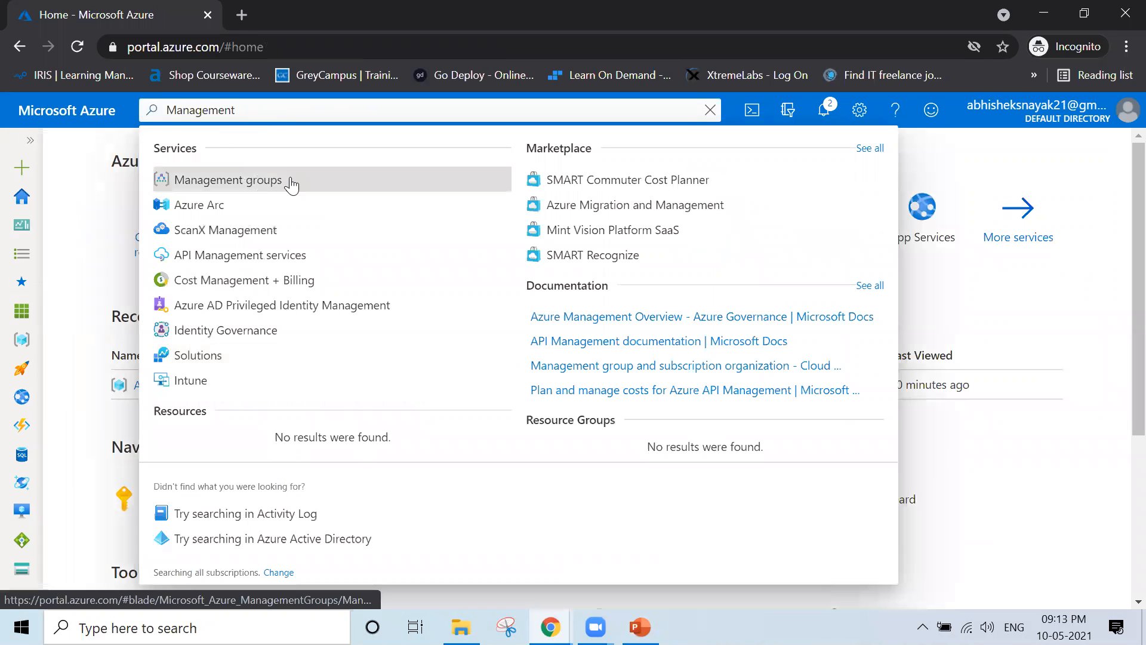
pyautogui.click(308, 182)
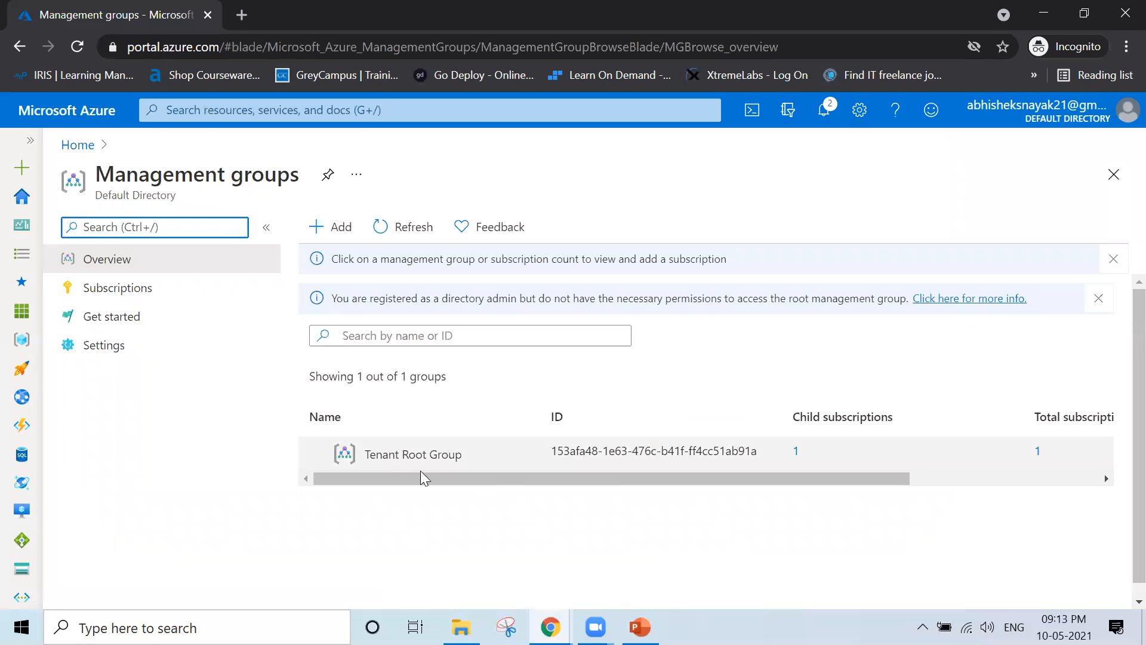
pyautogui.moveTo(405, 456)
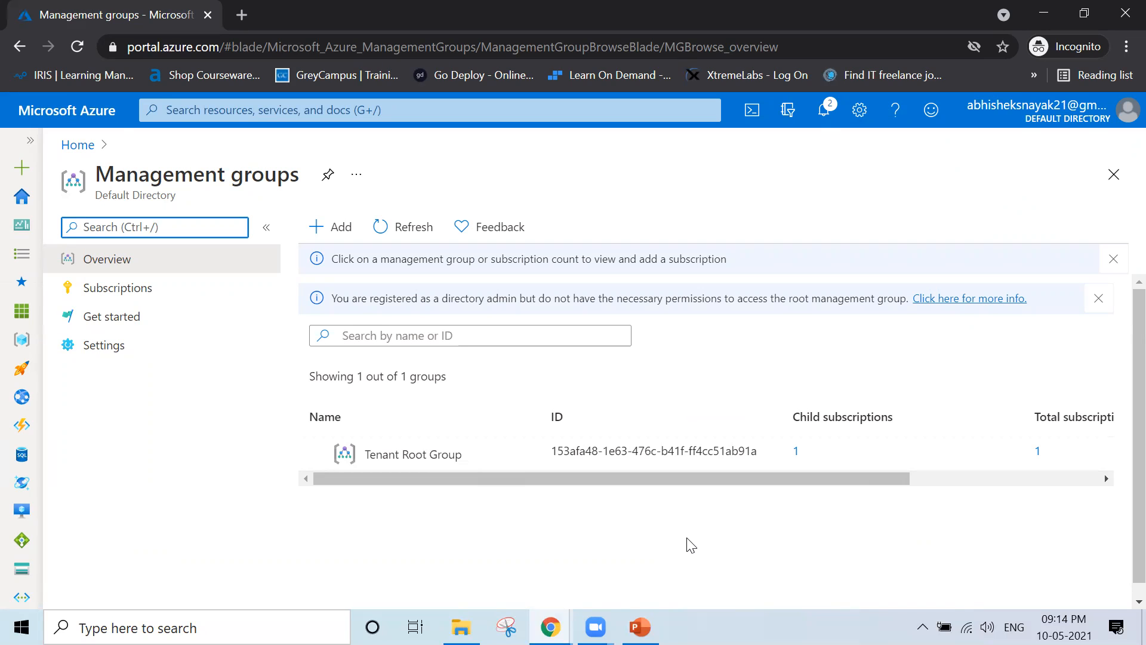
pyautogui.click(640, 627)
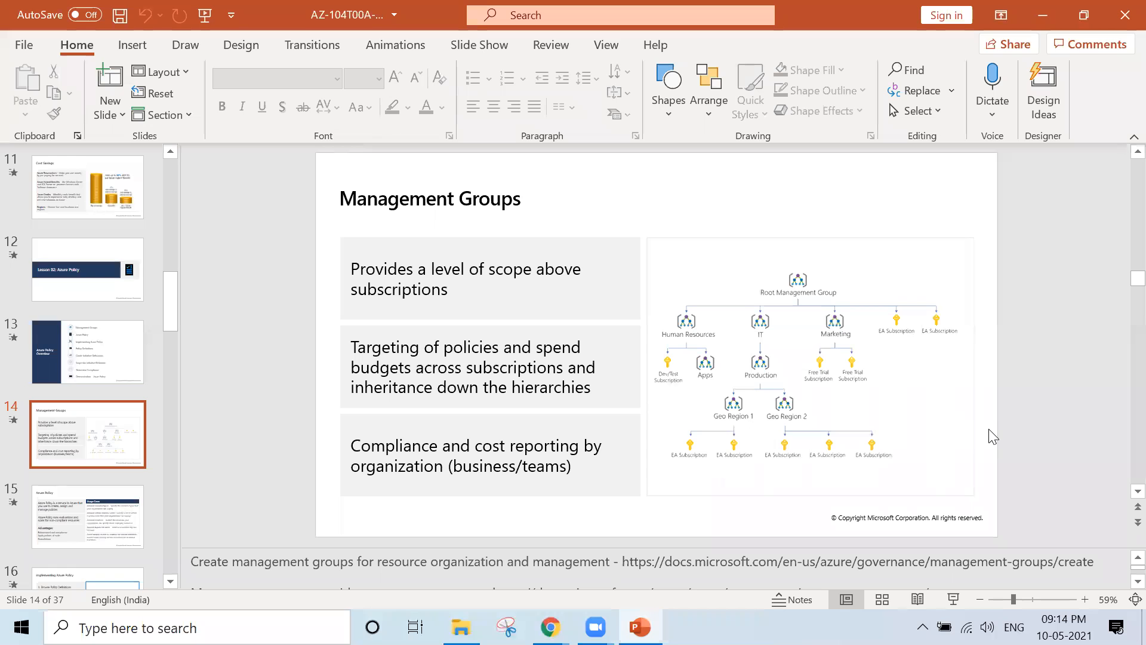
pyautogui.hotkey('shift', 'F5')
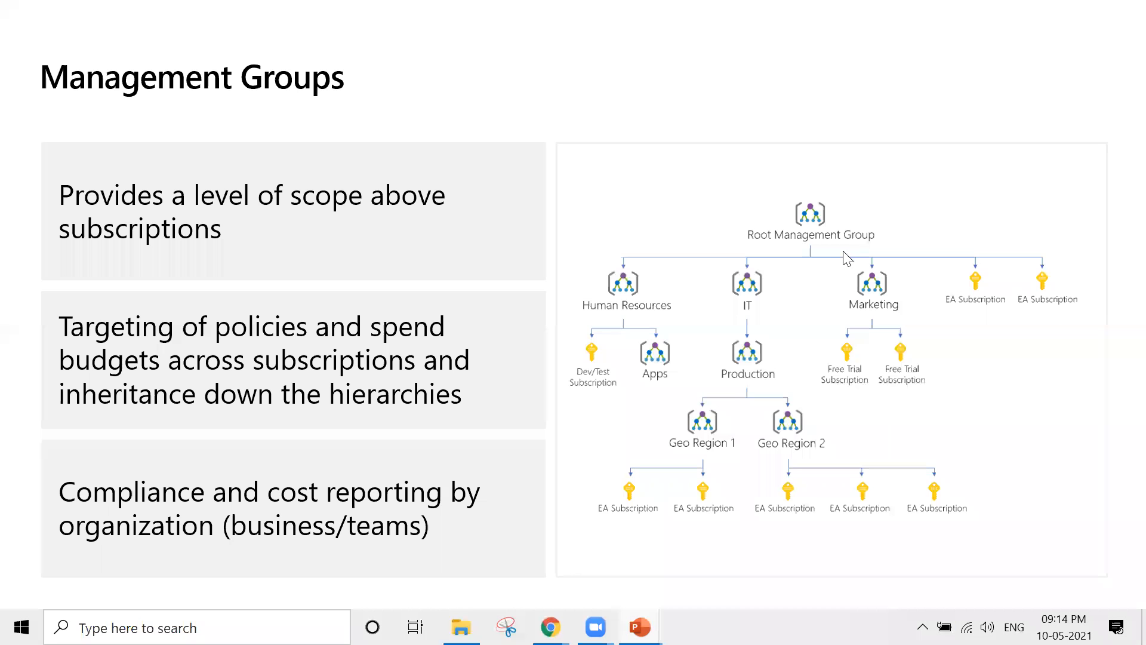
pyautogui.press('Escape')
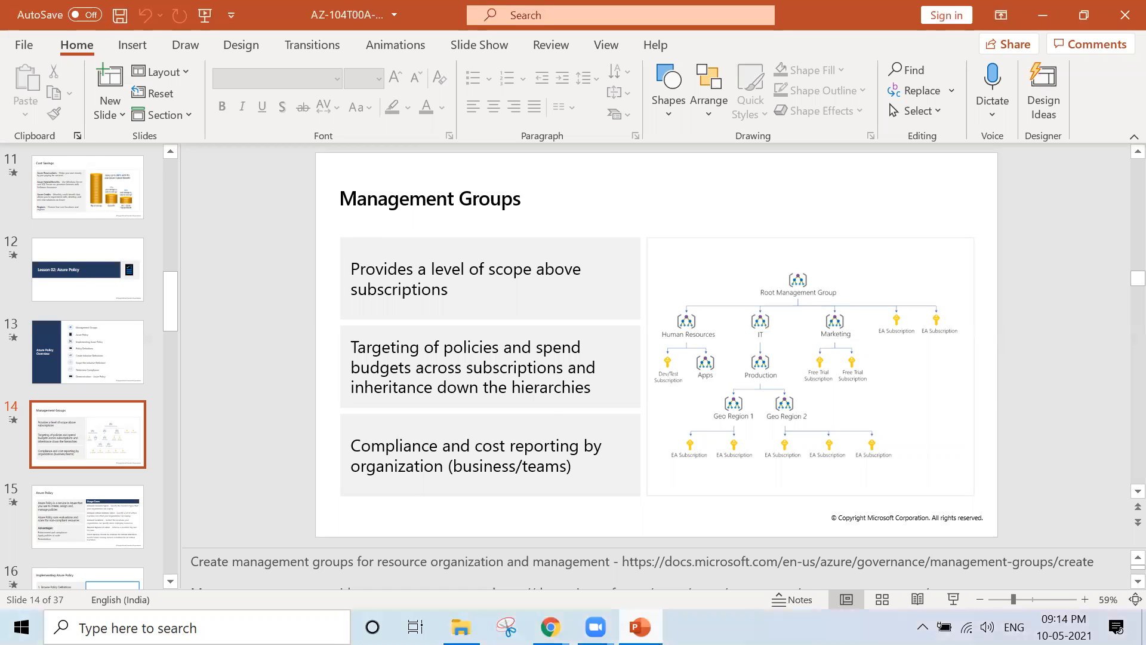
pyautogui.click(550, 627)
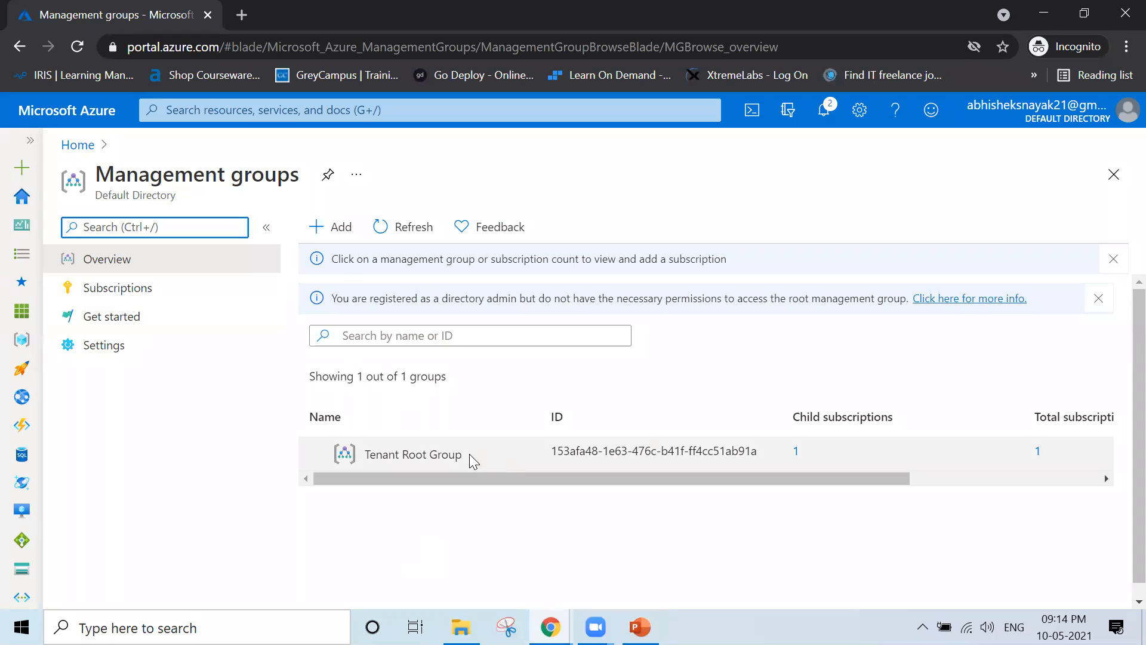
pyautogui.moveTo(465, 454); pyautogui.dragTo(367, 456)
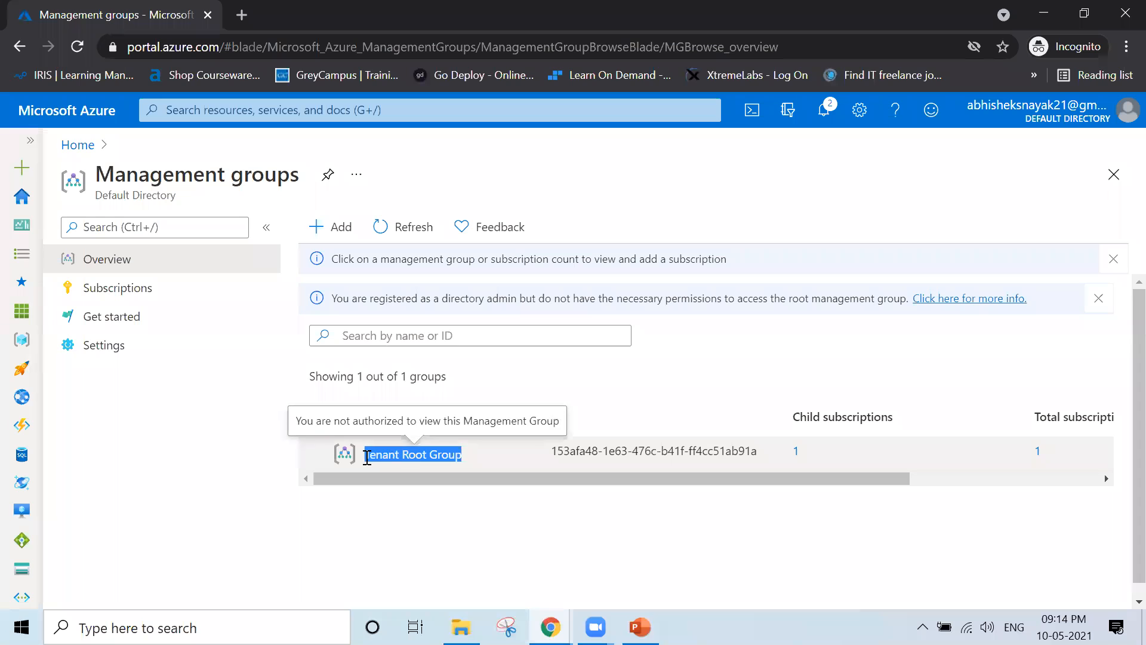
pyautogui.click(532, 499)
pyautogui.moveTo(551, 450); pyautogui.dragTo(795, 482)
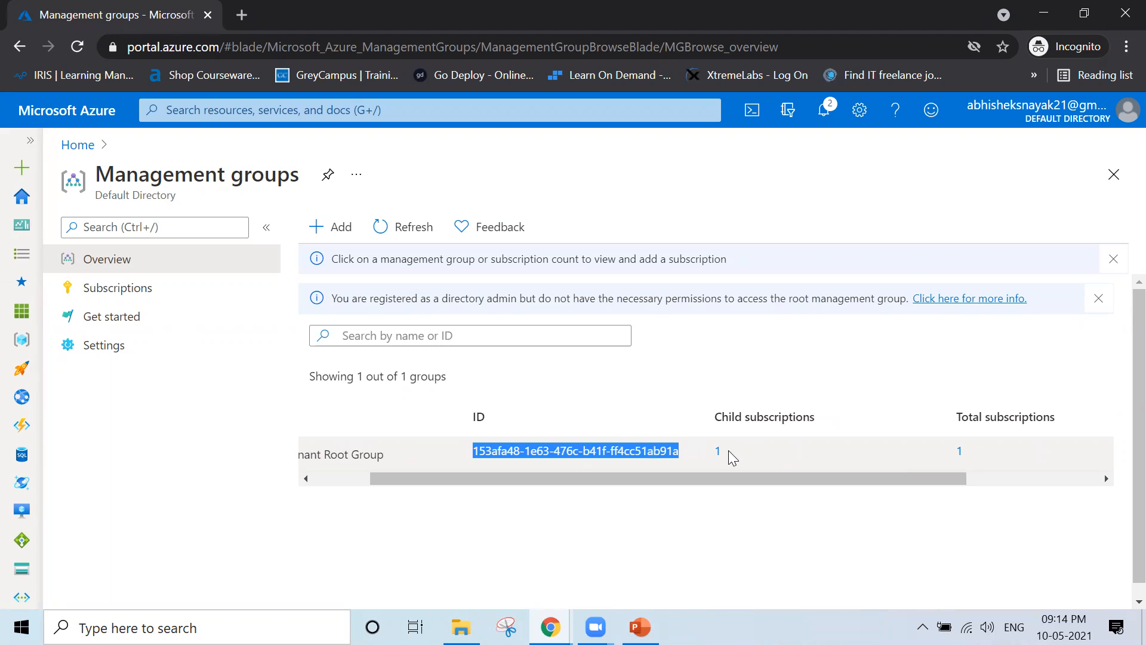
pyautogui.moveTo(729, 453); pyautogui.dragTo(713, 457)
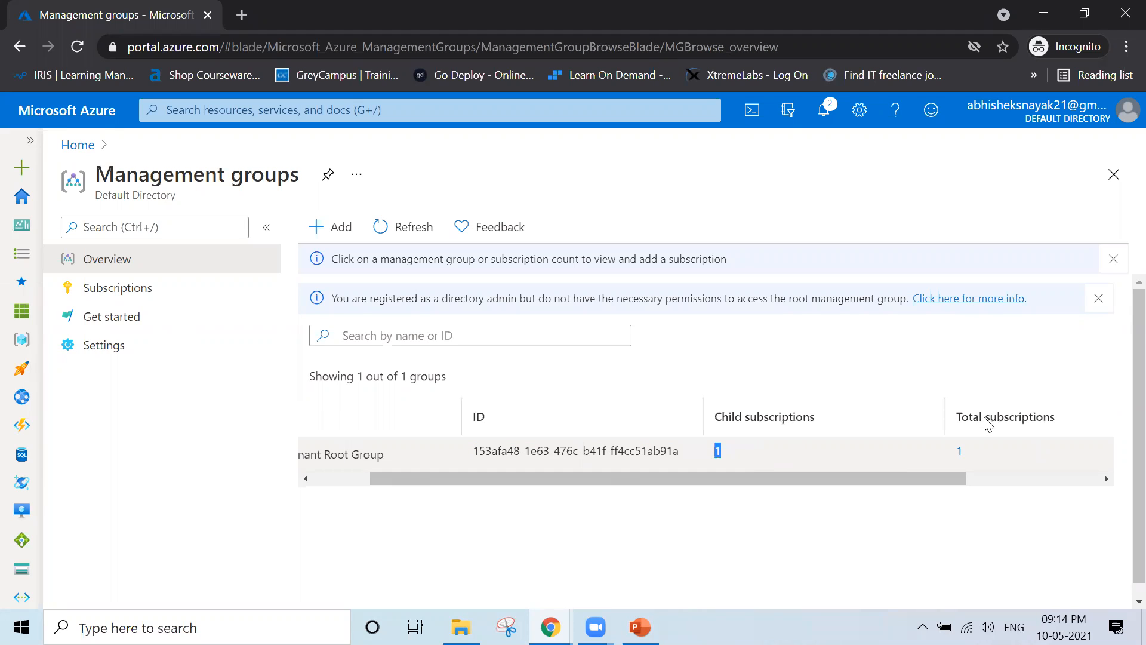
pyautogui.click(961, 455)
pyautogui.doubleClick(961, 455)
pyautogui.moveTo(786, 478); pyautogui.dragTo(591, 501)
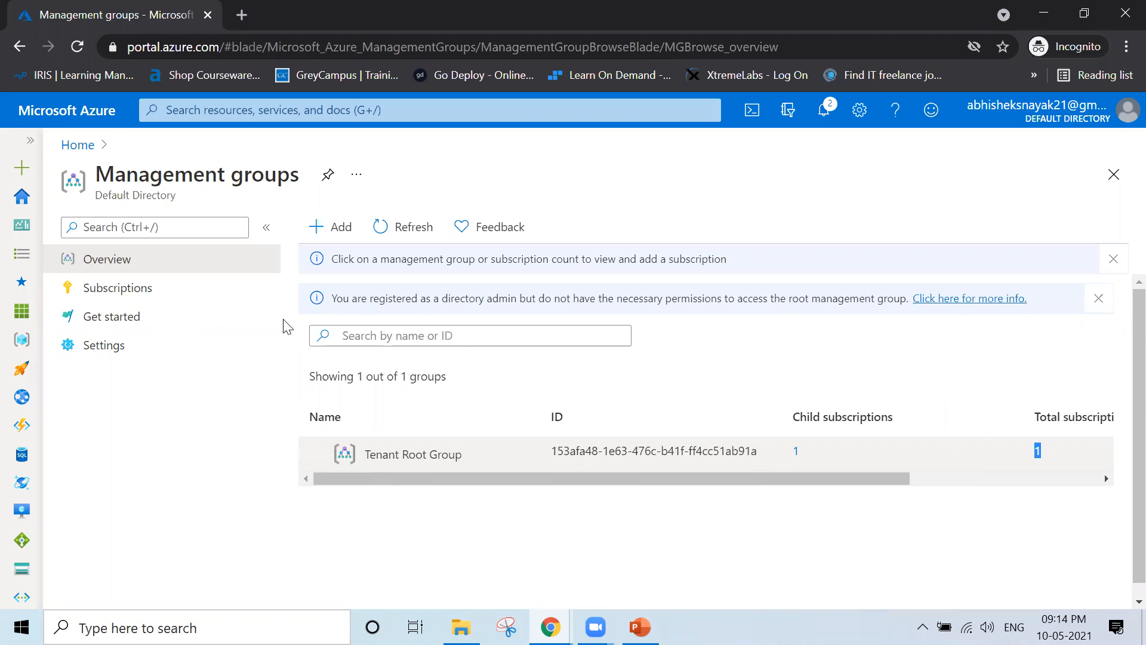
# Add a new management group with ID 'Marketing' and display name 'Marketing', and submit it
pyautogui.click(326, 237)
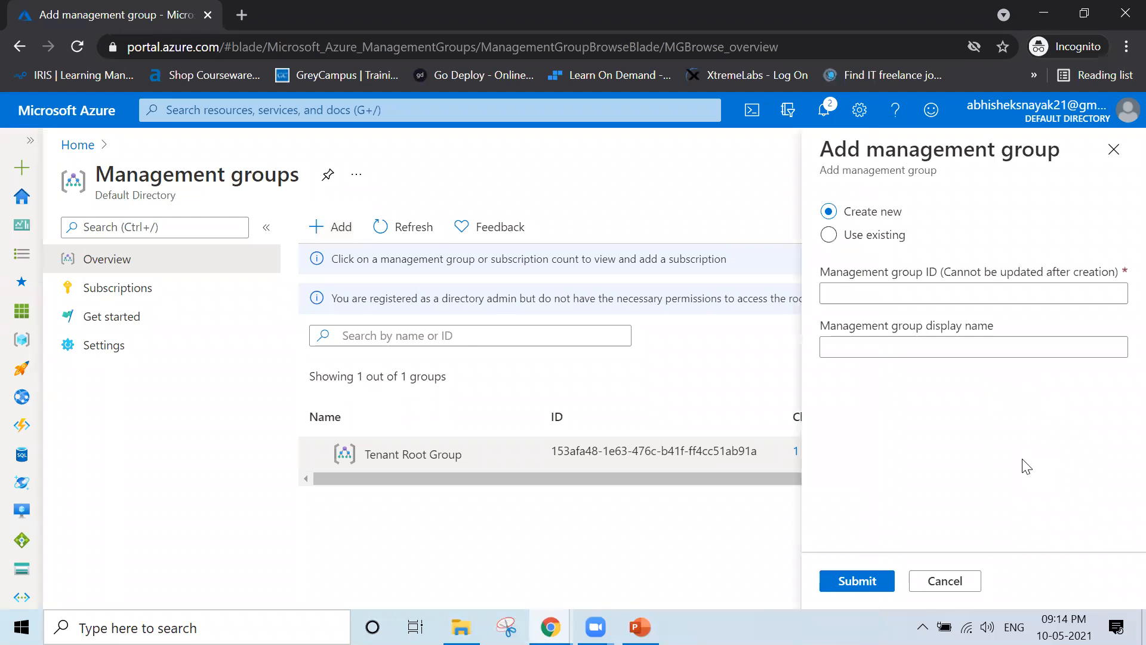
pyautogui.click(847, 294)
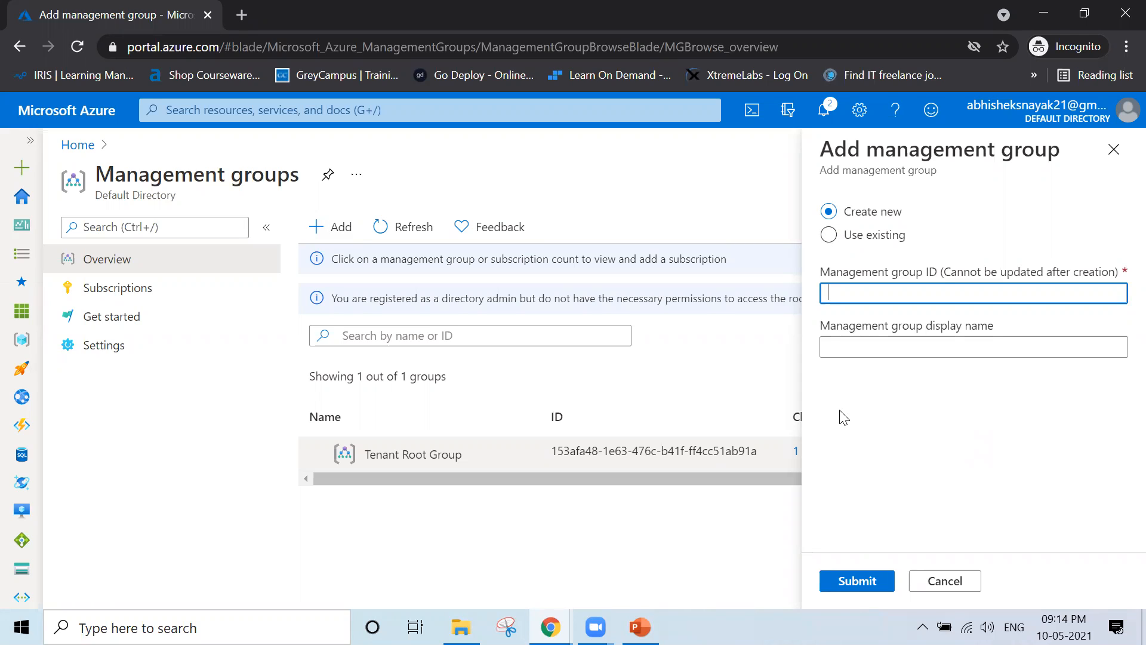
pyautogui.click(863, 346)
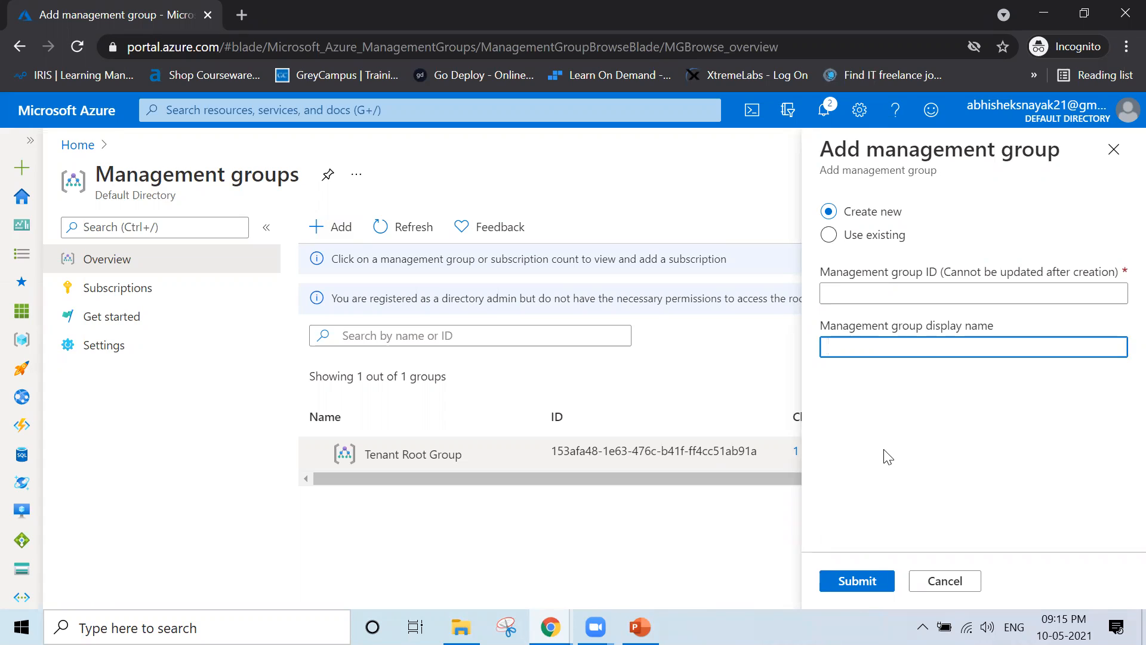
pyautogui.write('Marketing')
pyautogui.press('Tab')
pyautogui.click(888, 291)
pyautogui.write('Marketing')
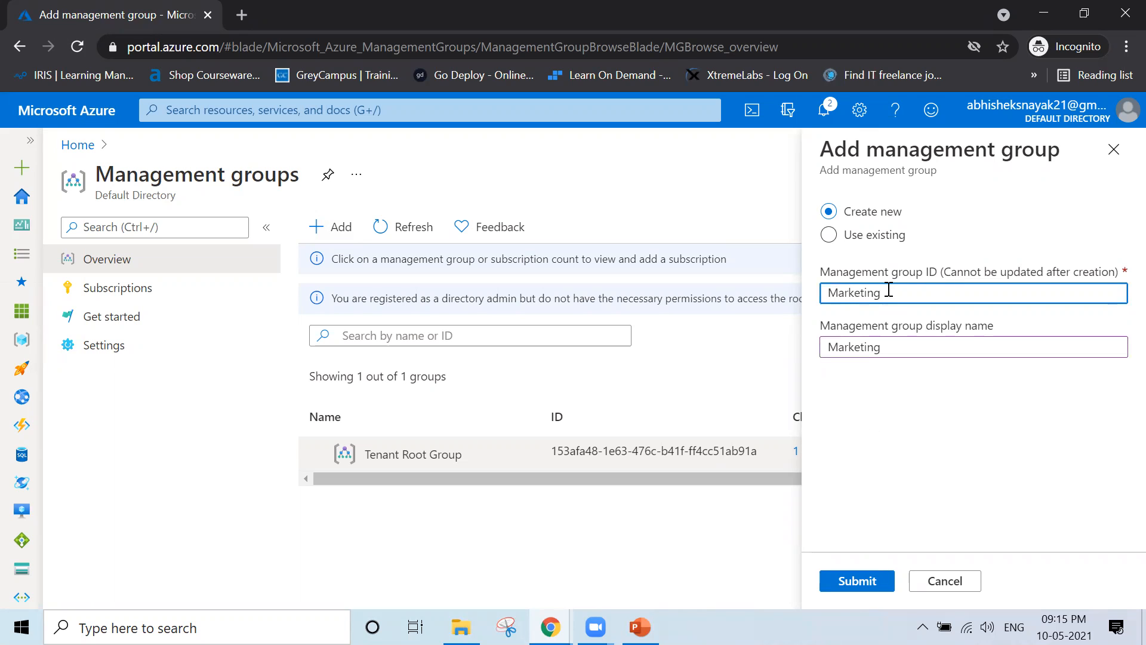
pyautogui.click(857, 581)
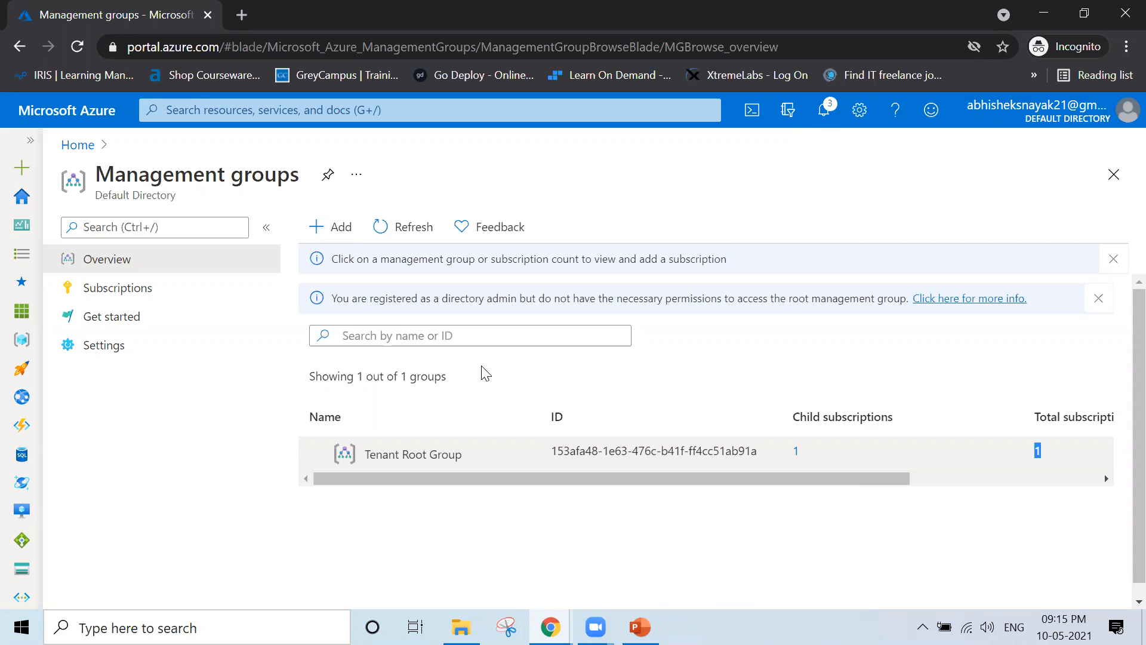
# Check the notifications for the Marketing group's creation and follow the link to the Quickstart Center
pyautogui.click(825, 121)
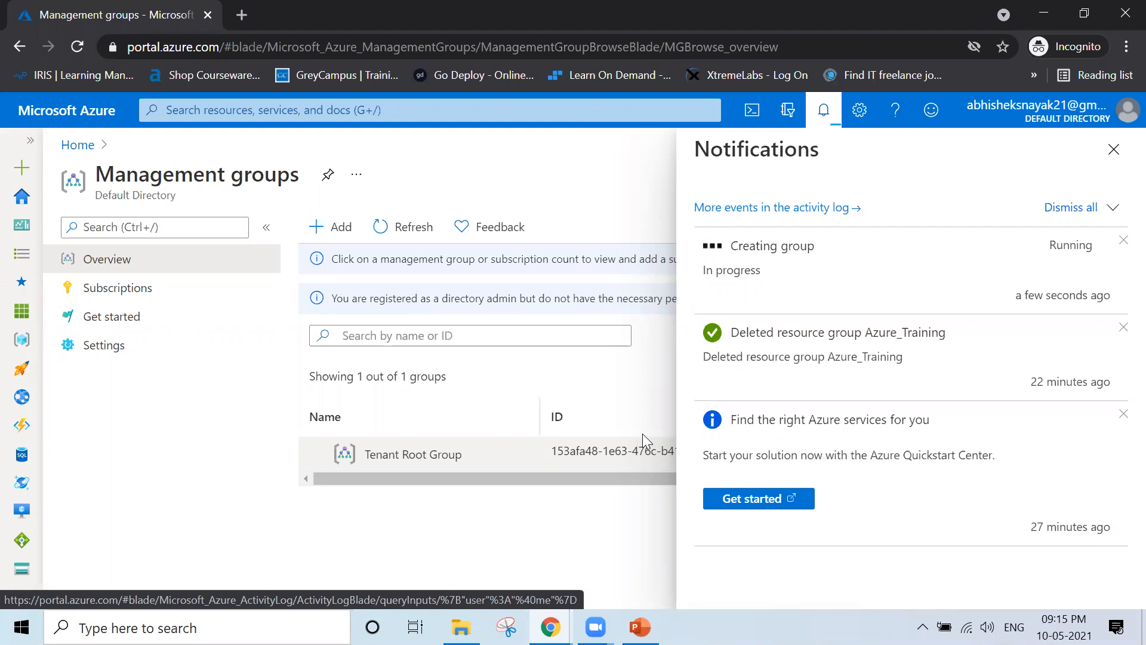
pyautogui.moveTo(703, 455); pyautogui.dragTo(1027, 478)
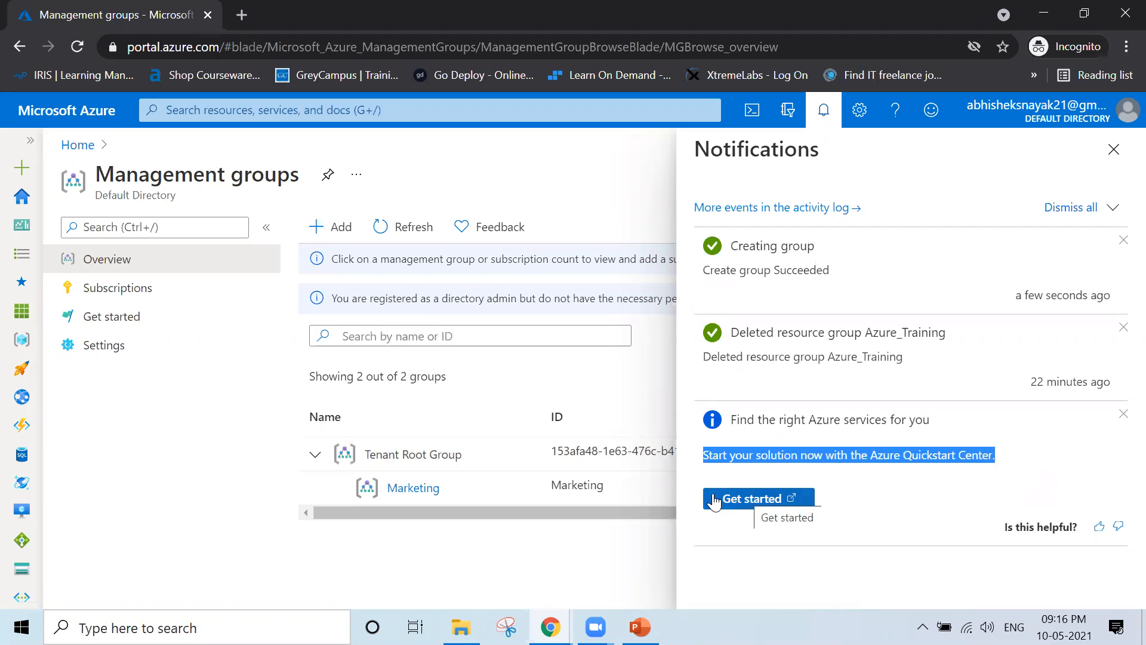
pyautogui.click(757, 507)
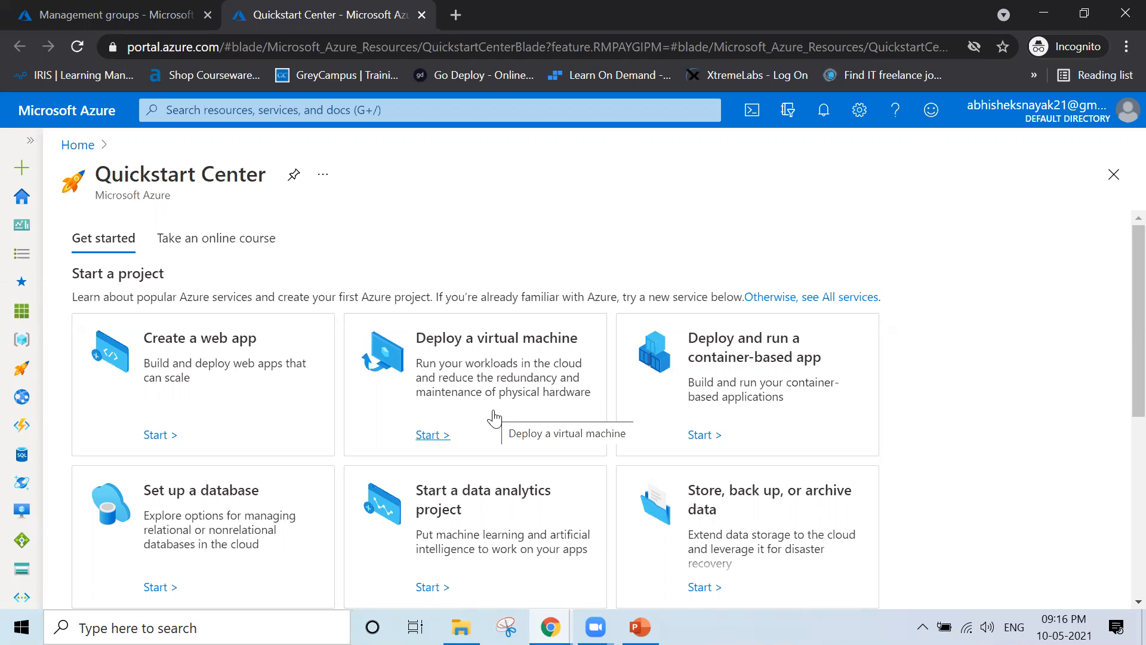
# Browse the Quickstart Center's 'Take an online course' and 'Get started' offerings, then close its tab
pyautogui.scroll(-6, 494, 418)
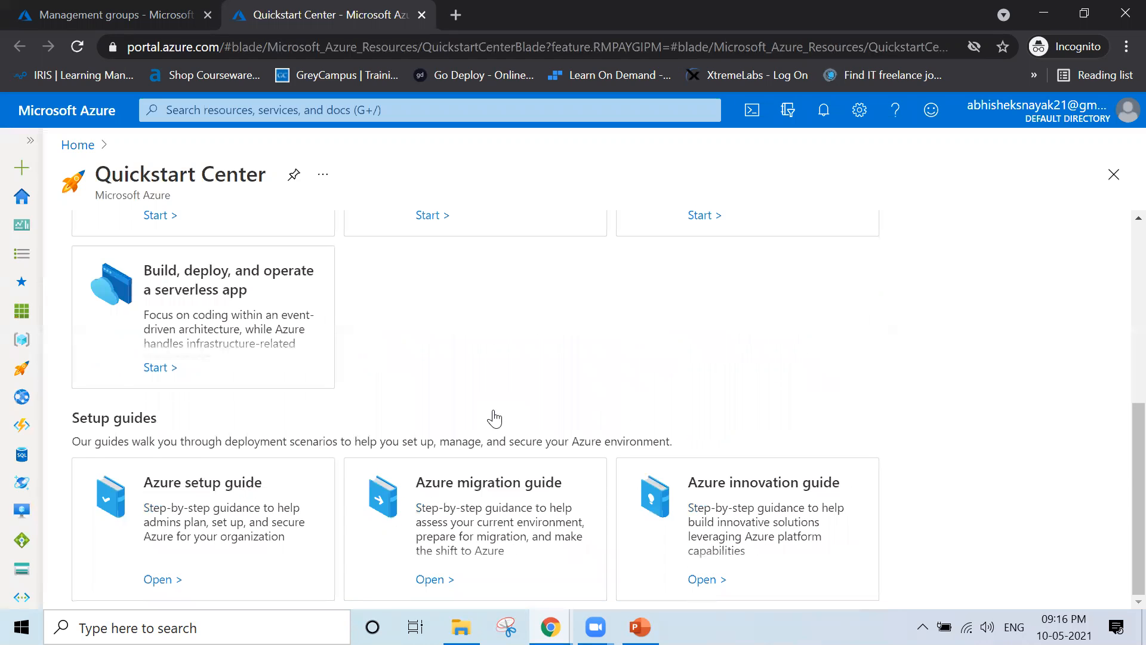
pyautogui.scroll(6, 494, 418)
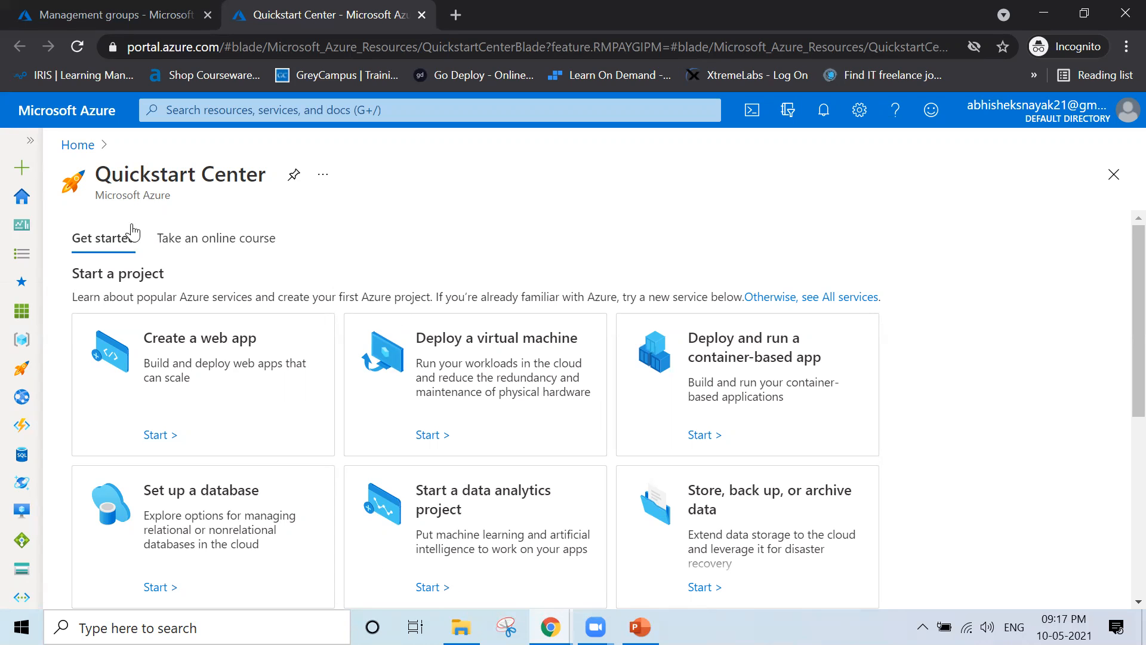
pyautogui.click(187, 239)
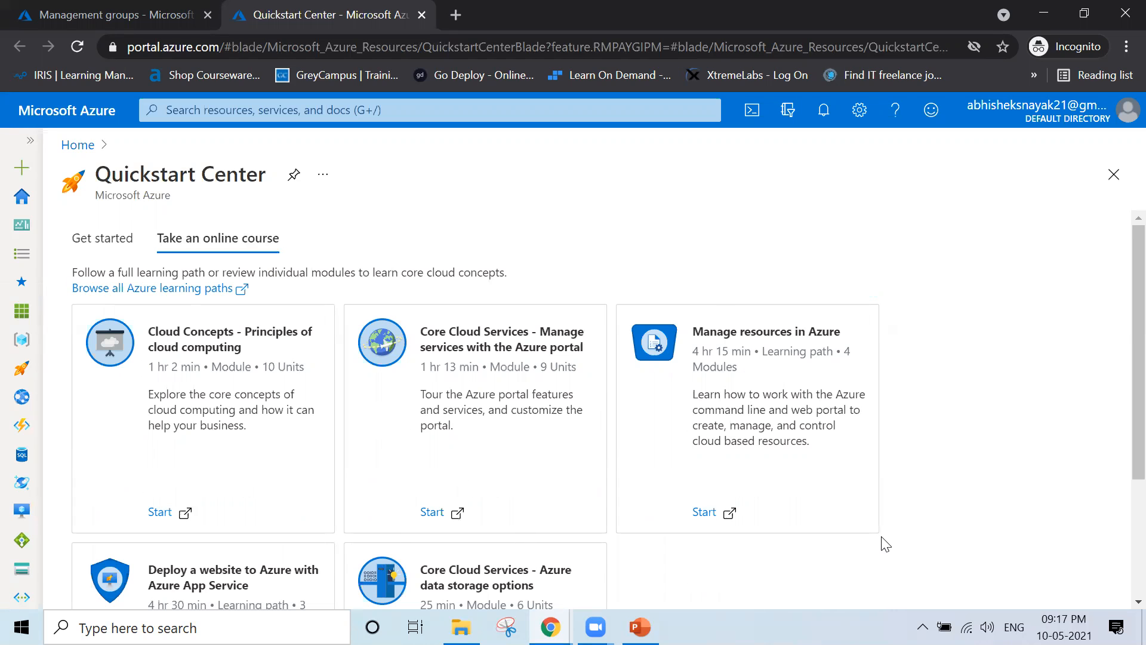
pyautogui.scroll(-3, 926, 397)
pyautogui.scroll(3, 926, 397)
pyautogui.click(113, 248)
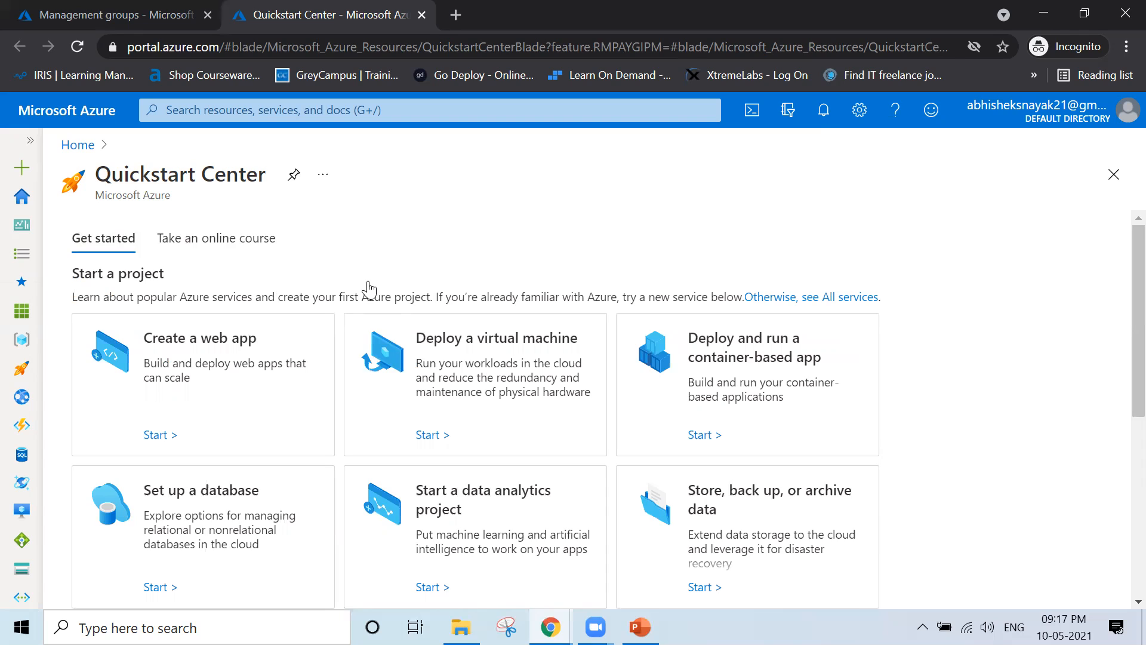
pyautogui.hotkey('ctrl', 'w')
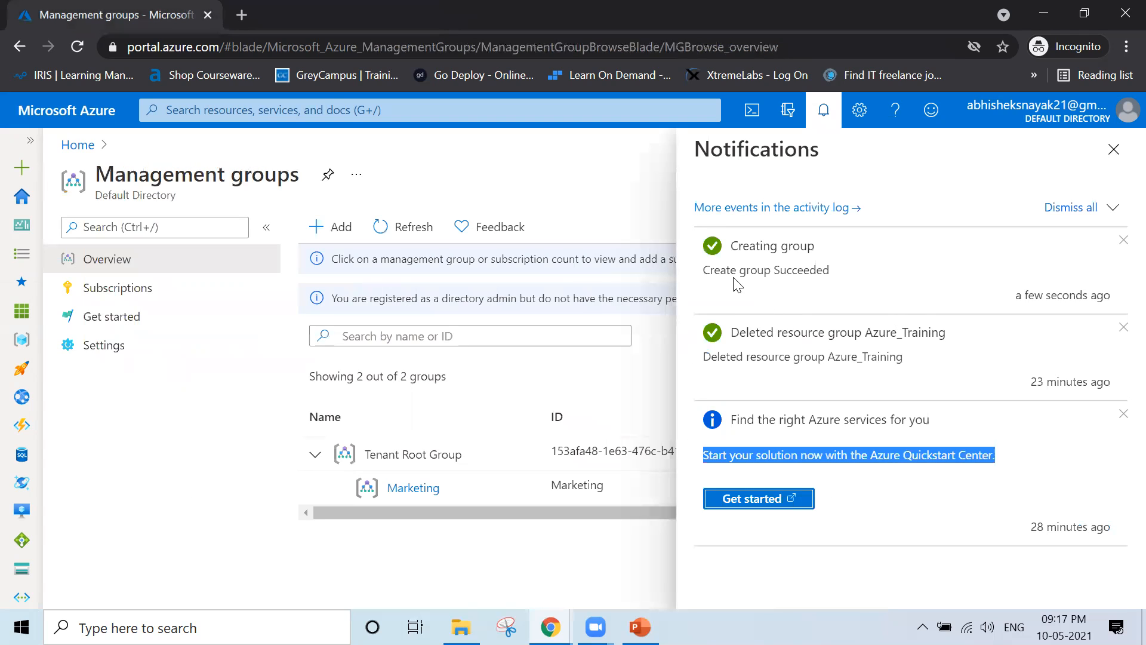
# Dismiss the notifications, highlight the Tenant Root Group name, and scroll the group list sideways
pyautogui.click(1114, 150)
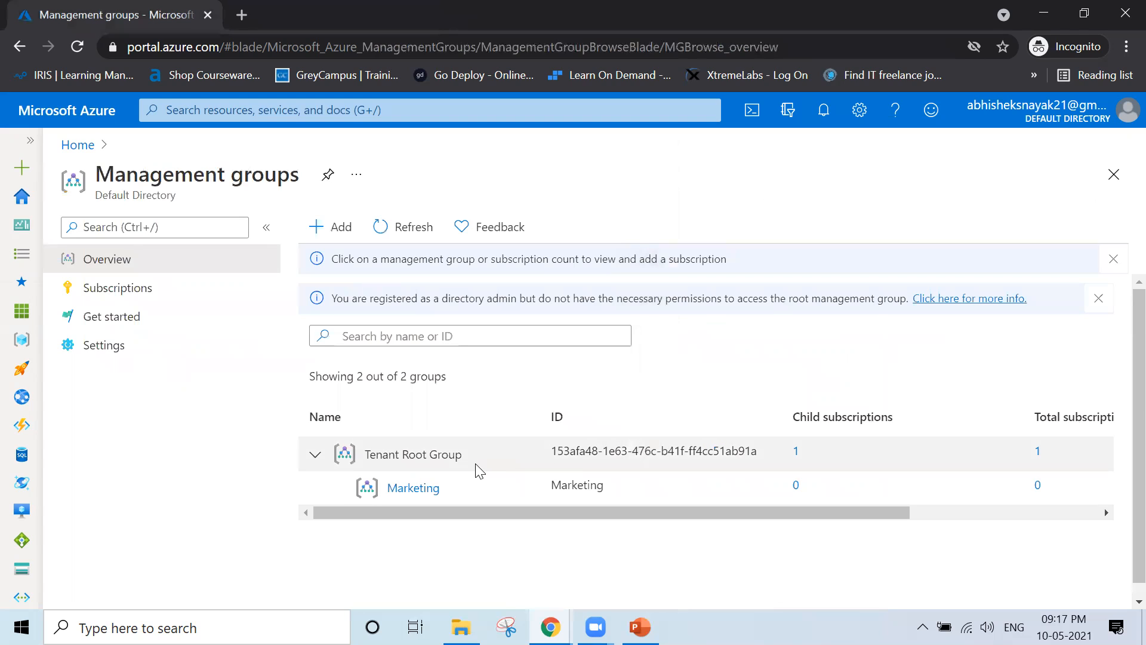
pyautogui.moveTo(468, 455); pyautogui.dragTo(369, 451)
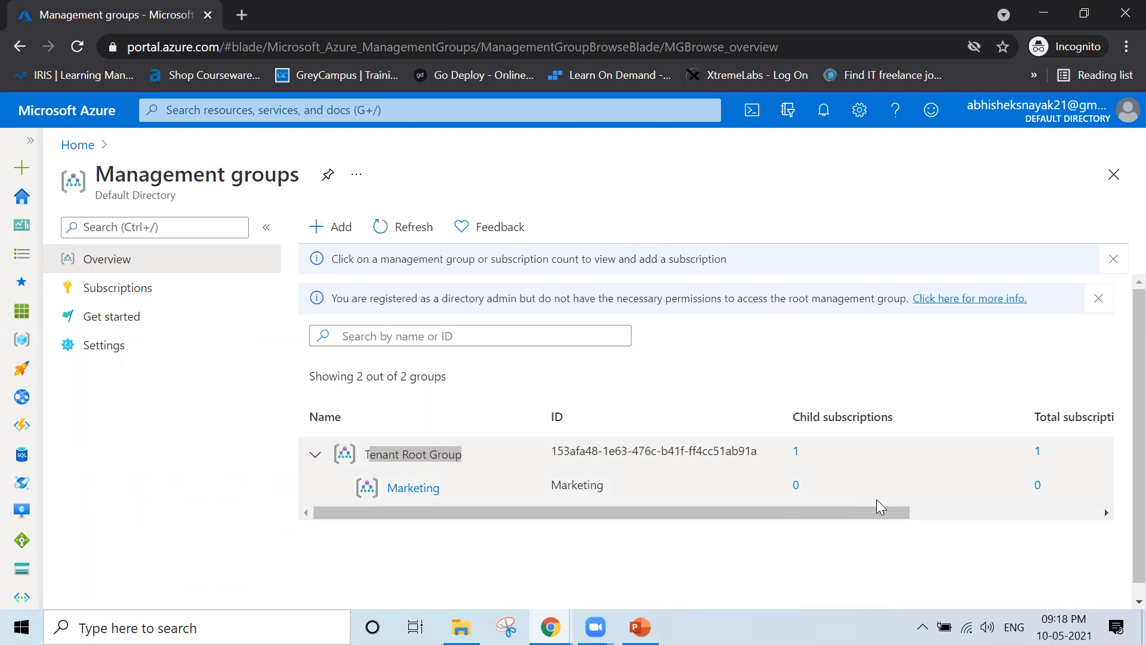
pyautogui.moveTo(948, 519); pyautogui.dragTo(738, 510)
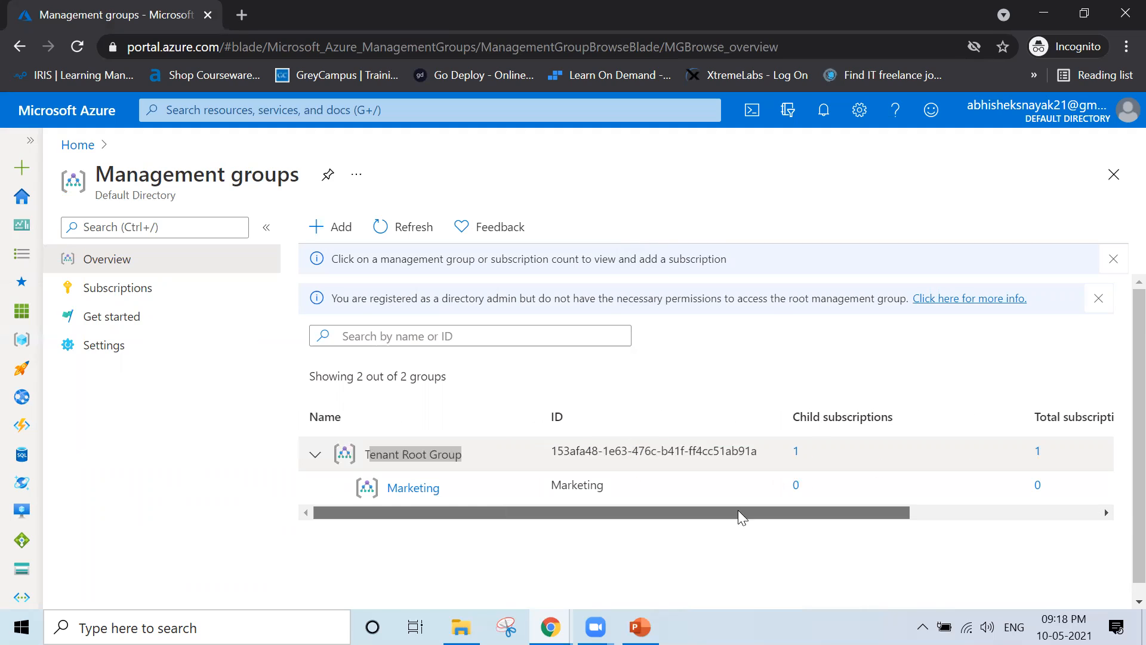
pyautogui.click(399, 488)
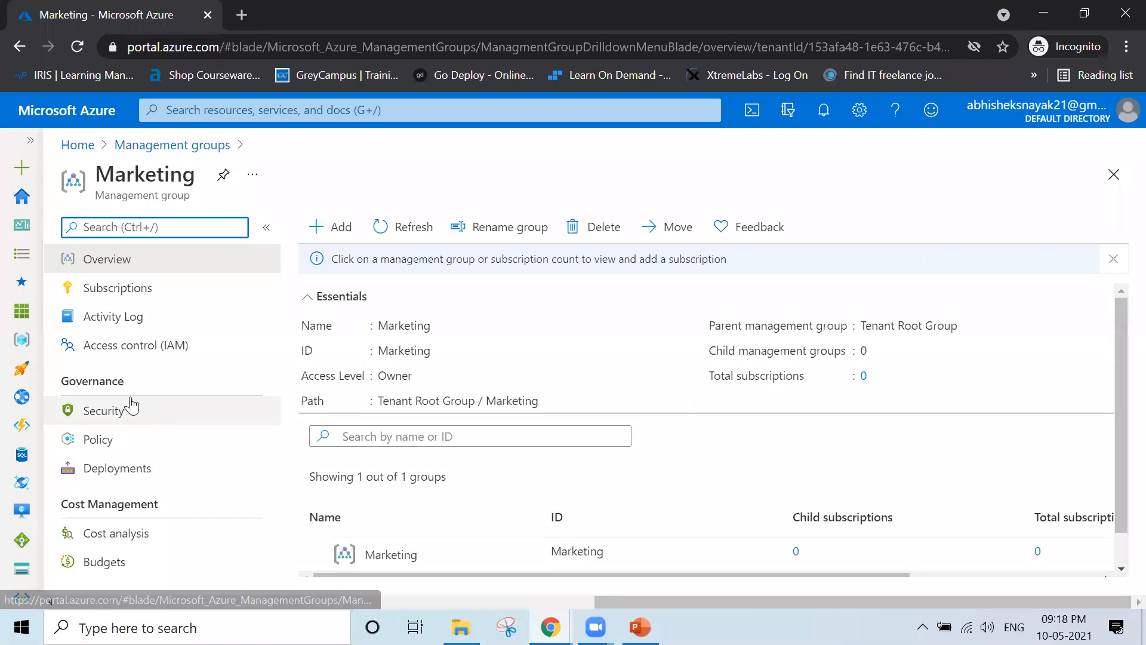
pyautogui.click(187, 302)
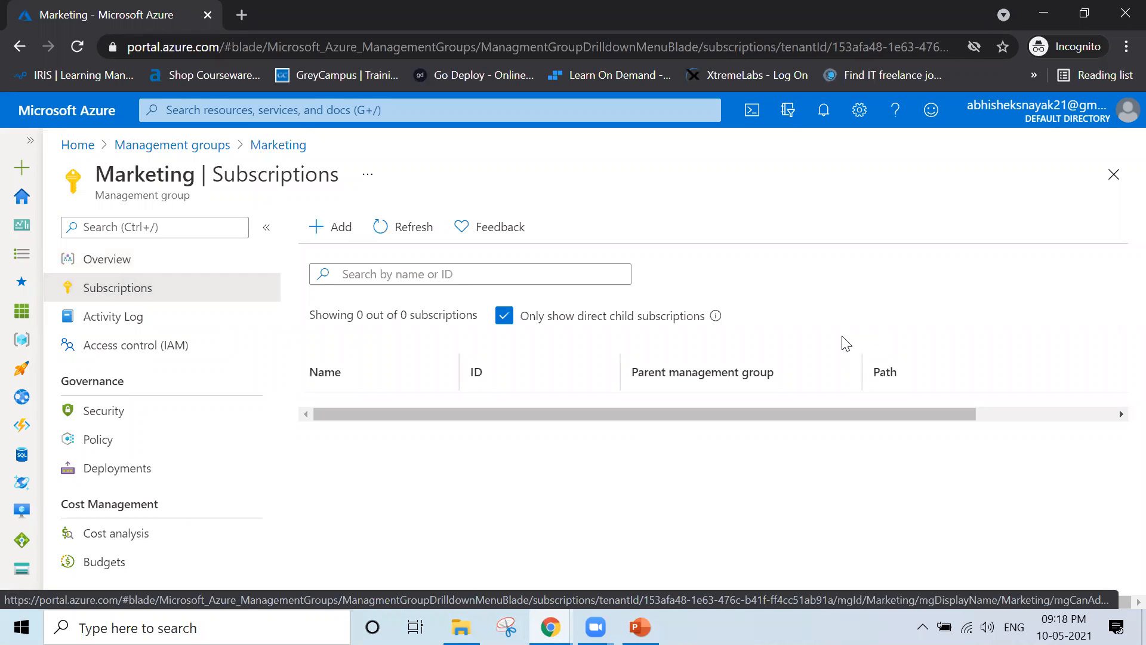
pyautogui.click(1113, 174)
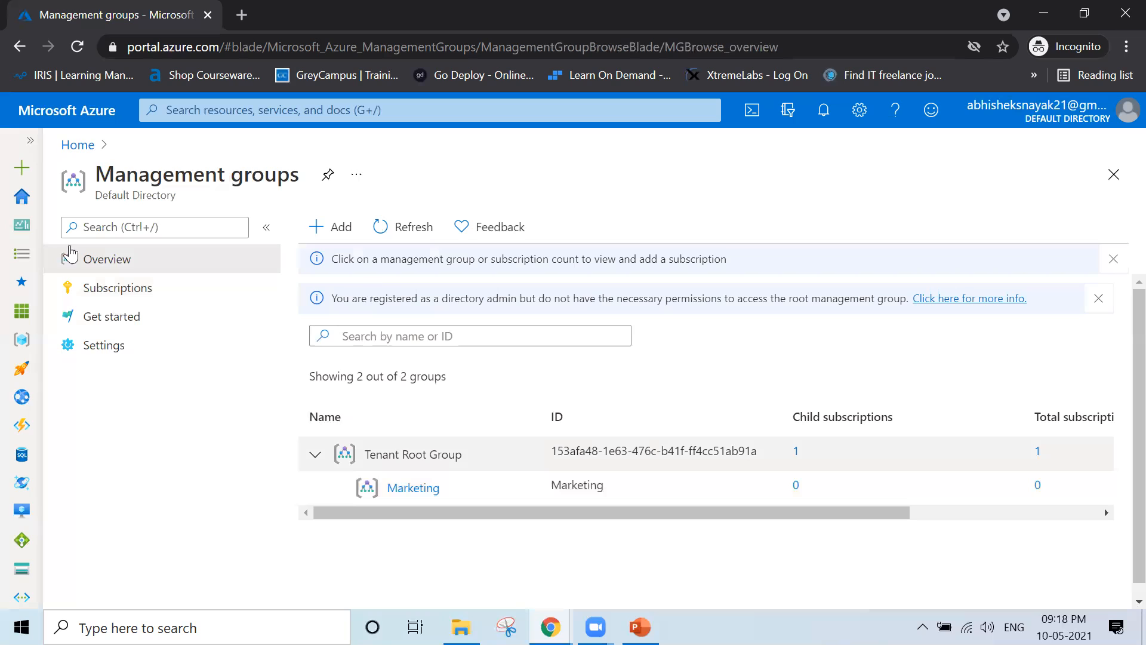
# View the Pay-As-You-Go subscription from Home > Subscriptions, then return to the PowerPoint Management Groups slide
pyautogui.click(78, 146)
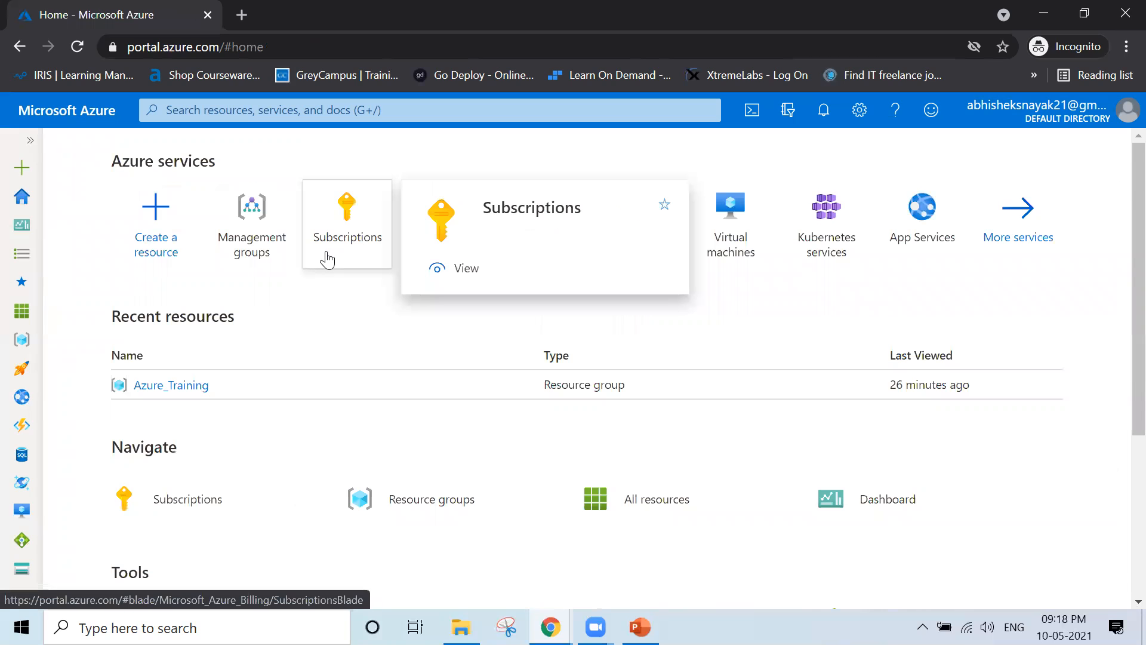
pyautogui.click(328, 258)
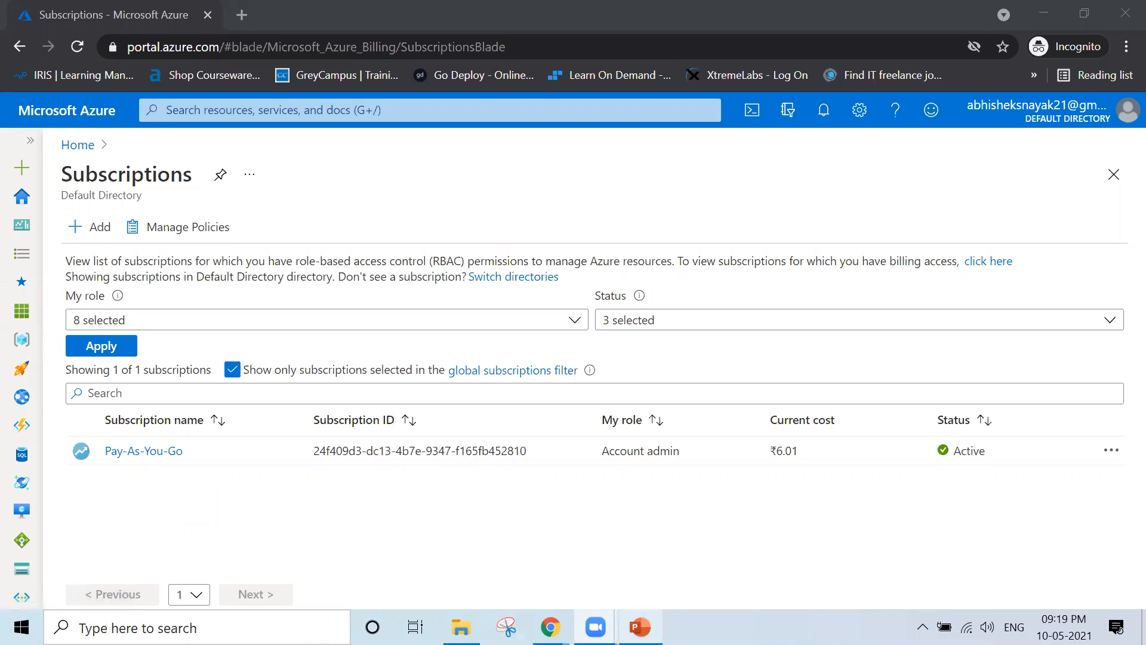
pyautogui.click(640, 626)
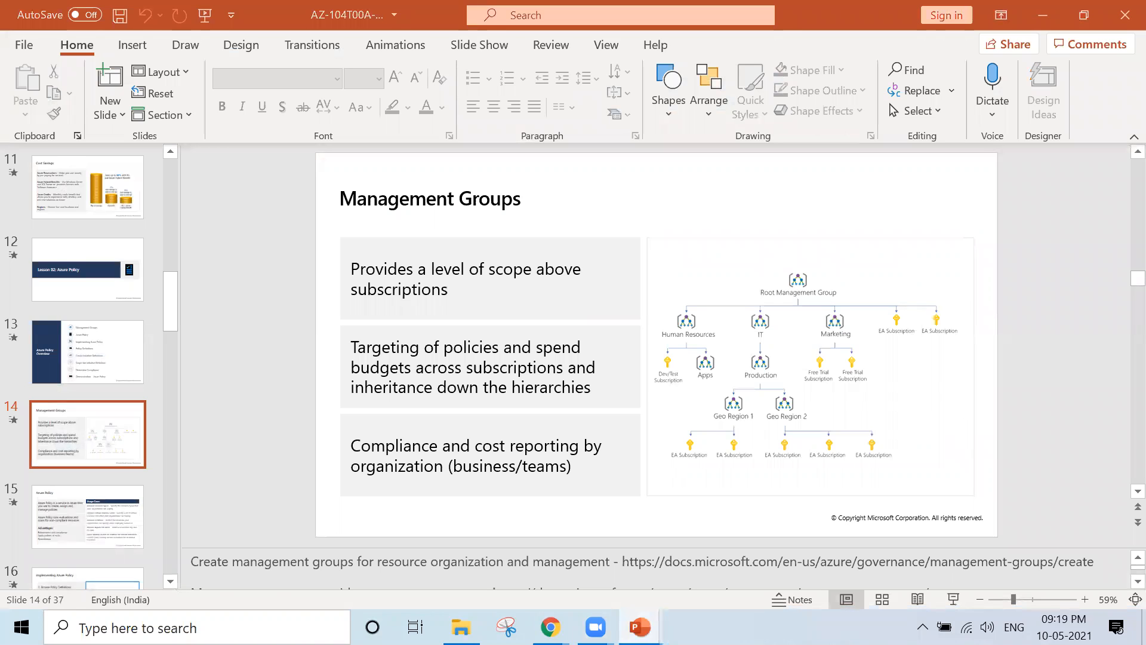
# Present the Management Groups slide full screen with the Highlighter pen selected
pyautogui.hotkey('shift', 'F5')
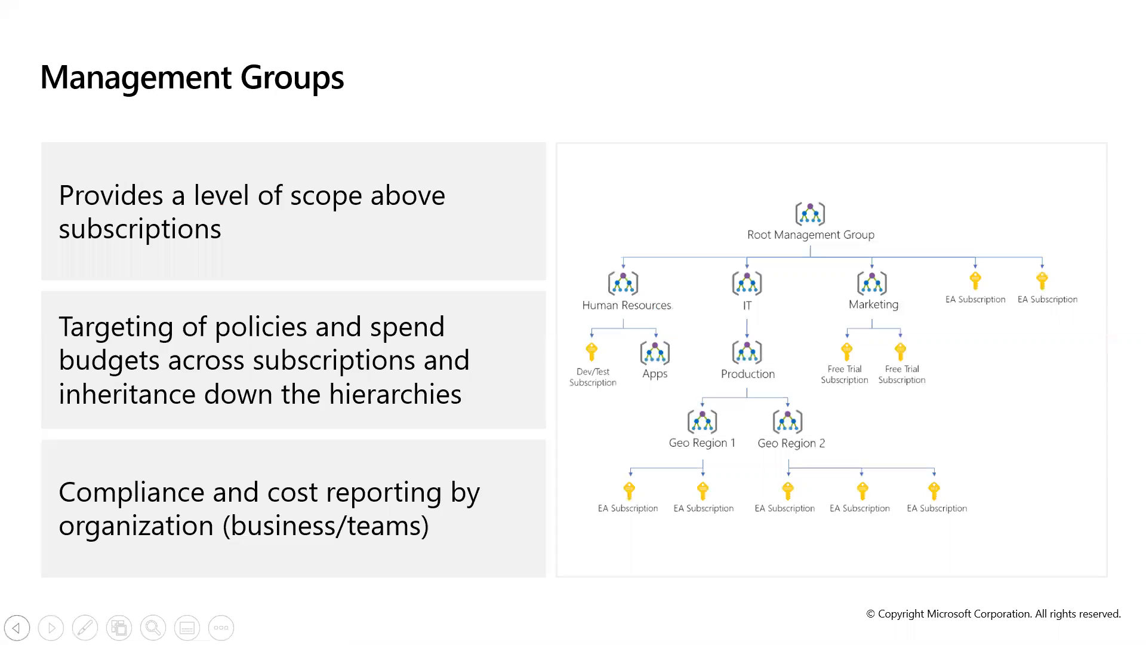
pyautogui.click(85, 627)
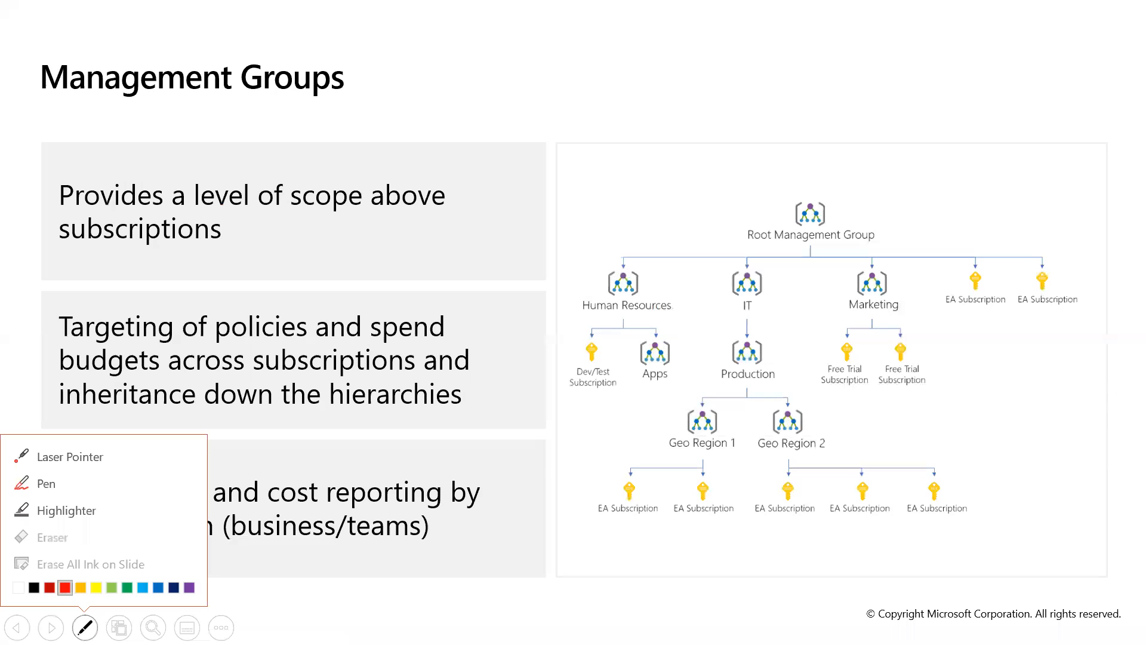
pyautogui.click(71, 509)
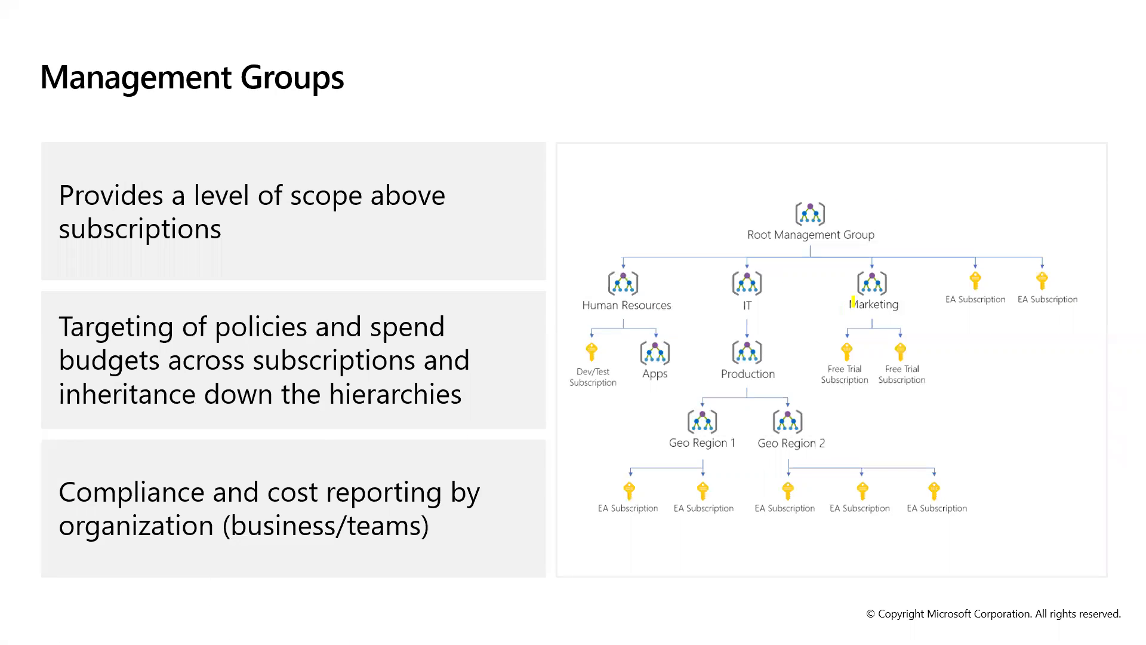
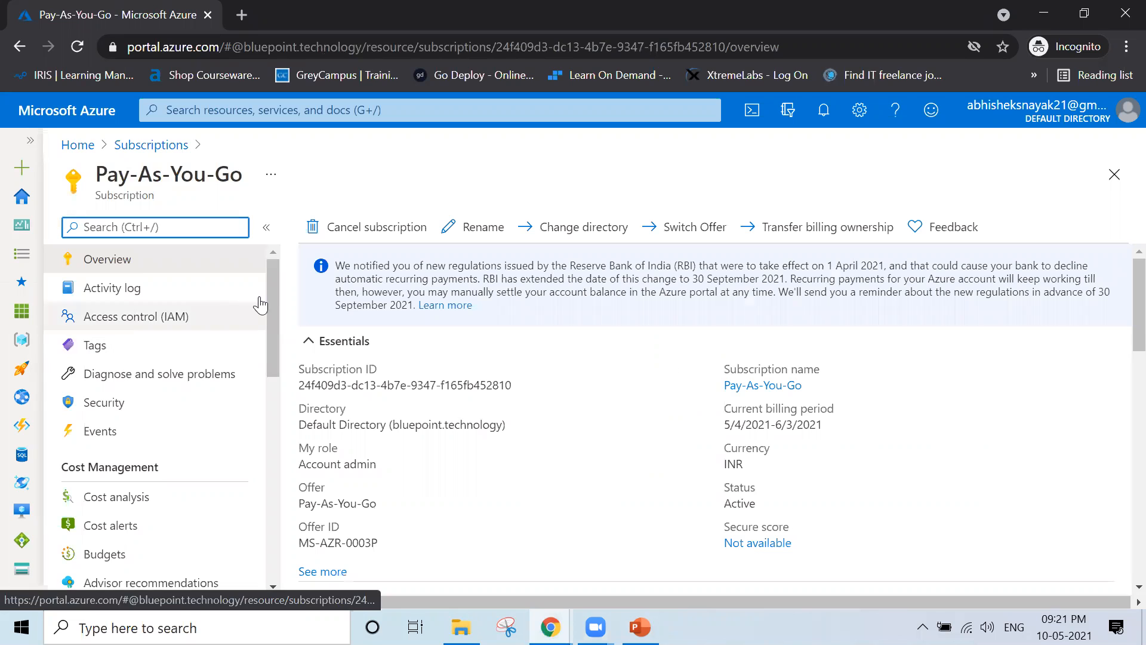
# Review the activity log's Microsoft.Management and Delete resource group events, then view Cost analysis showing ₹6.01
pyautogui.moveTo(272, 291); pyautogui.dragTo(278, 266)
pyautogui.moveTo(276, 337)
pyautogui.mouseDown()
pyautogui.moveTo(275, 392)
pyautogui.moveTo(274, 334)
pyautogui.mouseUp()
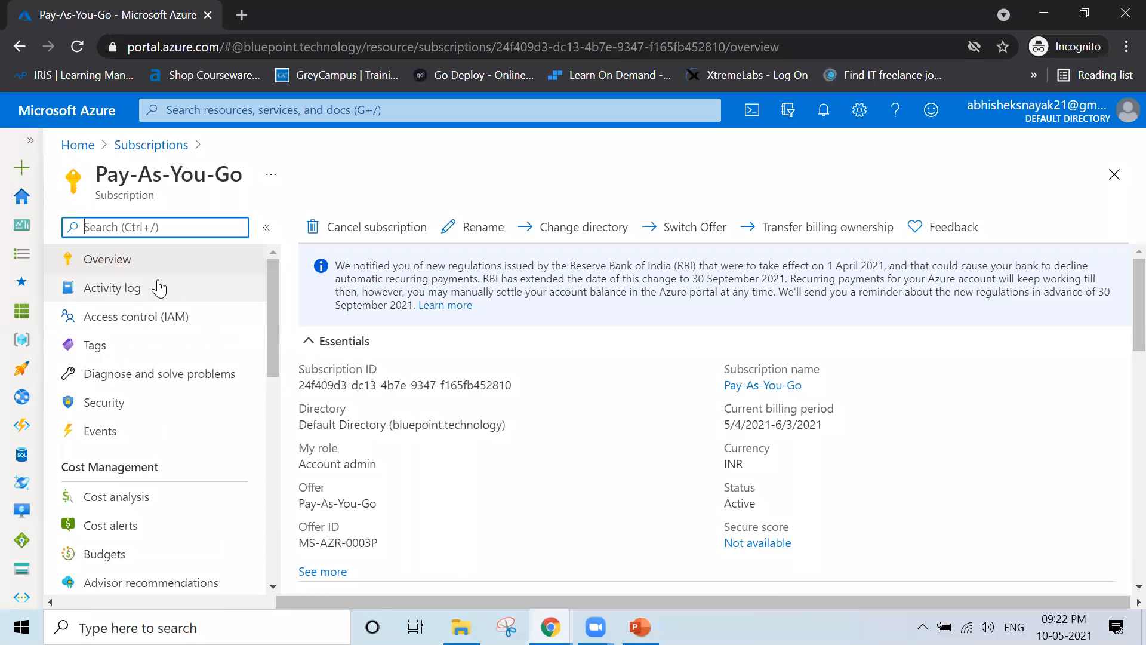
pyautogui.click(113, 288)
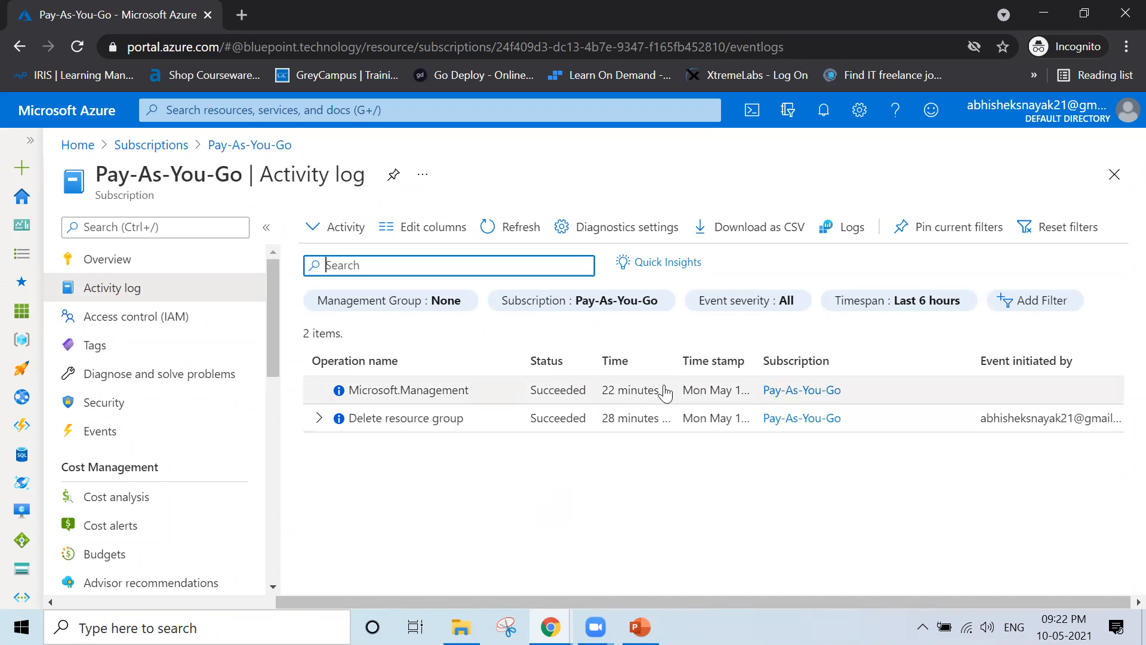
pyautogui.moveTo(685, 362); pyautogui.dragTo(707, 360)
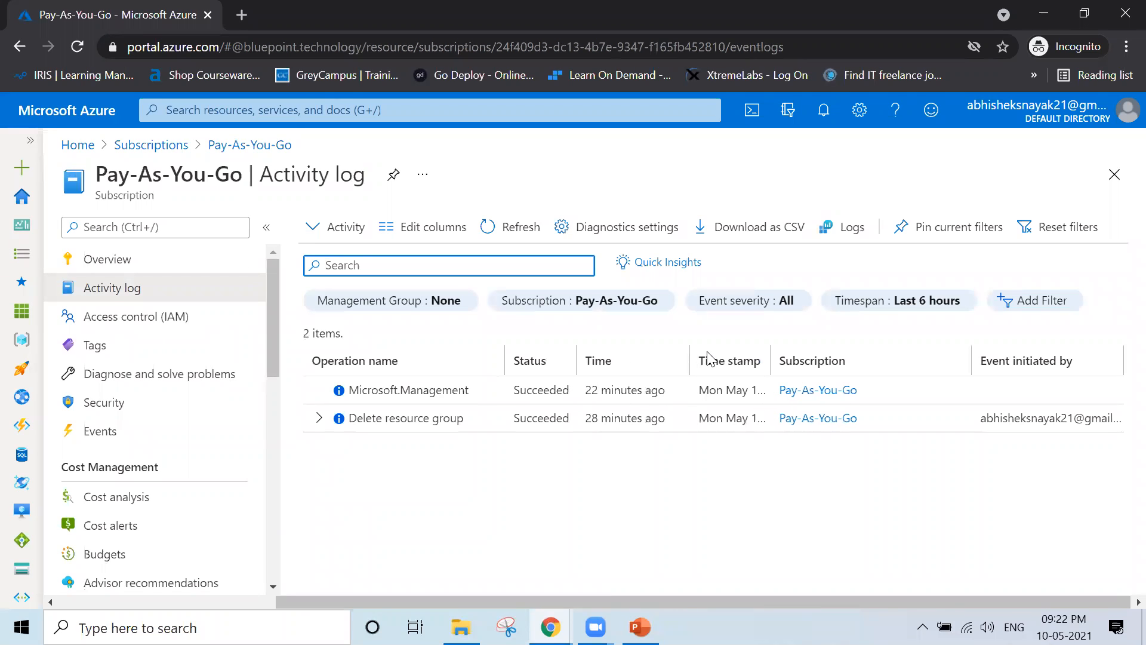
pyautogui.click(397, 390)
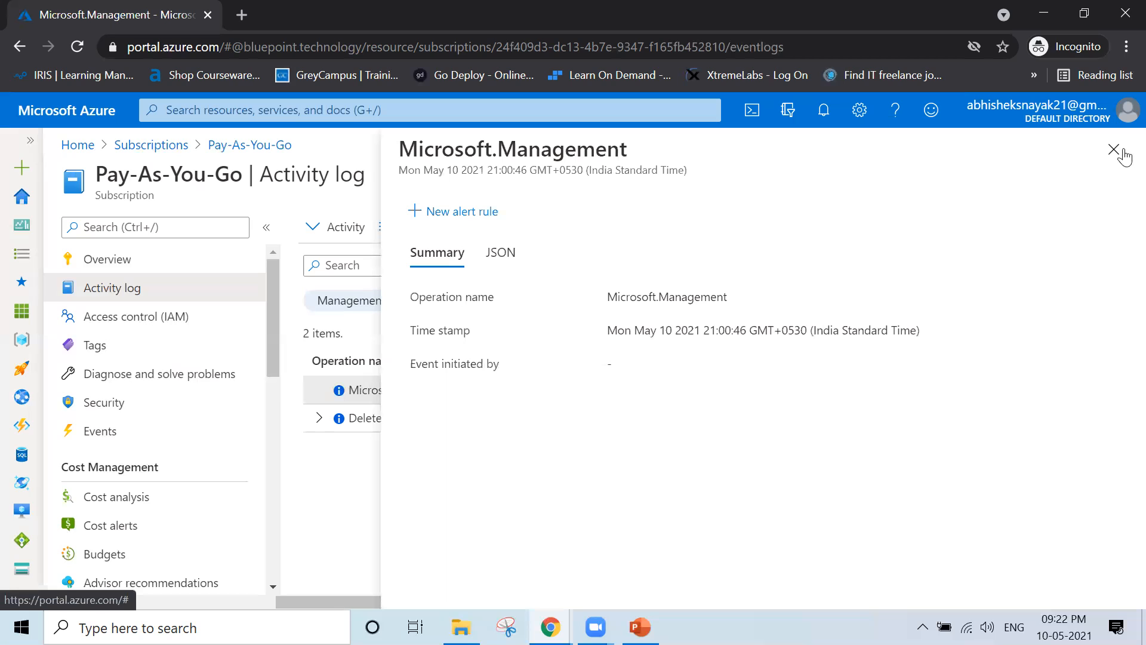
pyautogui.click(1114, 150)
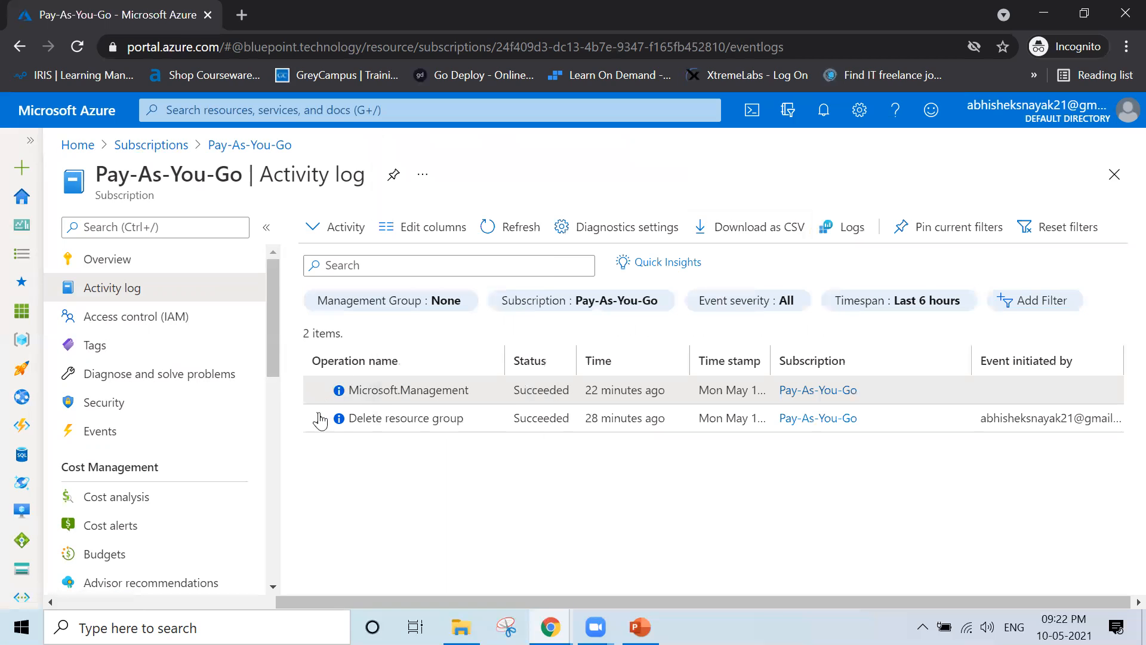
pyautogui.click(319, 420)
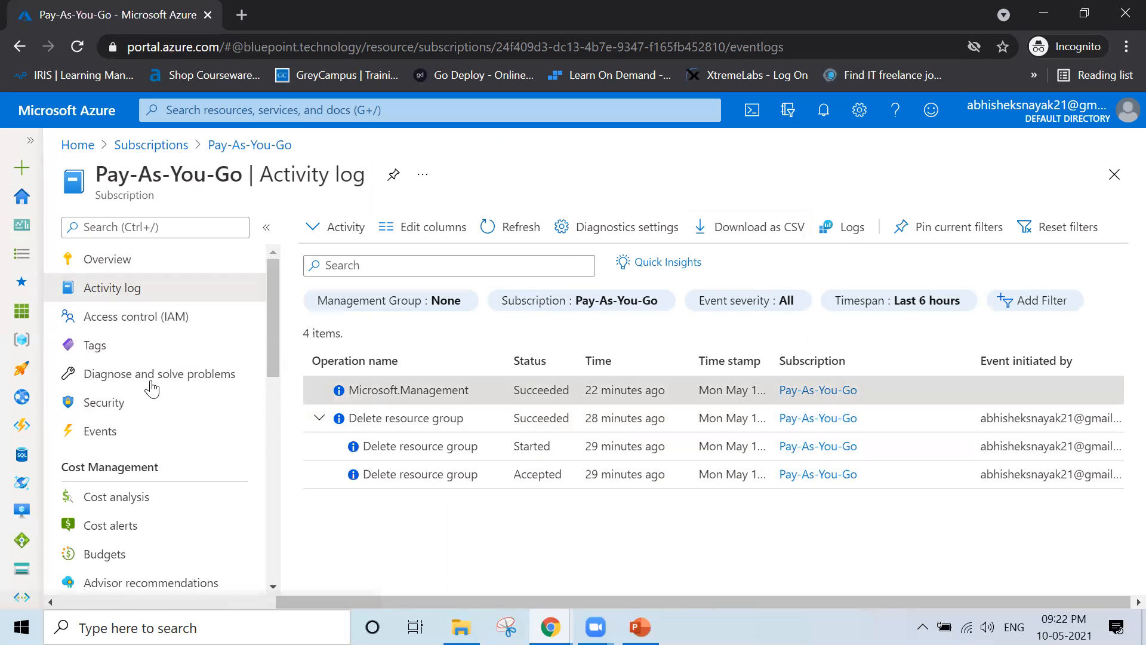
pyautogui.click(129, 505)
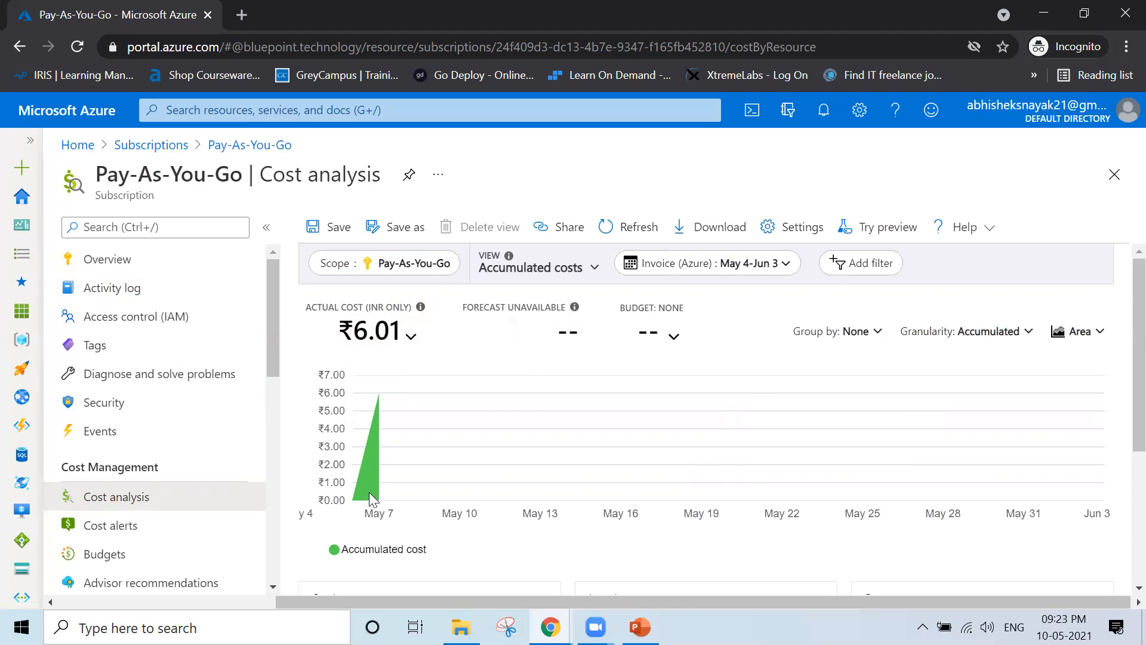
pyautogui.moveTo(371, 498)
pyautogui.click(1064, 627)
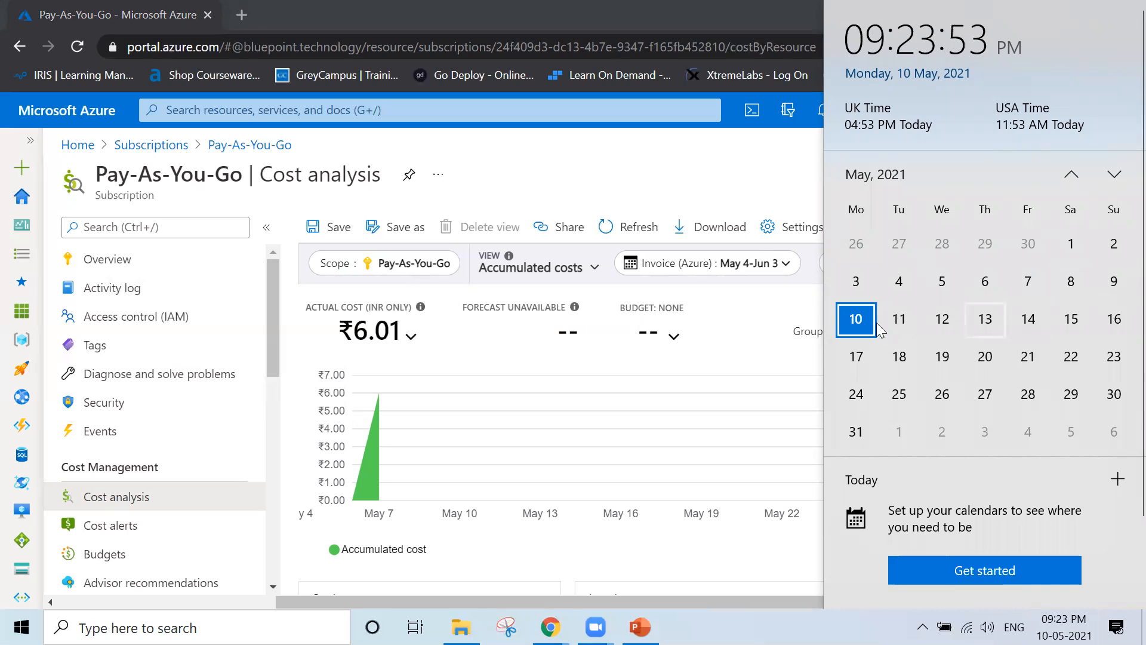
pyautogui.click(488, 575)
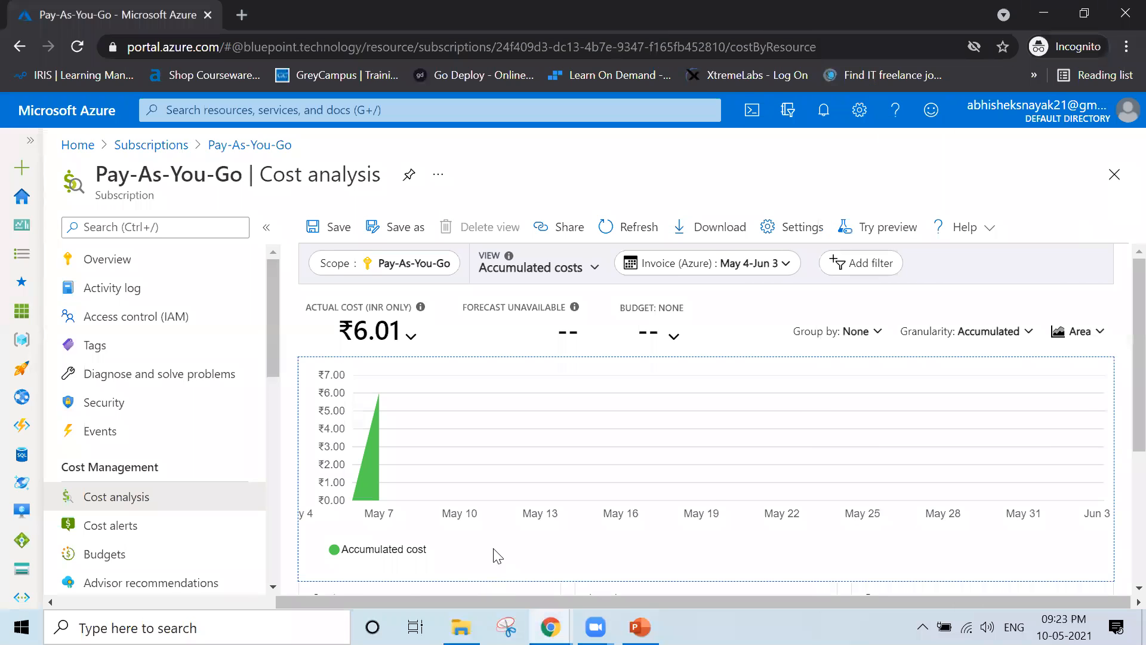
pyautogui.moveTo(394, 459)
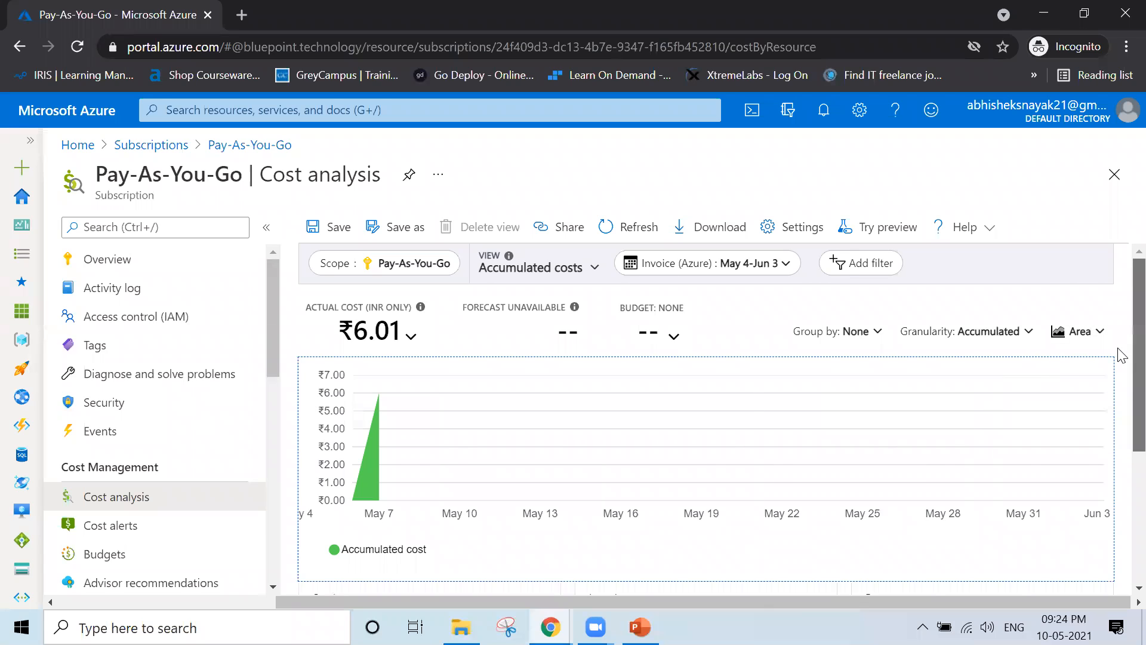
# Inspect the service costs for virtual machines, storage ₹0.51 and virtual network ₹0.32
pyautogui.scroll(-4, 1122, 356)
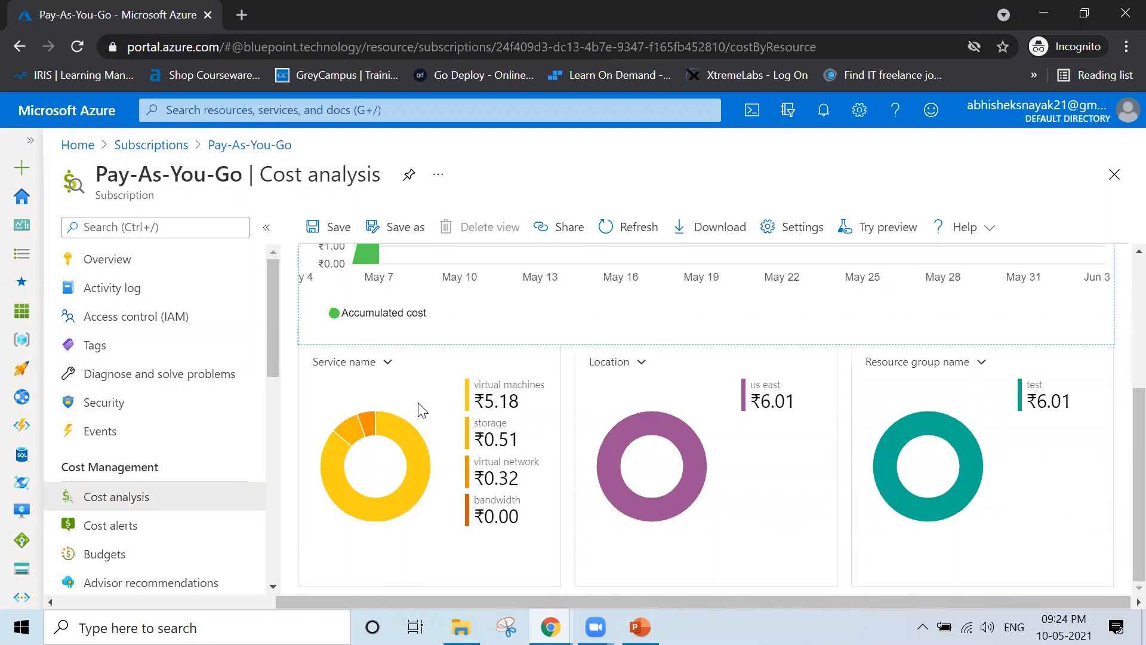
pyautogui.moveTo(525, 408)
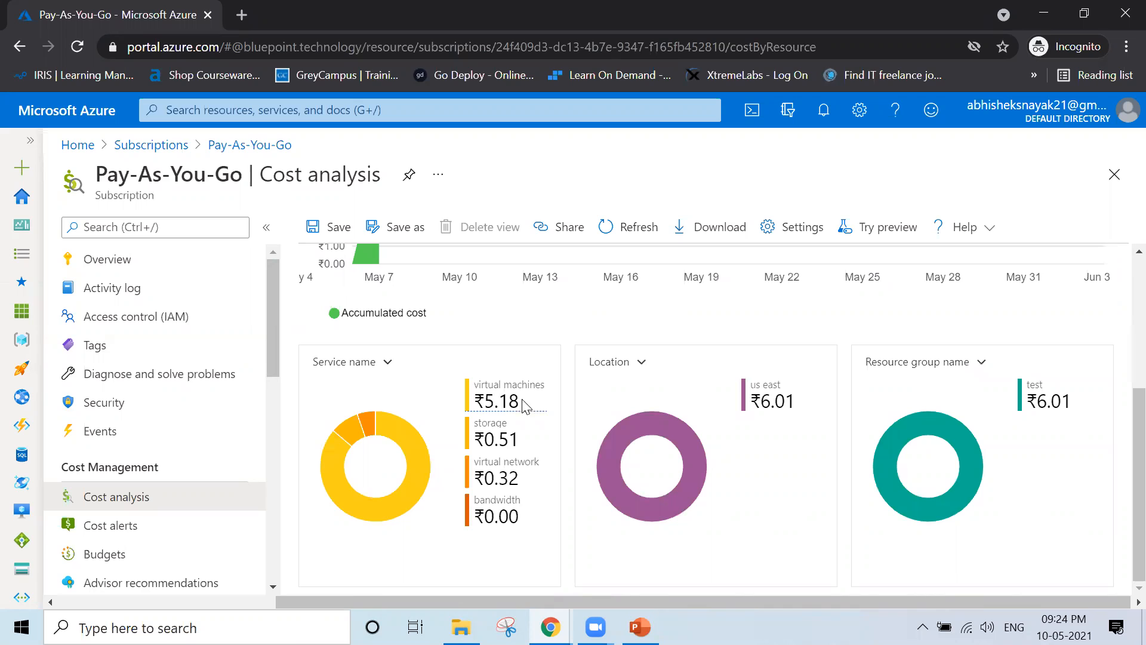
pyautogui.moveTo(521, 401); pyautogui.dragTo(468, 406)
pyautogui.moveTo(530, 438); pyautogui.dragTo(477, 440)
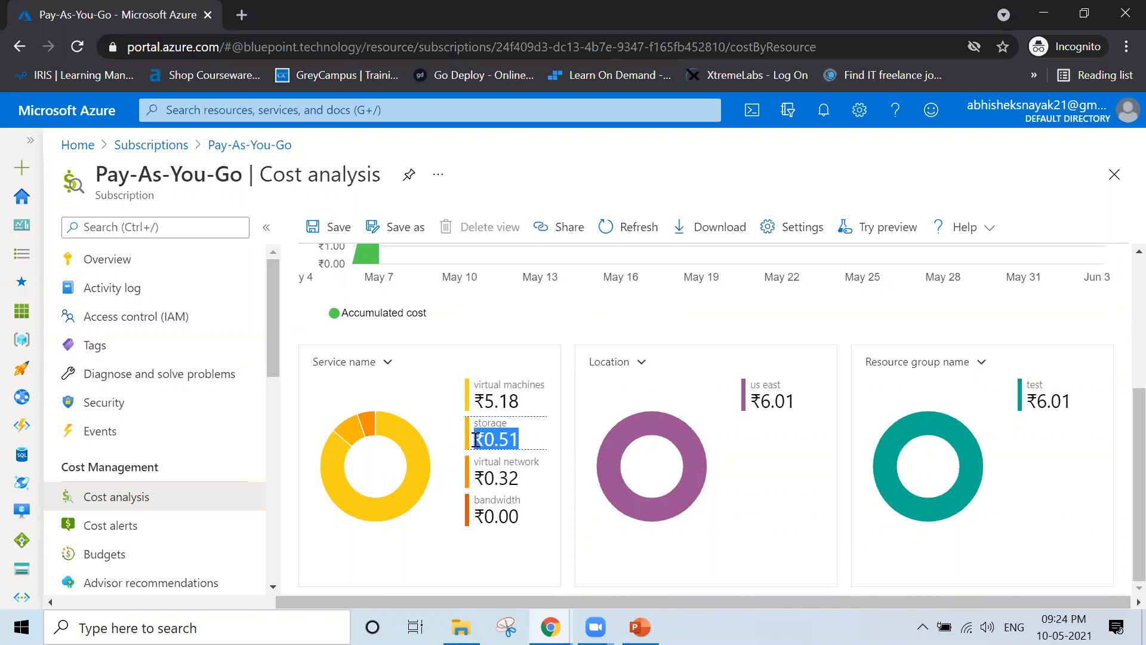
pyautogui.moveTo(530, 480)
pyautogui.moveTo(520, 480); pyautogui.dragTo(472, 486)
pyautogui.scroll(2, 471, 487)
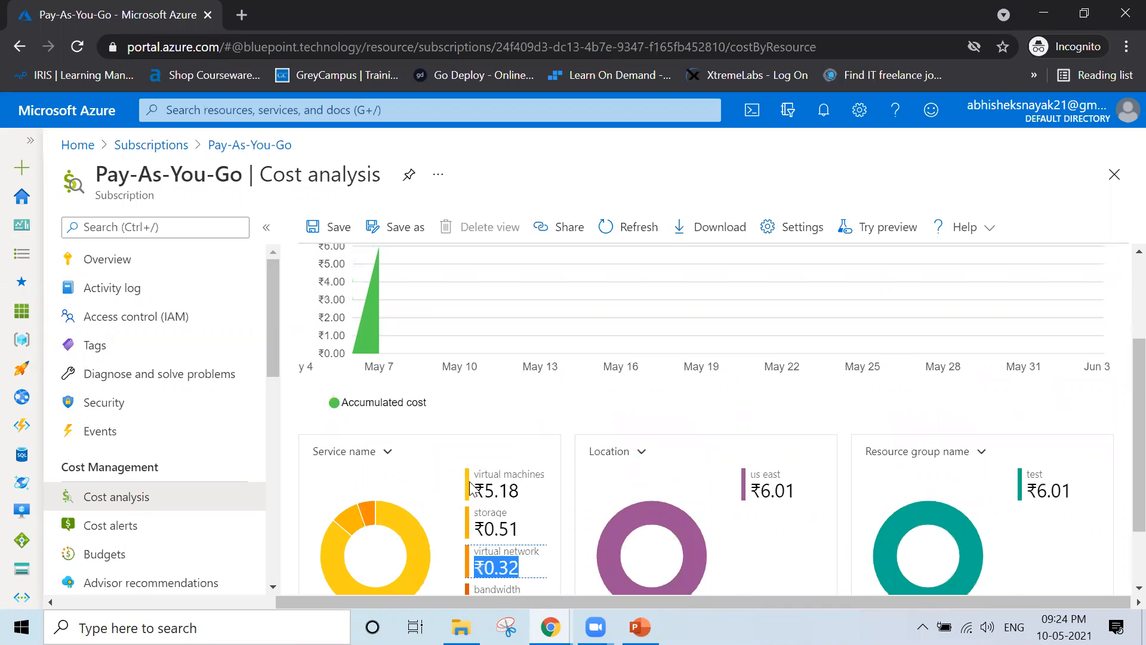
pyautogui.scroll(-2, 509, 550)
pyautogui.click(509, 561)
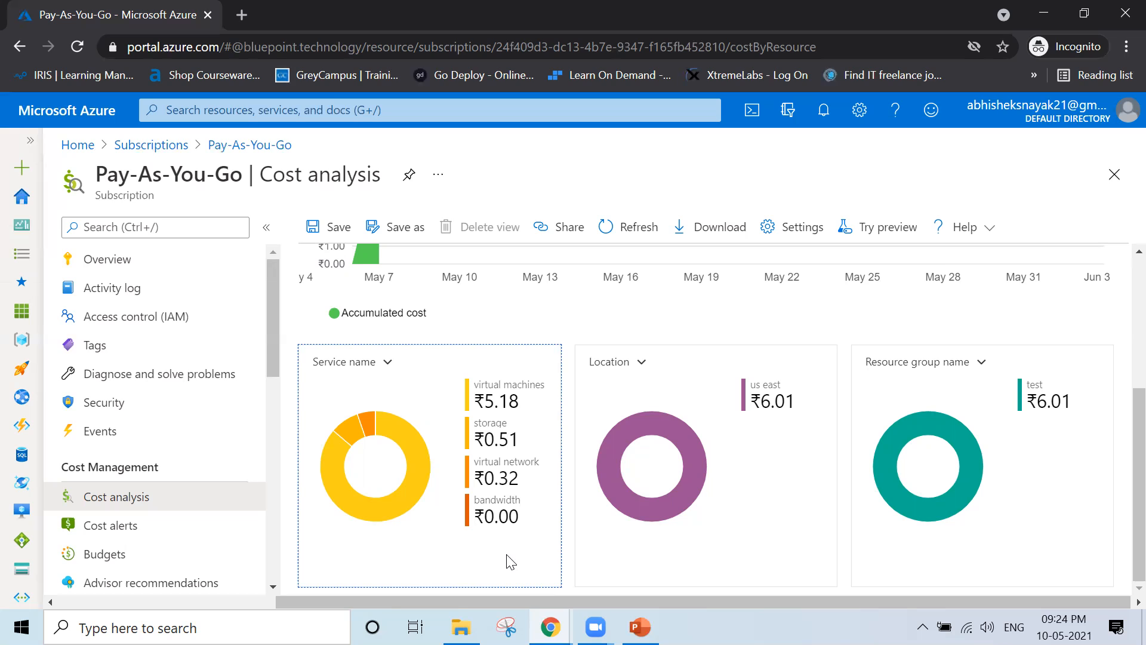
# Narrow the breakdown to the virtual machines slice so each chart shows ₹5.18
pyautogui.moveTo(369, 423)
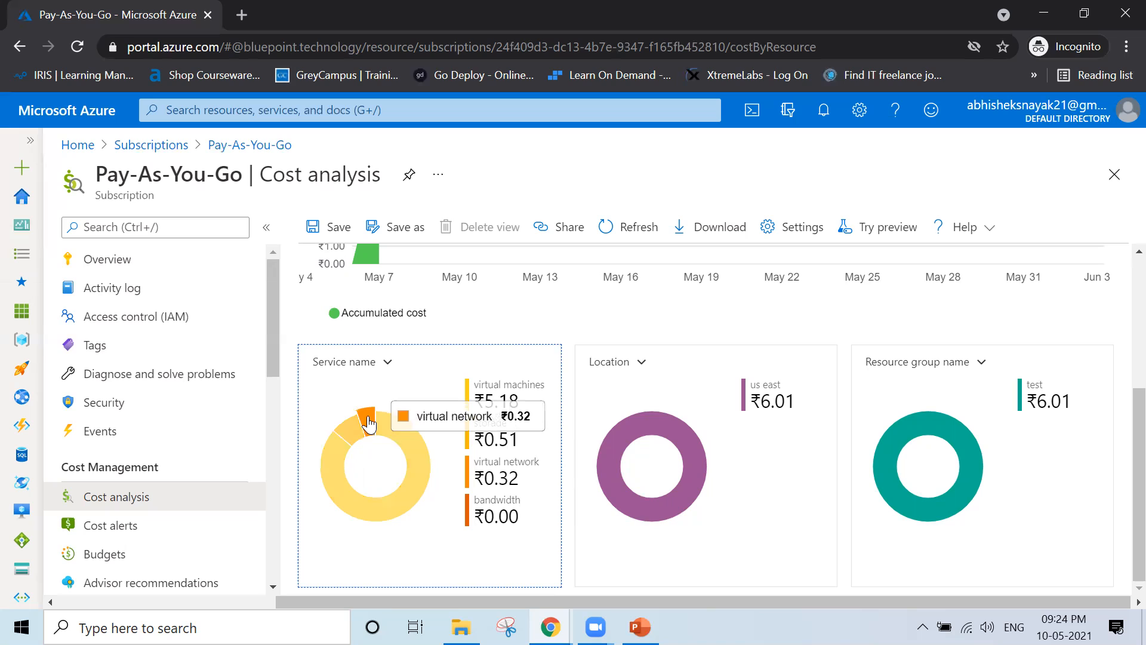
pyautogui.click(347, 468)
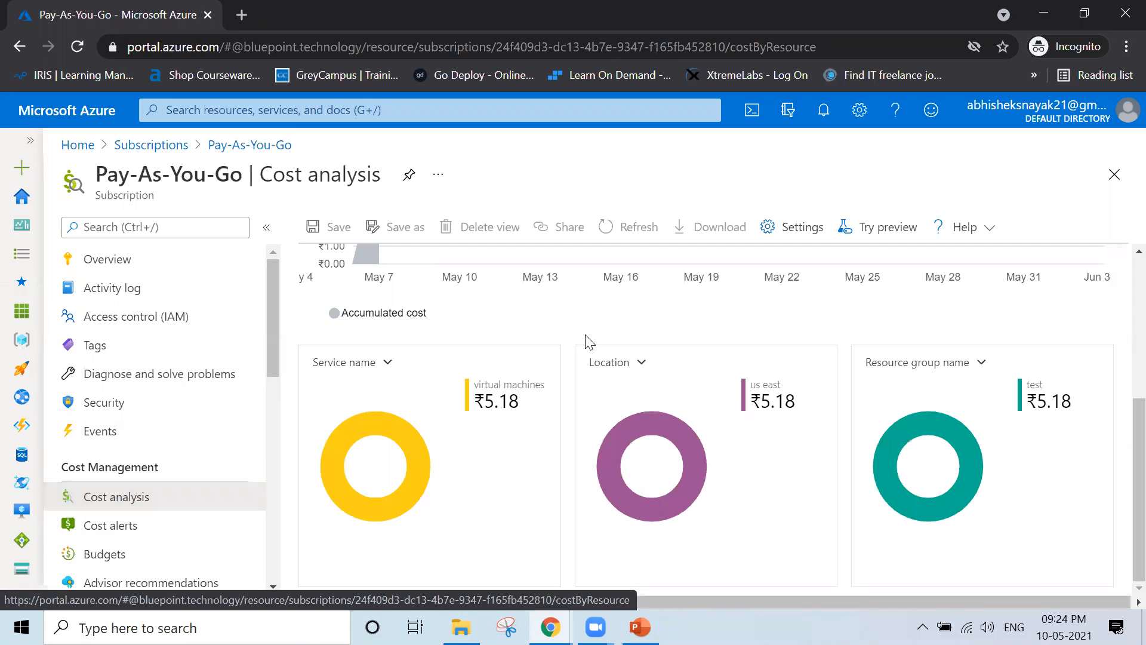
pyautogui.moveTo(374, 428)
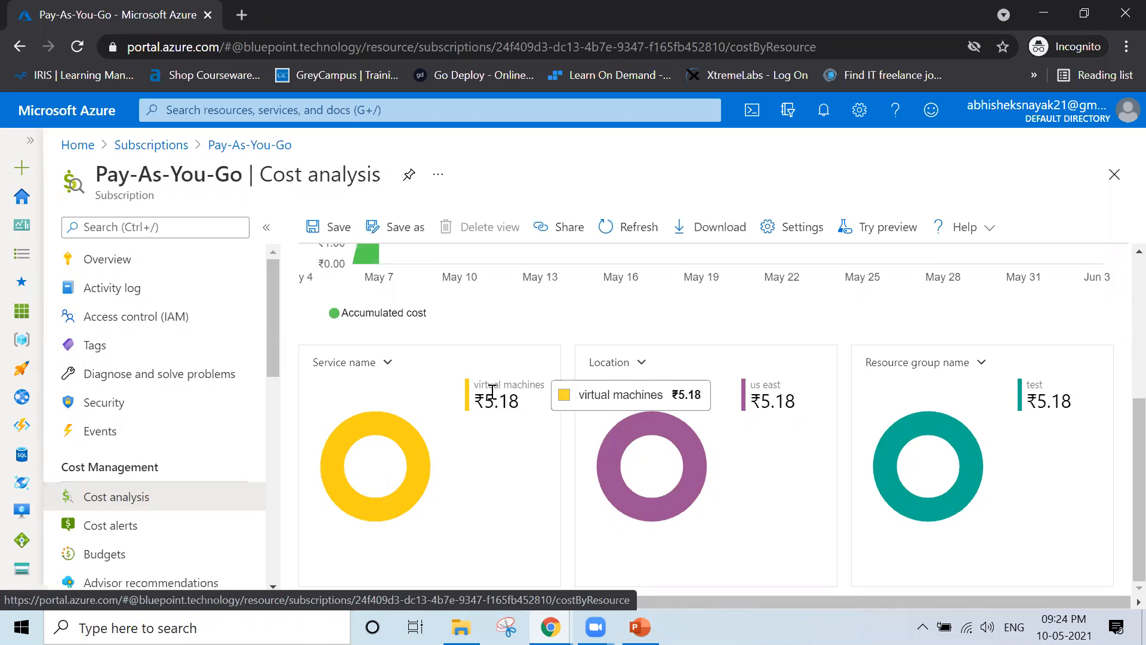
# Add a Service name filter for virtual machines and a Location filter for us east
pyautogui.click(404, 440)
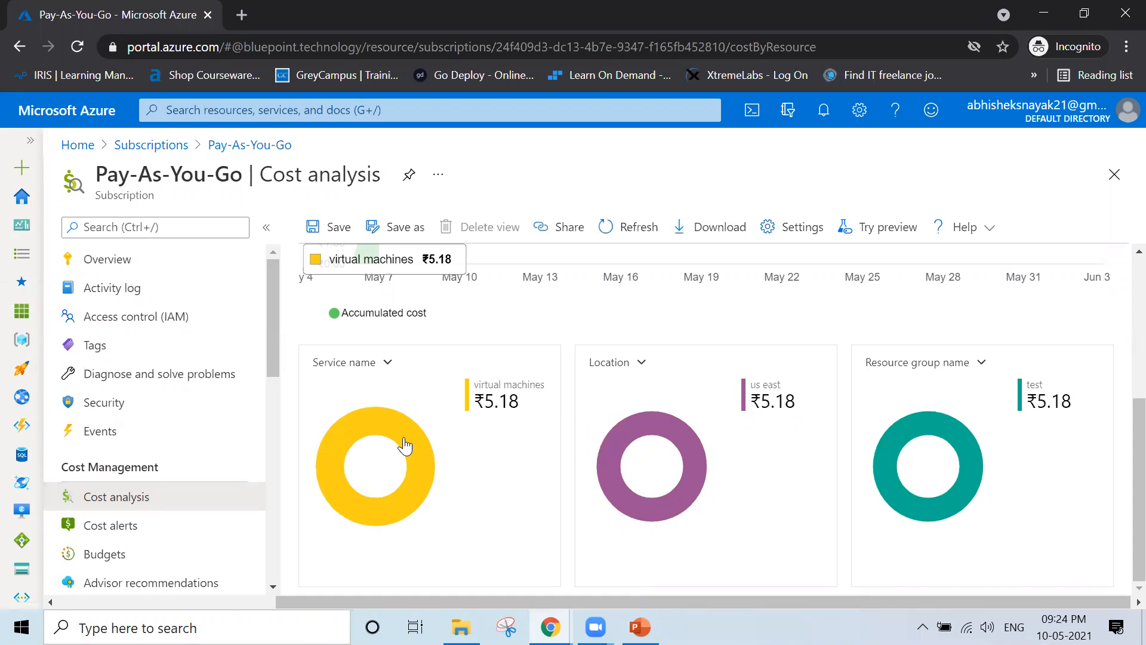
pyautogui.click(419, 437)
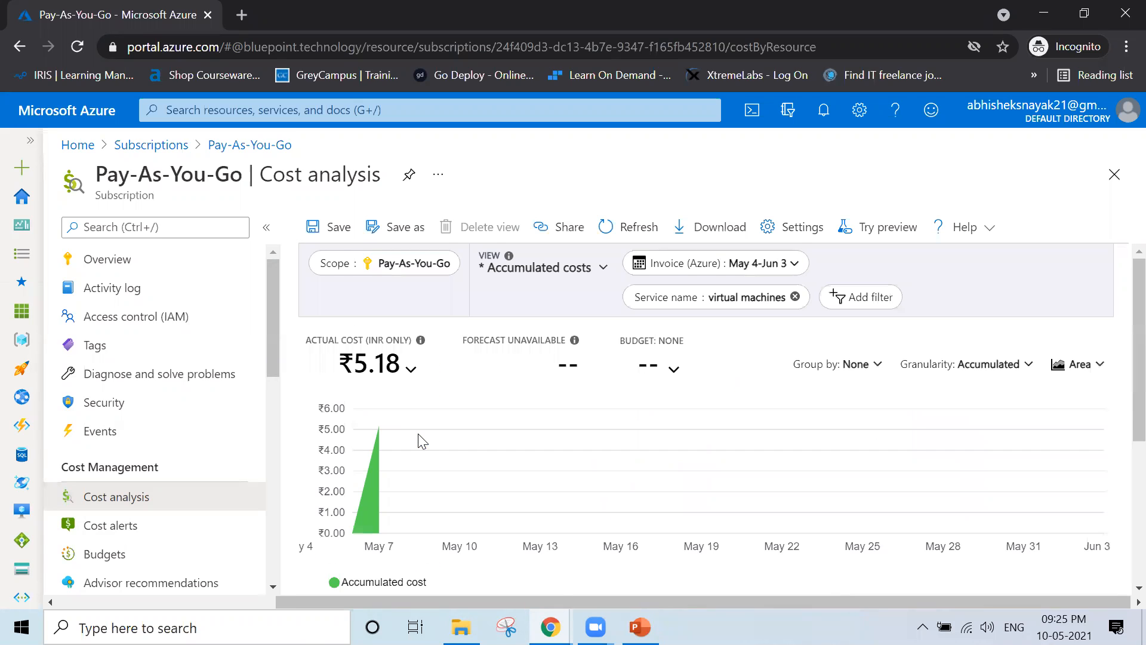
pyautogui.scroll(-5, 422, 440)
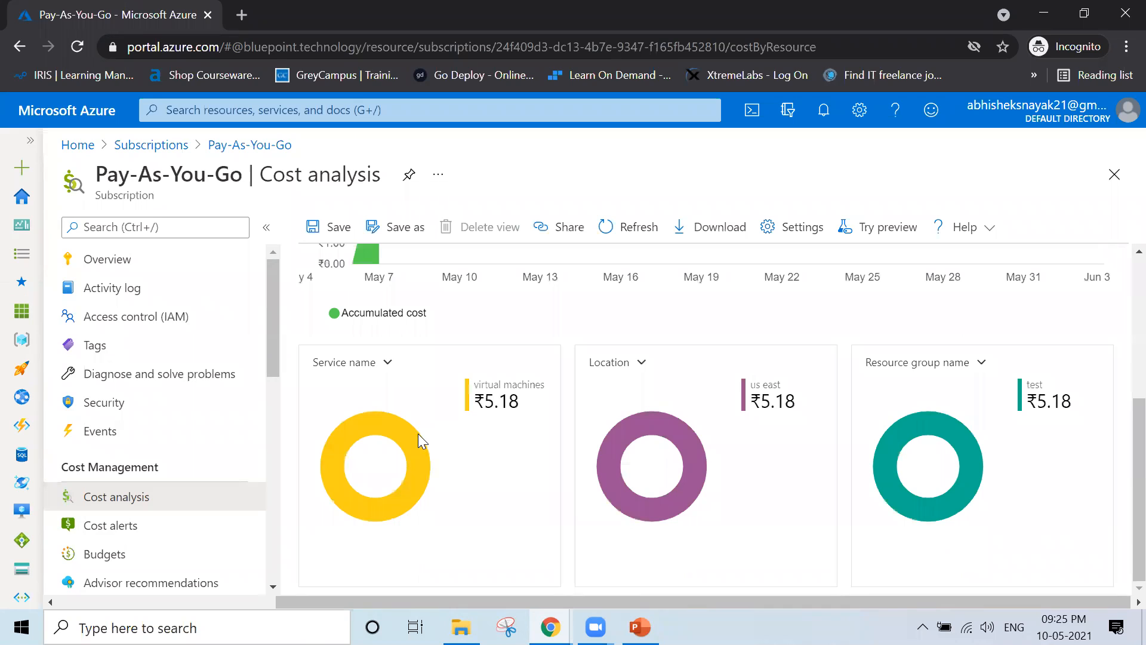
pyautogui.click(660, 420)
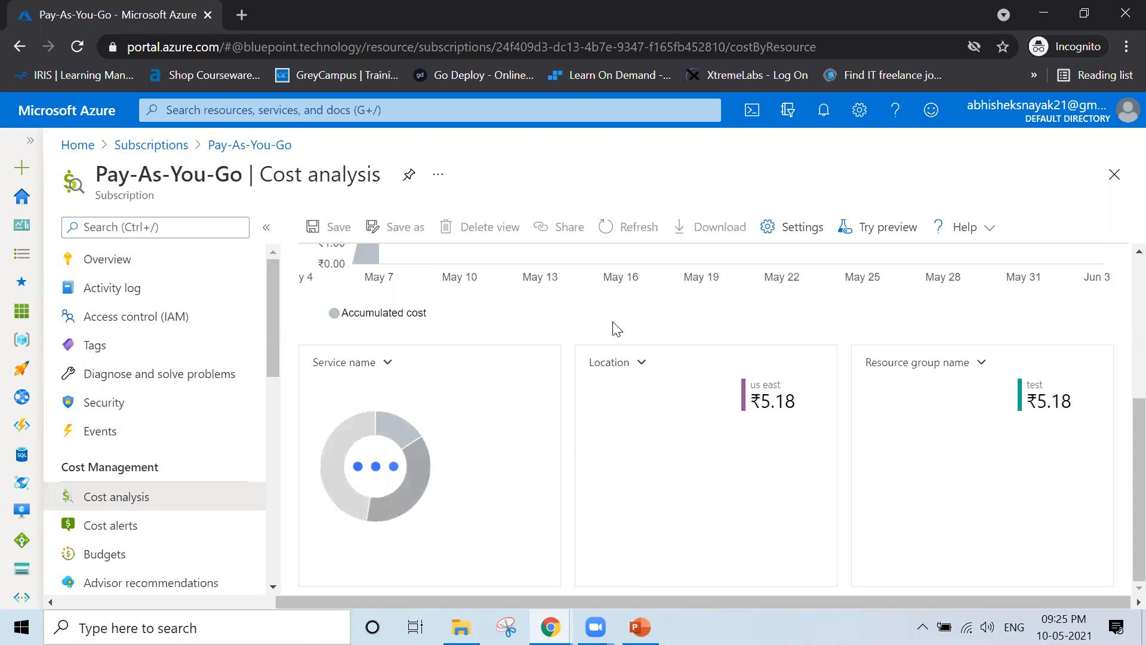
pyautogui.moveTo(633, 441)
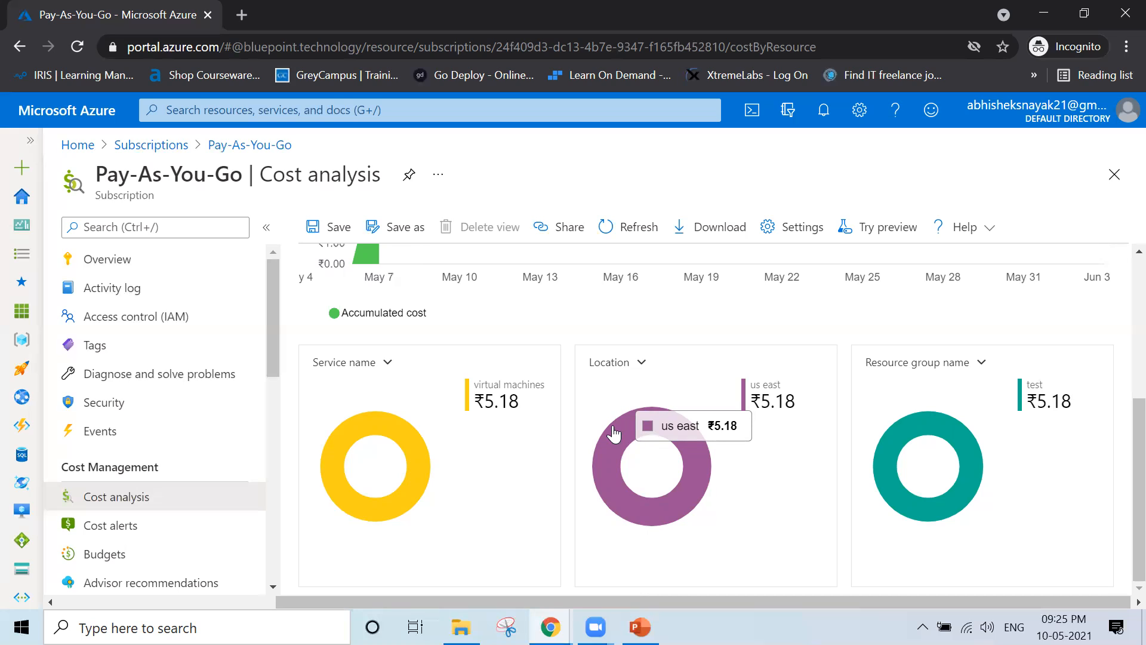
pyautogui.moveTo(936, 428)
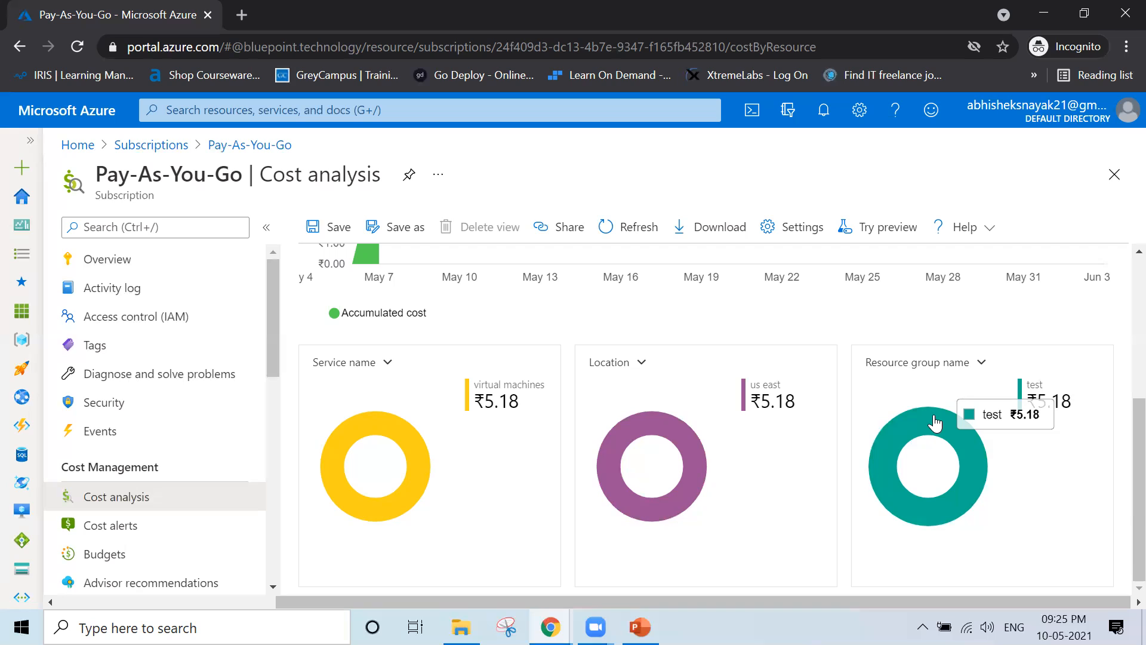
pyautogui.scroll(5, 935, 423)
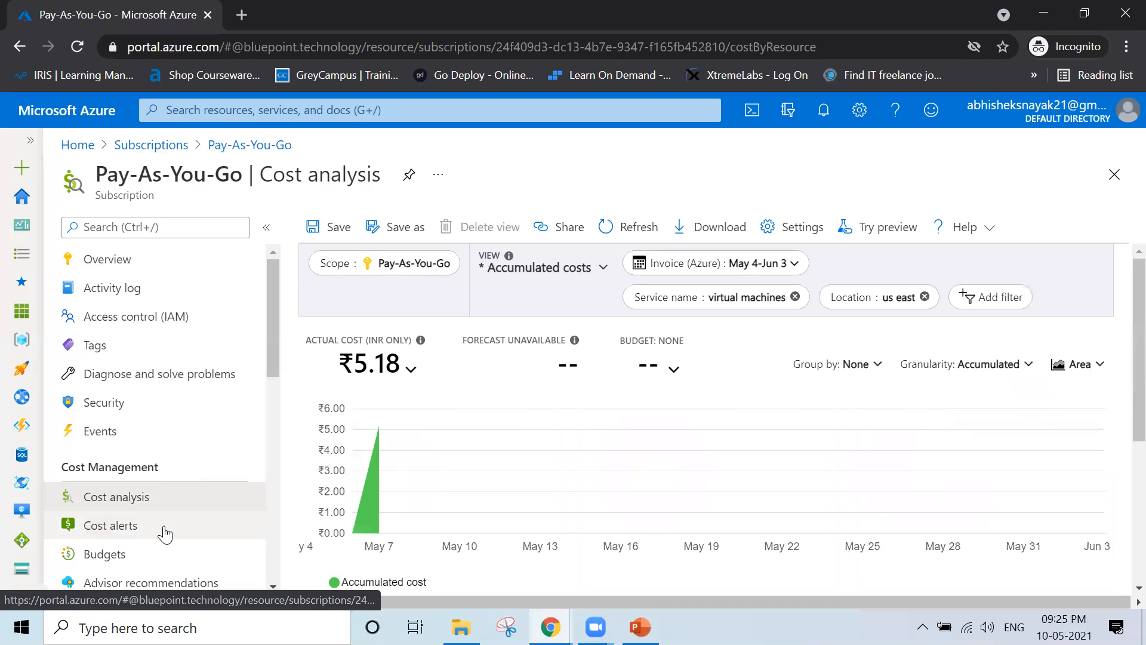
# Check that Cost alerts lists no alerts, then go to Cost Management via + Add
pyautogui.click(165, 533)
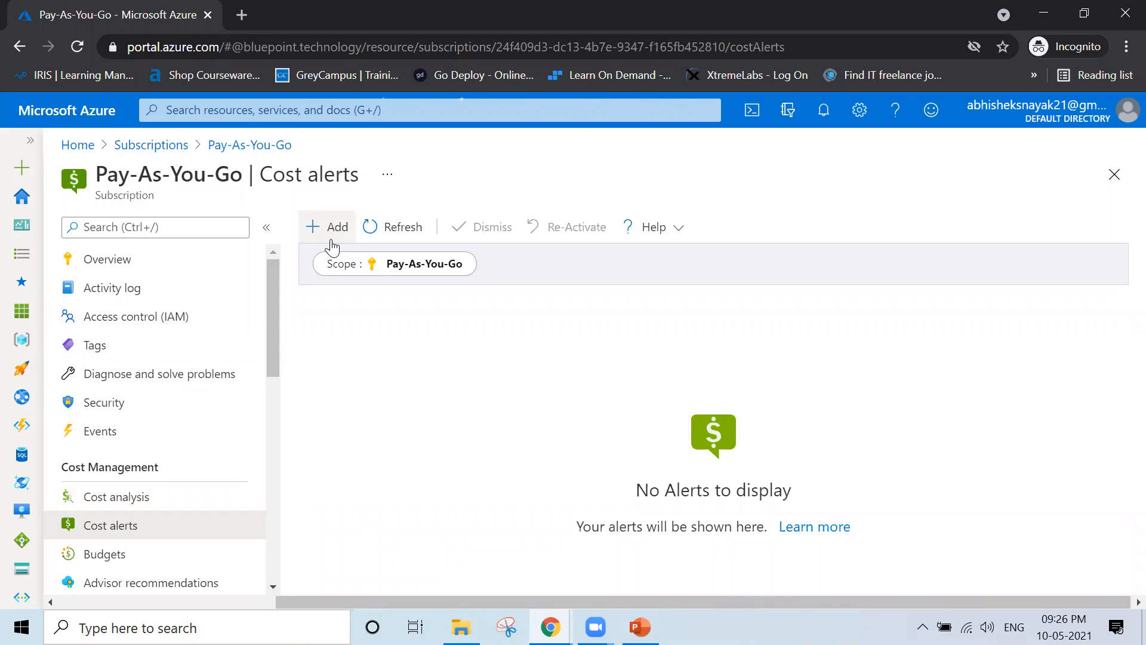
pyautogui.click(332, 240)
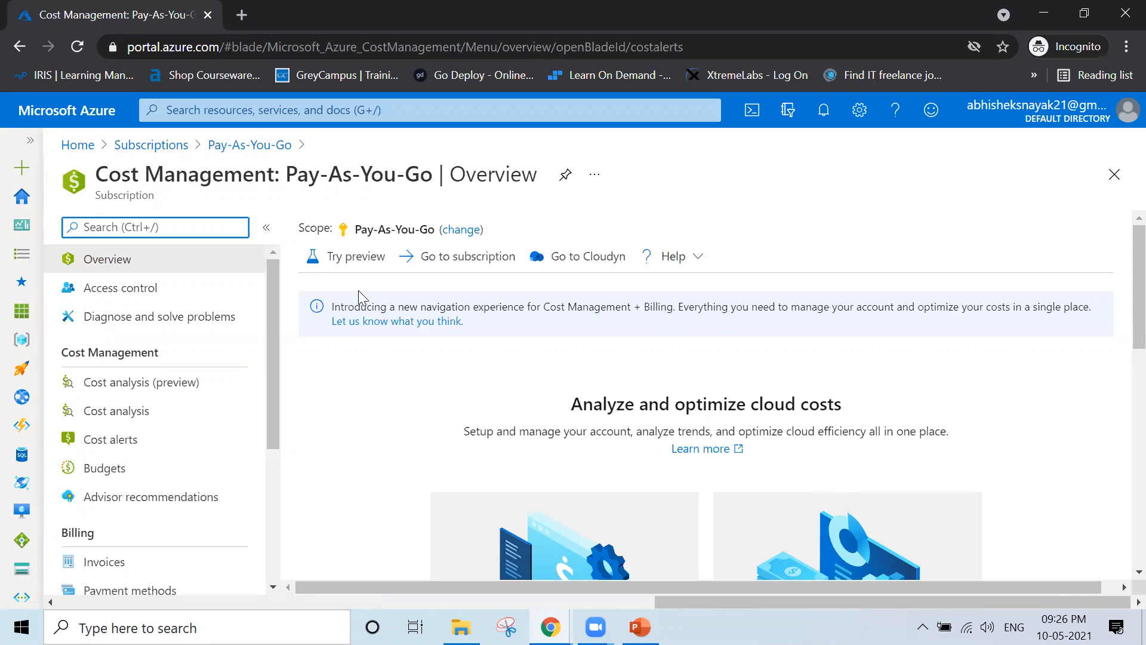
# Go back through the Subscriptions breadcrumb and reopen the Pay-As-You-Go subscription
pyautogui.scroll(-6, 479, 412)
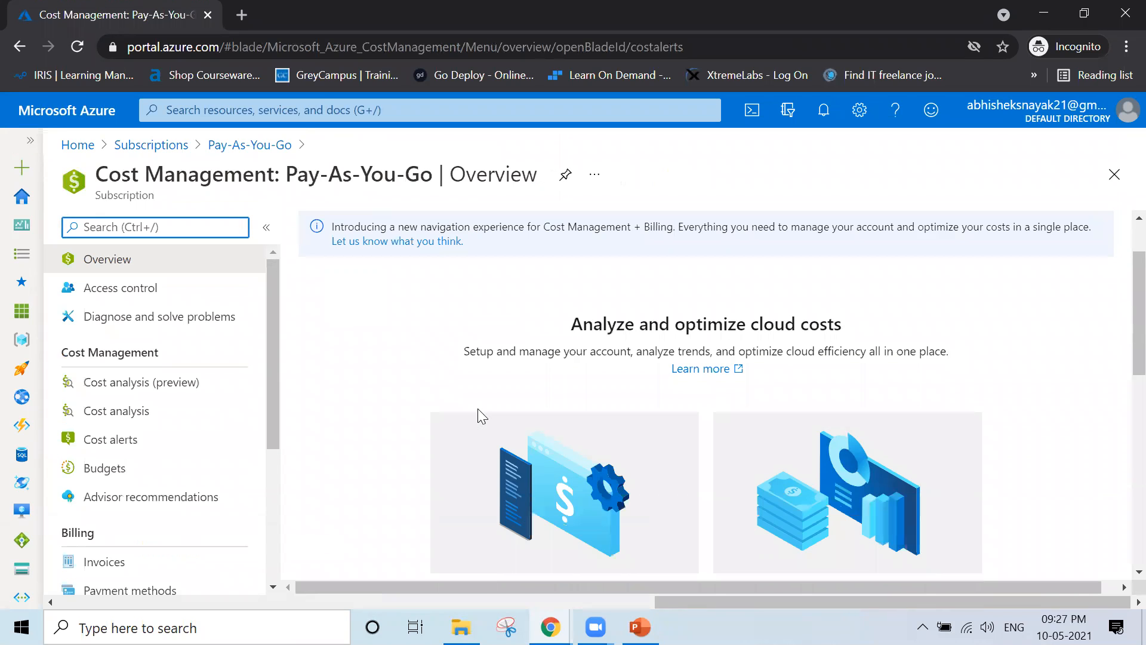
pyautogui.scroll(10, 482, 416)
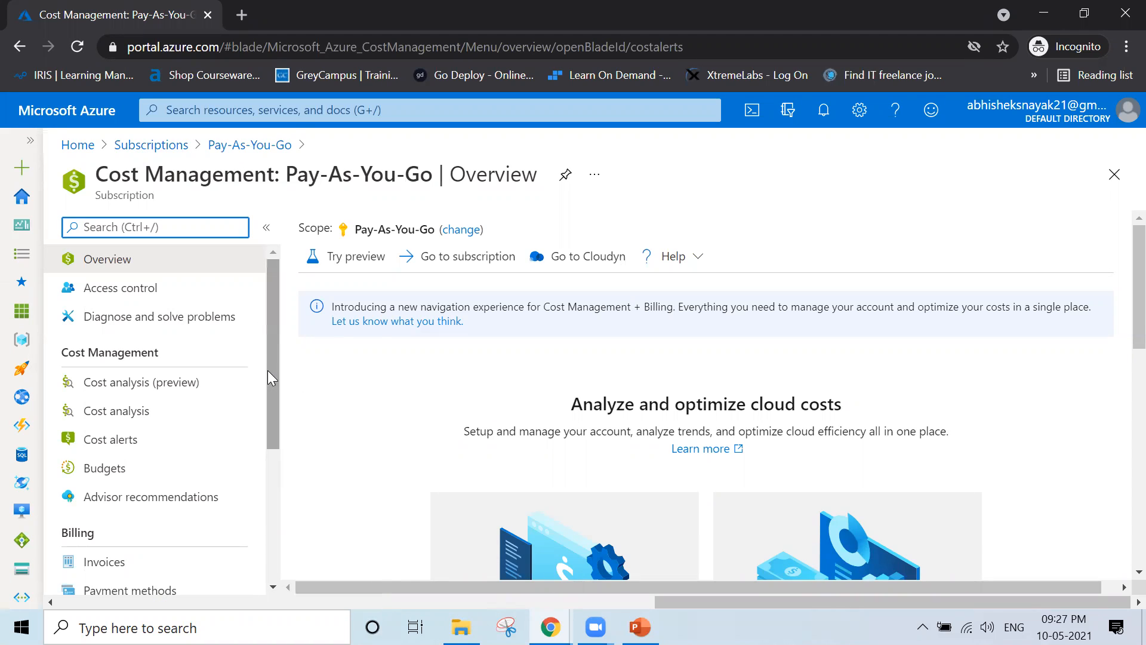
pyautogui.click(146, 146)
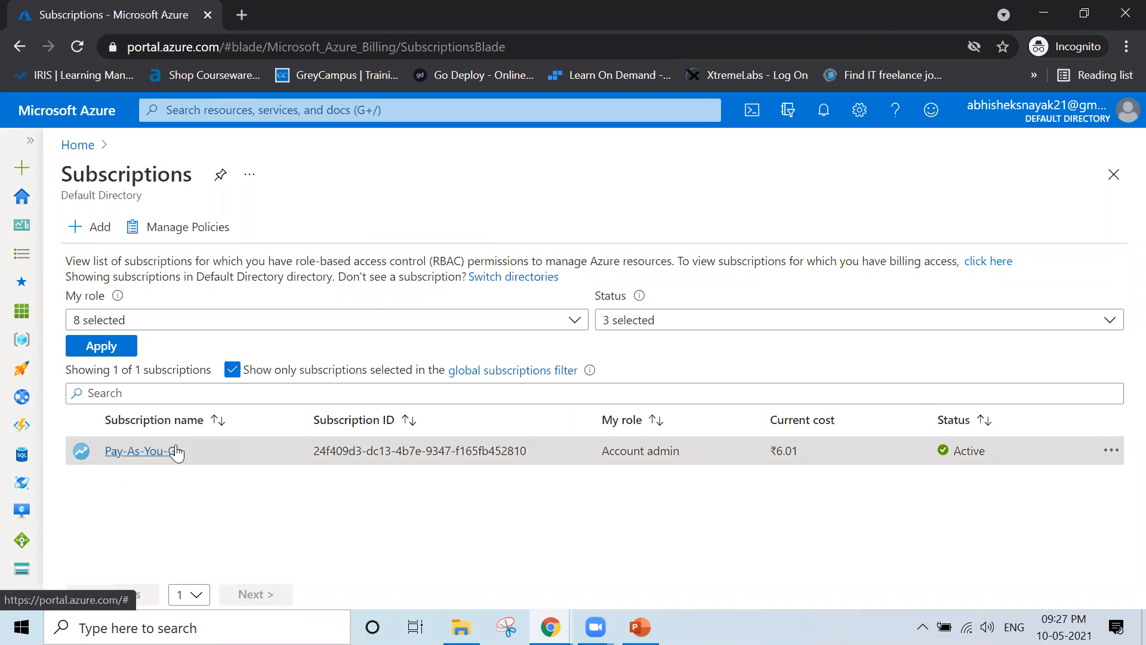
pyautogui.click(174, 449)
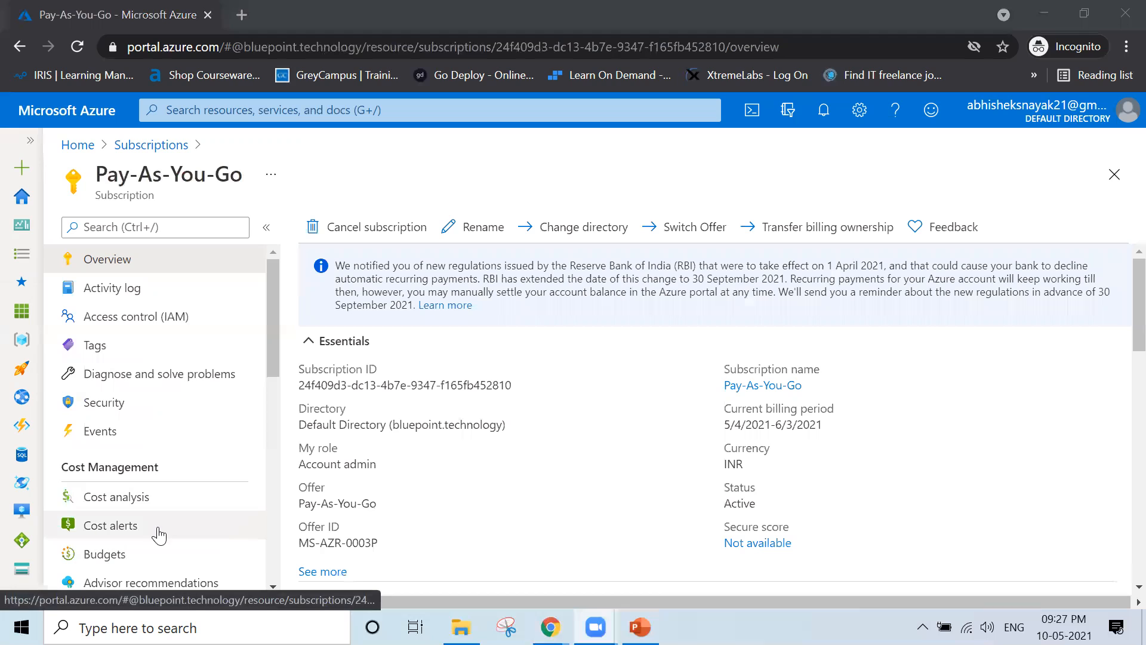
pyautogui.click(159, 534)
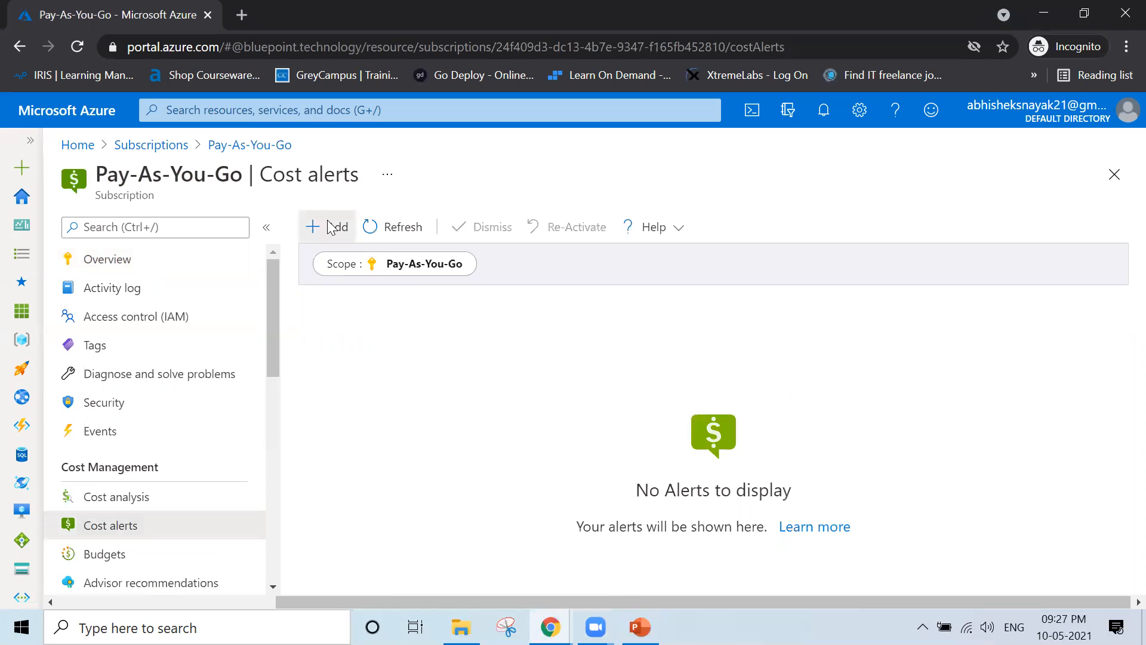
pyautogui.click(327, 226)
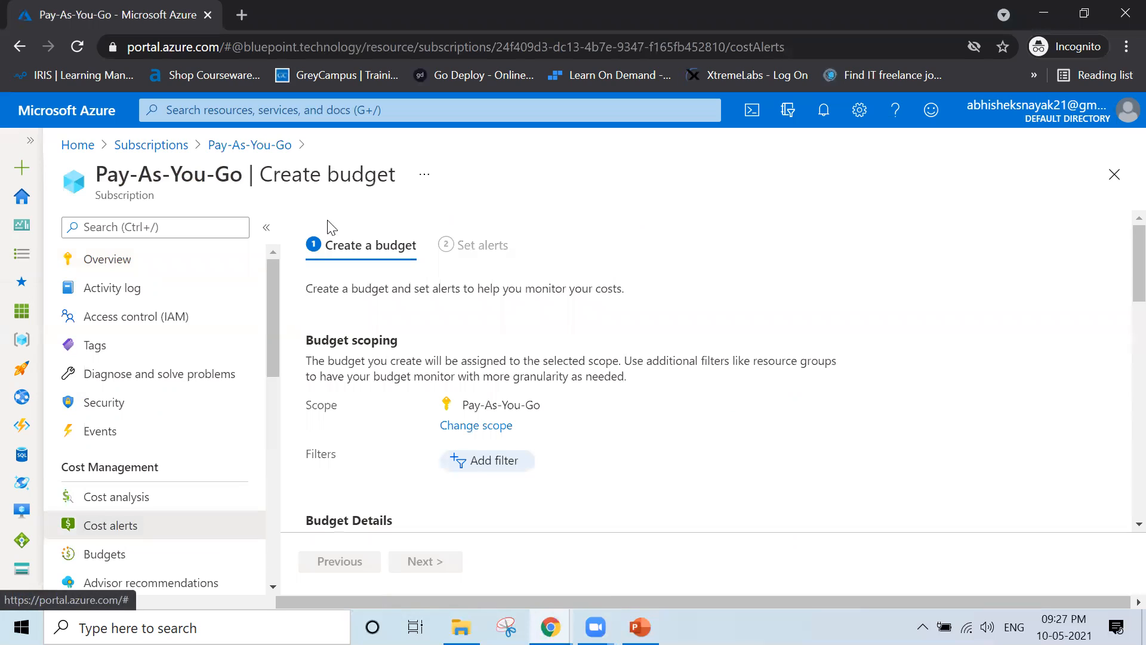
pyautogui.click(418, 245)
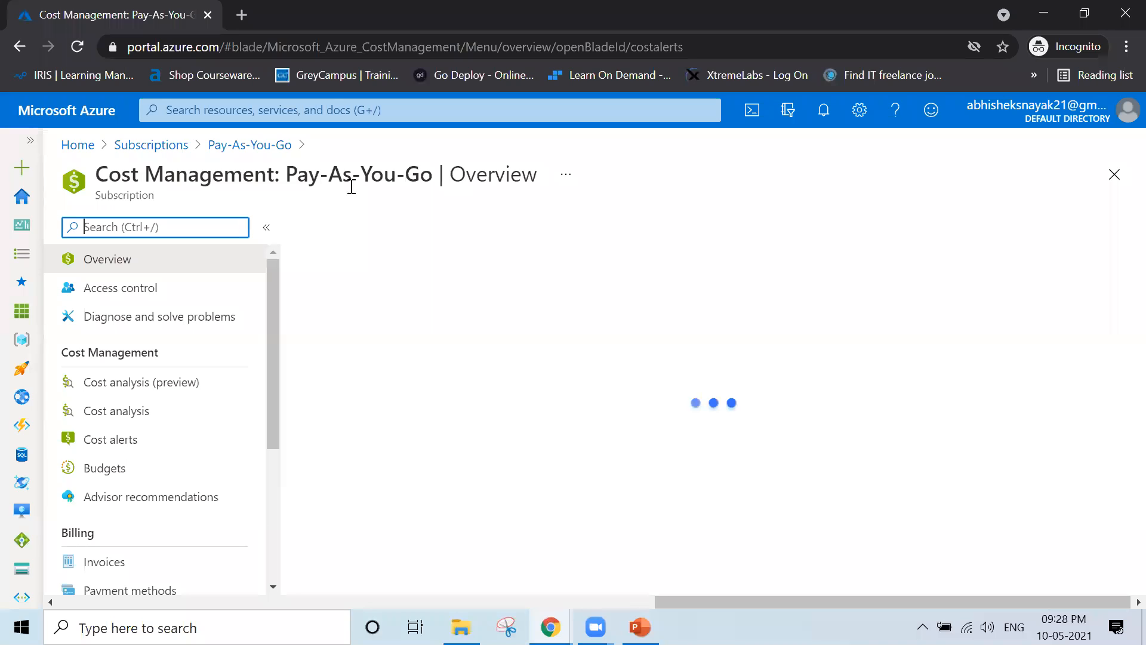
# Highlight the Cost Management page title and the new navigation info banner while explaining them
pyautogui.moveTo(382, 175); pyautogui.dragTo(98, 211)
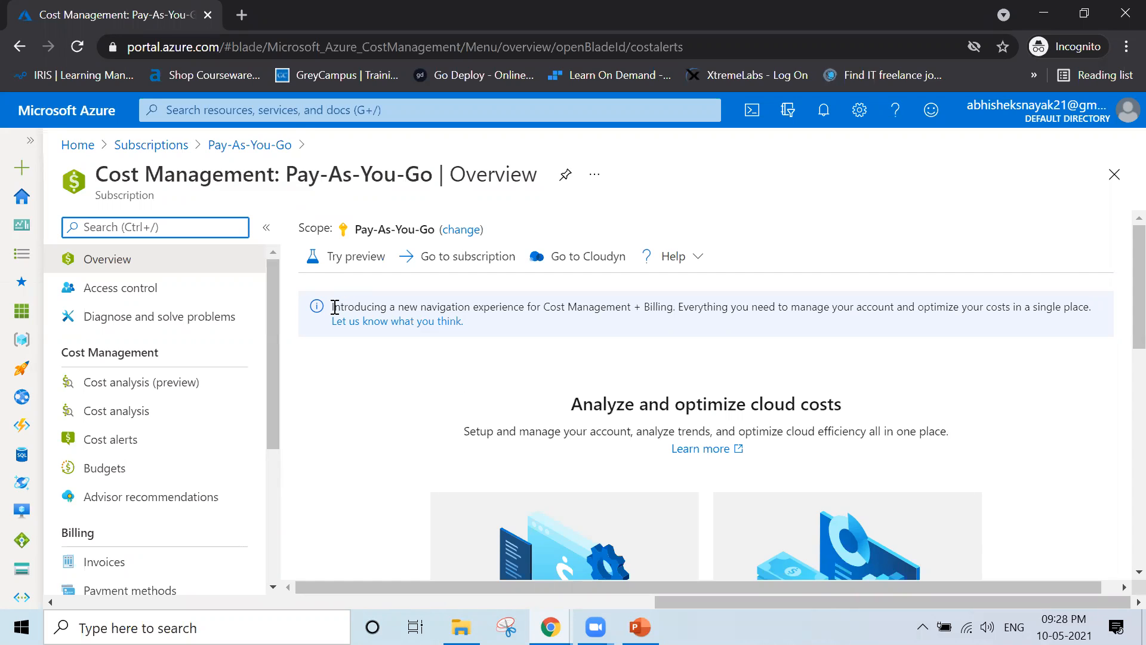
pyautogui.moveTo(335, 307); pyautogui.dragTo(600, 312)
pyautogui.moveTo(629, 313); pyautogui.dragTo(681, 309)
pyautogui.click(650, 395)
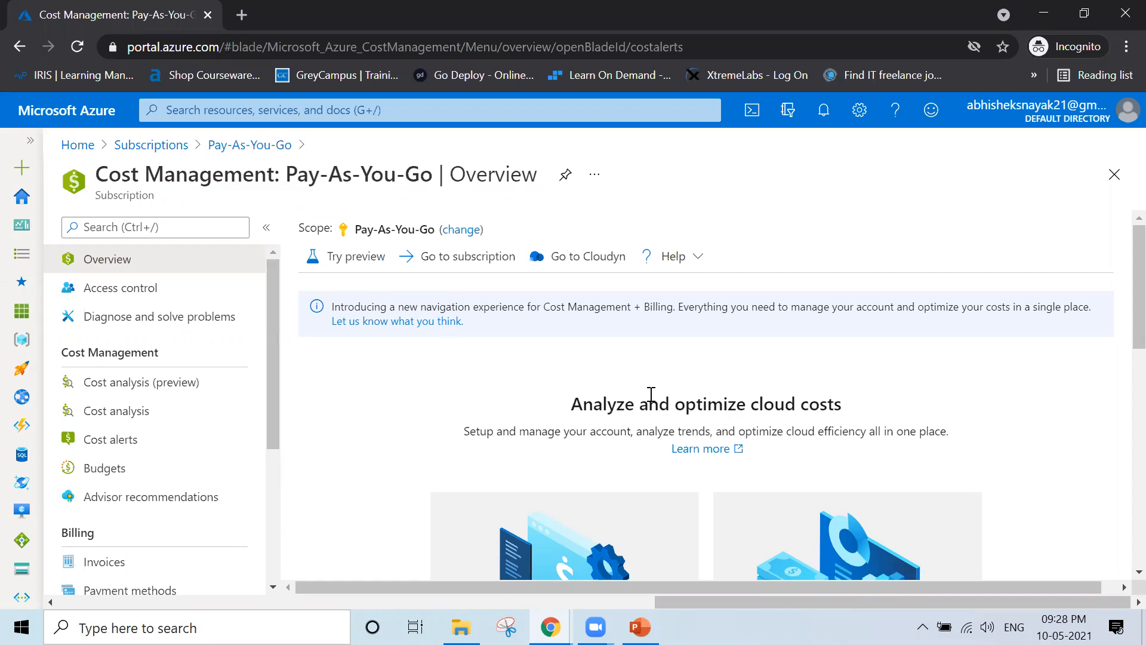
pyautogui.scroll(-3, 650, 395)
pyautogui.scroll(3, 657, 385)
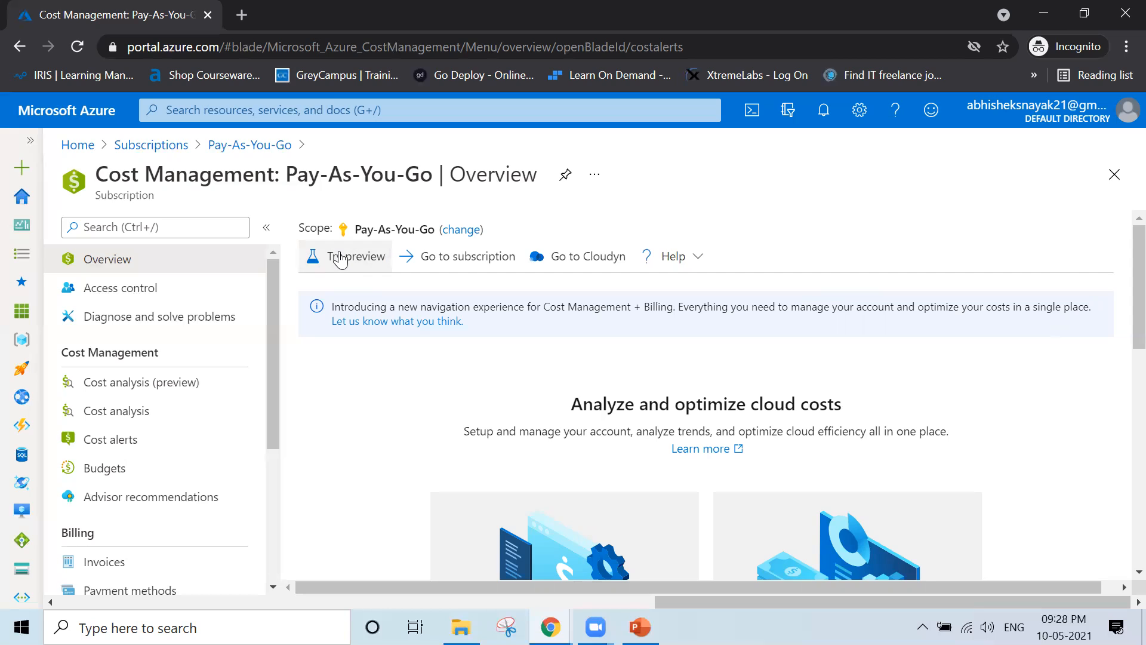
# Launch the Cost Management preview portal in a new tab from Try preview
pyautogui.click(341, 260)
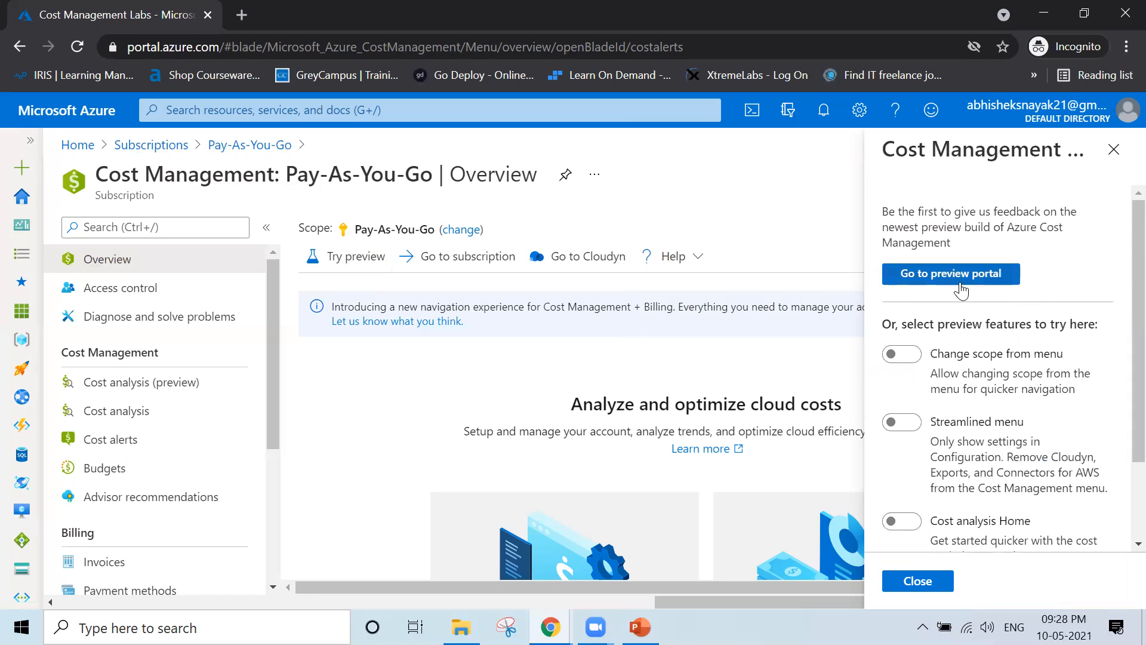
pyautogui.click(949, 276)
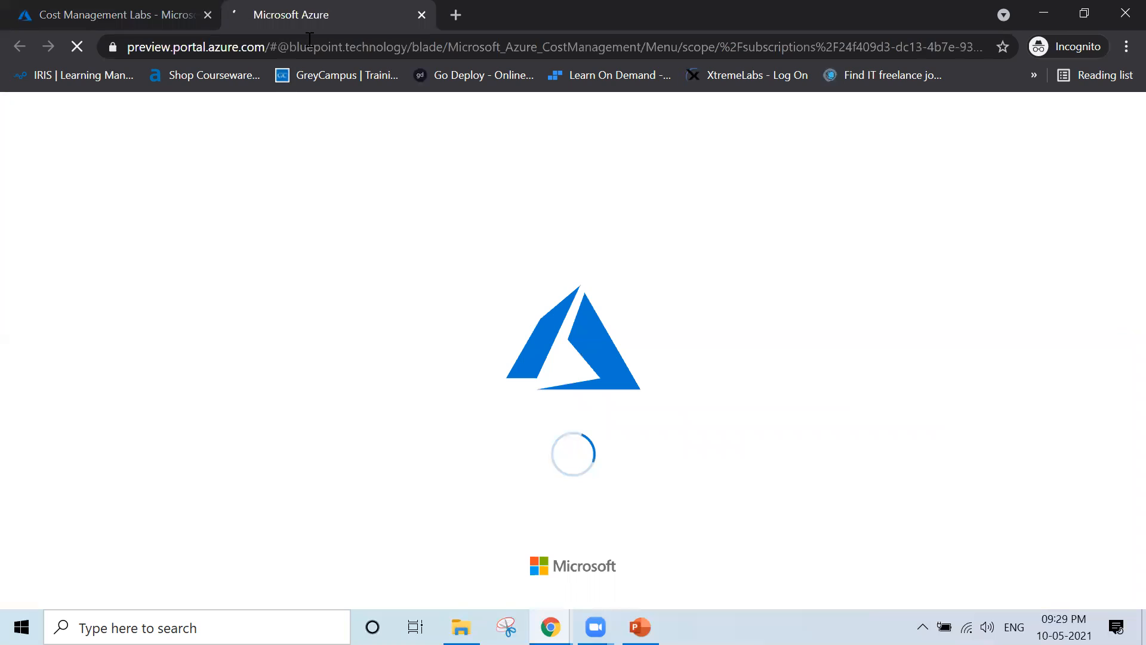
# Dismiss the automatic scope notice, scan the preview overview, and close the tab with Ctrl+W
pyautogui.doubleClick(410, 47)
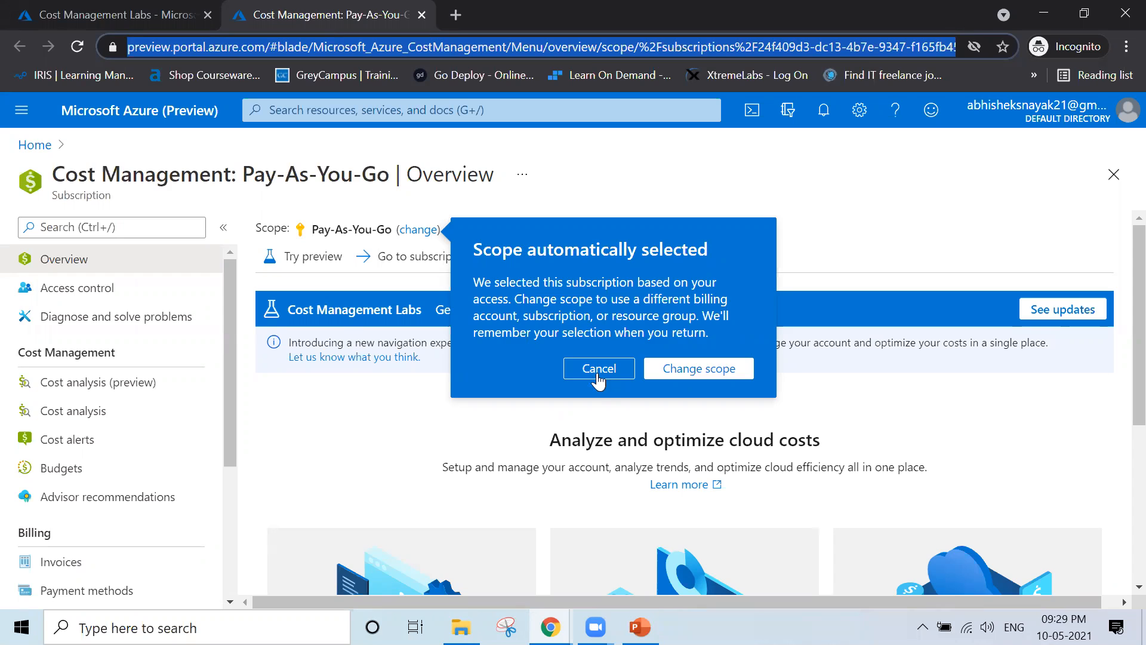
pyautogui.click(597, 378)
pyautogui.scroll(-2, 434, 454)
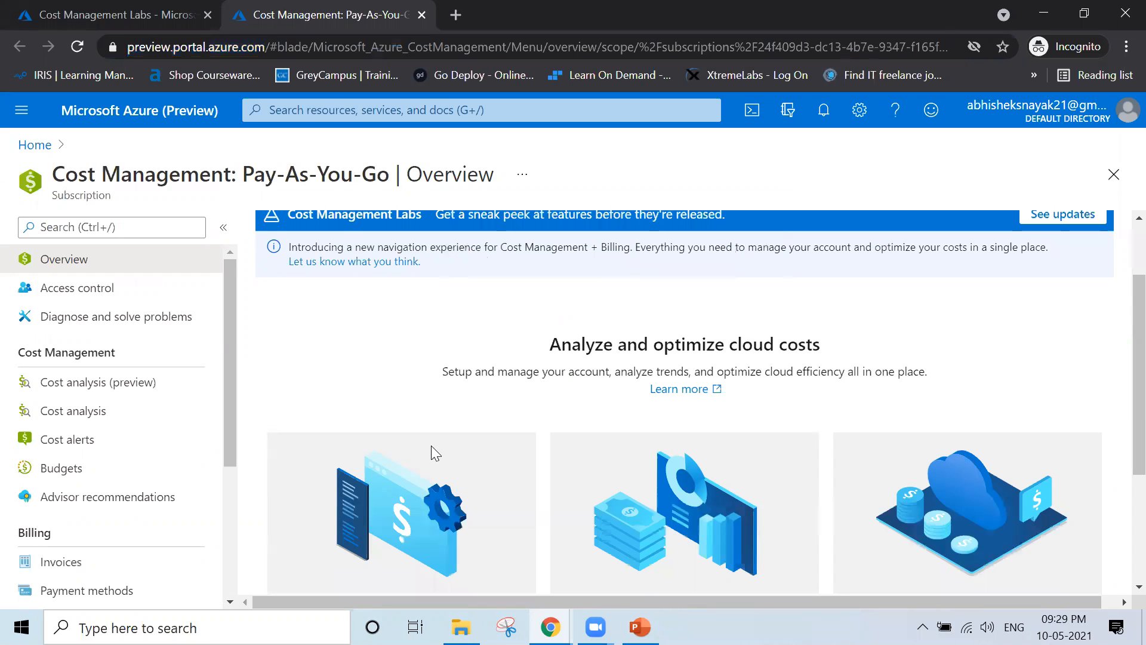
pyautogui.scroll(-3, 434, 452)
pyautogui.scroll(5, 441, 449)
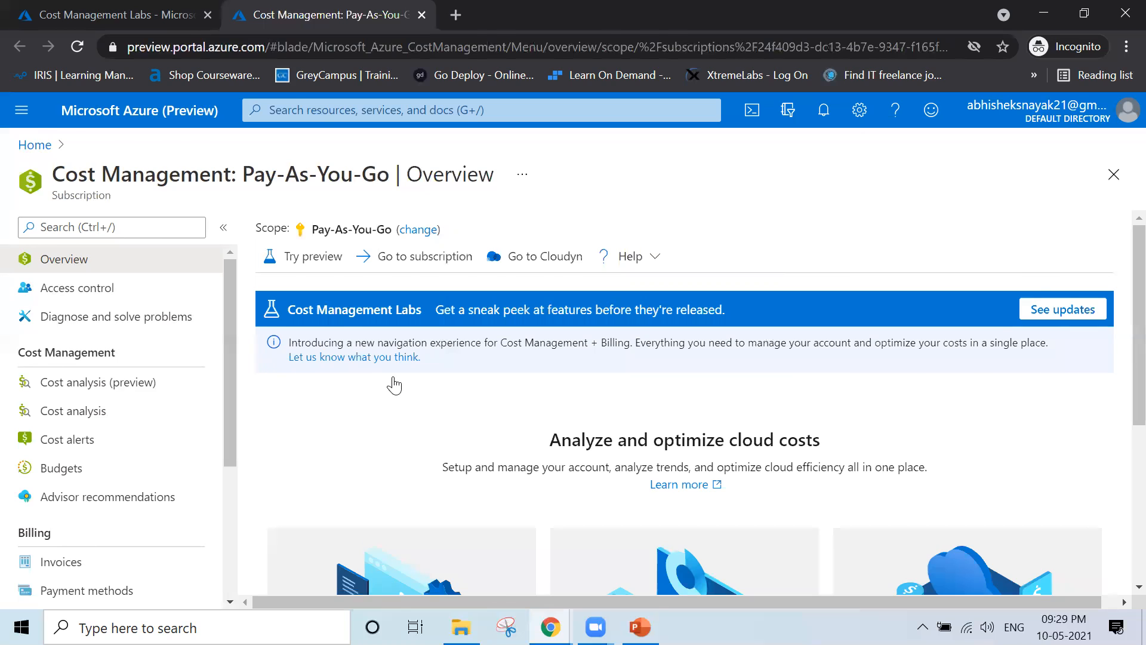
pyautogui.hotkey('ctrl', 'w')
# Start a new budget from the Pay-As-You-Go Cost alerts page
pyautogui.click(128, 443)
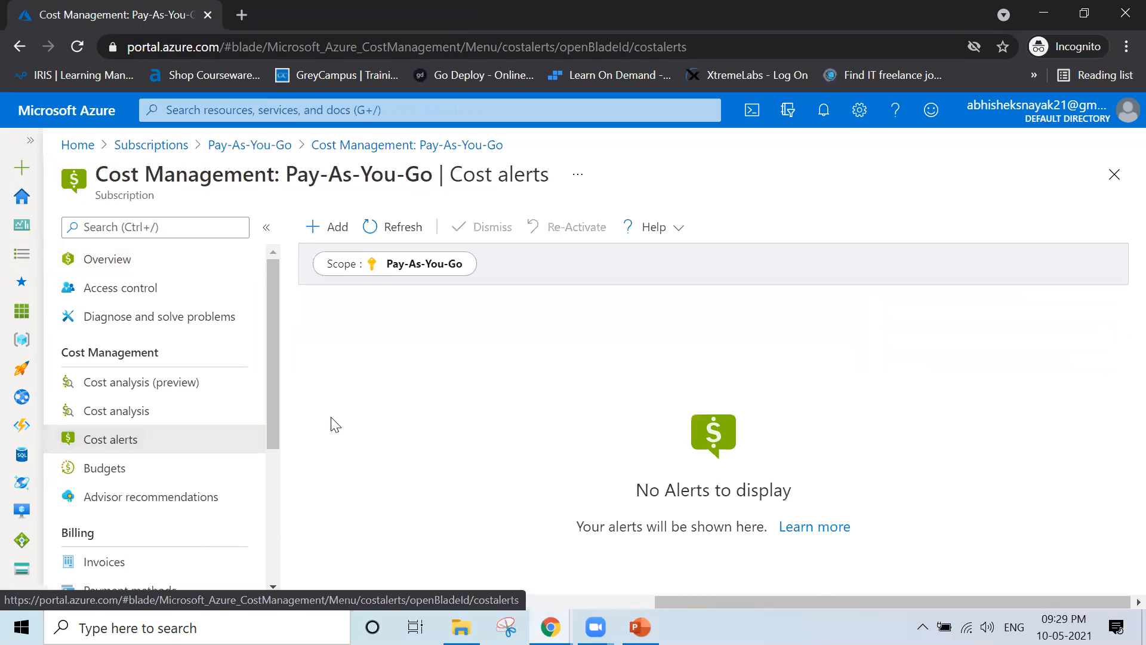
pyautogui.click(328, 239)
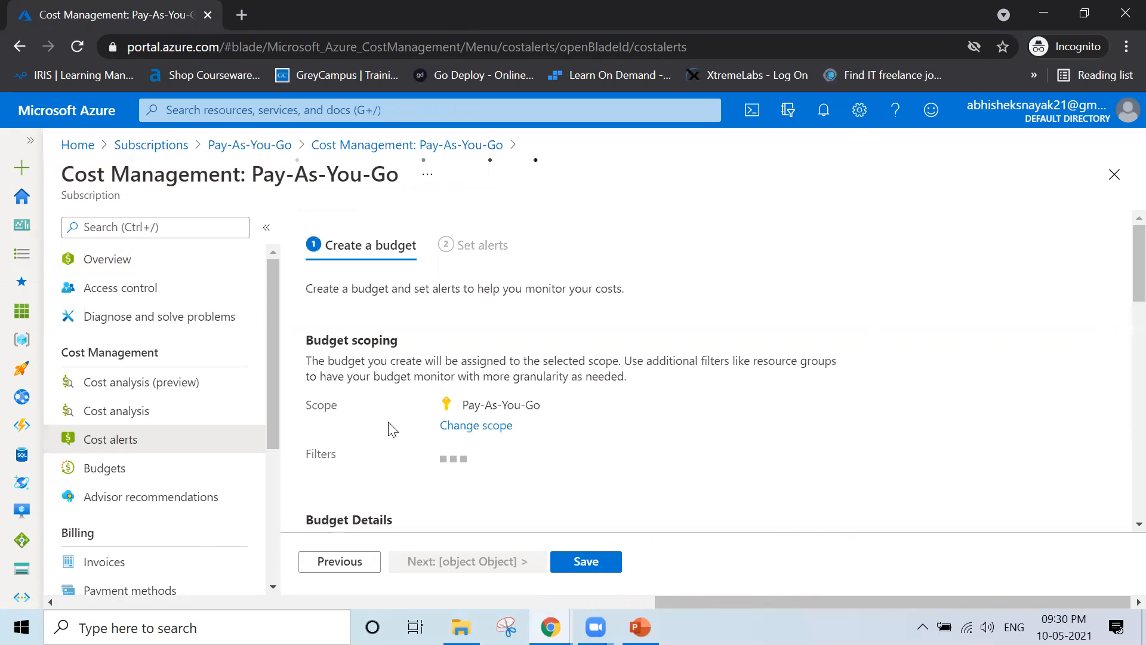
pyautogui.scroll(-2, 559, 455)
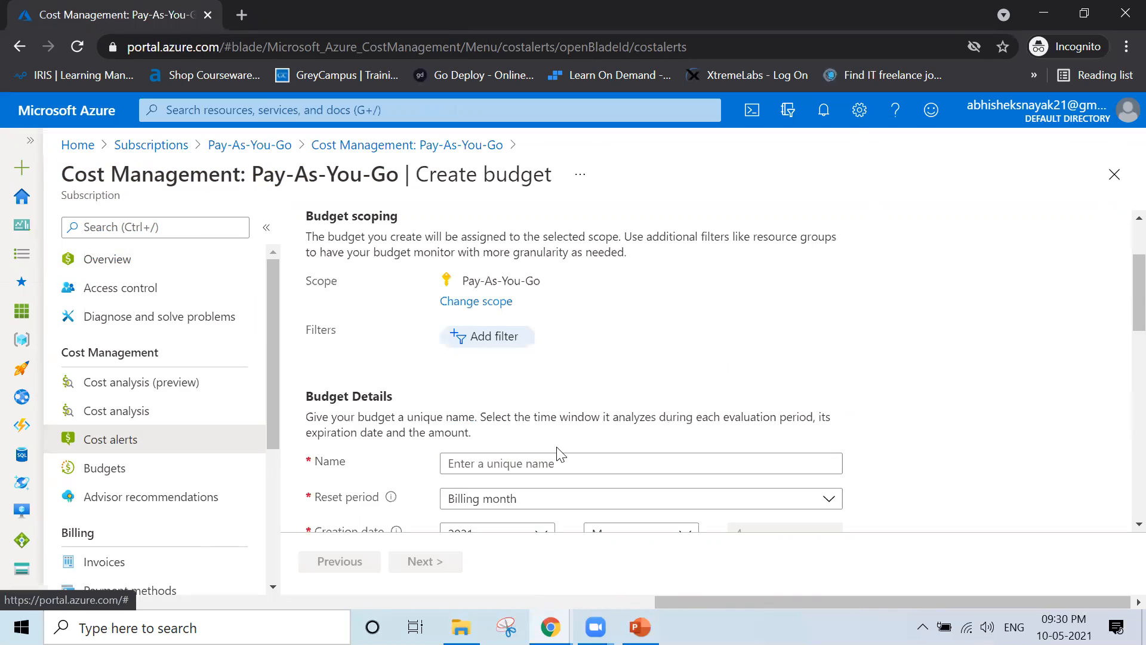
pyautogui.scroll(2, 559, 455)
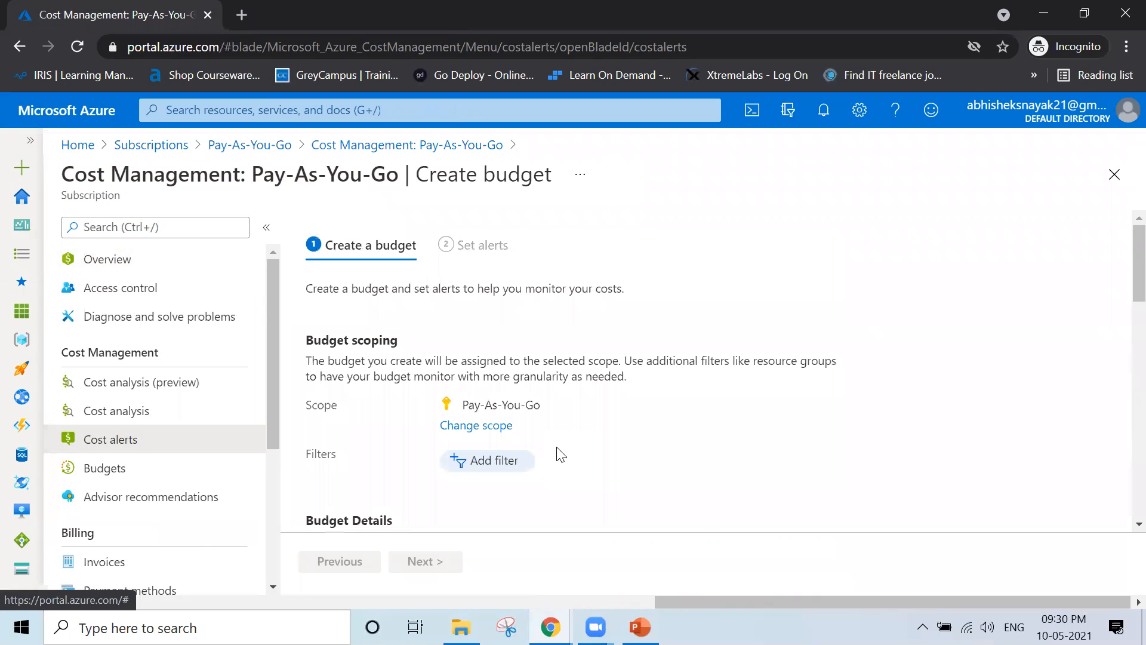
pyautogui.scroll(-2, 559, 455)
pyautogui.scroll(-2, 557, 453)
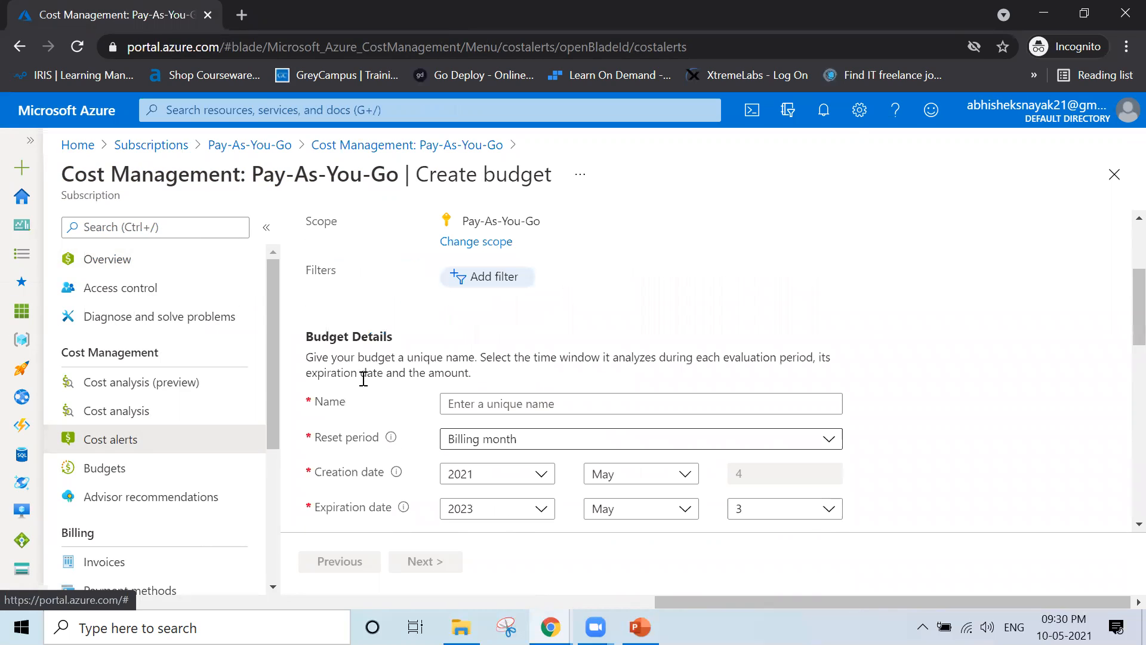
# Name the budget FY2021-22, removing the space after FY
pyautogui.click(550, 409)
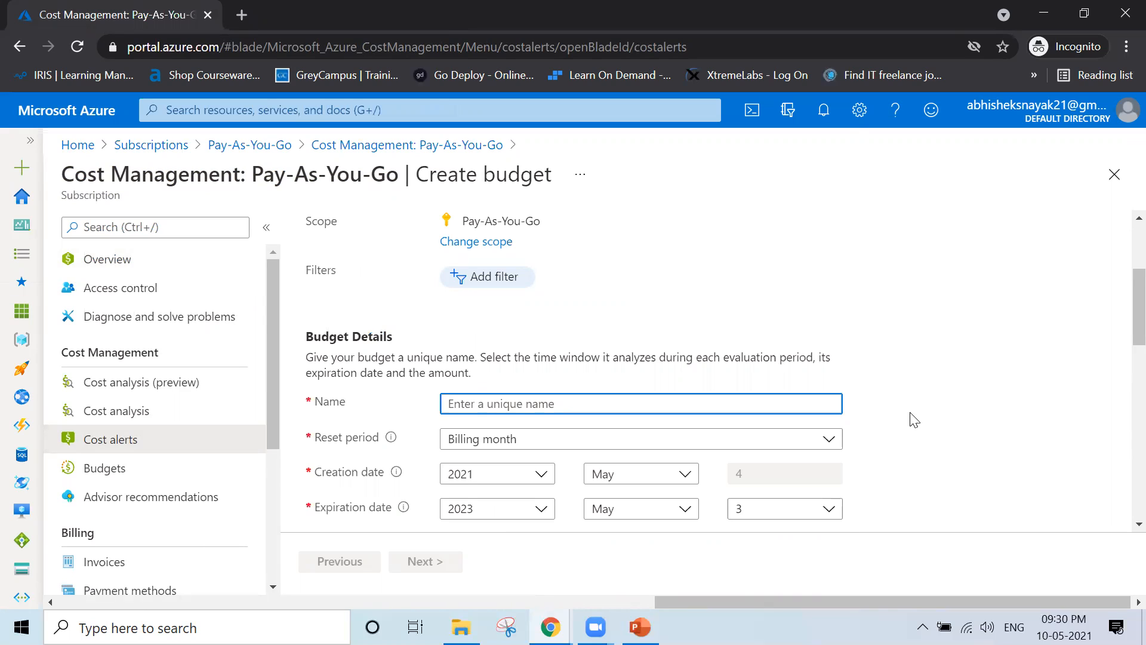
pyautogui.write('FY 2021-22')
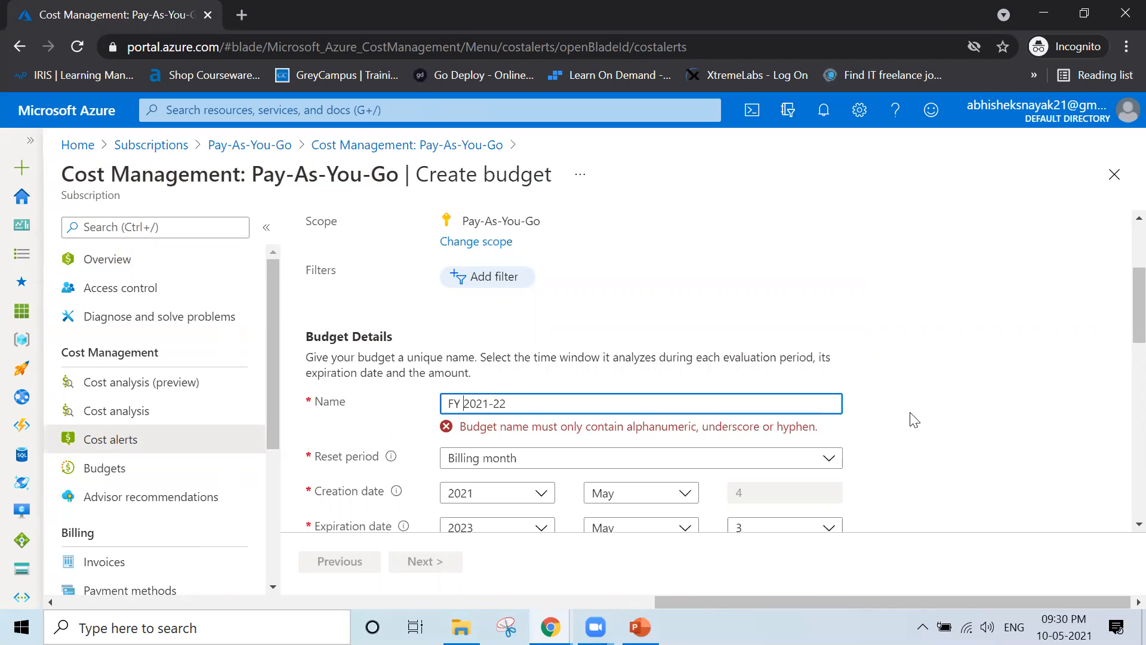
pyautogui.click(463, 404)
pyautogui.press('BackSpace')
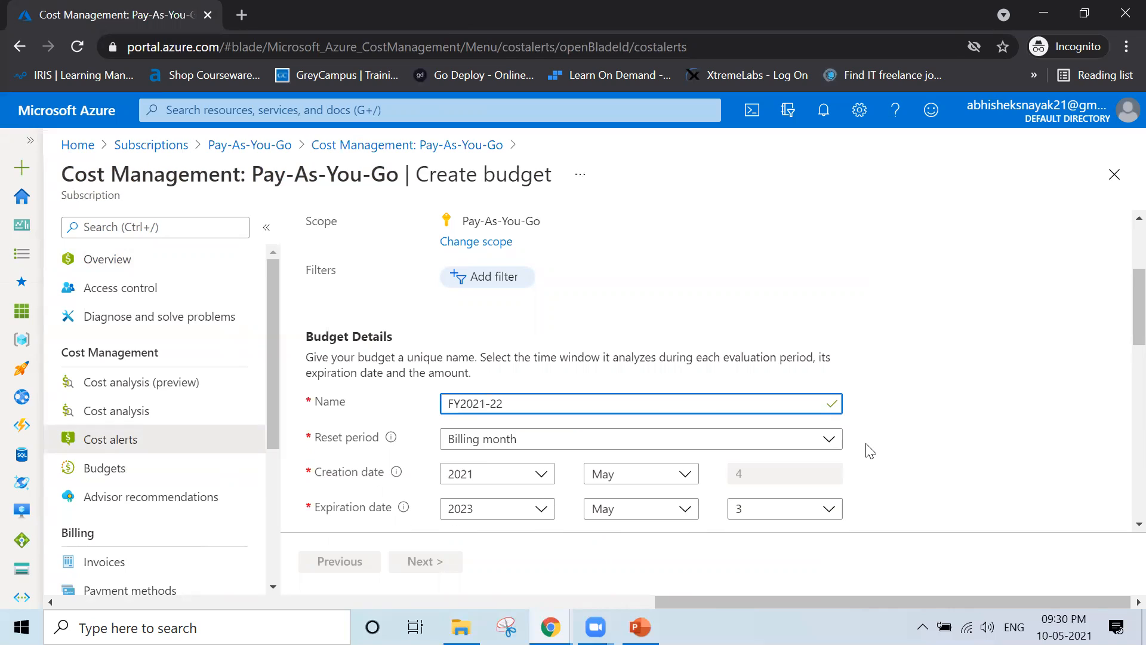
# Set the budget's reset period to Billing year
pyautogui.click(906, 451)
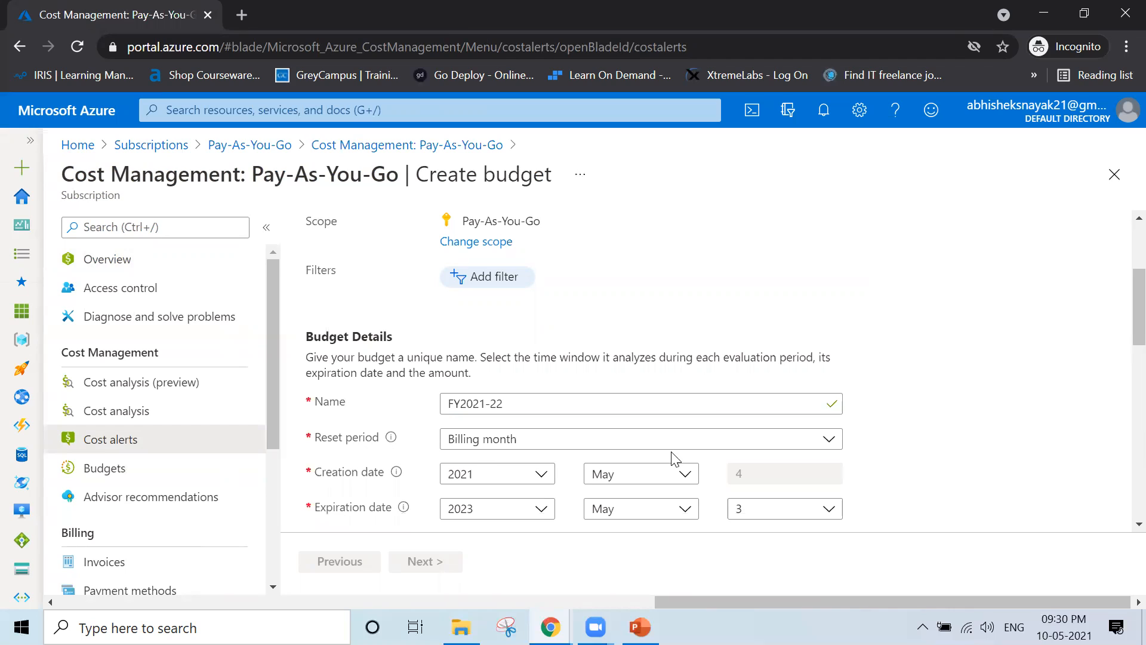
pyautogui.click(702, 451)
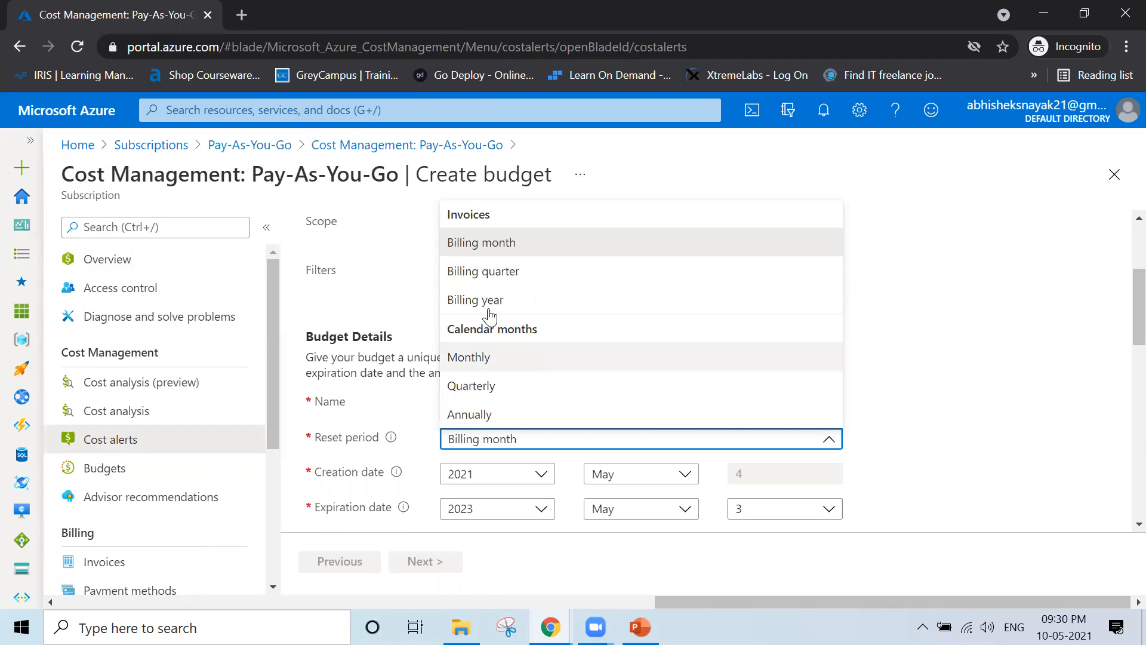
pyautogui.click(518, 302)
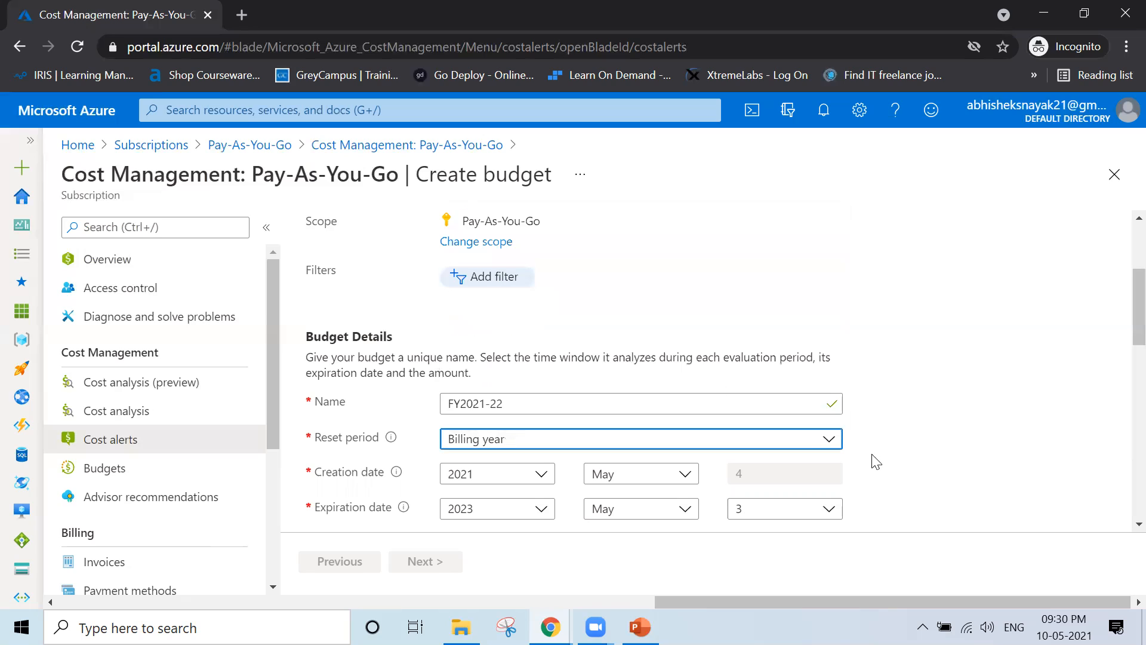
pyautogui.click(955, 474)
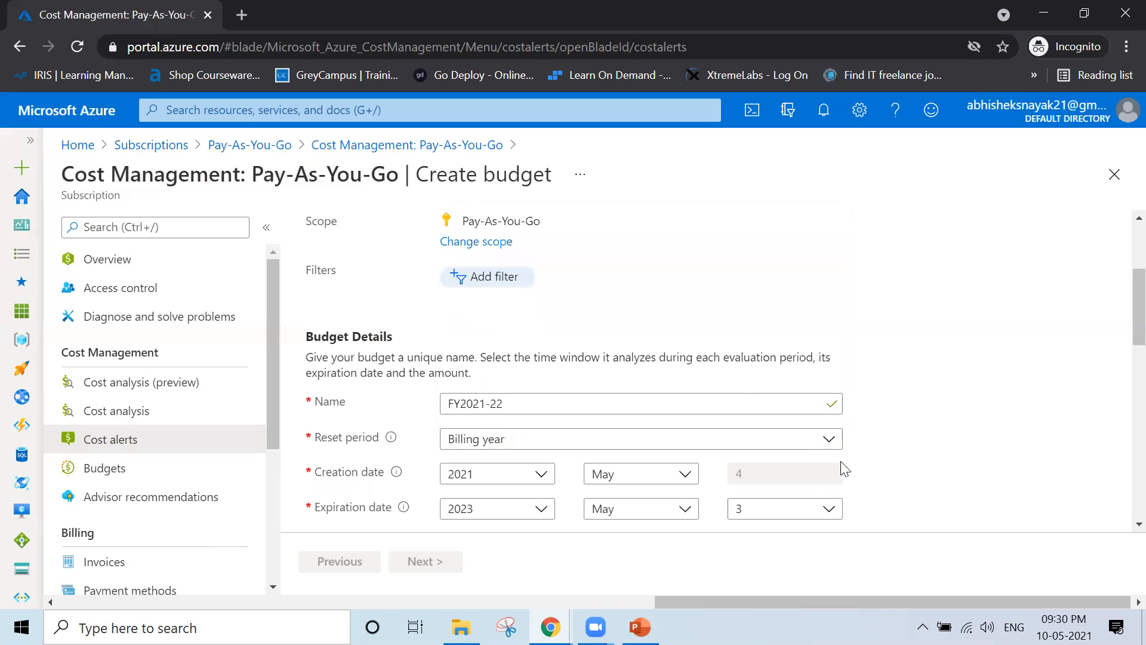
# Change the expiration date to May 3, 2022
pyautogui.doubleClick(773, 478)
pyautogui.click(886, 483)
pyautogui.click(539, 510)
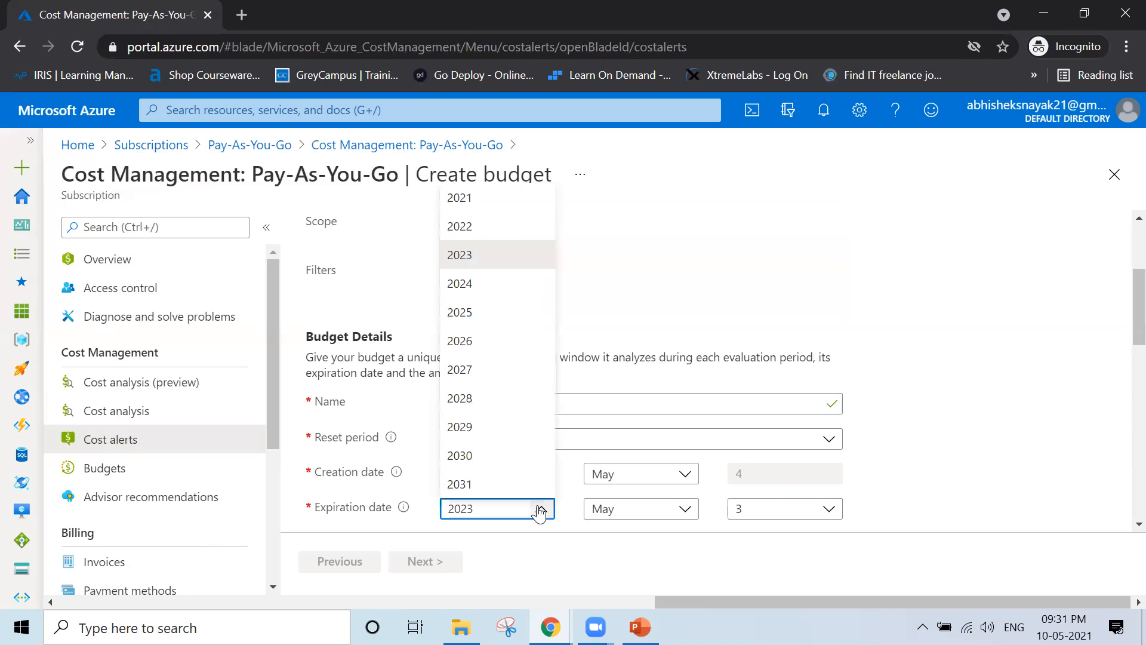
pyautogui.click(461, 228)
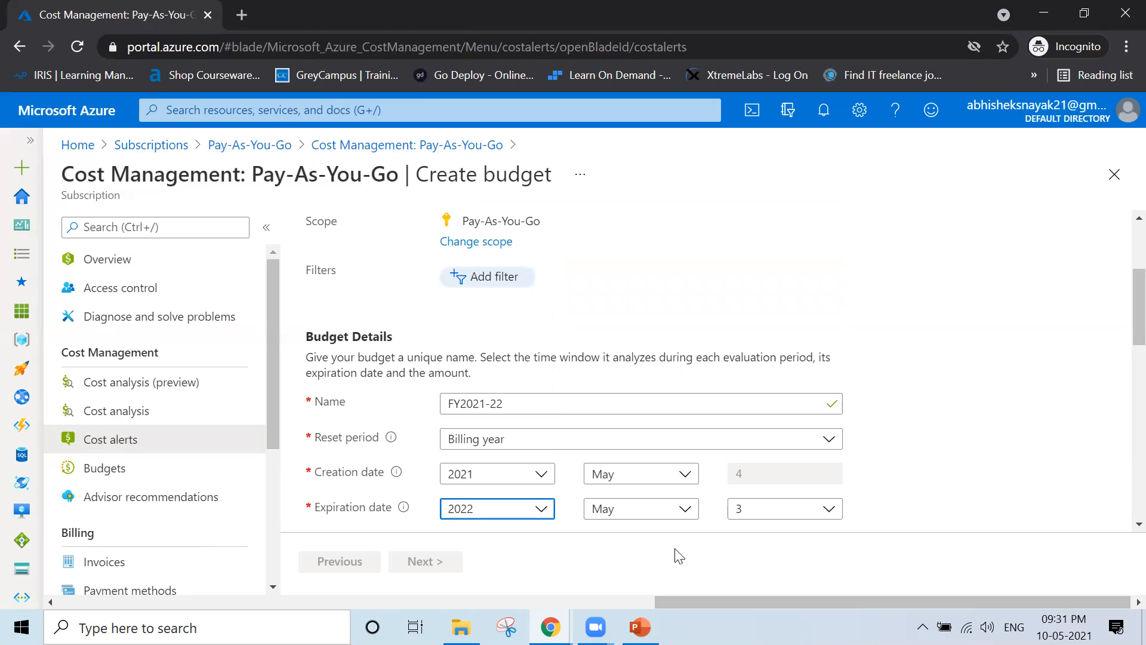
pyautogui.click(952, 507)
# Replace the default 0 with 10 in the FY2021-22 budget Amount field
pyautogui.scroll(-2, 952, 507)
pyautogui.scroll(-2, 952, 507)
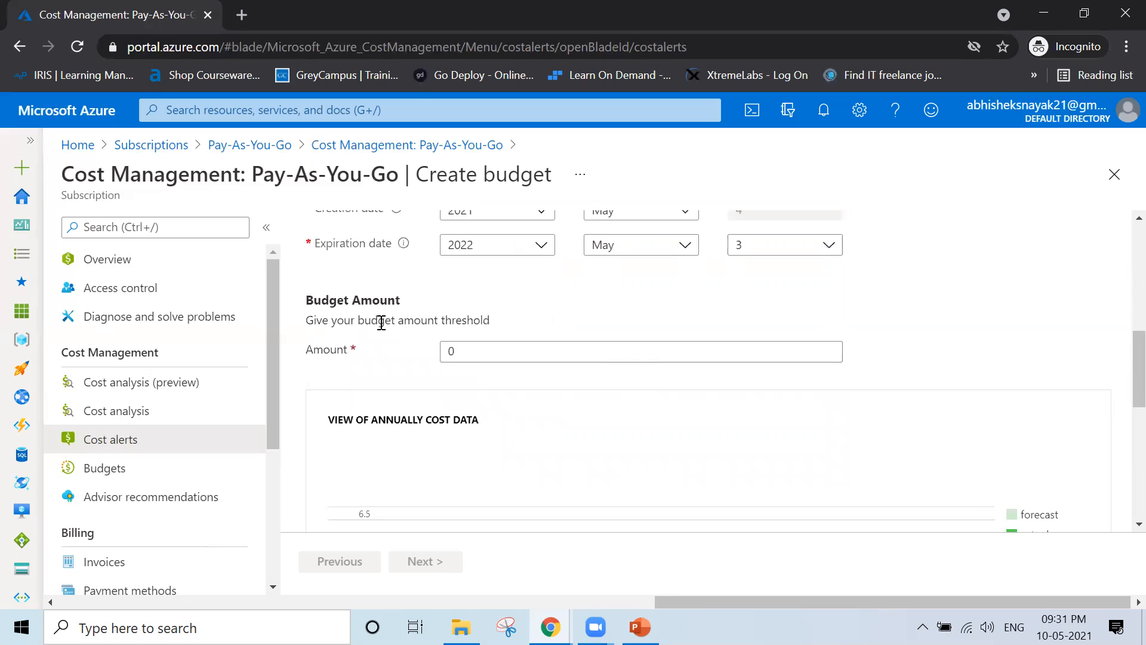
pyautogui.click(465, 345)
pyautogui.click(465, 345)
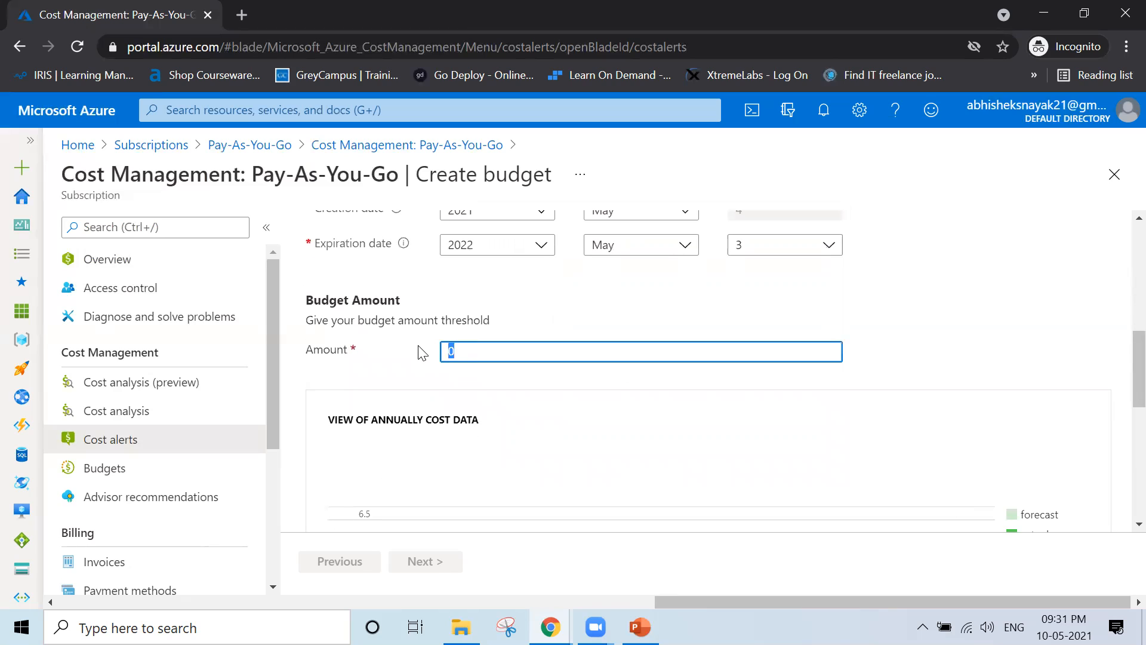
pyautogui.moveTo(313, 322); pyautogui.dragTo(499, 322)
pyautogui.click(471, 347)
pyautogui.press('BackSpace')
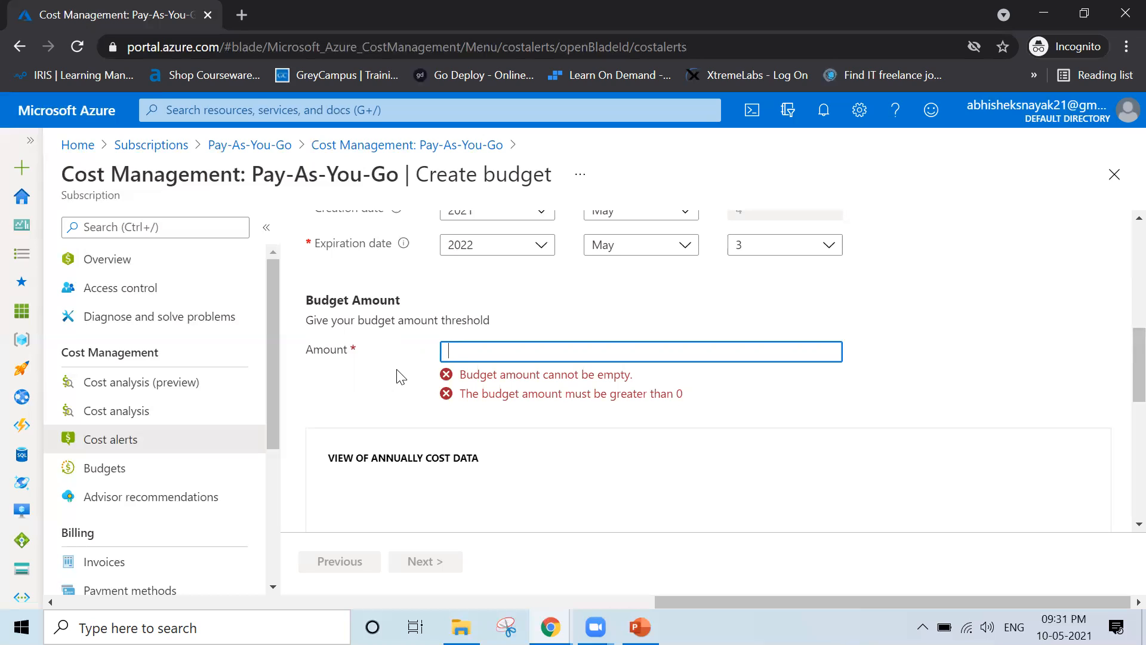
pyautogui.write('10')
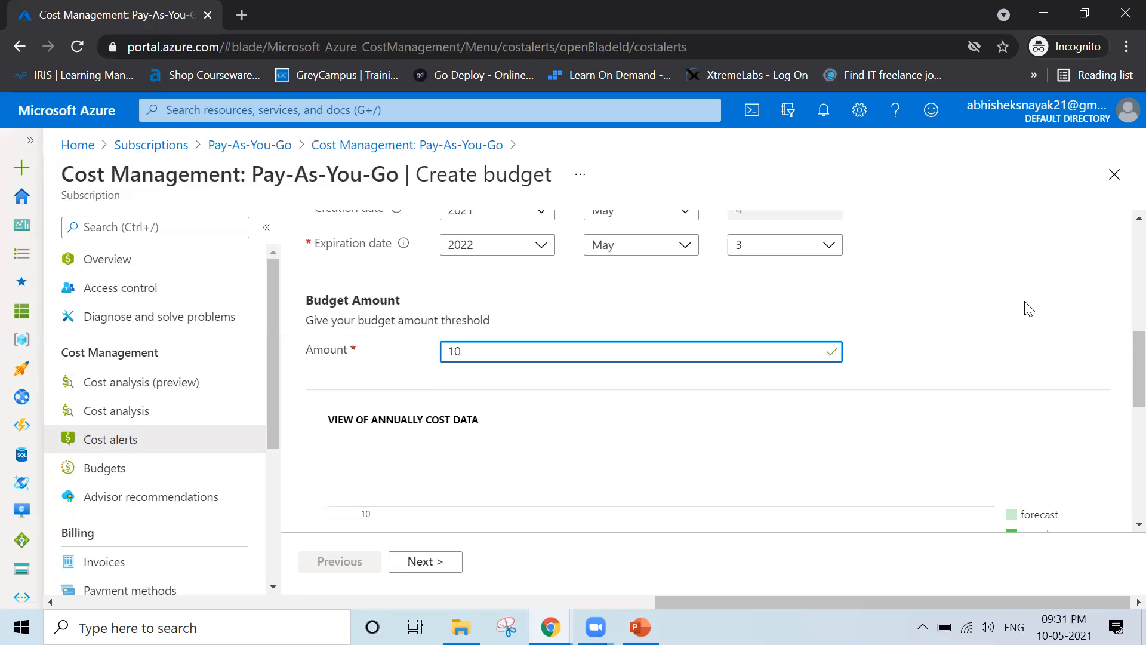
pyautogui.click(975, 377)
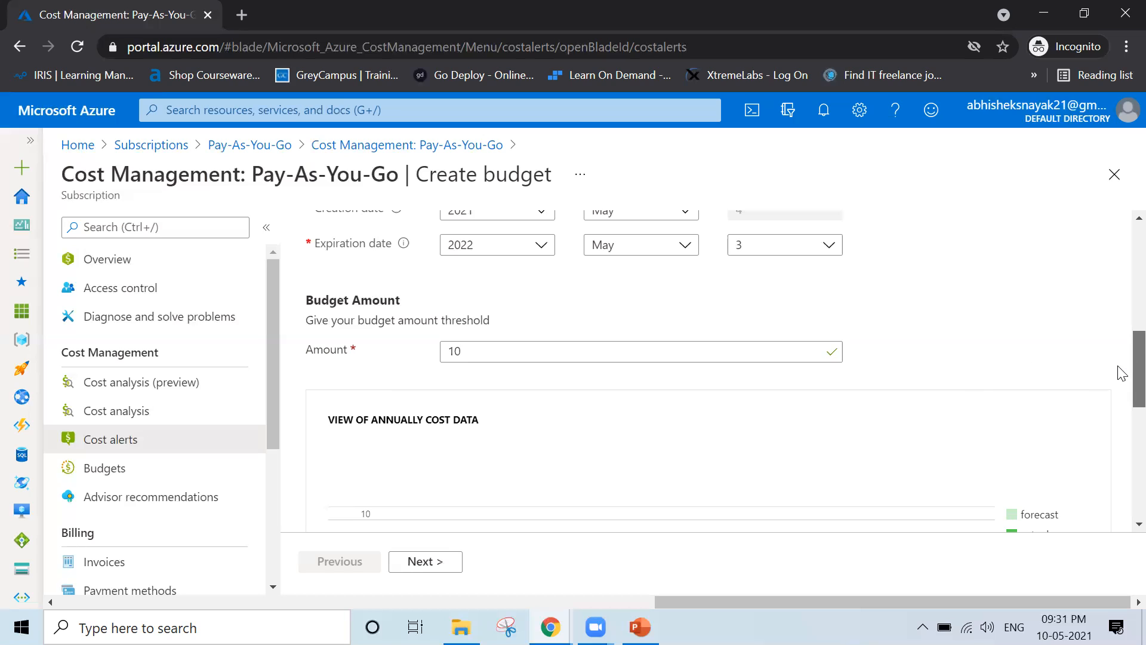
pyautogui.scroll(-5, 1122, 373)
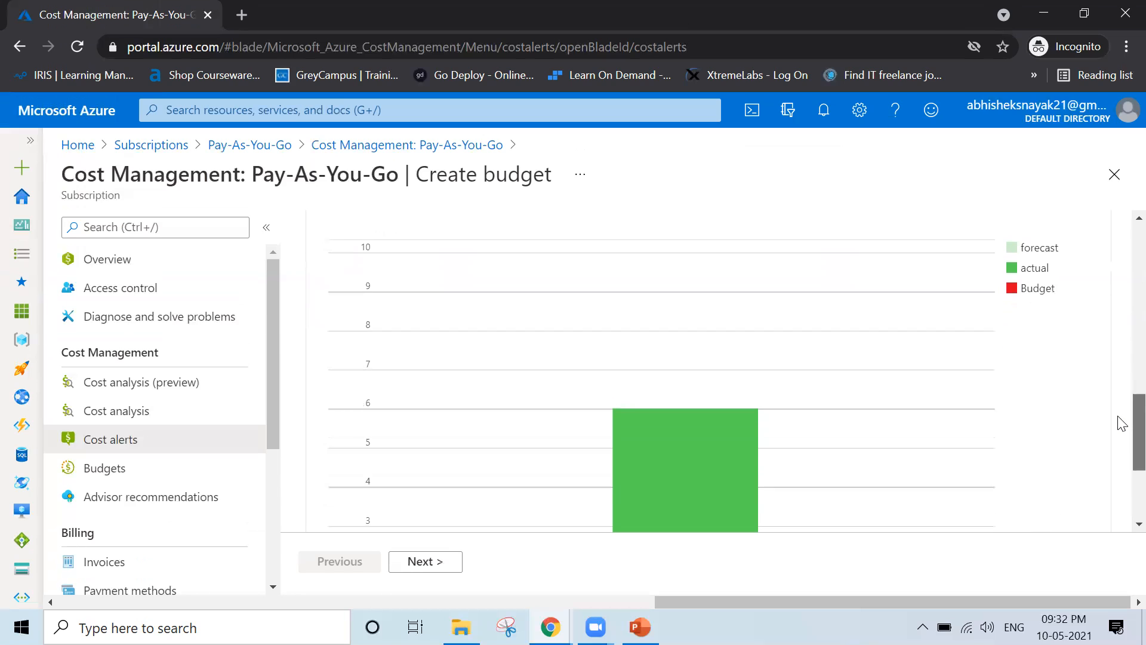
pyautogui.scroll(-3, 1122, 452)
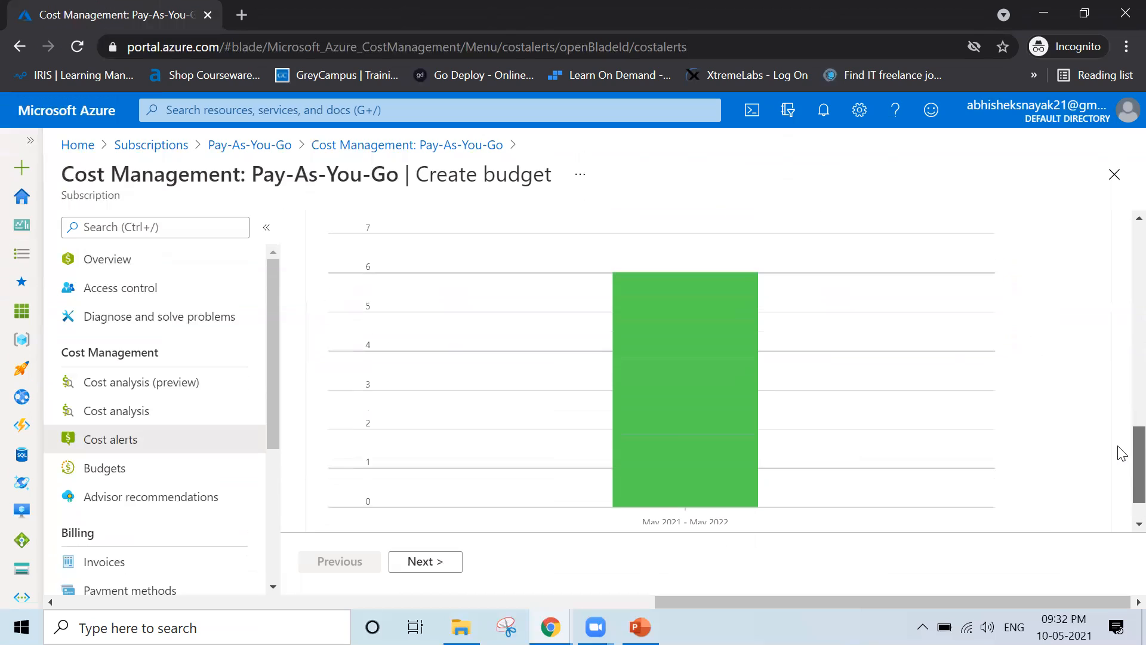
pyautogui.moveTo(1118, 446); pyautogui.dragTo(1117, 444)
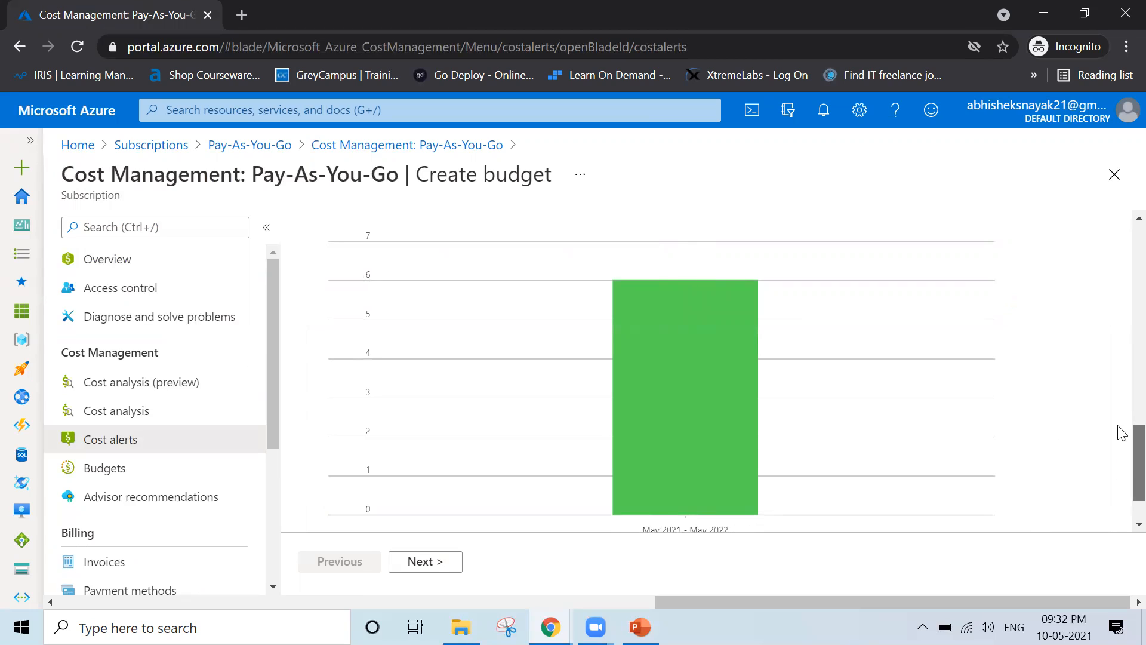
pyautogui.scroll(5, 1128, 402)
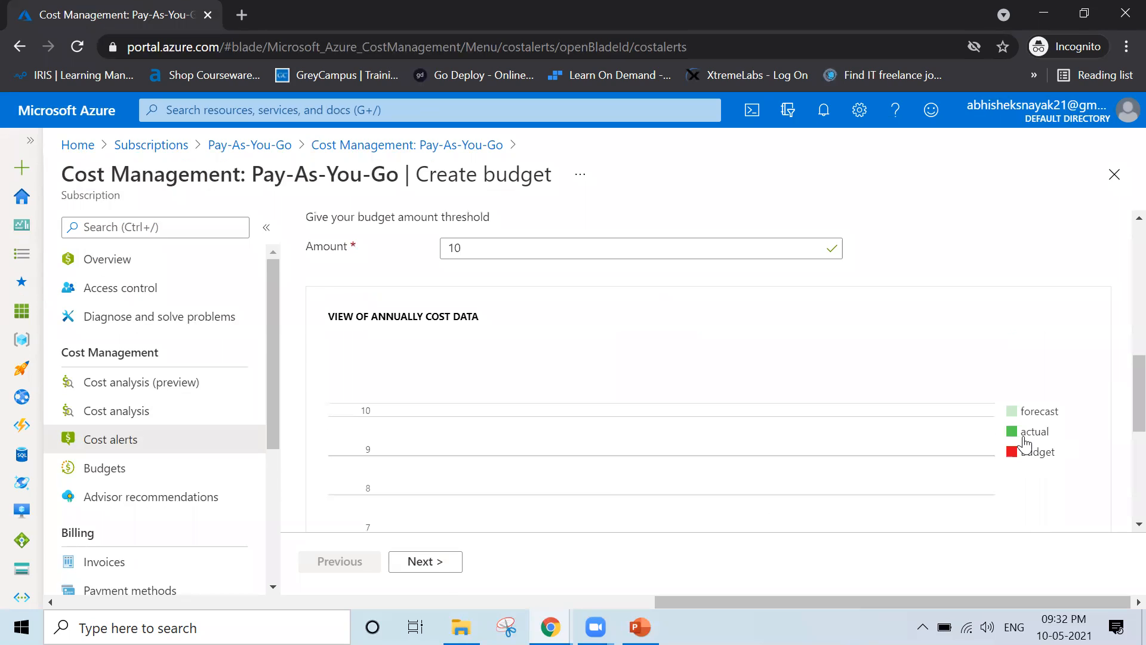
pyautogui.click(823, 113)
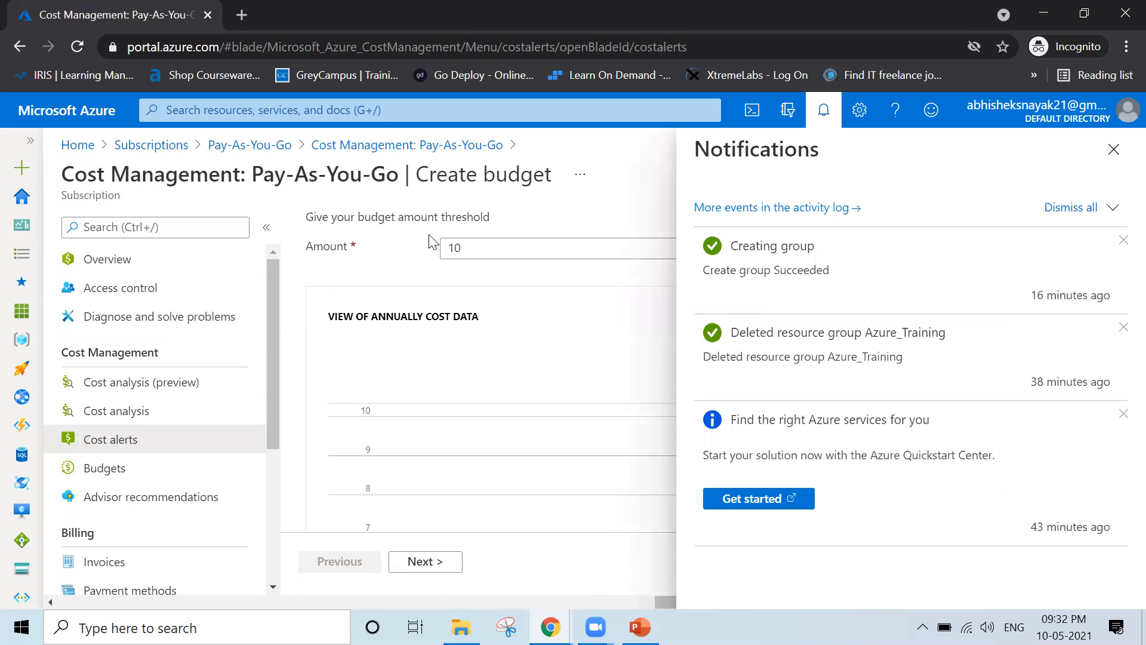
pyautogui.click(1113, 150)
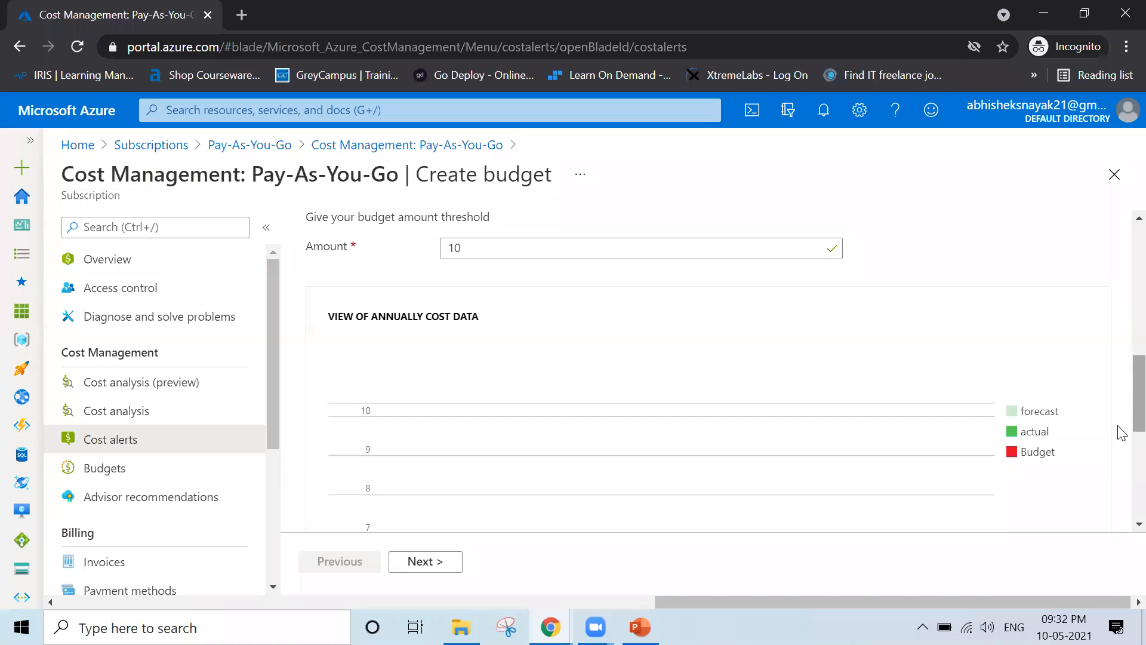
pyautogui.scroll(-6, 1121, 394)
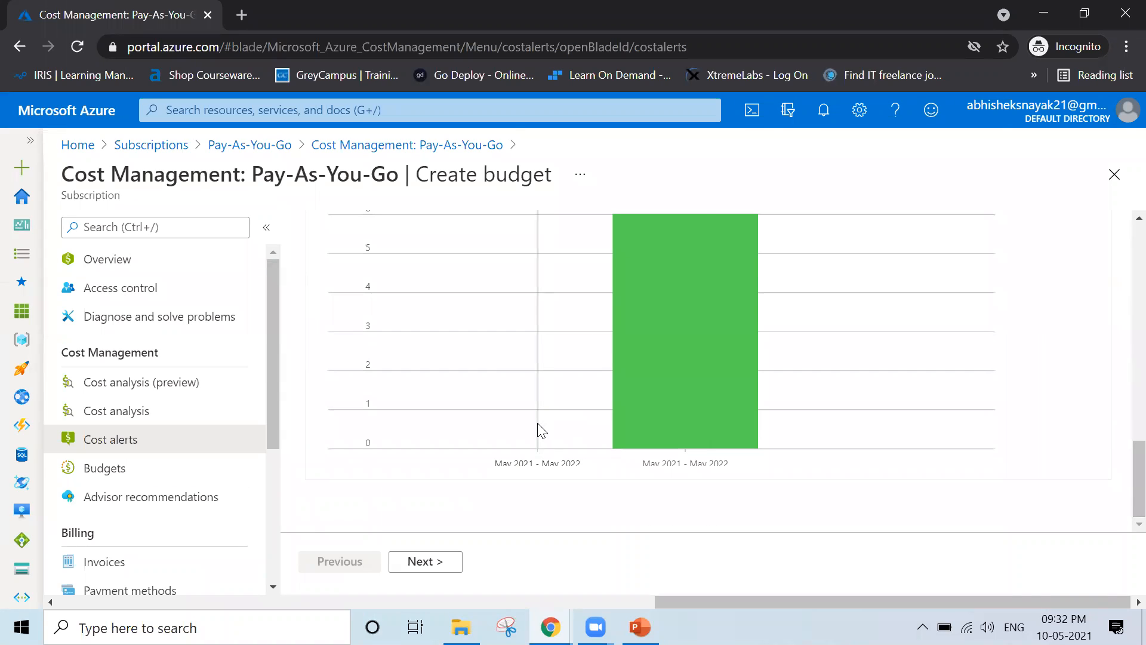
pyautogui.scroll(5, 537, 422)
pyautogui.scroll(3, 537, 423)
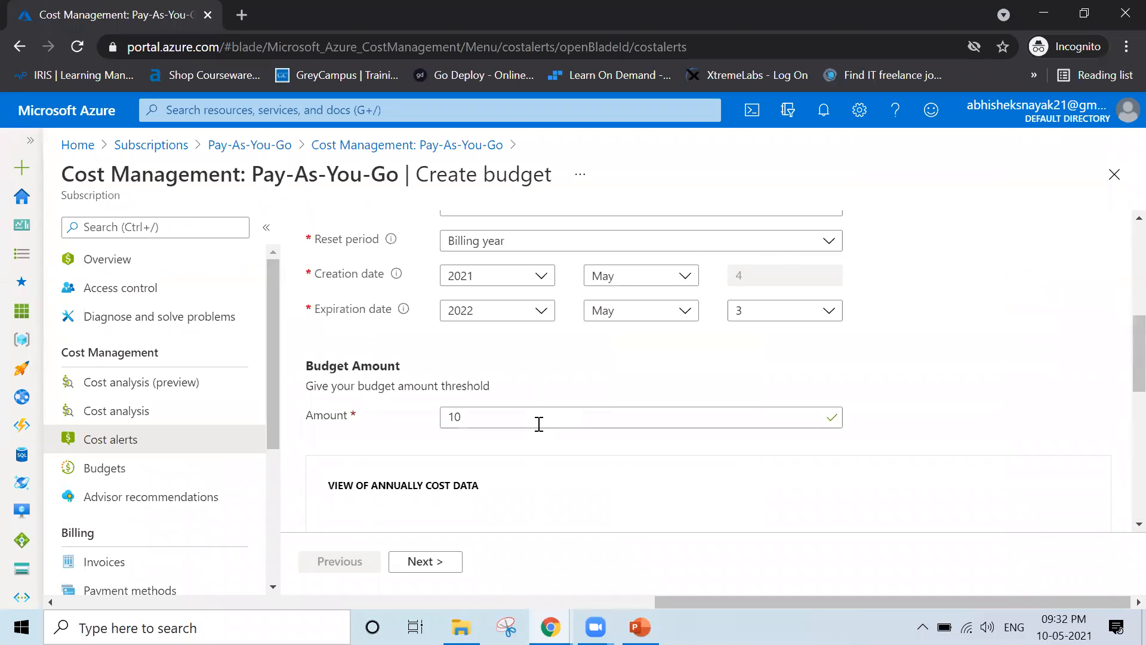
pyautogui.scroll(2, 539, 426)
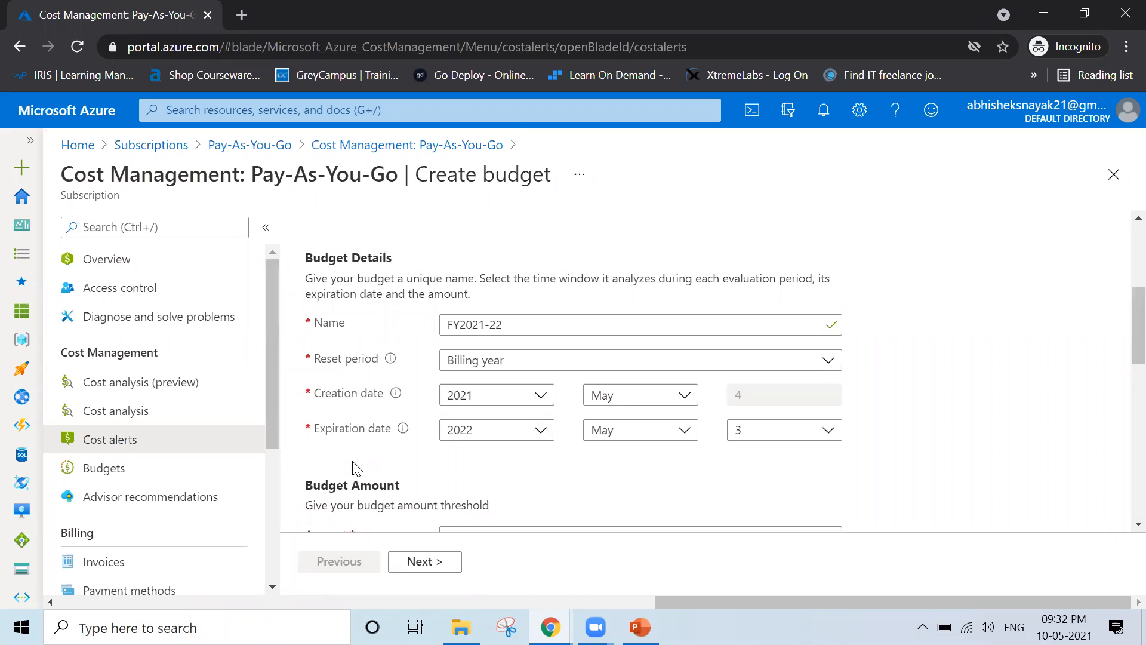
# Add an Actual-cost alert condition at 50% of budget, giving an alert amount of 5.00
pyautogui.click(423, 566)
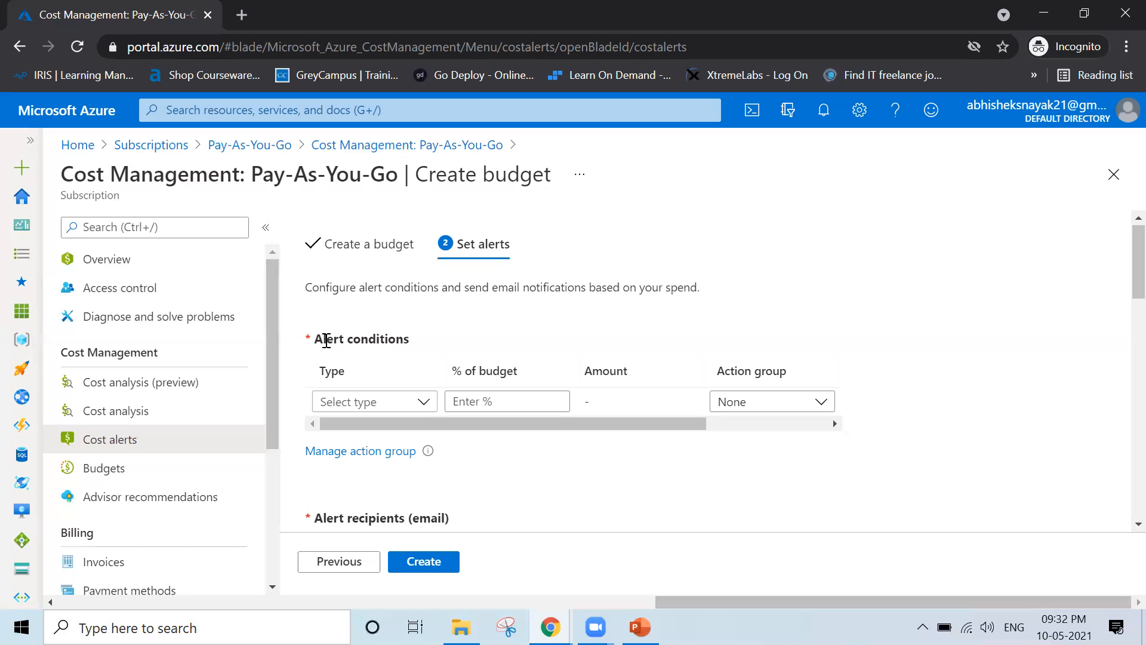
pyautogui.moveTo(313, 339); pyautogui.dragTo(415, 340)
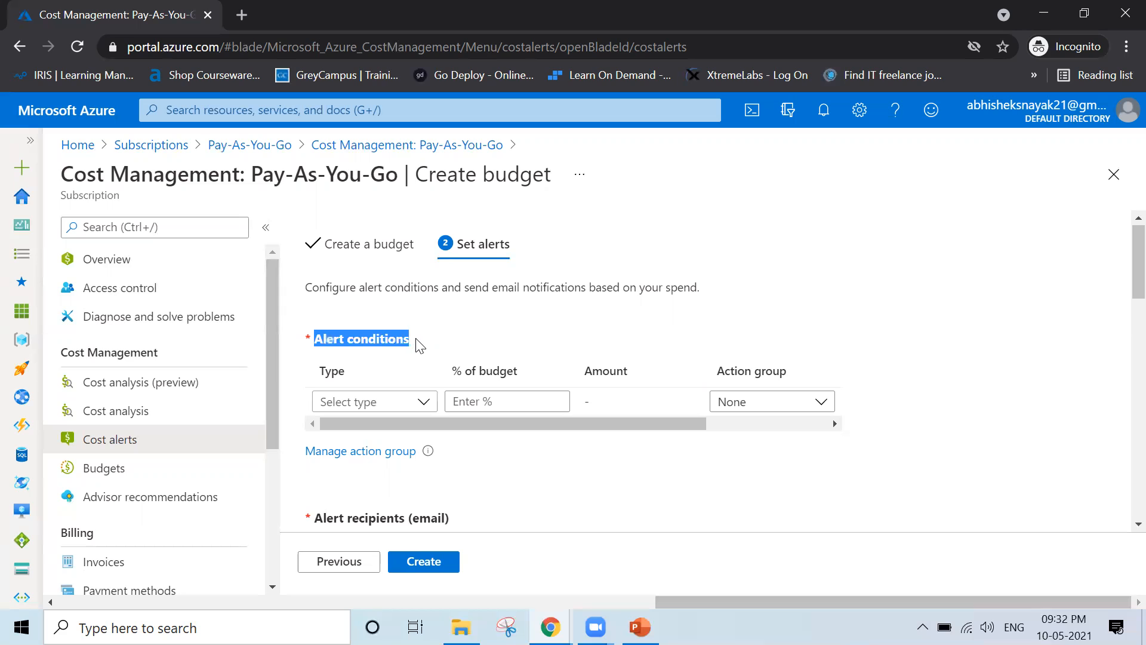
pyautogui.click(418, 345)
pyautogui.click(424, 405)
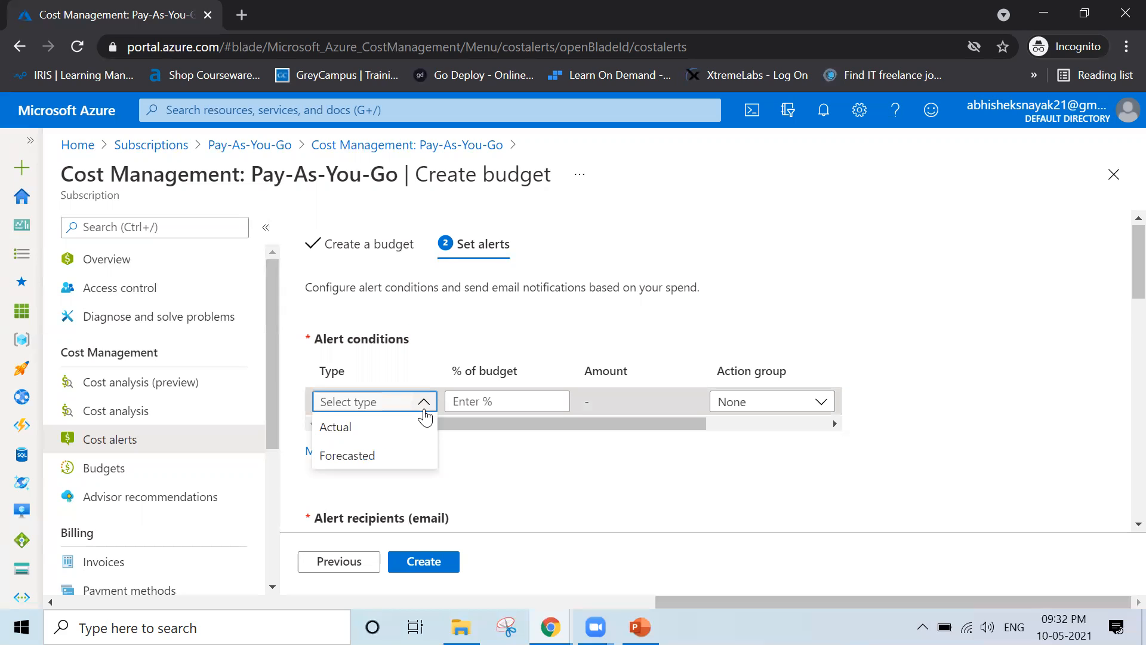
pyautogui.click(391, 424)
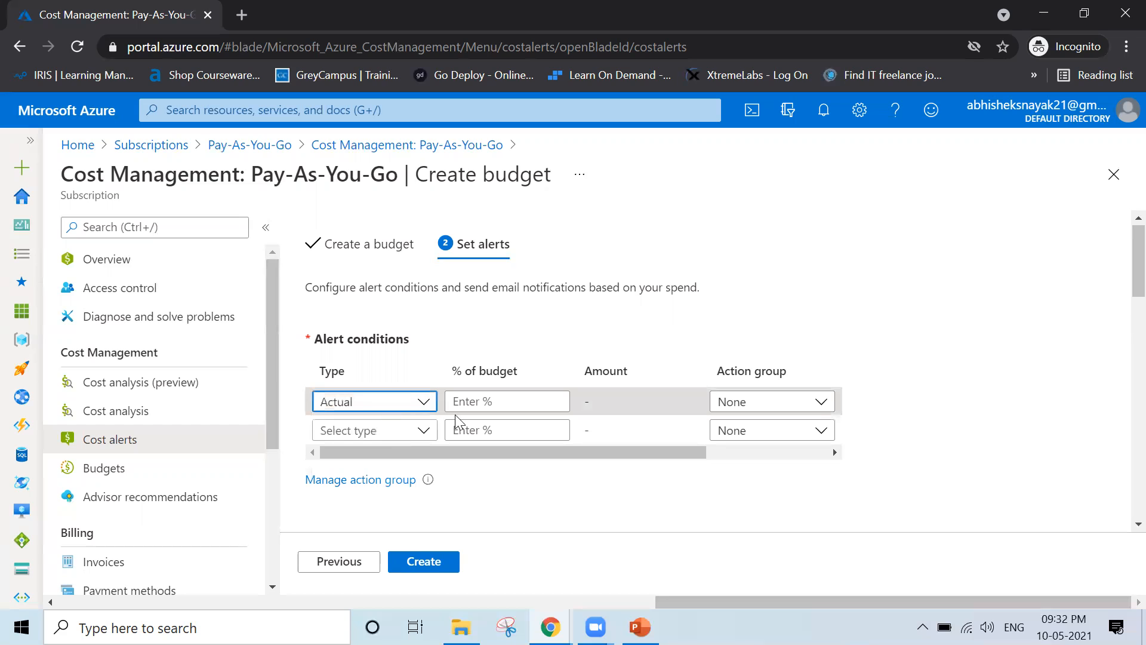
pyautogui.click(491, 403)
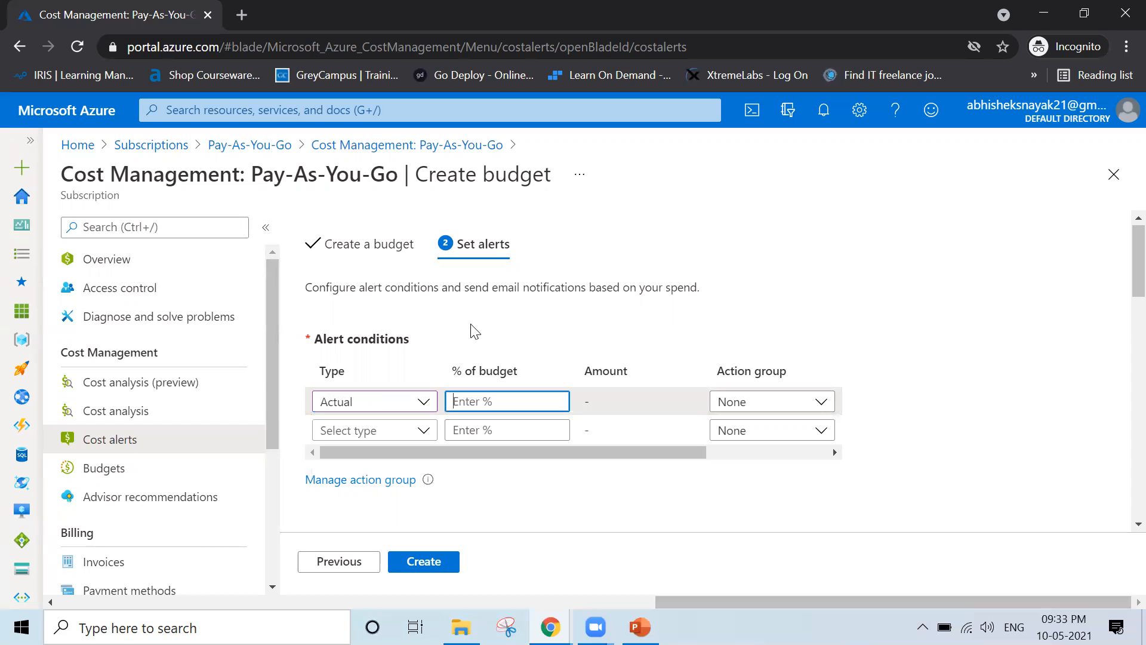
pyautogui.write('50')
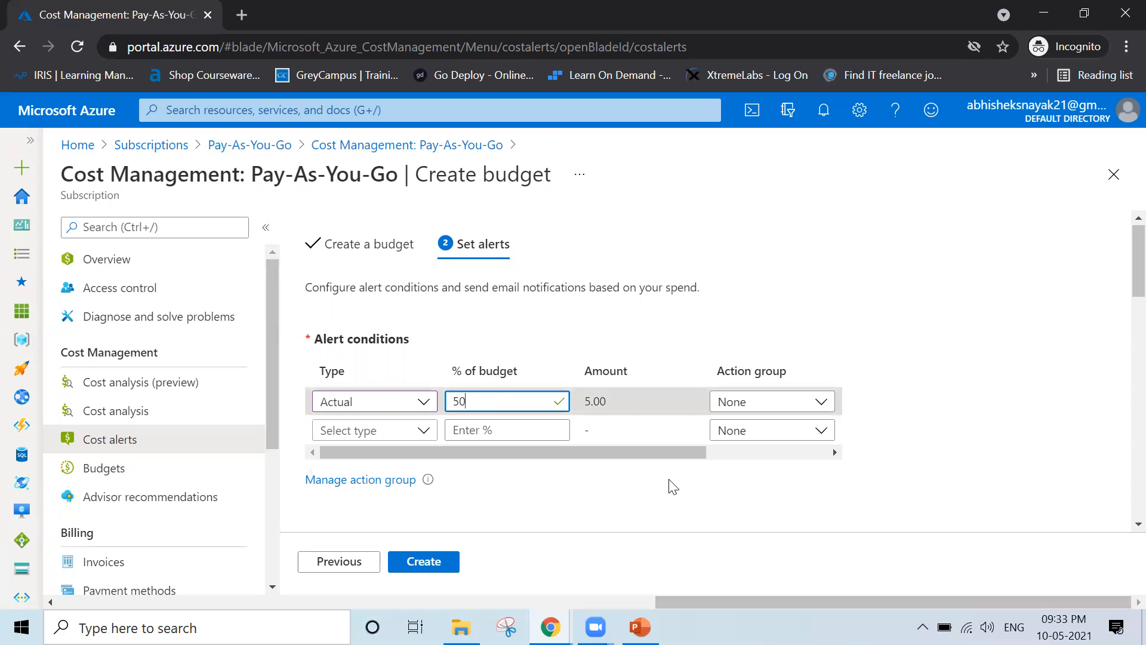
pyautogui.moveTo(586, 401); pyautogui.dragTo(615, 403)
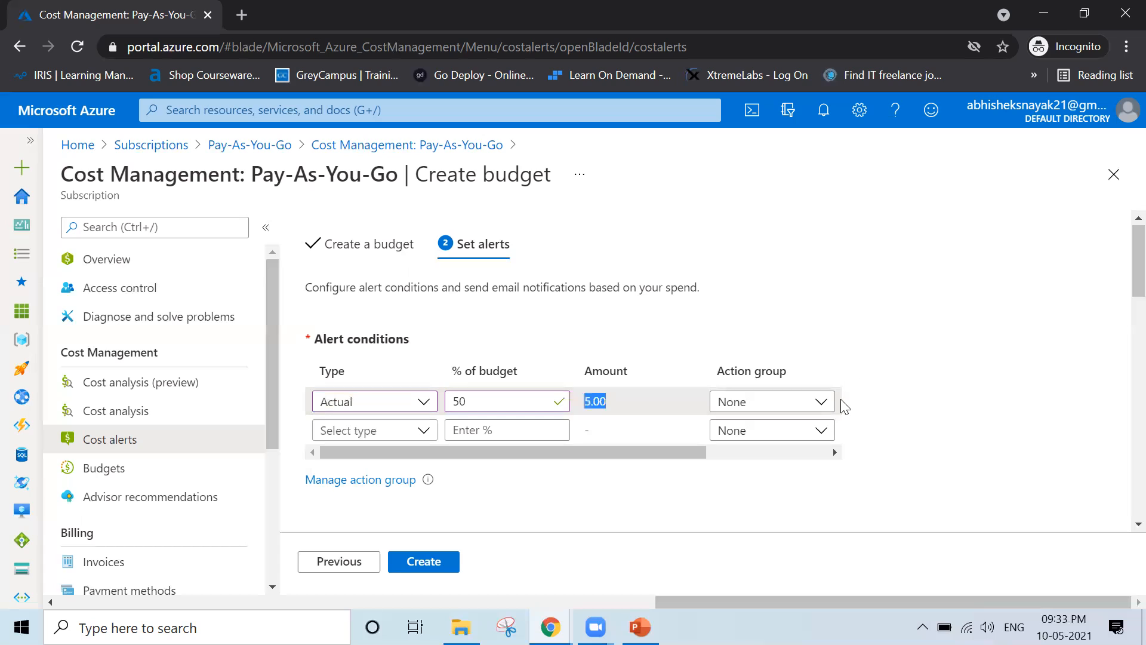
# Find that no action groups exist and go to Manage action group
pyautogui.click(819, 403)
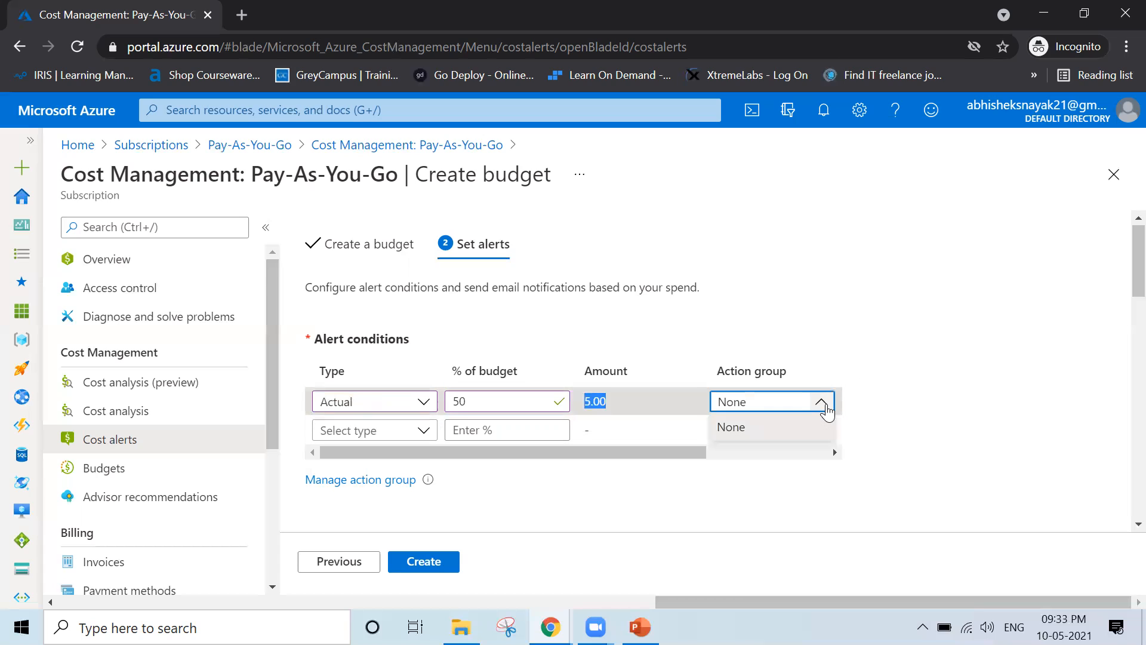
pyautogui.click(898, 323)
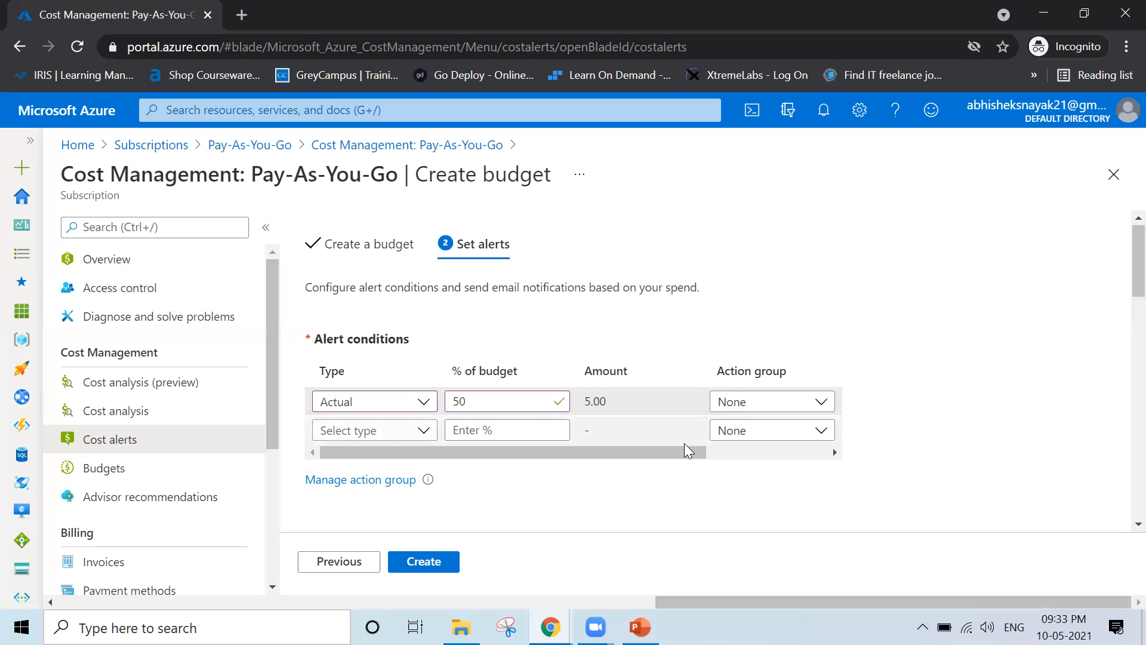
pyautogui.click(824, 411)
pyautogui.click(824, 408)
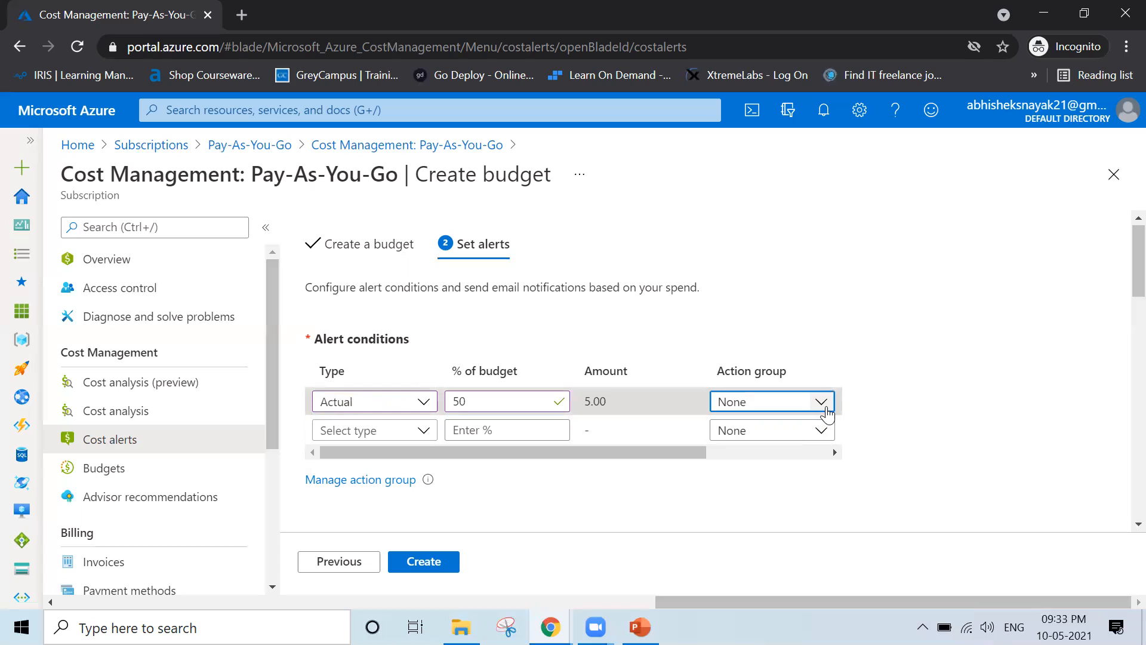
pyautogui.click(826, 407)
pyautogui.click(826, 407)
pyautogui.click(934, 405)
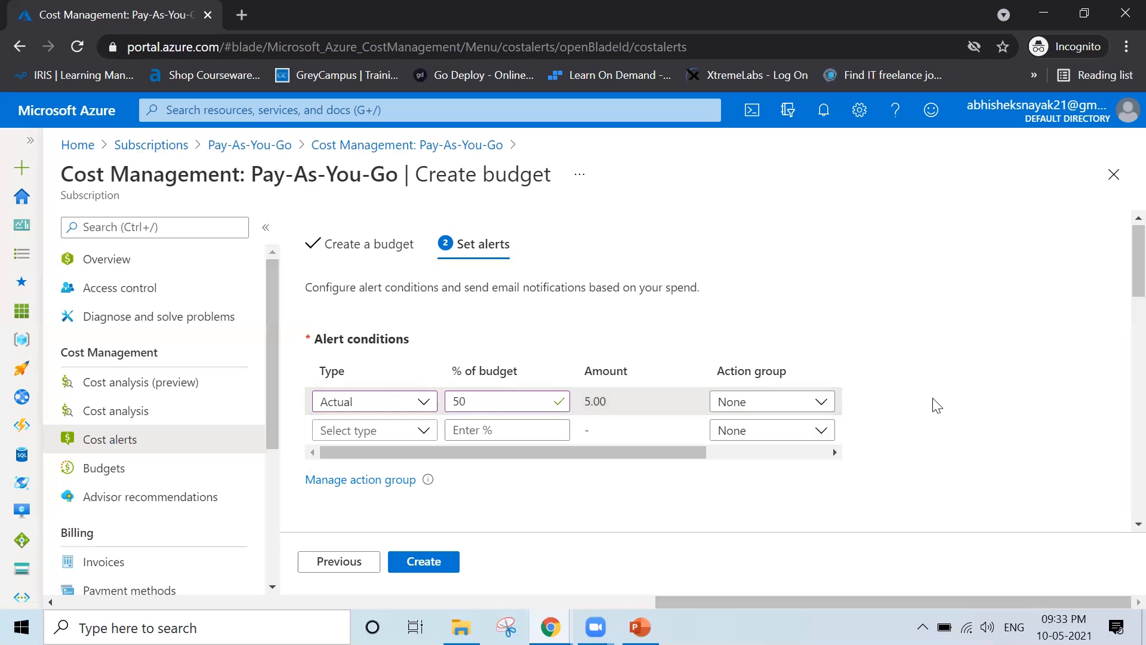
pyautogui.scroll(-2, 934, 405)
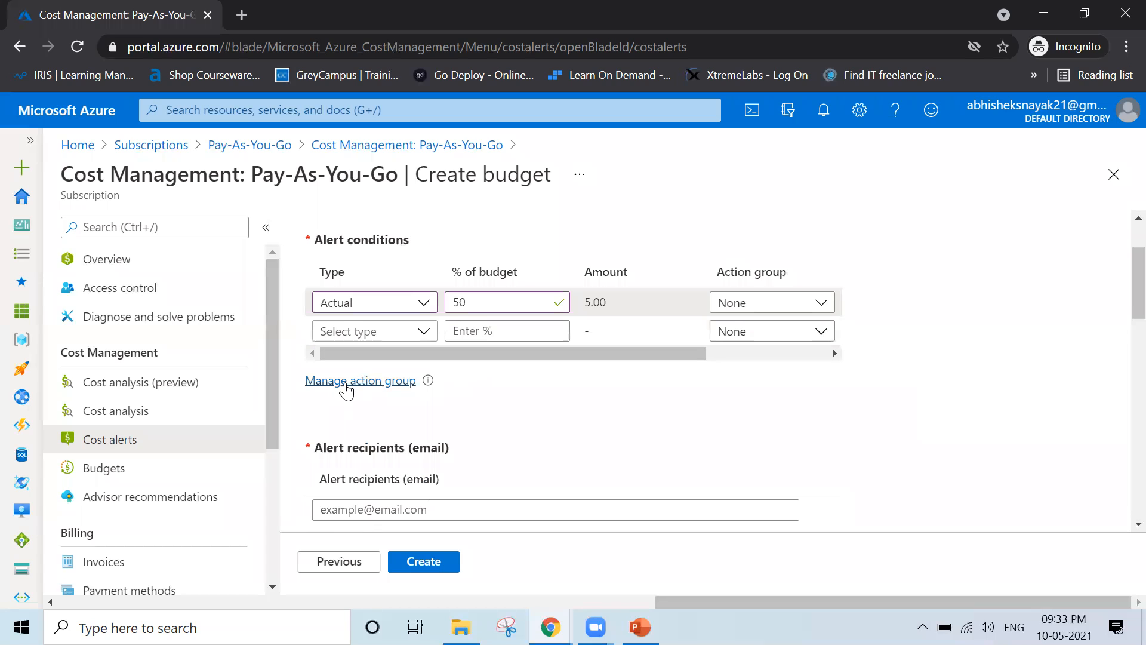
pyautogui.click(346, 385)
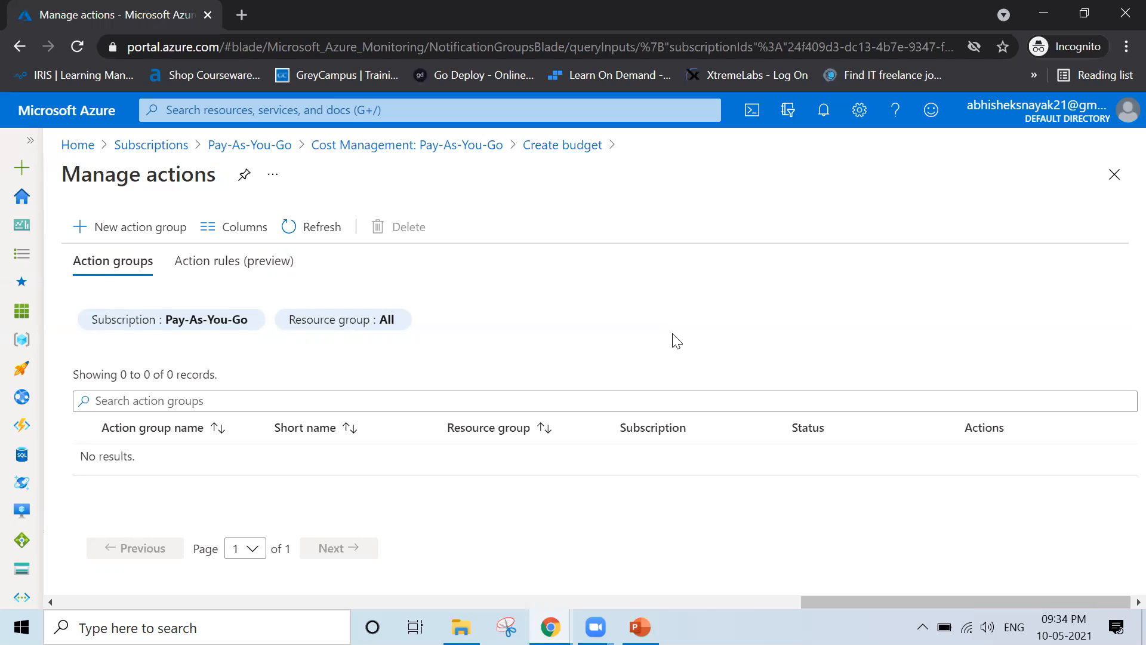
# Start a new action group from the Manage actions blade
pyautogui.click(128, 235)
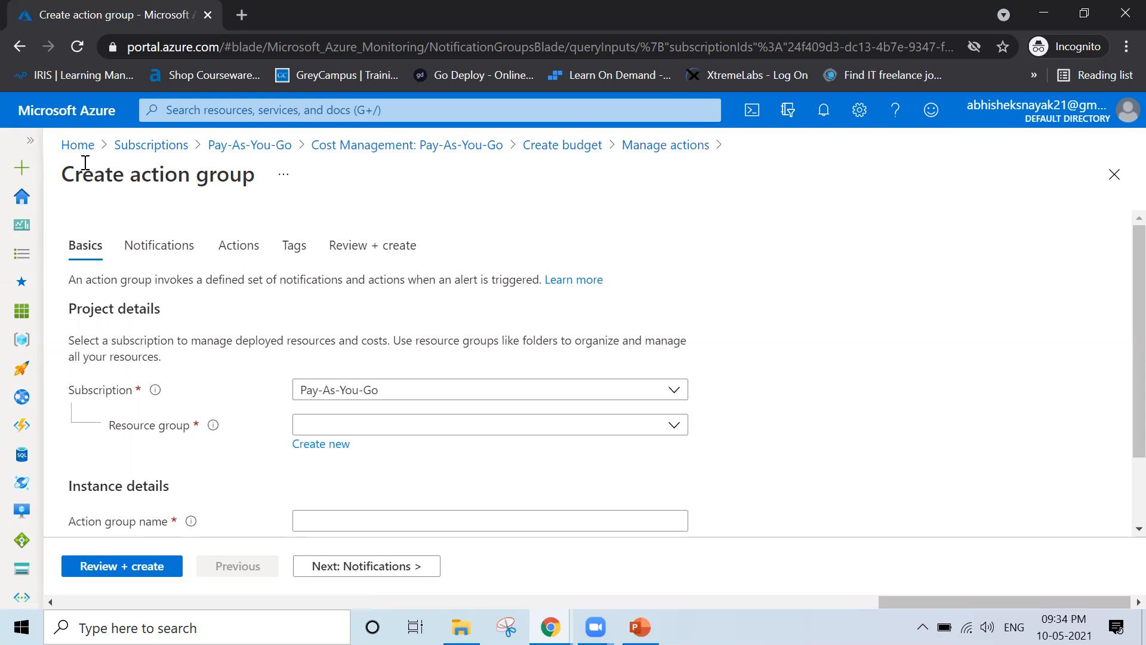
# Create a new resource group named Training for the action group
pyautogui.click(362, 430)
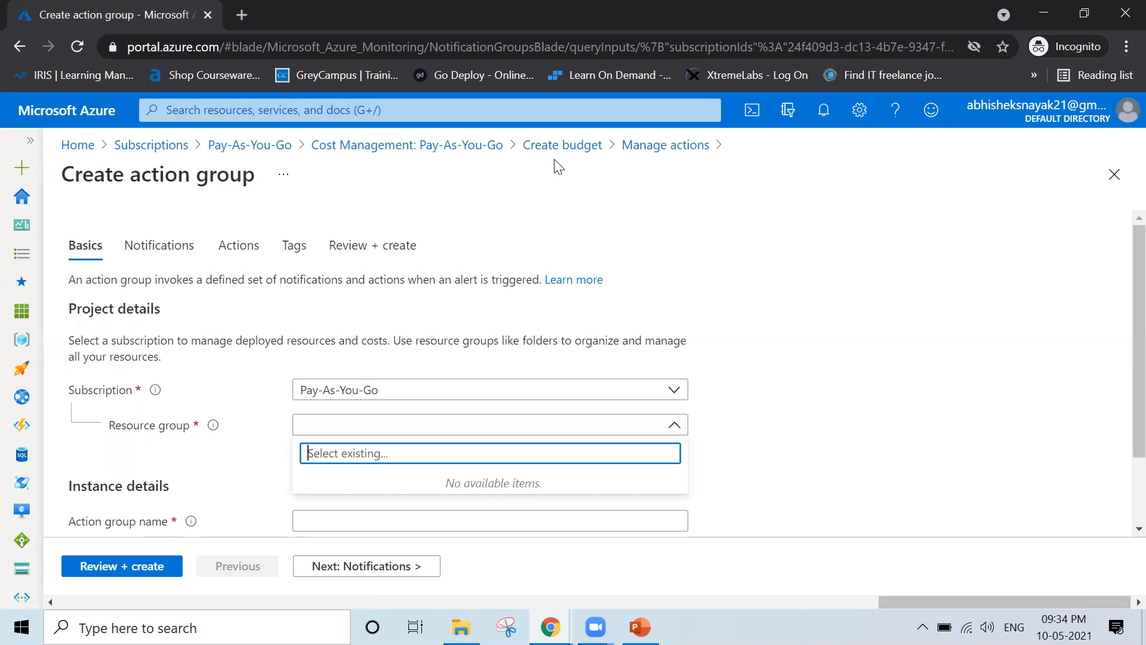
pyautogui.click(859, 449)
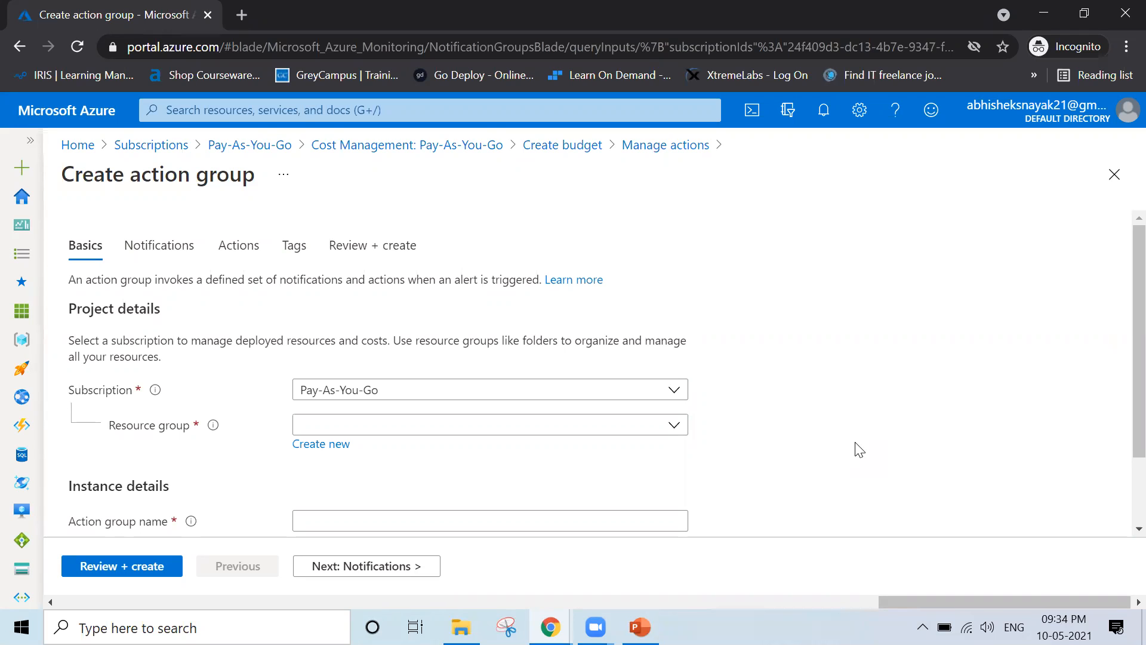
pyautogui.click(440, 434)
pyautogui.click(439, 433)
pyautogui.click(313, 444)
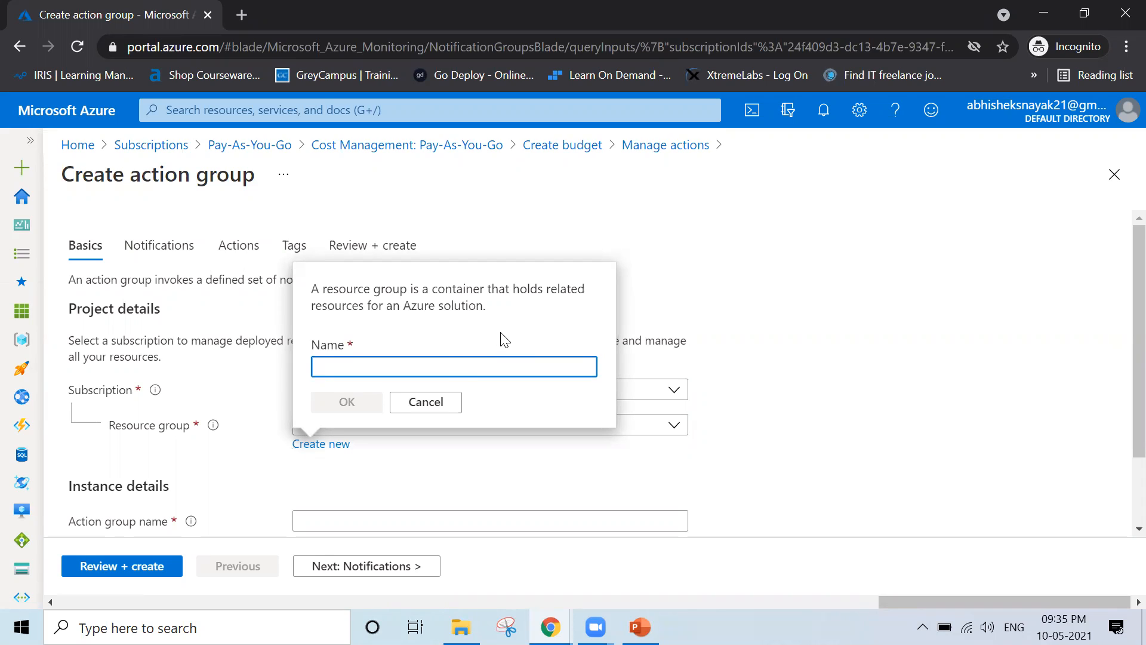
pyautogui.write('Training')
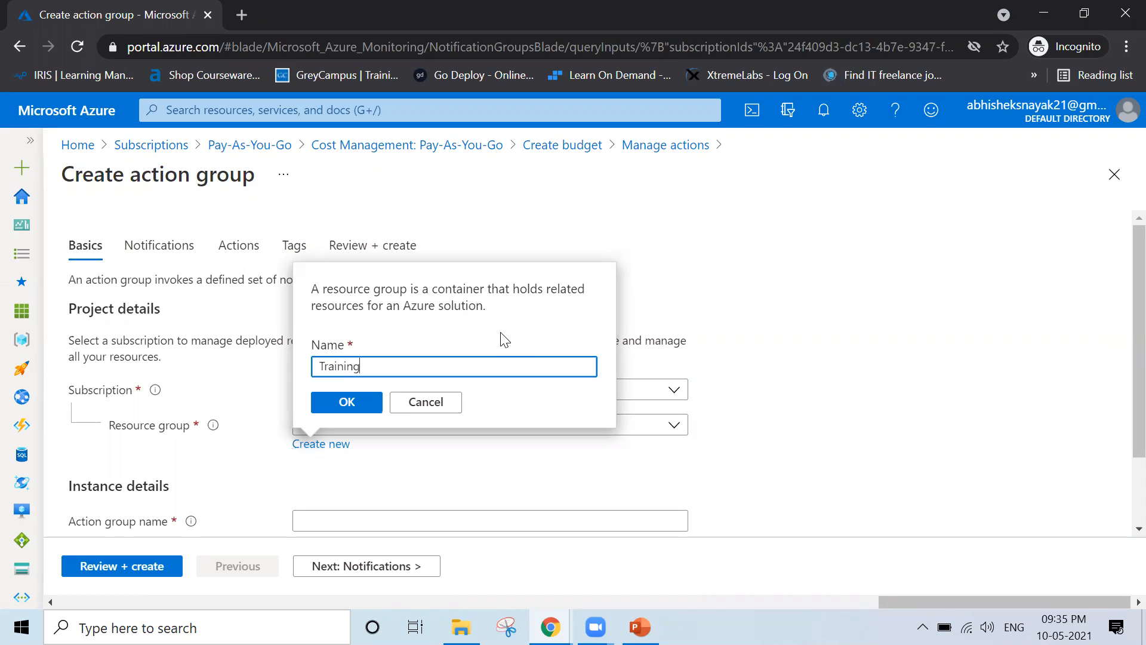
pyautogui.click(357, 404)
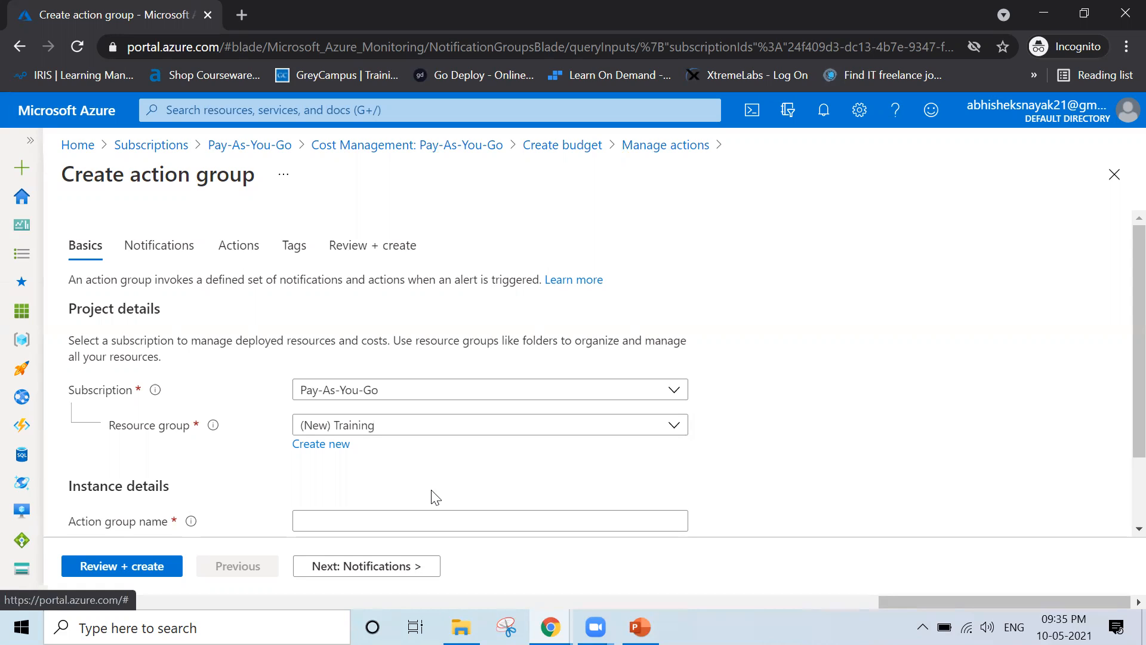
# Name the action group Action1
pyautogui.scroll(-2, 435, 497)
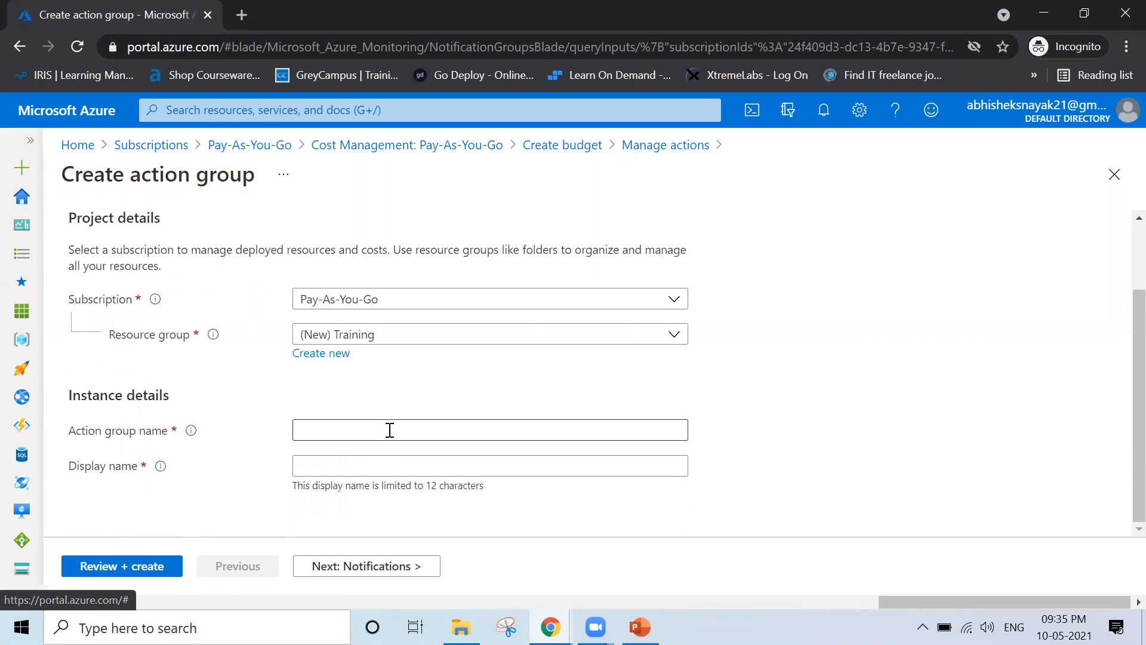
pyautogui.click(390, 430)
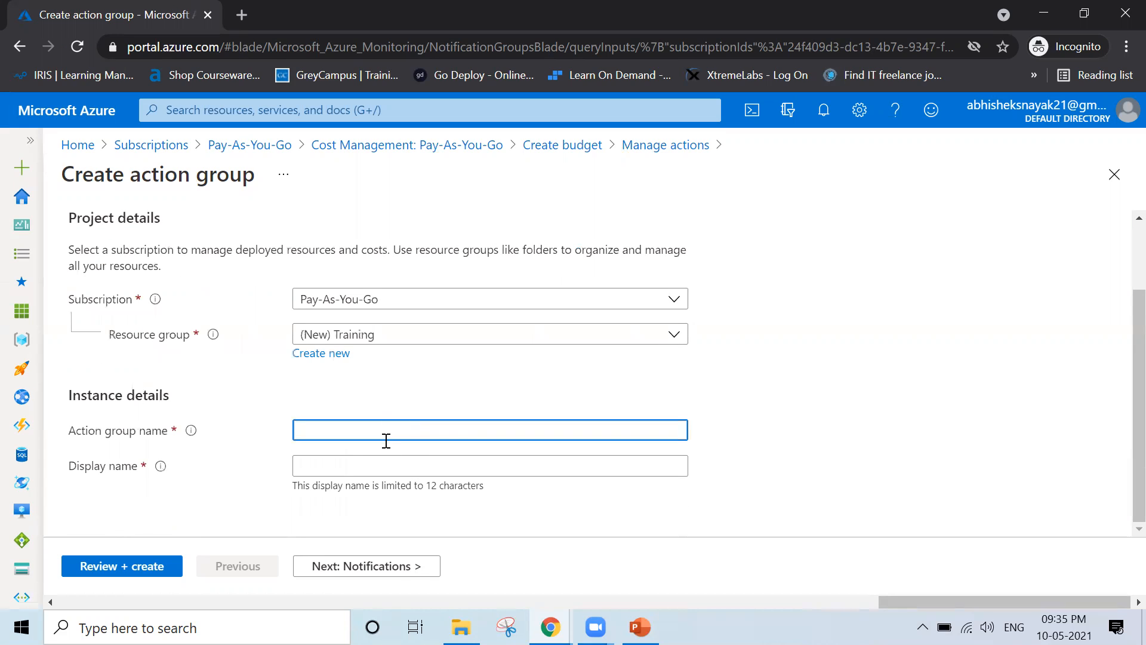
pyautogui.write('Action1')
pyautogui.click(386, 567)
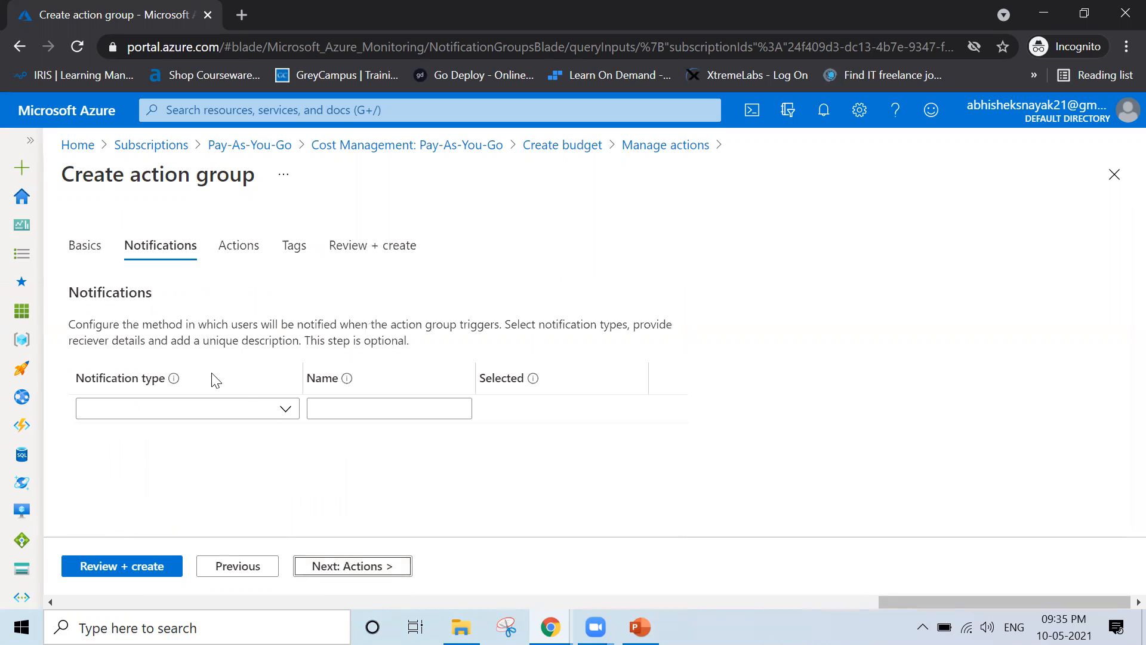
# Choose Email/SMS message/Push/Voice as the notification type
pyautogui.click(272, 418)
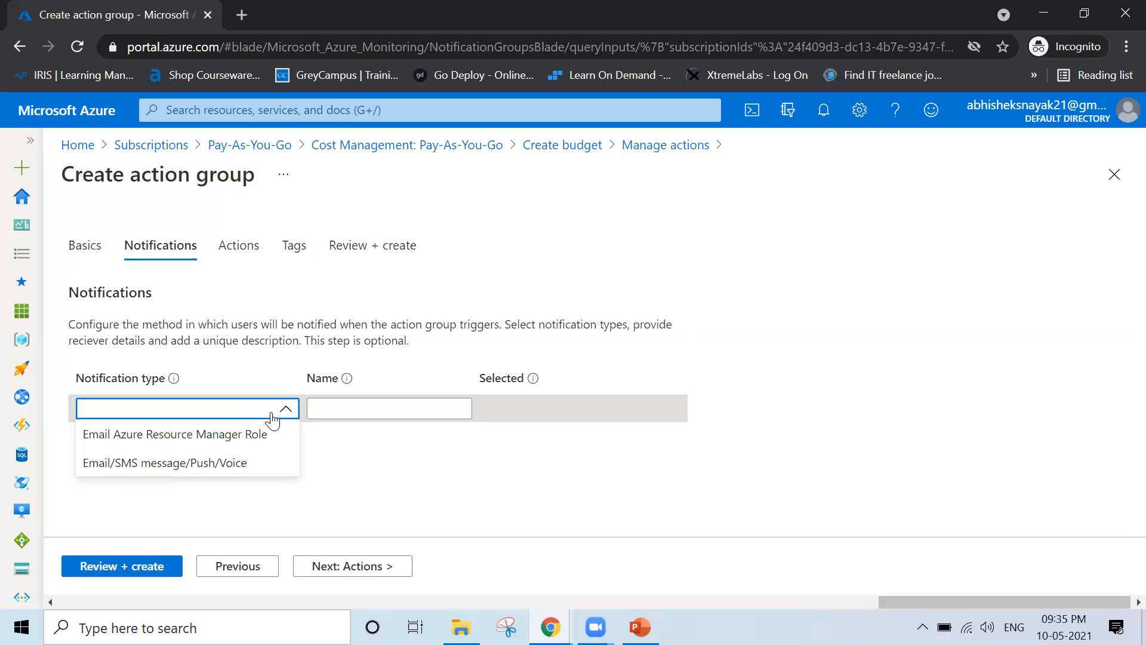
pyautogui.click(238, 472)
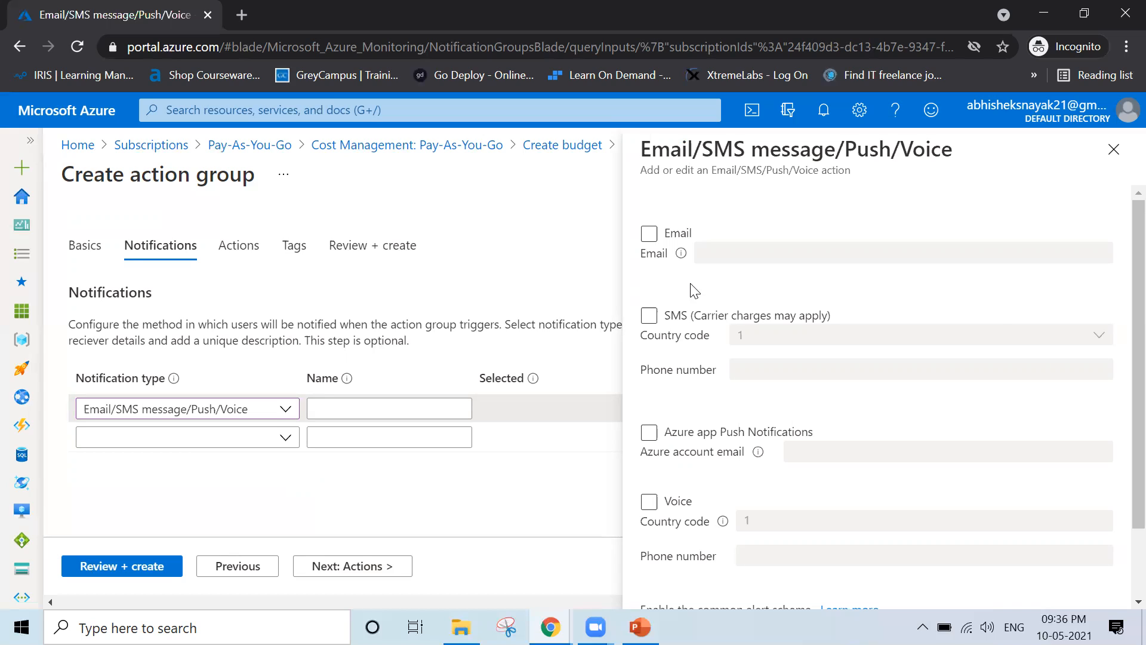
# Turn on email notification and enter the recipient's Gmail address
pyautogui.click(648, 234)
pyautogui.click(724, 246)
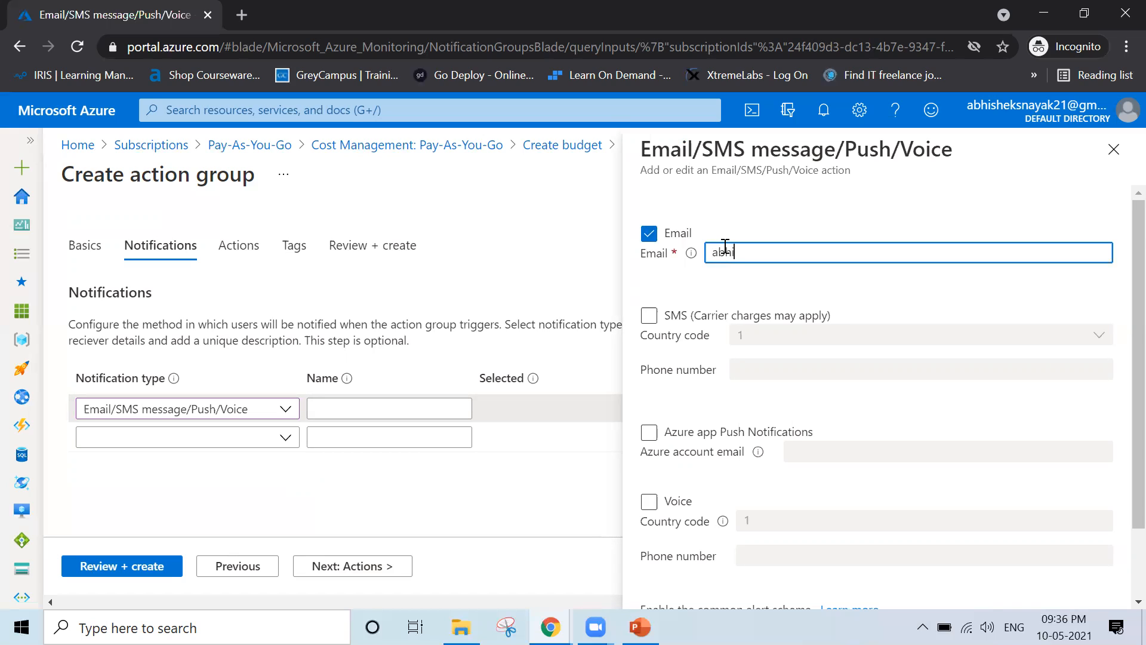
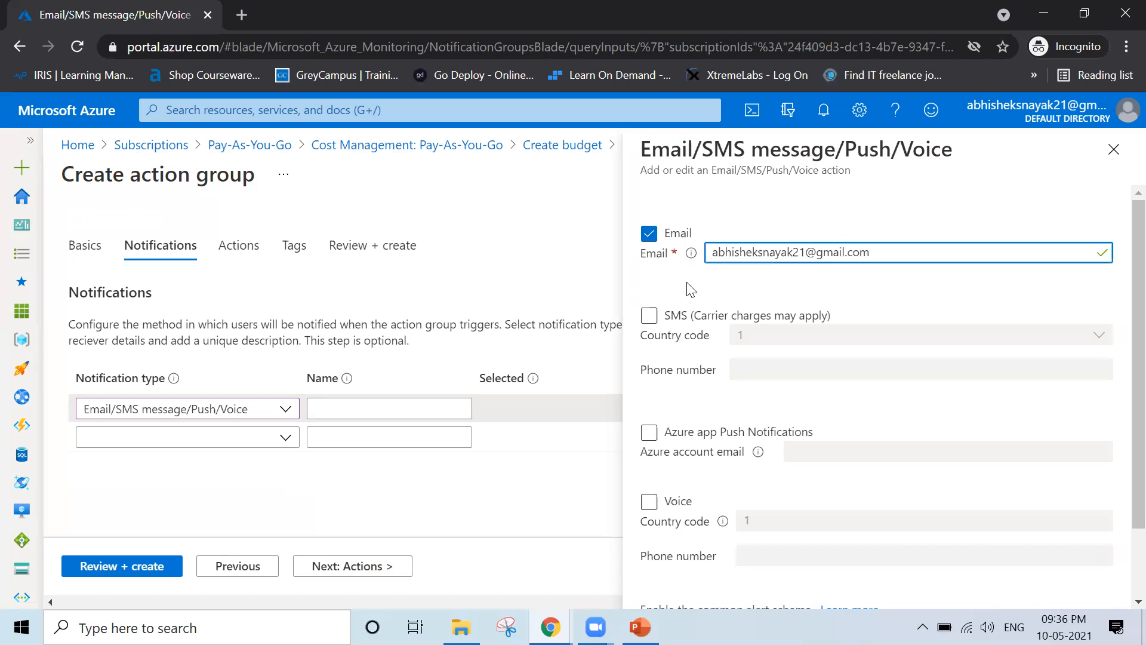
# Enable SMS to the recipient's phone number with India country code 91
pyautogui.click(658, 319)
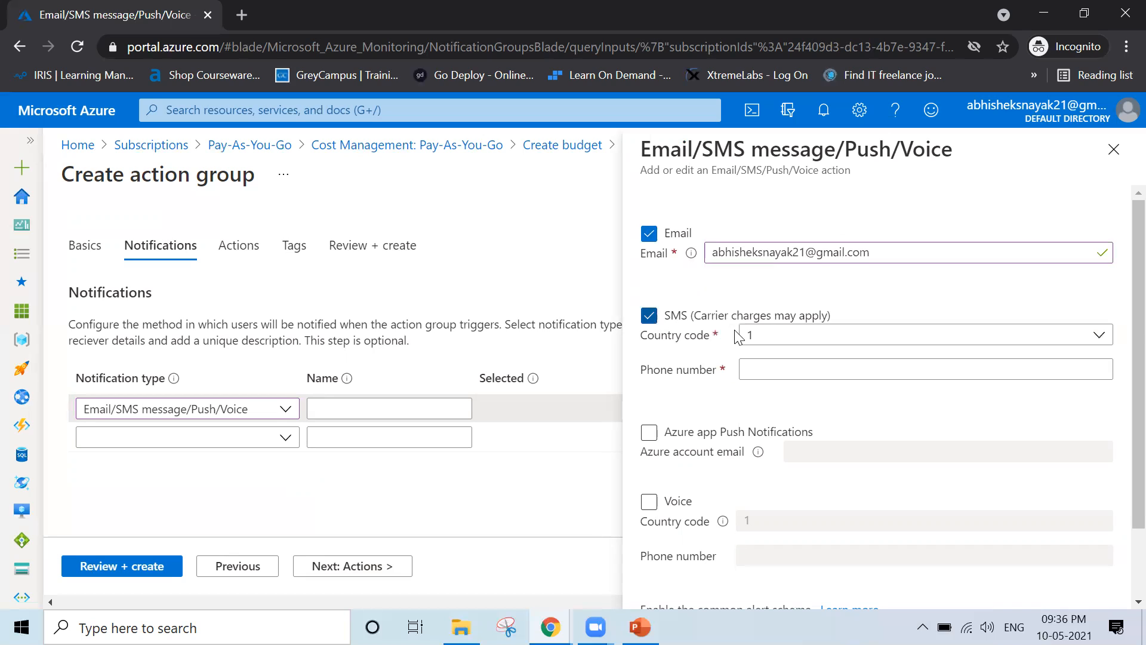
pyautogui.click(790, 344)
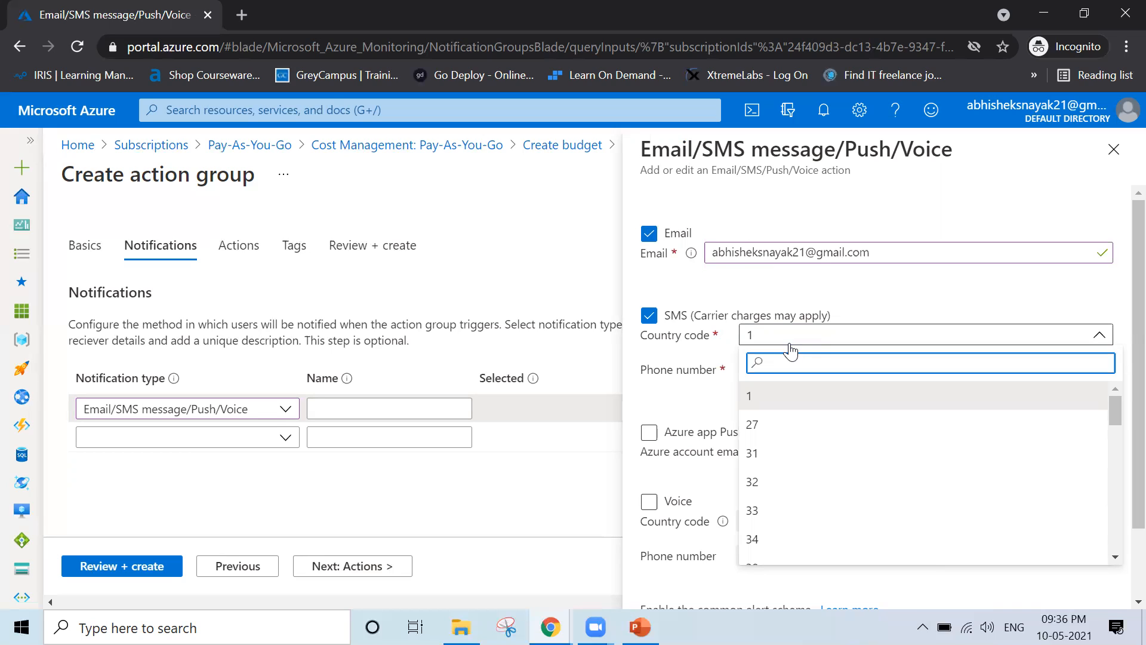
pyautogui.write('91')
pyautogui.click(763, 396)
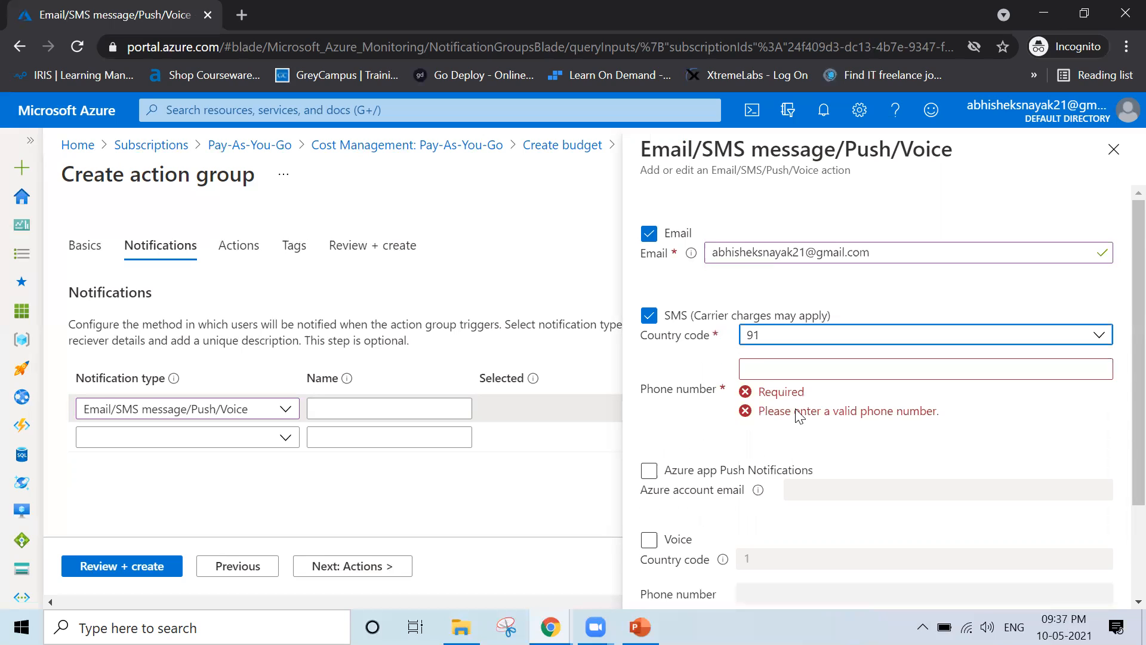
pyautogui.click(759, 365)
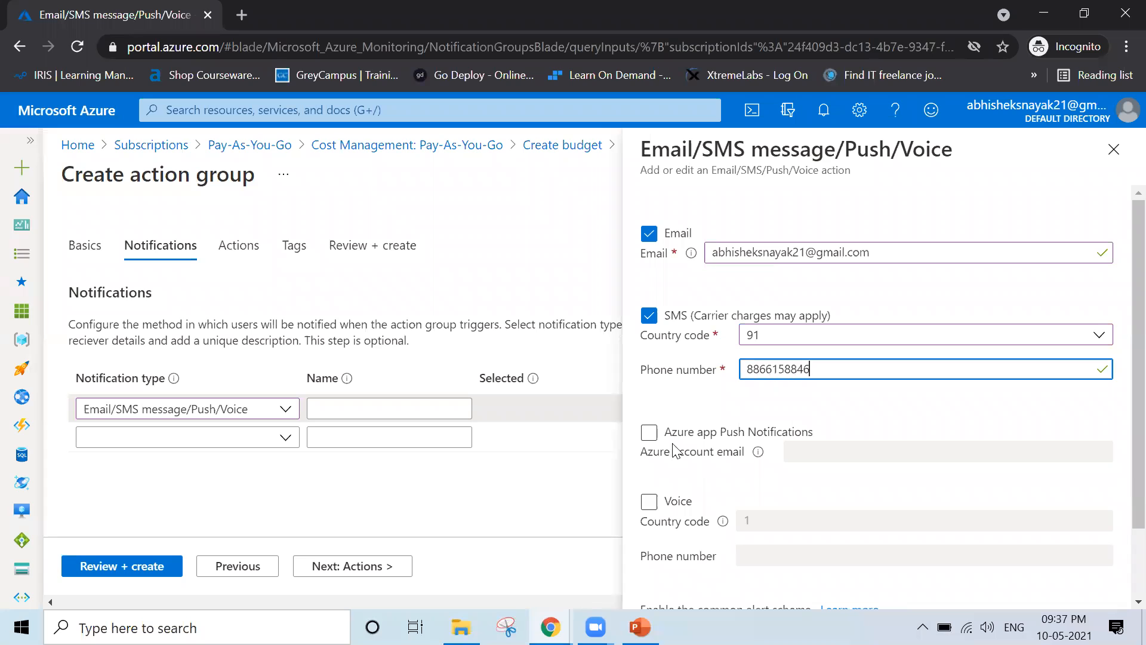
# Leave Voice turned off and save the Email and SMS notification settings
pyautogui.scroll(-1, 674, 449)
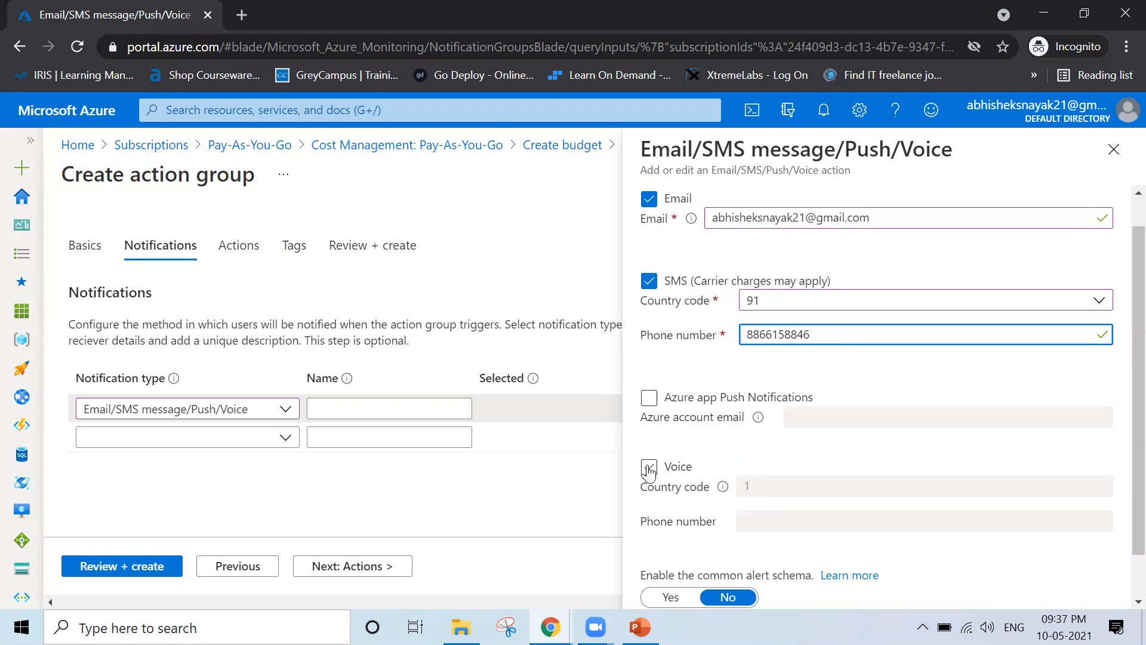
pyautogui.click(649, 469)
pyautogui.scroll(-1, 862, 457)
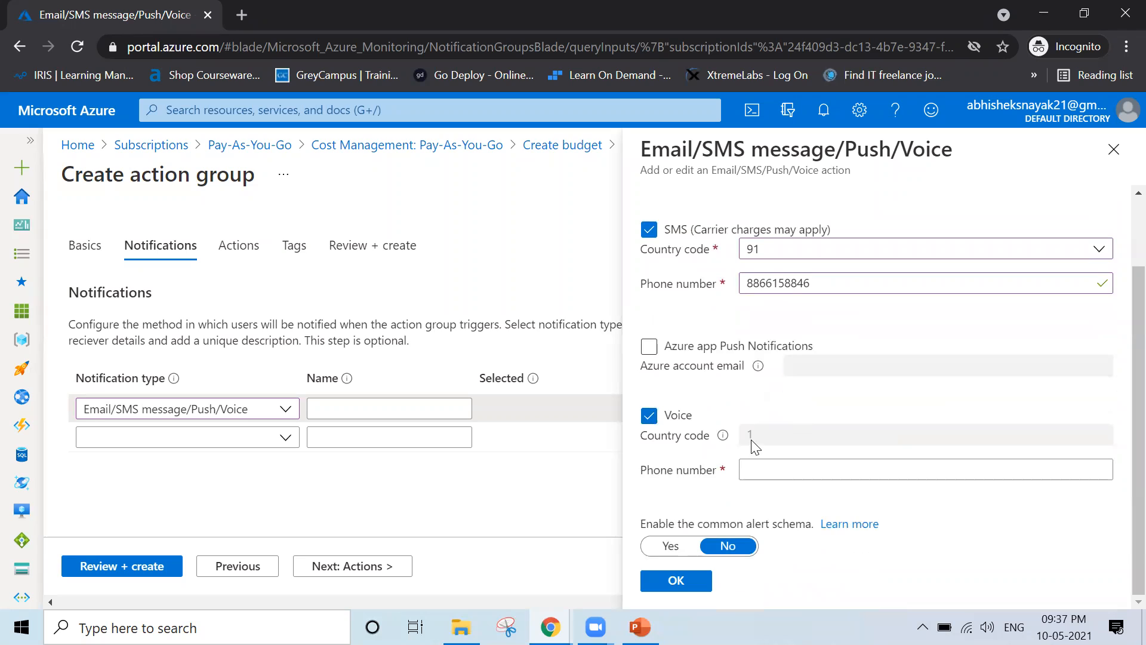
pyautogui.moveTo(761, 442); pyautogui.dragTo(742, 440)
pyautogui.click(649, 420)
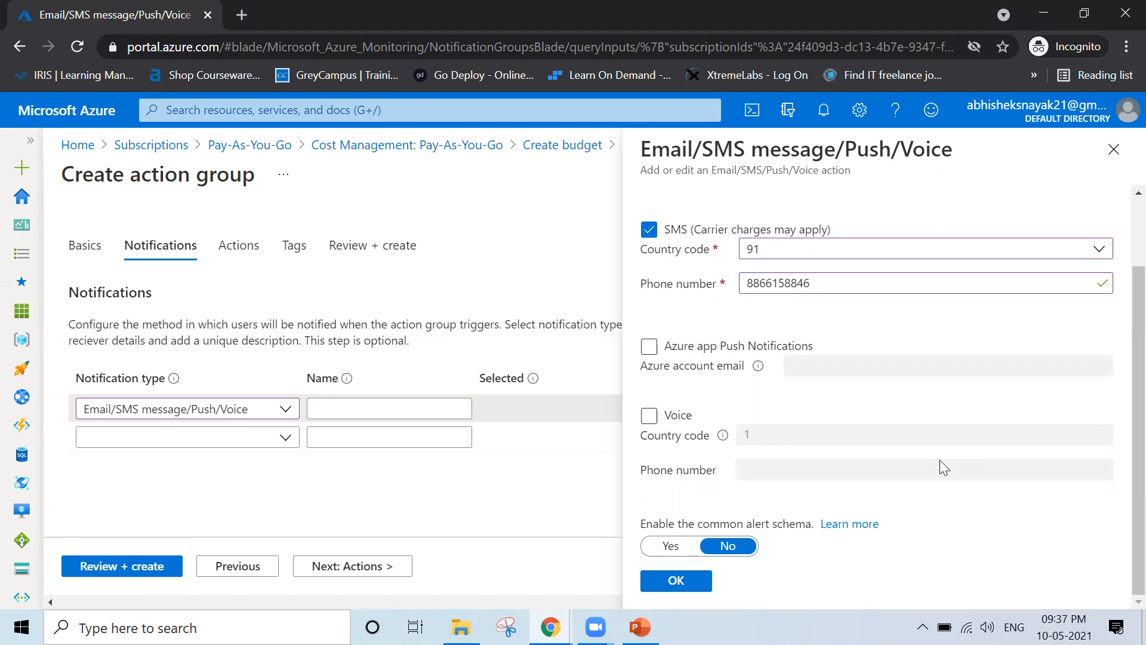
pyautogui.click(676, 581)
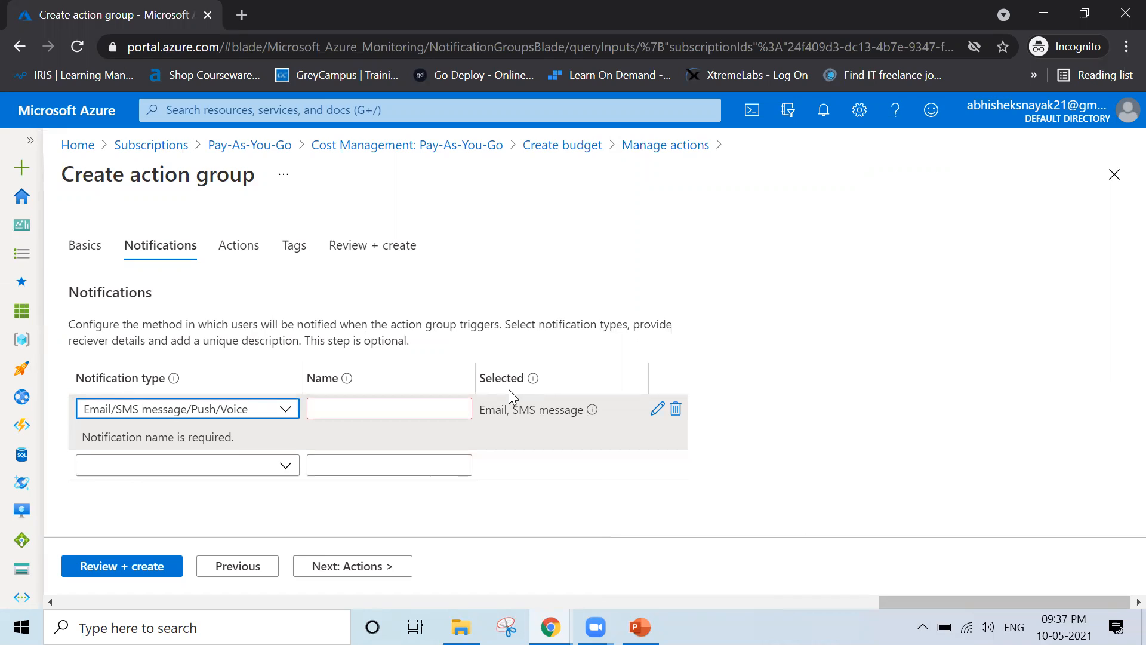
# Name the notification 'Email/SMS Alert' and continue to the Actions step
pyautogui.click(381, 401)
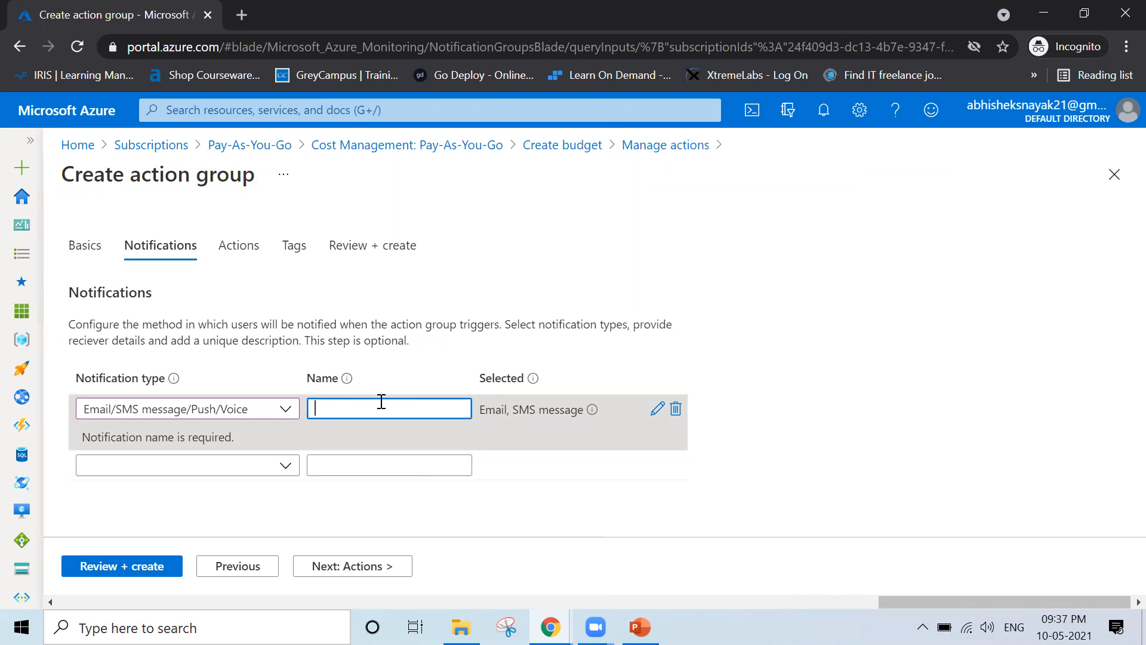
pyautogui.write('Email/')
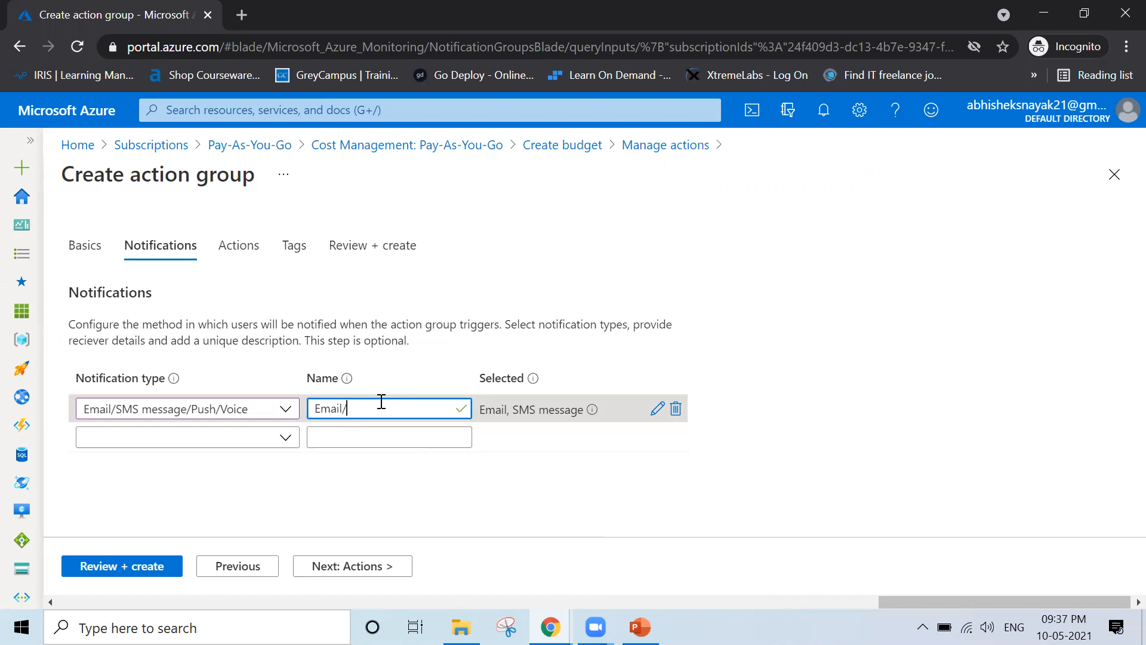
pyautogui.write('SMS Alert')
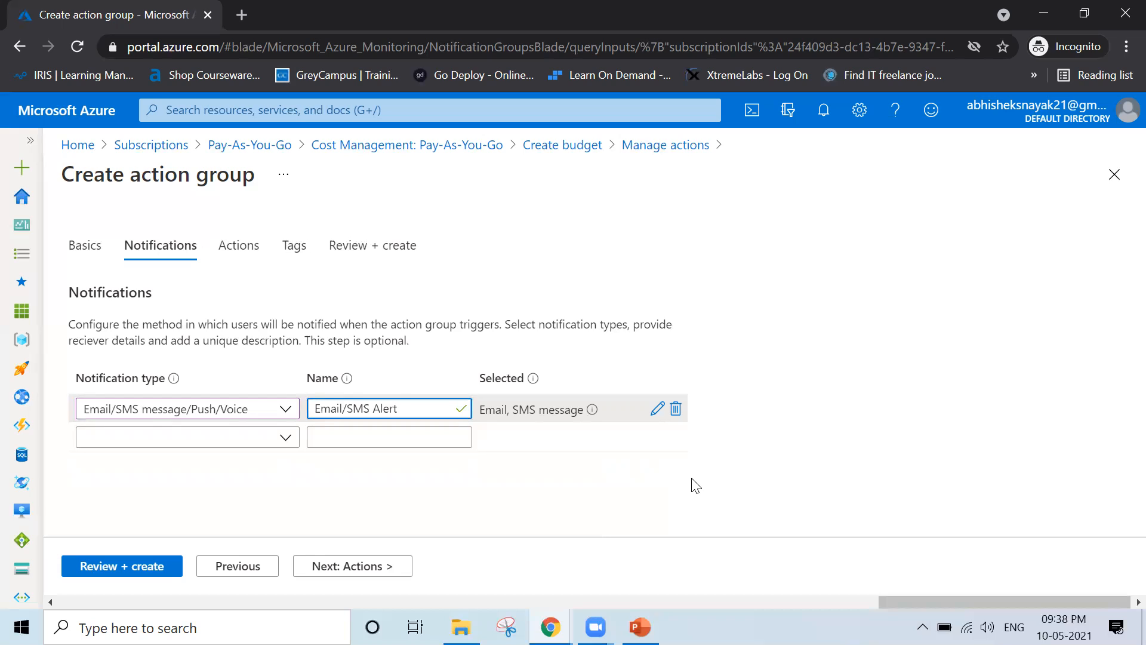
pyautogui.click(344, 573)
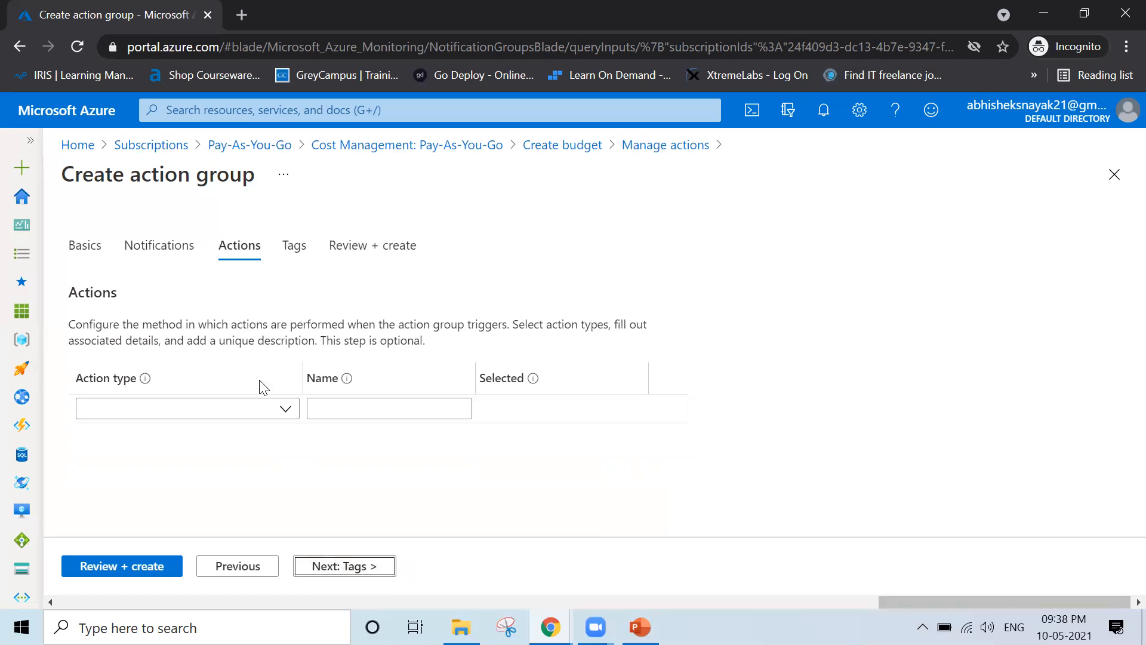
# Add an Automation Runbook action to the action group
pyautogui.click(286, 413)
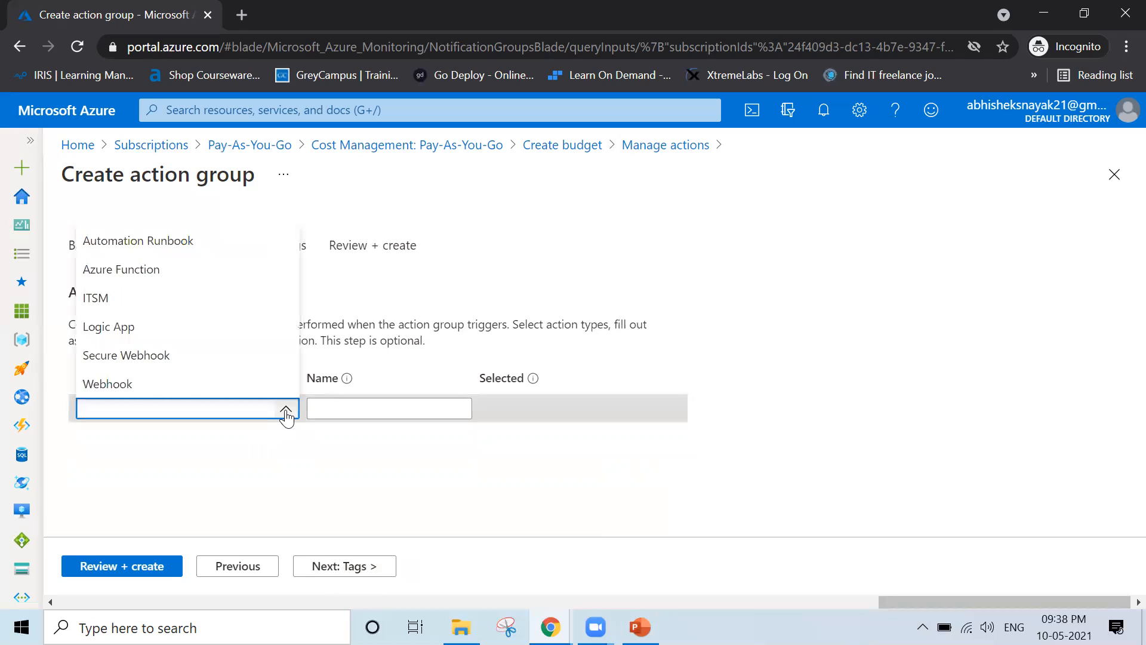
pyautogui.click(341, 460)
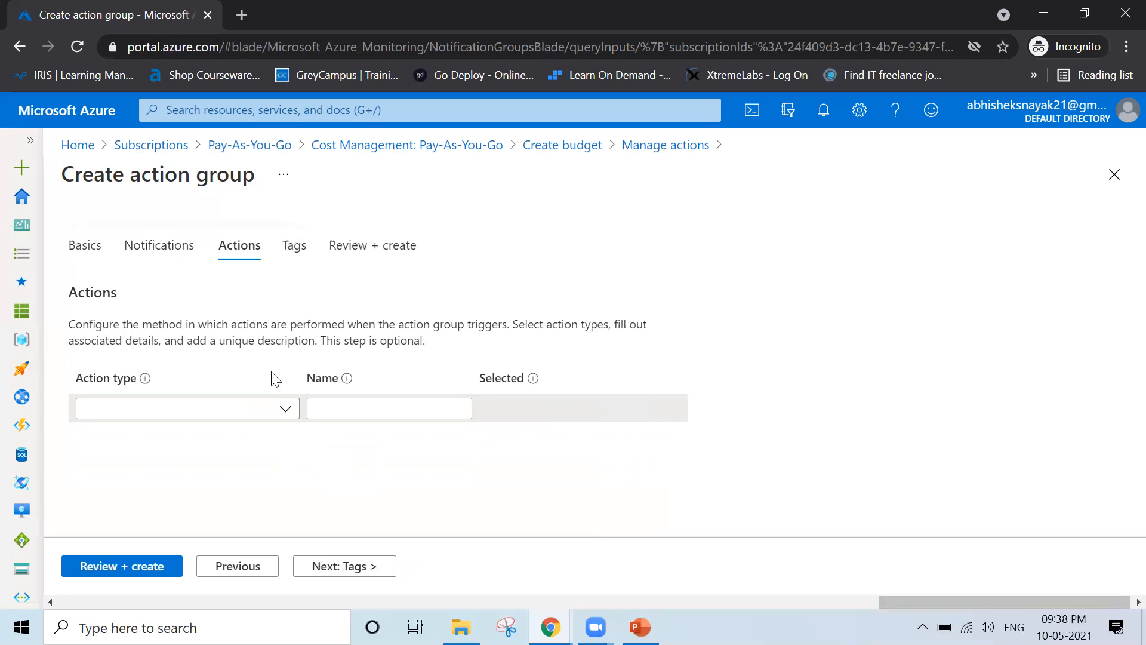
pyautogui.click(286, 410)
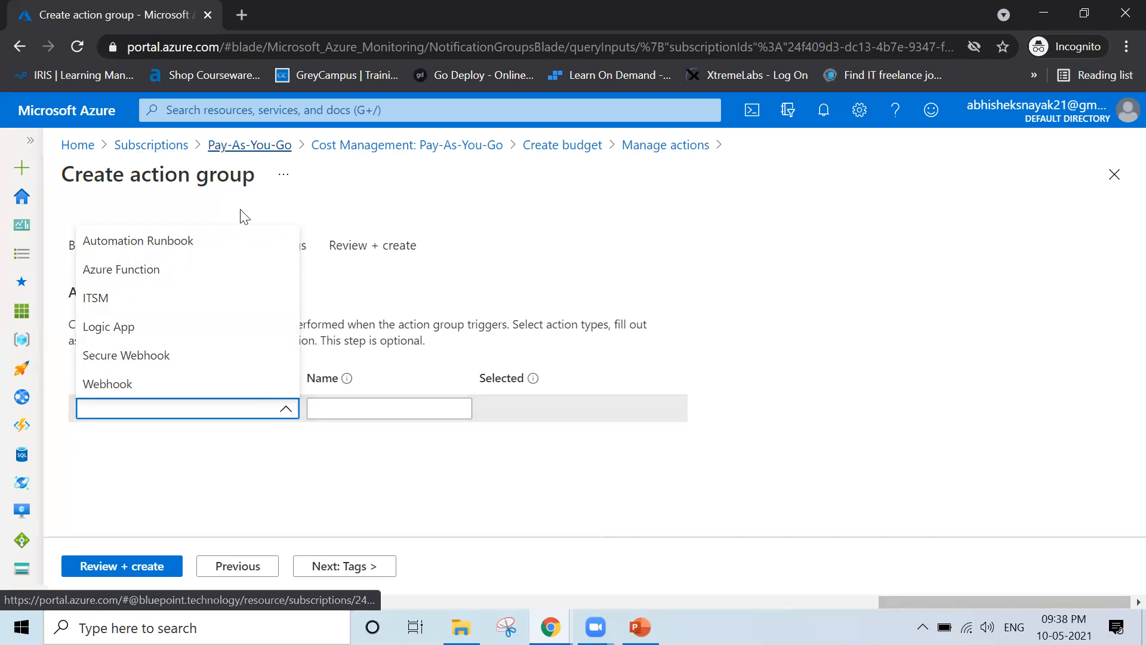
pyautogui.click(248, 248)
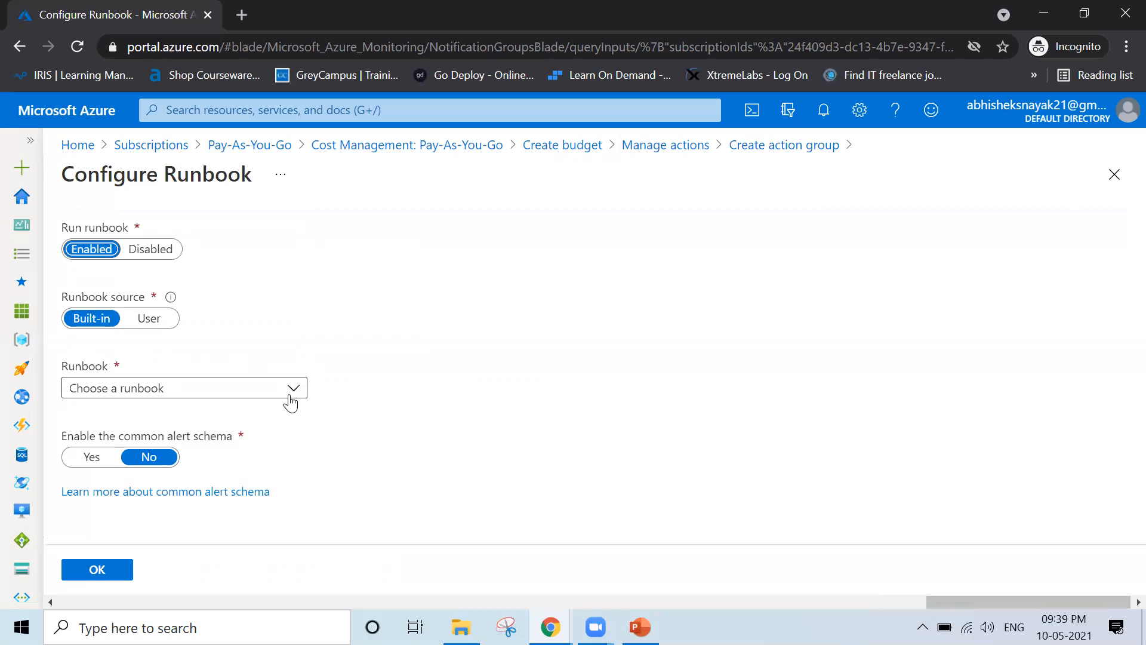
# Pick the Remove VM runbook and Pay-As-You-Go subscription, then discard the runbook configuration
pyautogui.click(290, 395)
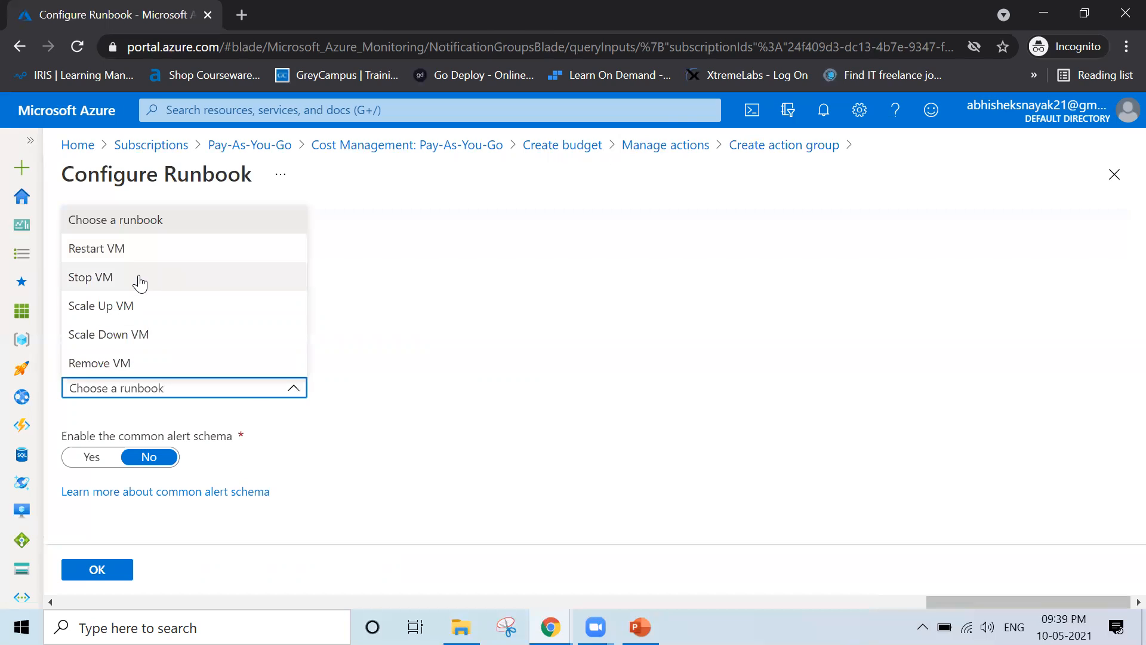
pyautogui.click(166, 363)
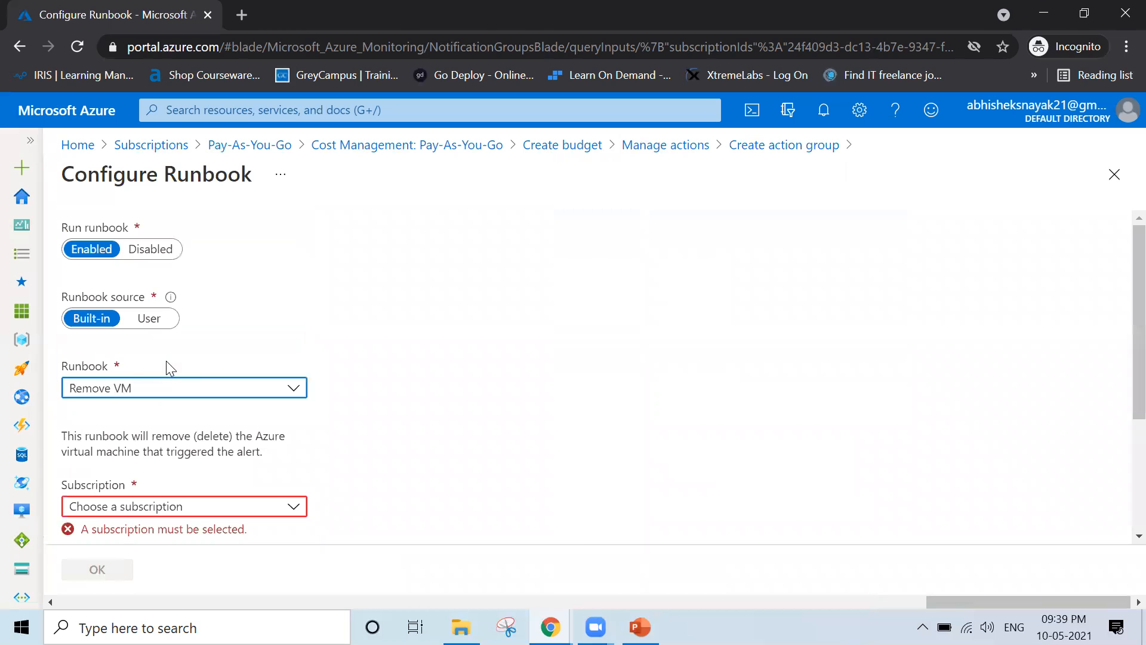
pyautogui.scroll(-2, 322, 415)
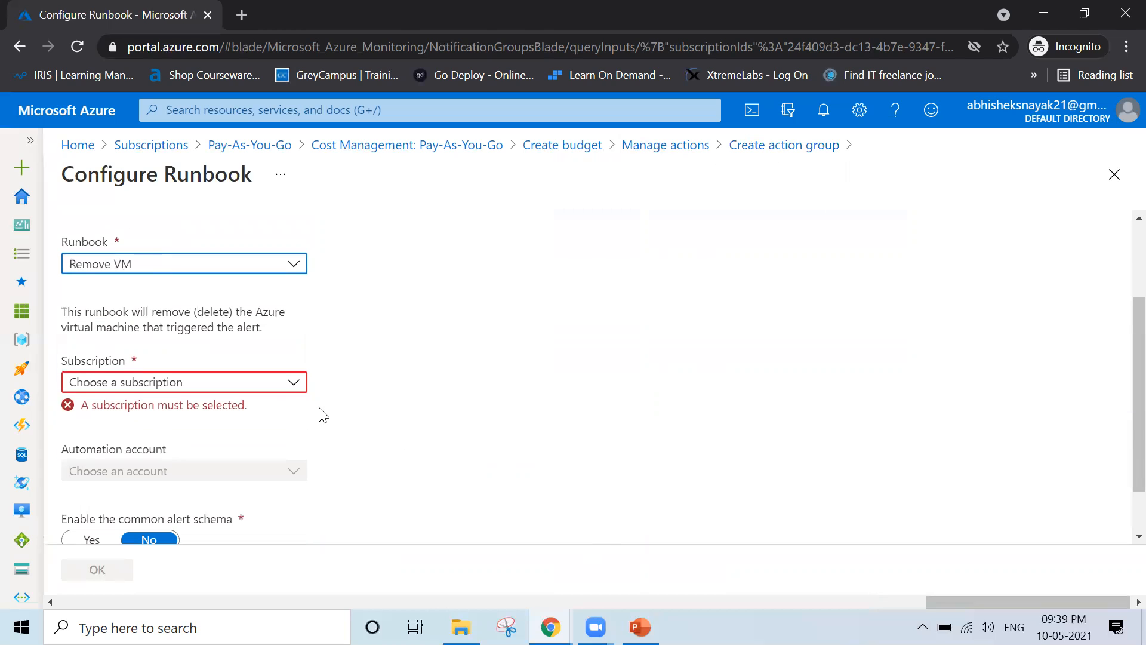
pyautogui.click(294, 381)
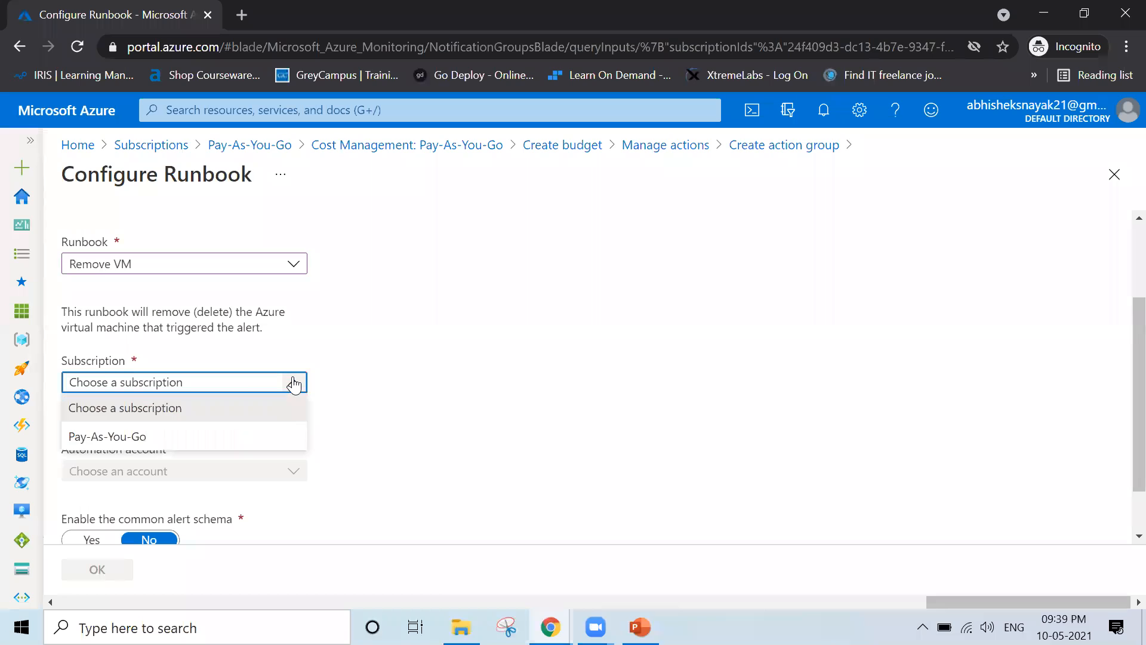
pyautogui.click(257, 439)
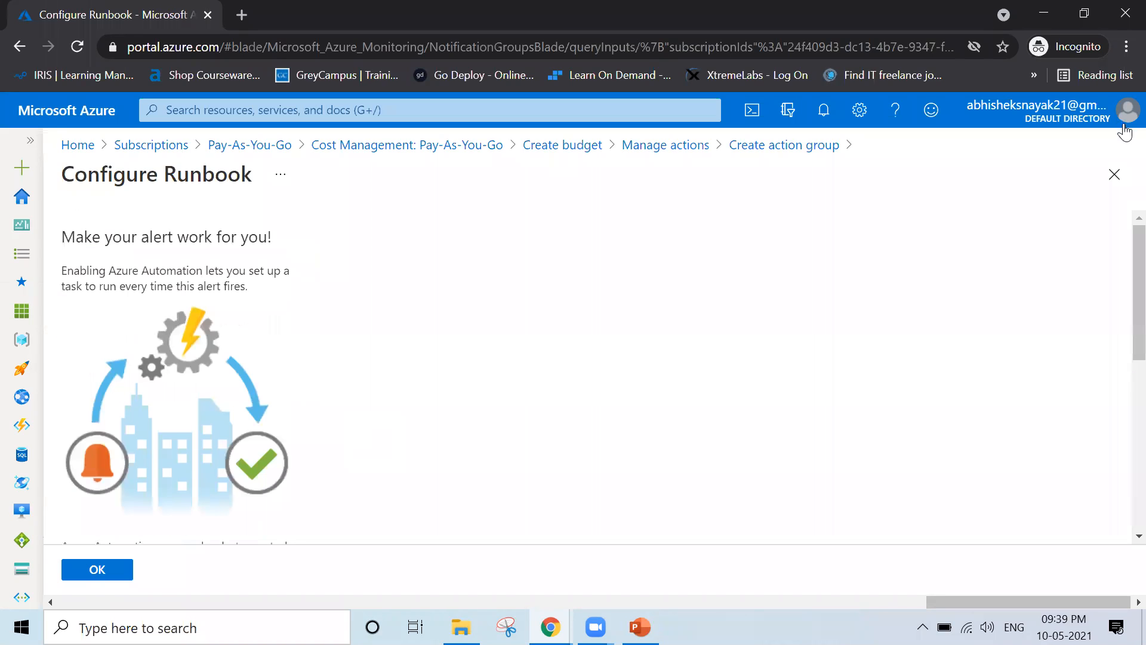
pyautogui.click(1115, 178)
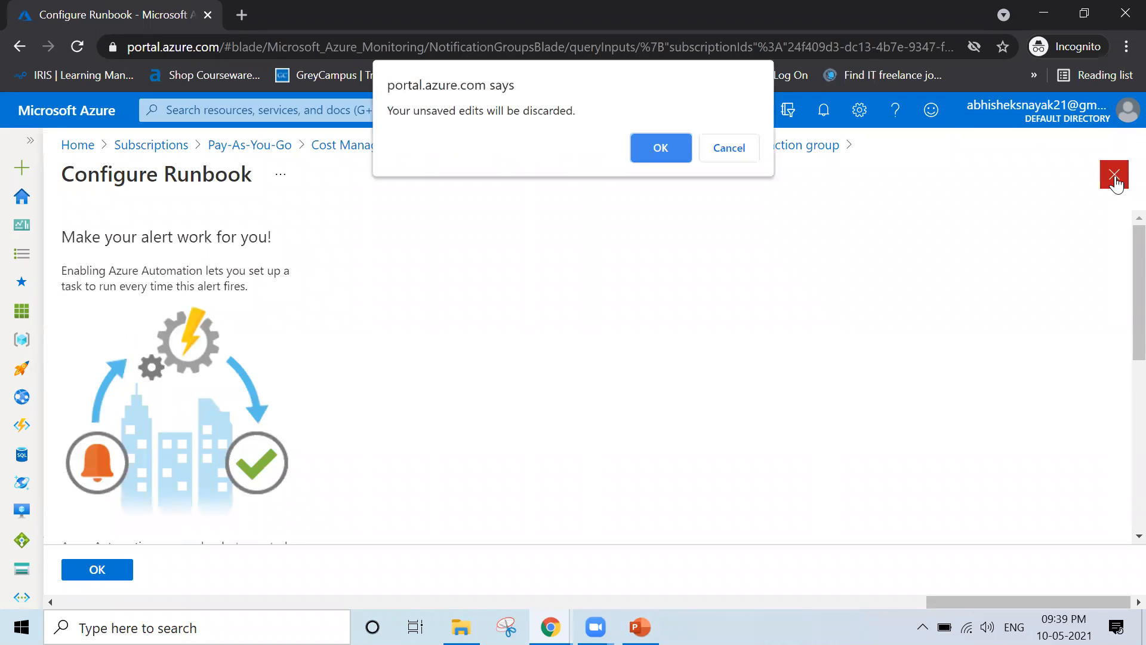
pyautogui.click(662, 149)
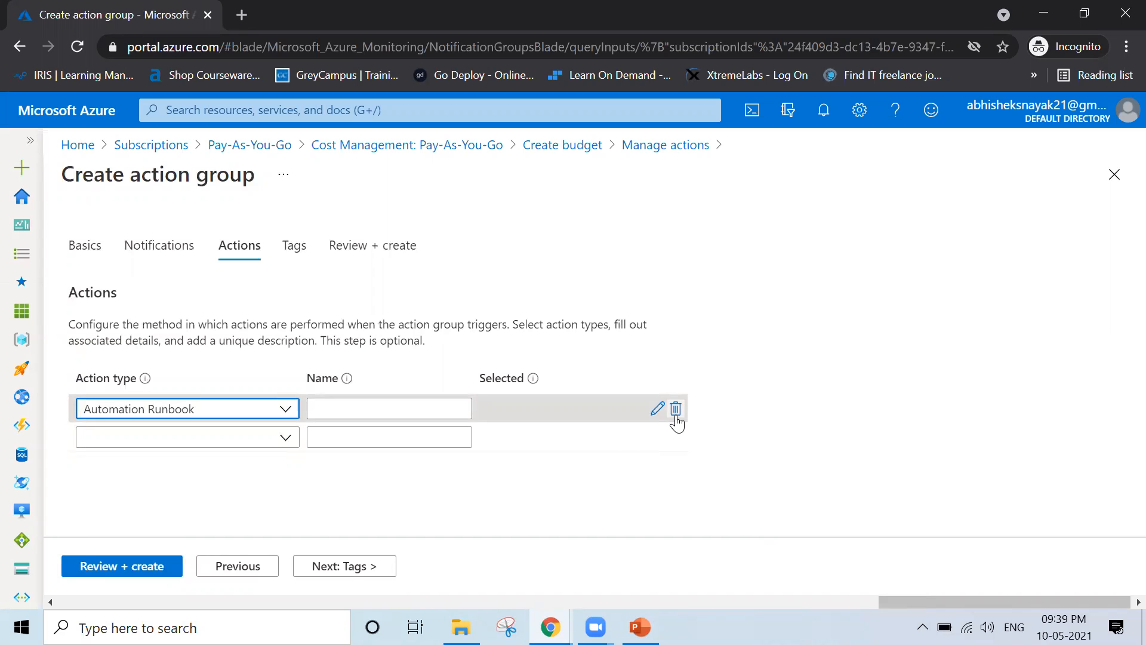
# Delete the Automation Runbook action and advance through Actions to the Tags step
pyautogui.click(675, 411)
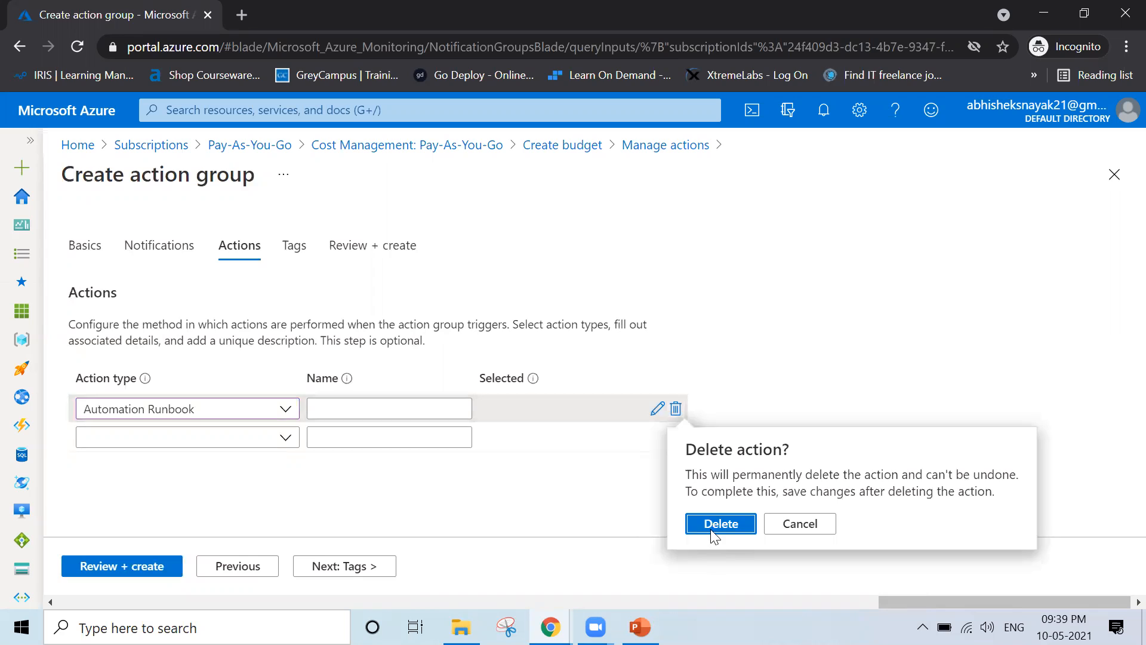
pyautogui.click(715, 528)
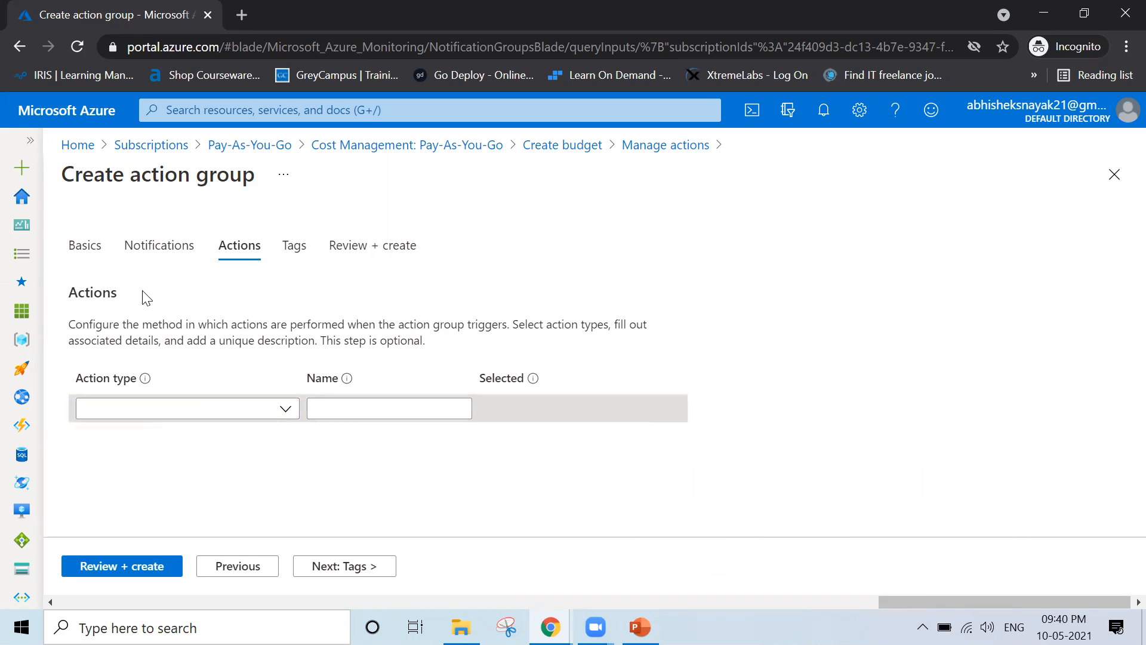
pyautogui.click(170, 254)
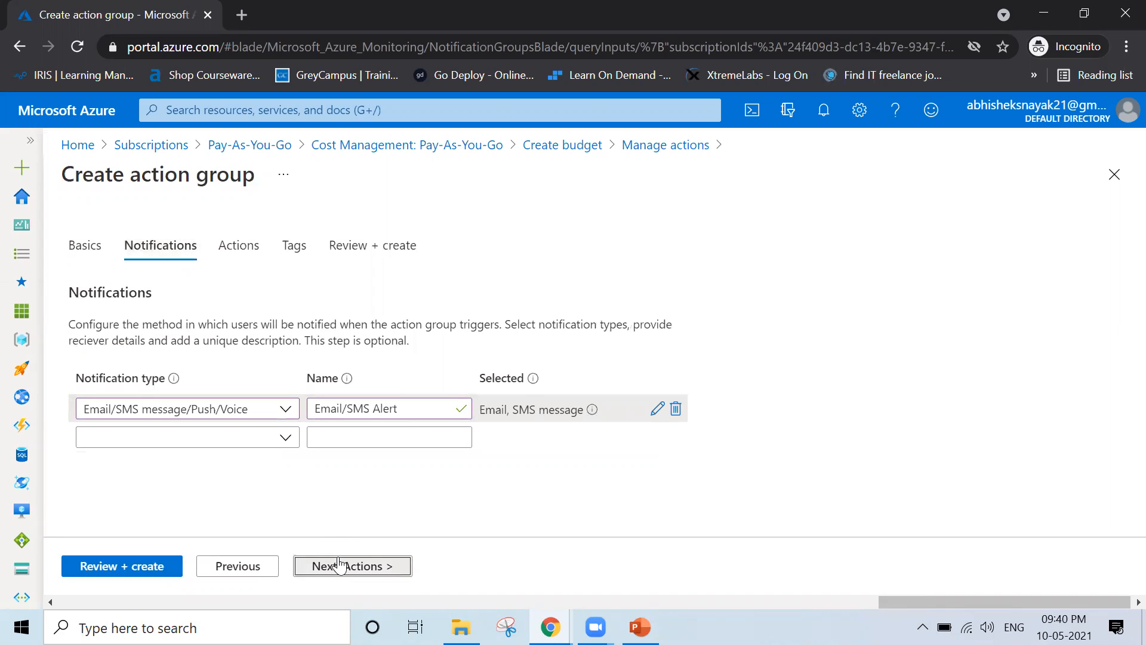
pyautogui.click(338, 564)
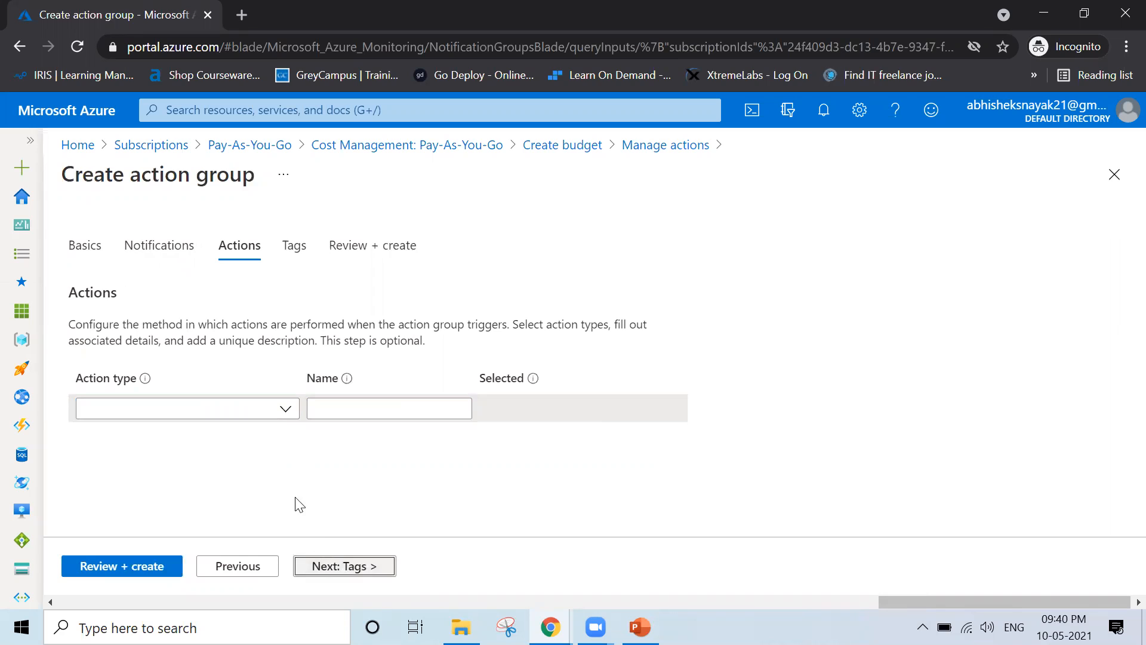
pyautogui.click(338, 567)
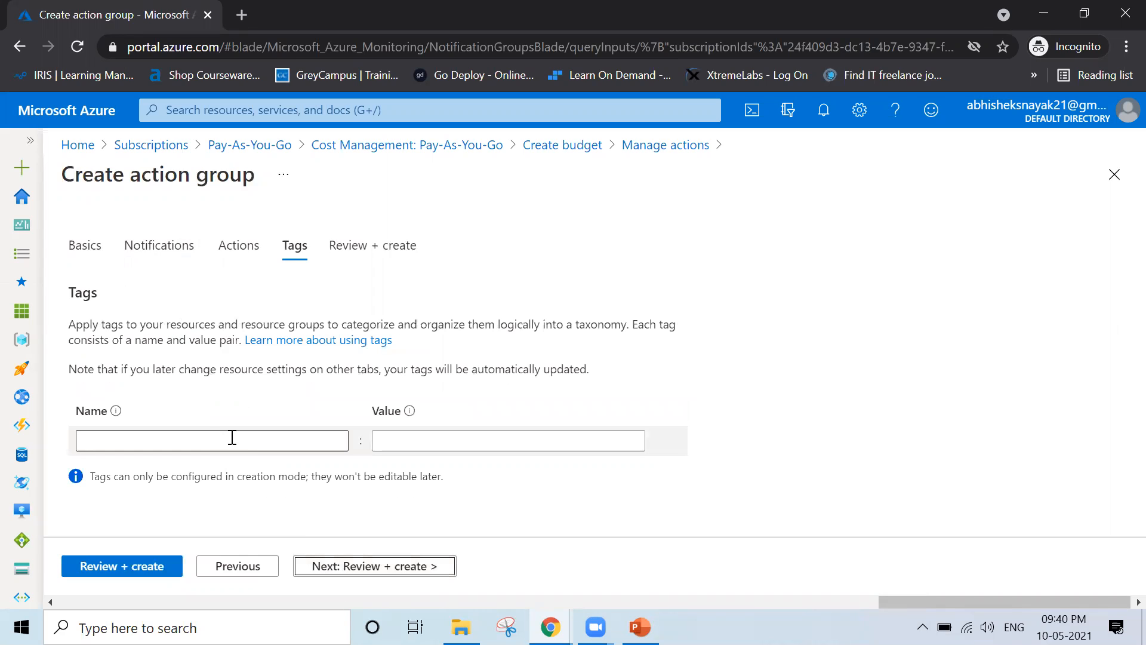
pyautogui.click(182, 440)
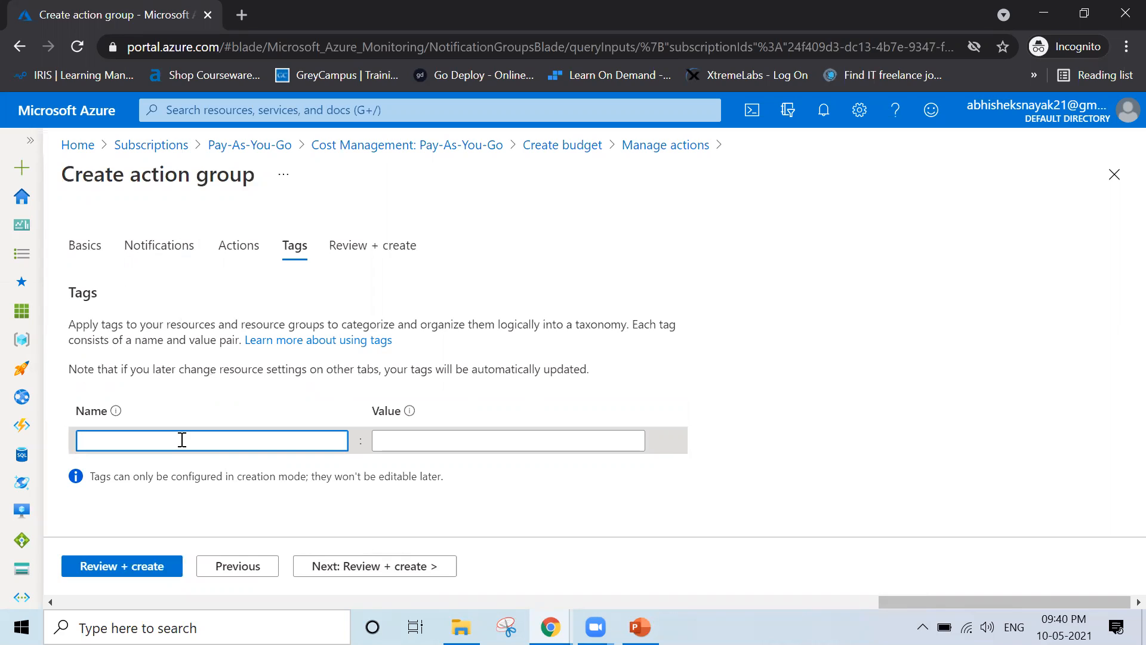
pyautogui.write('t')
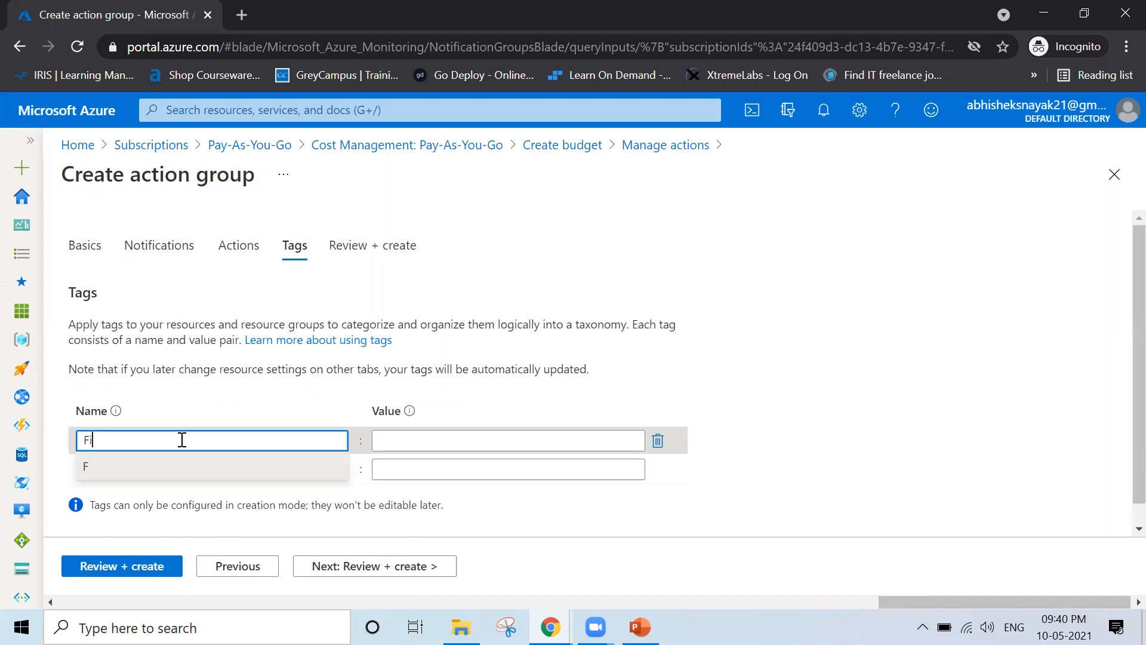
pyautogui.press('BackSpace')
pyautogui.write('t')
pyautogui.press('BackSpace')
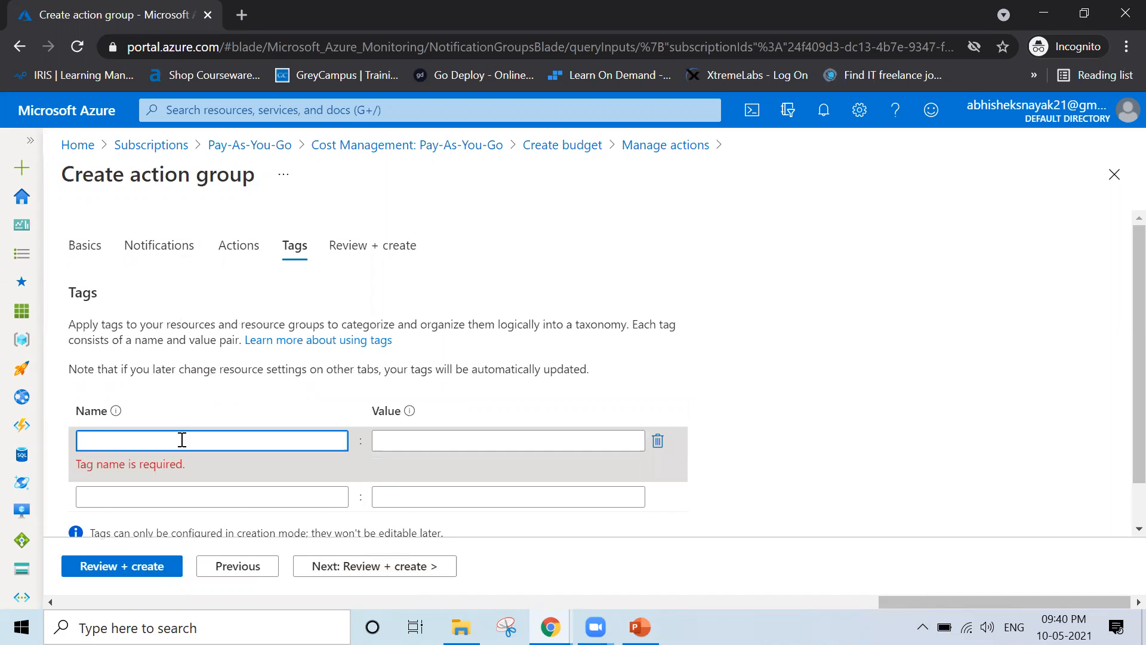
pyautogui.write('Management')
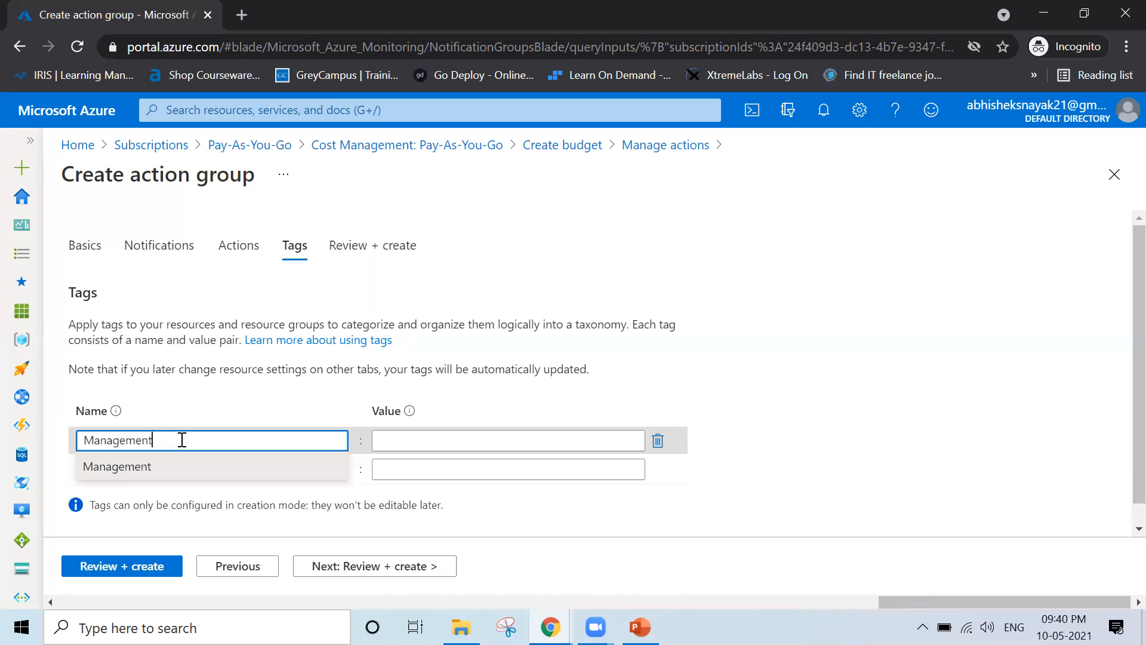
pyautogui.click(417, 438)
pyautogui.write('inanc')
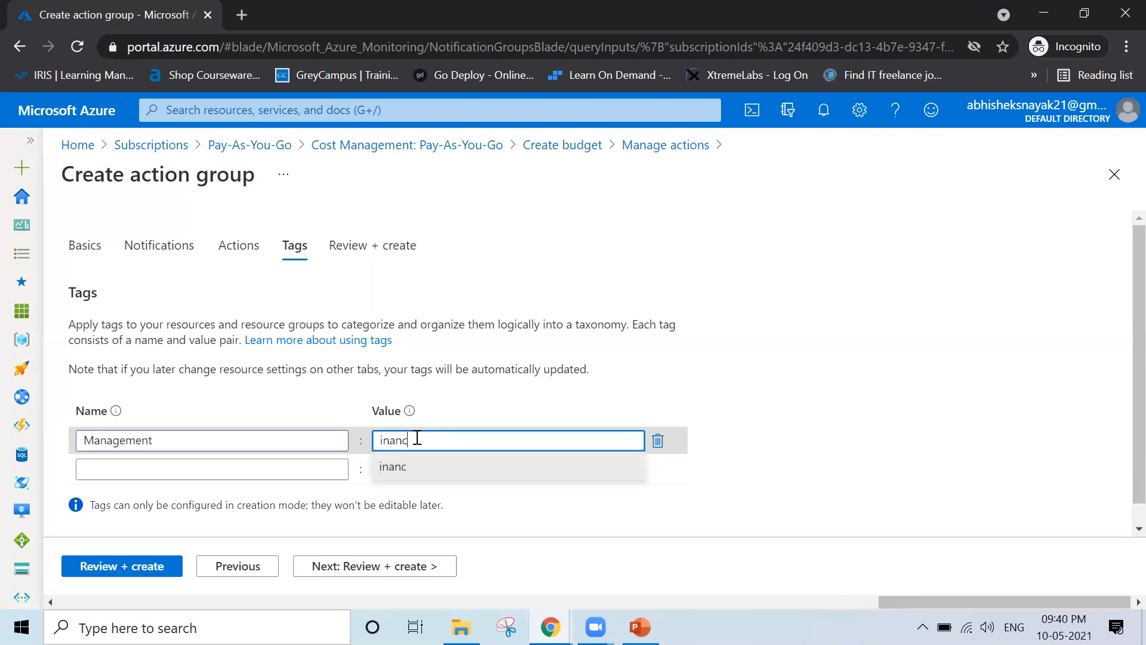
pyautogui.press('BackSpace')
pyautogui.press('BackSpace')
pyautogui.press('BackSpace')
pyautogui.press('BackSpace')
pyautogui.press('BackSpace')
pyautogui.write('Finance')
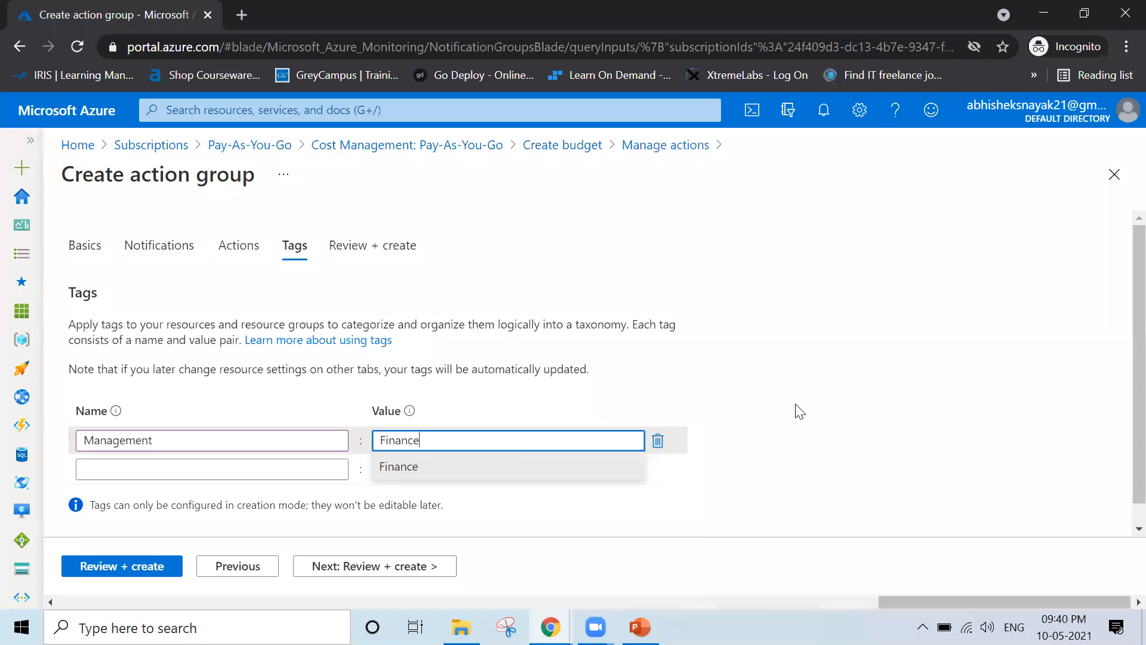
pyautogui.click(904, 429)
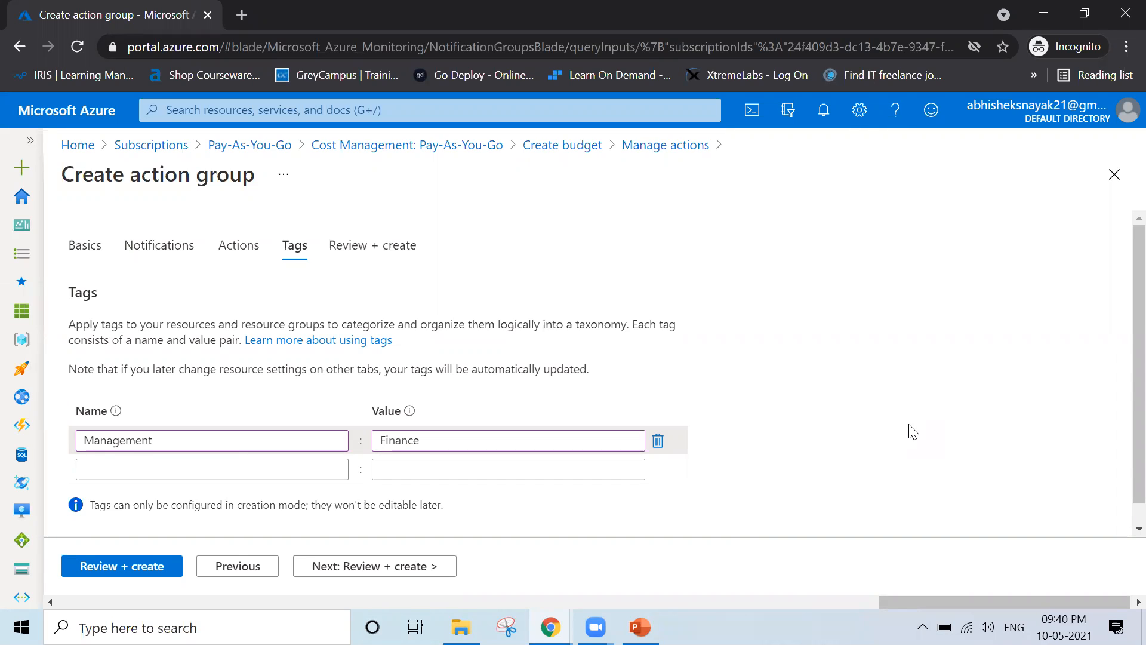
pyautogui.click(656, 445)
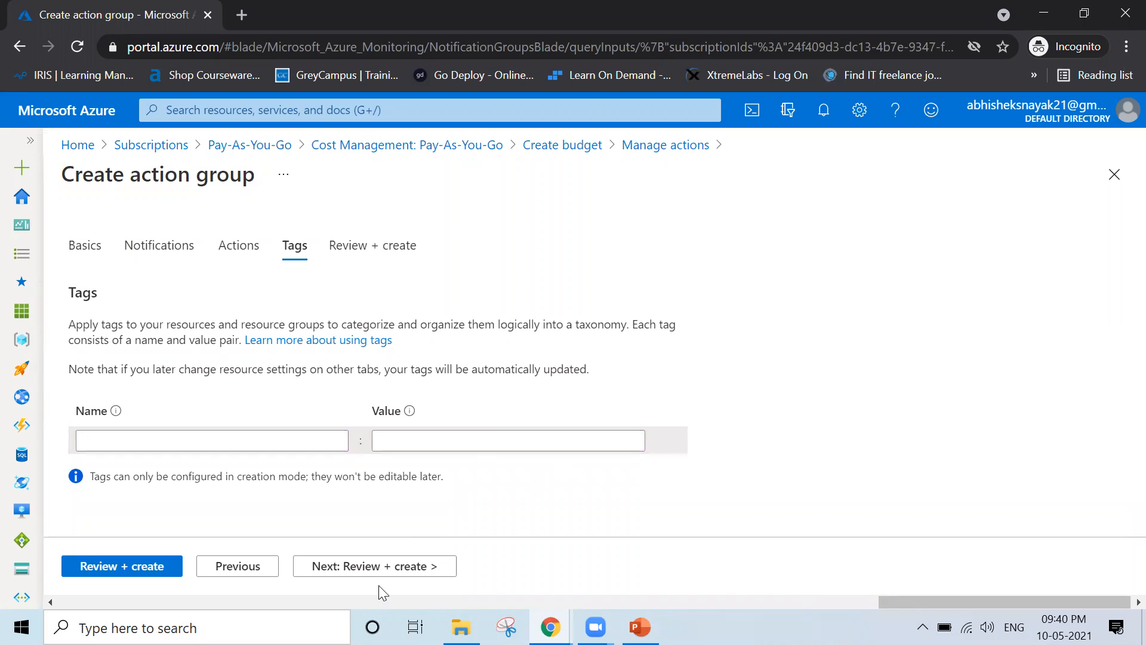
# Review the Action1 action group summary for the Training resource group and create it
pyautogui.click(355, 567)
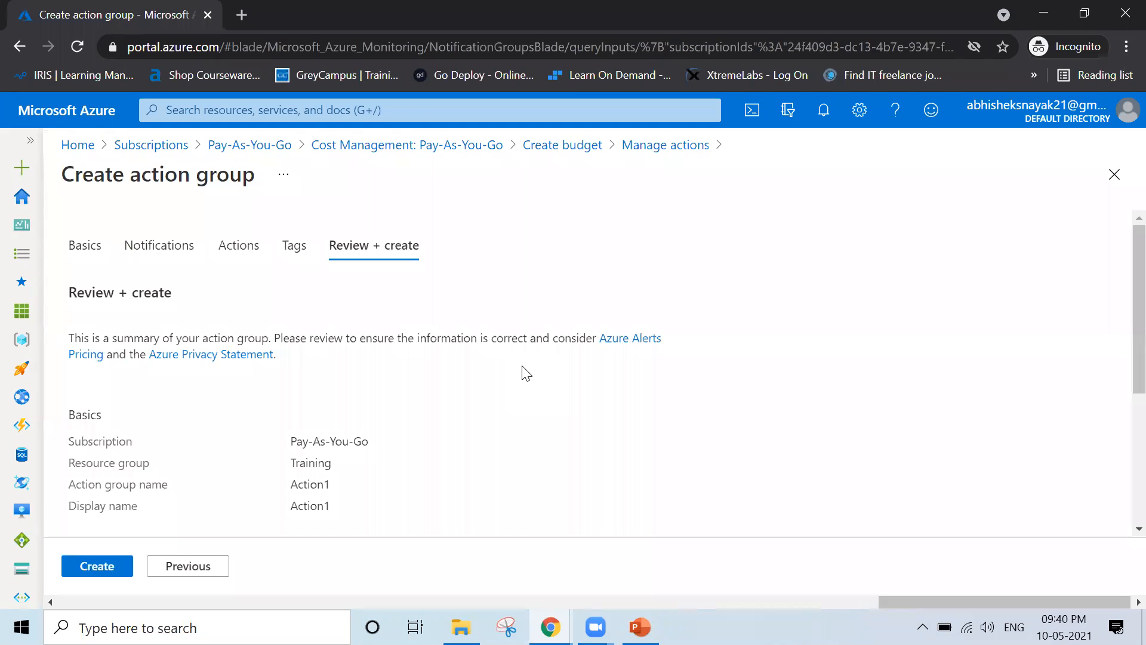
pyautogui.scroll(-4, 788, 384)
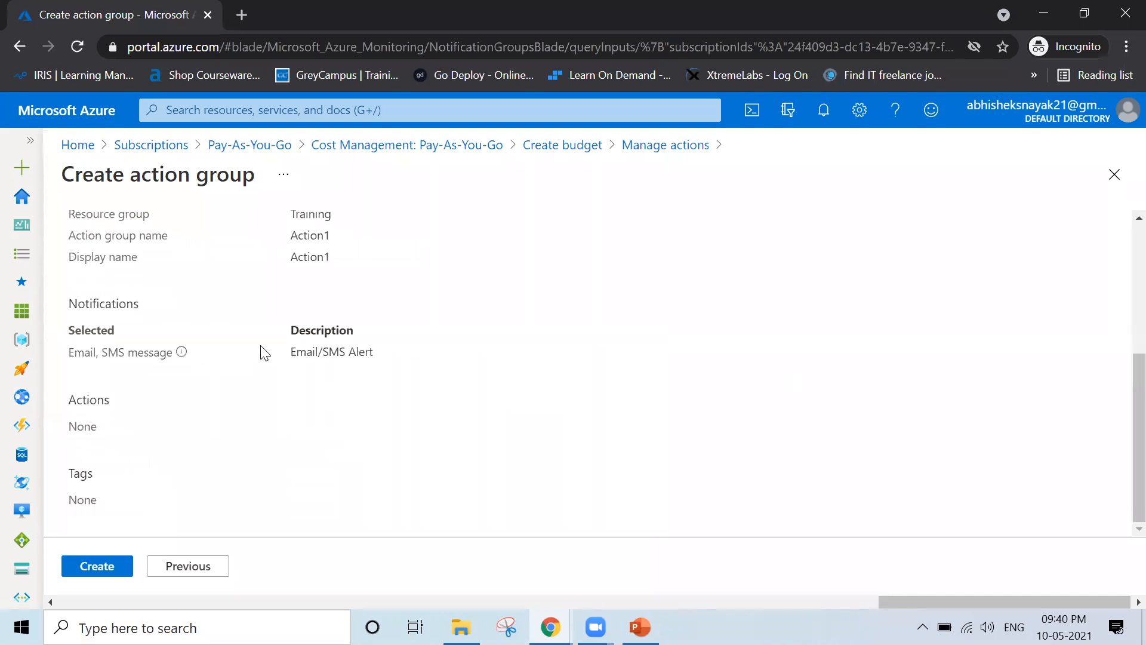
pyautogui.click(85, 571)
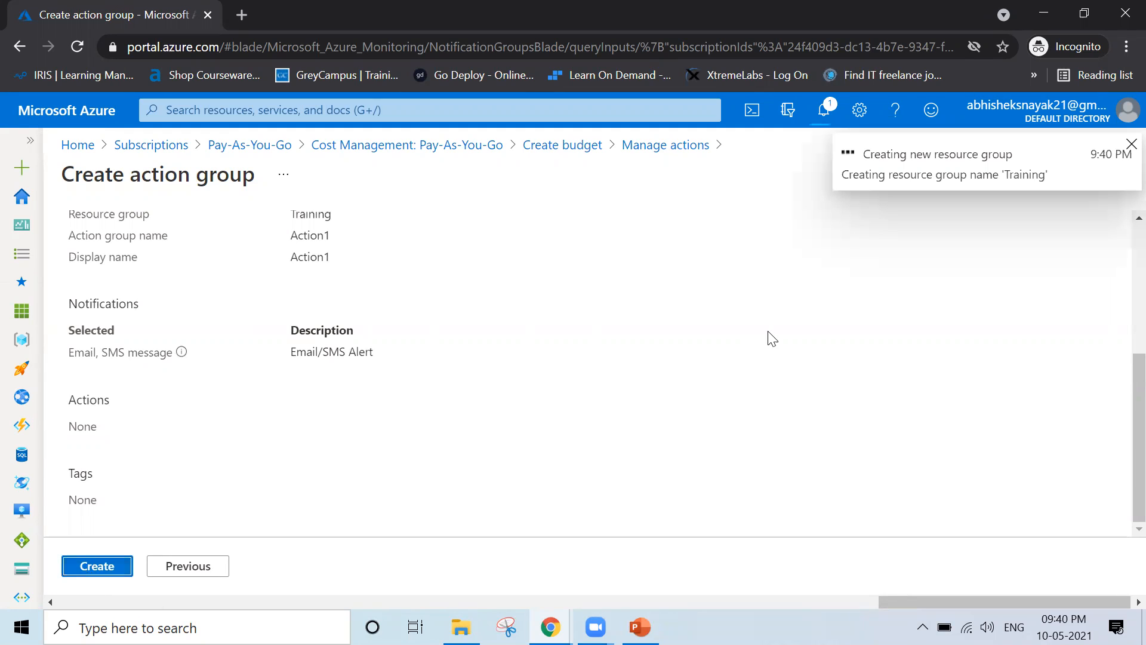
pyautogui.scroll(4, 772, 338)
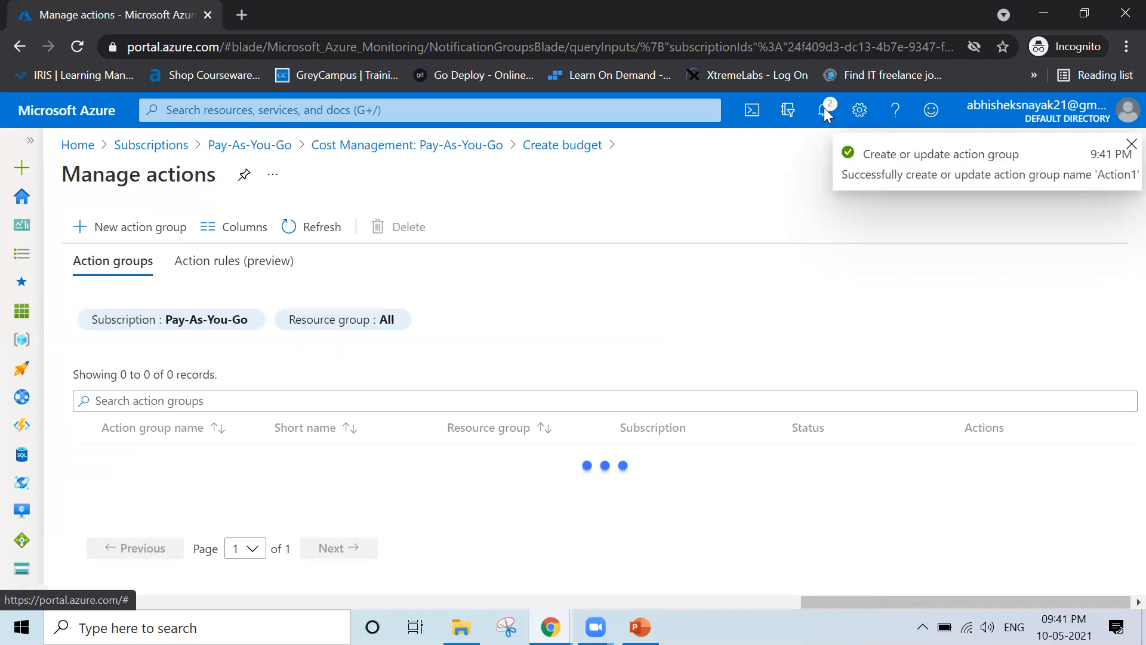
pyautogui.click(826, 111)
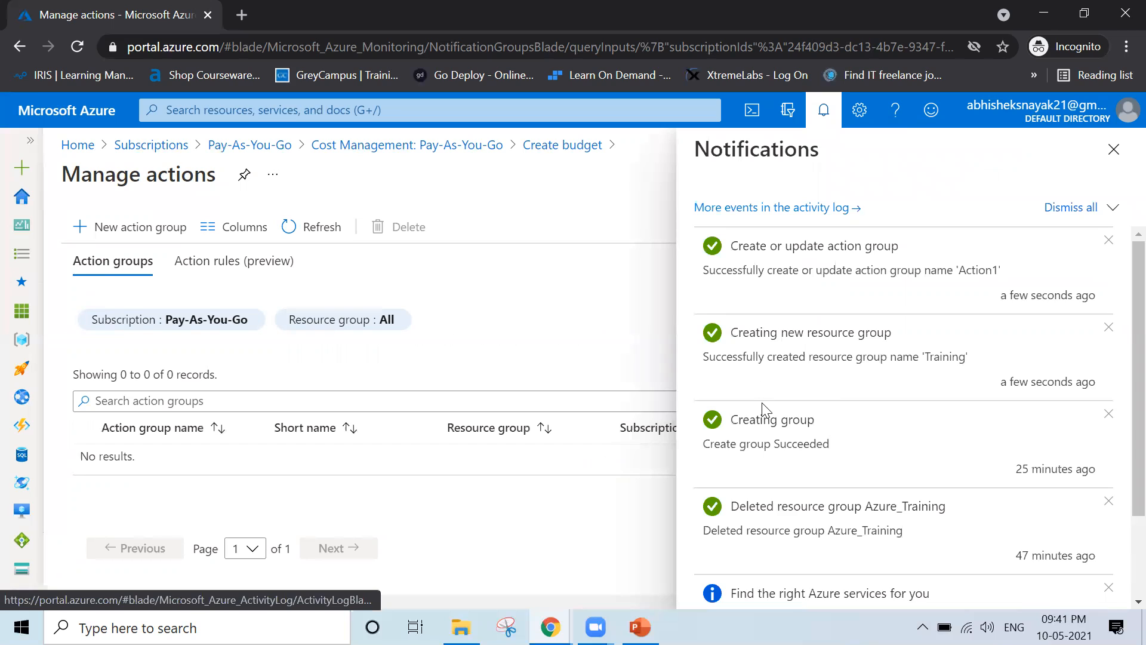
pyautogui.scroll(-2, 764, 412)
pyautogui.scroll(2, 764, 410)
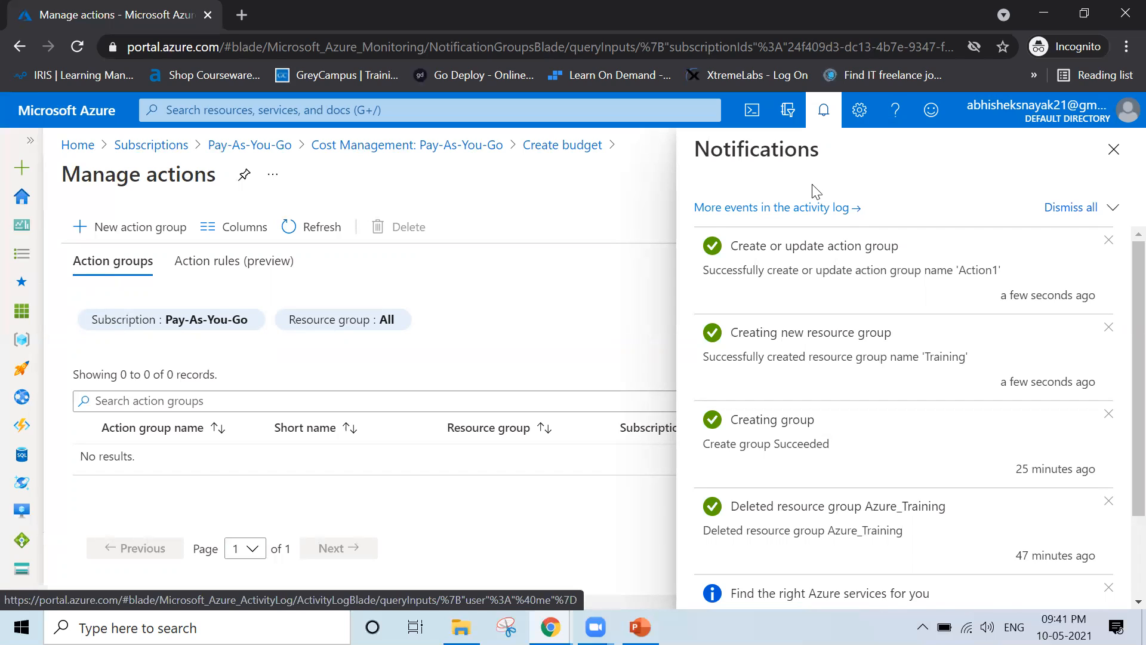
pyautogui.moveTo(732, 245); pyautogui.dragTo(925, 257)
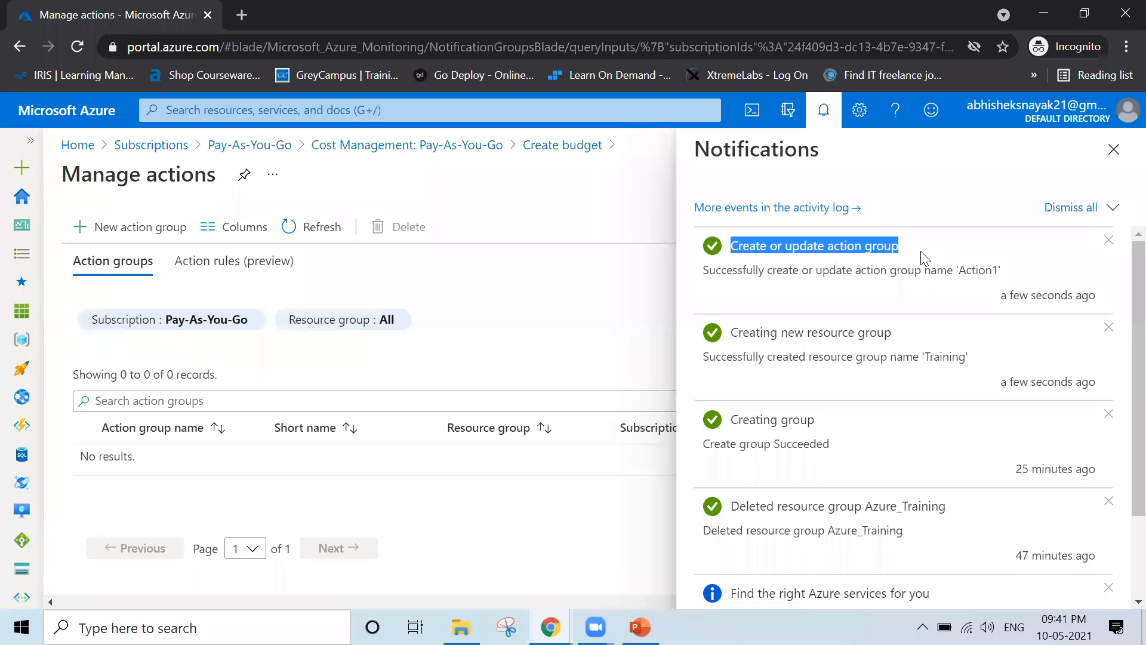
pyautogui.click(1113, 151)
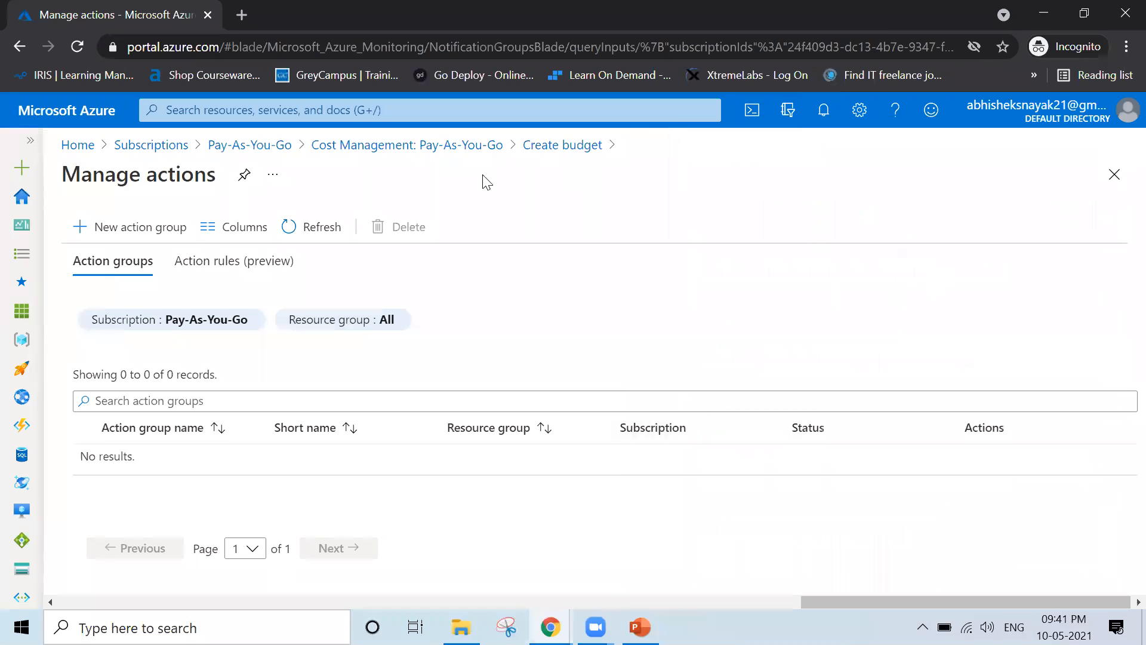
# Back in the budget, assign action group Action1 to the 50% actual-cost alert
pyautogui.click(531, 146)
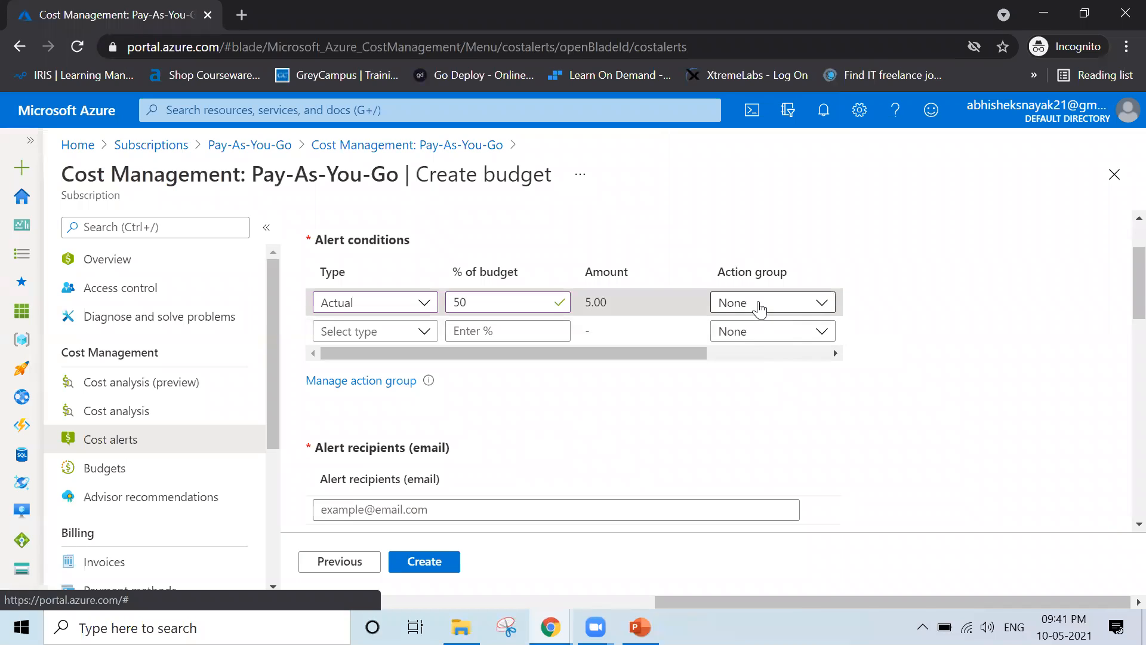
pyautogui.click(764, 303)
pyautogui.click(751, 358)
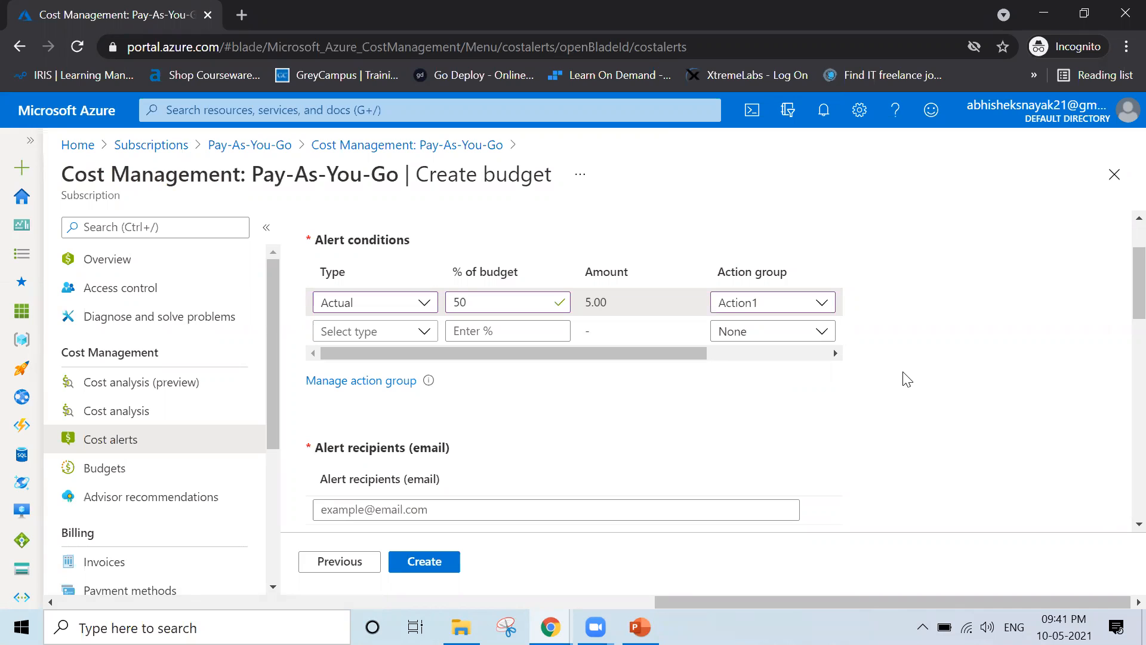
pyautogui.scroll(2, 907, 380)
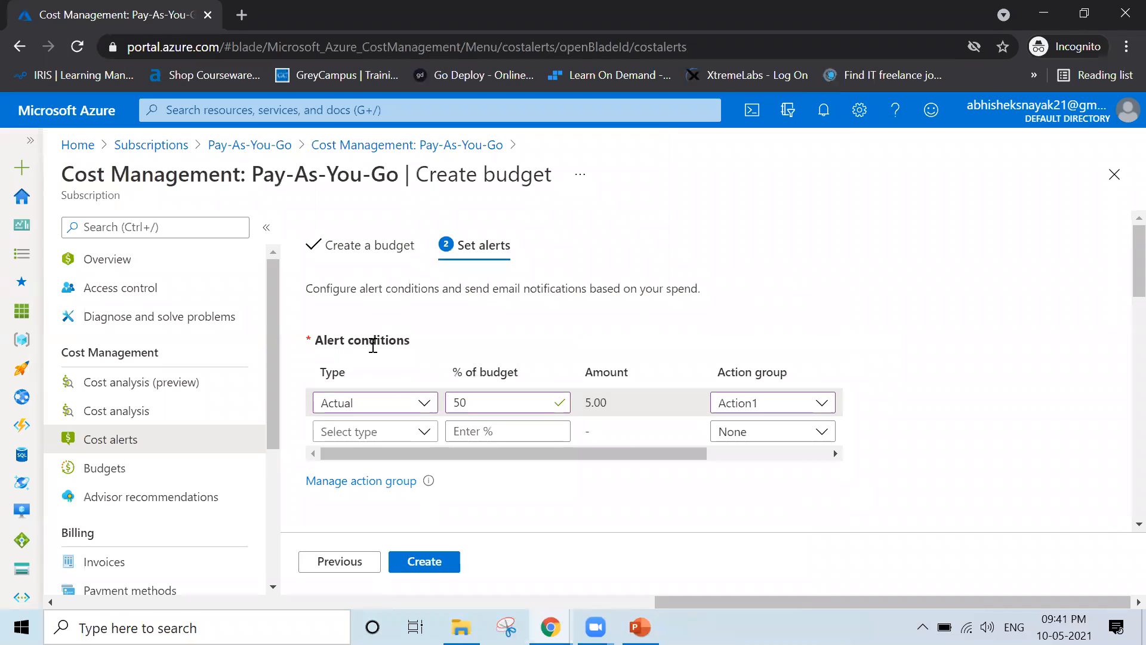
# Recheck the budget details, then confirm the 50% alert still uses Action1
pyautogui.click(364, 262)
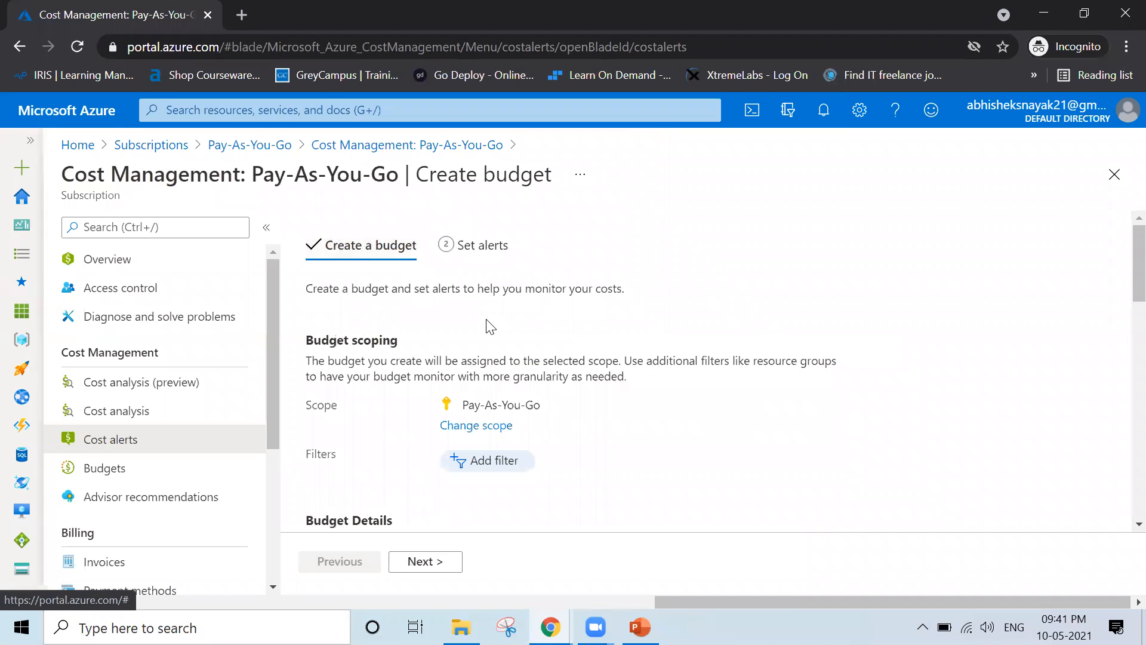
pyautogui.scroll(-5, 490, 327)
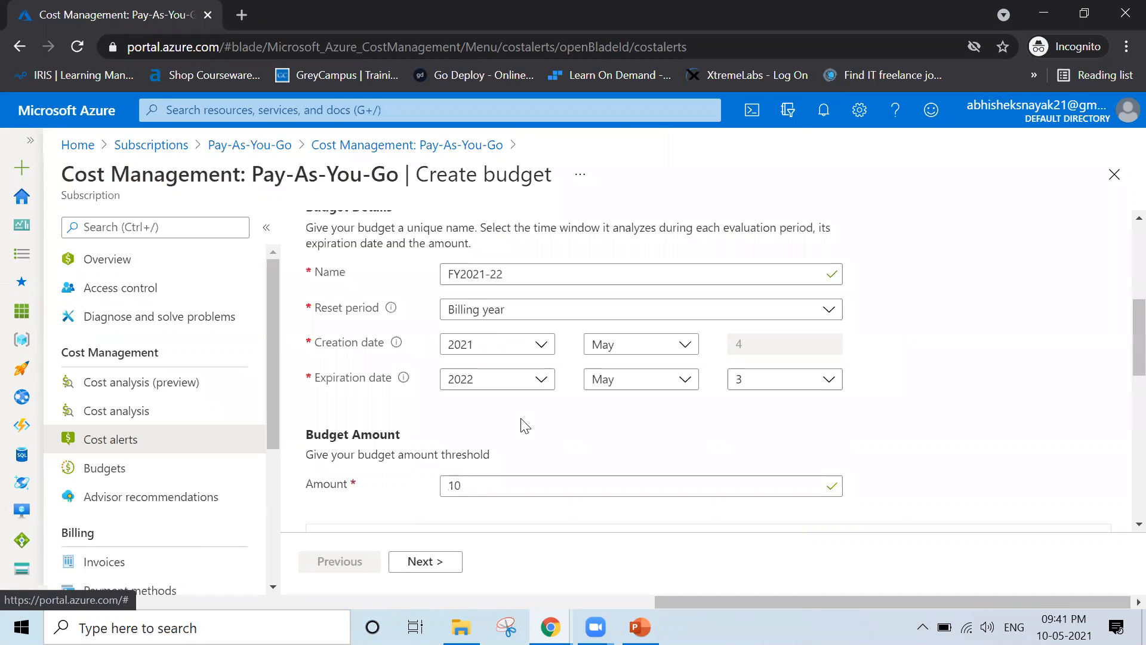
pyautogui.scroll(-3, 523, 425)
pyautogui.scroll(-3, 490, 472)
pyautogui.click(420, 564)
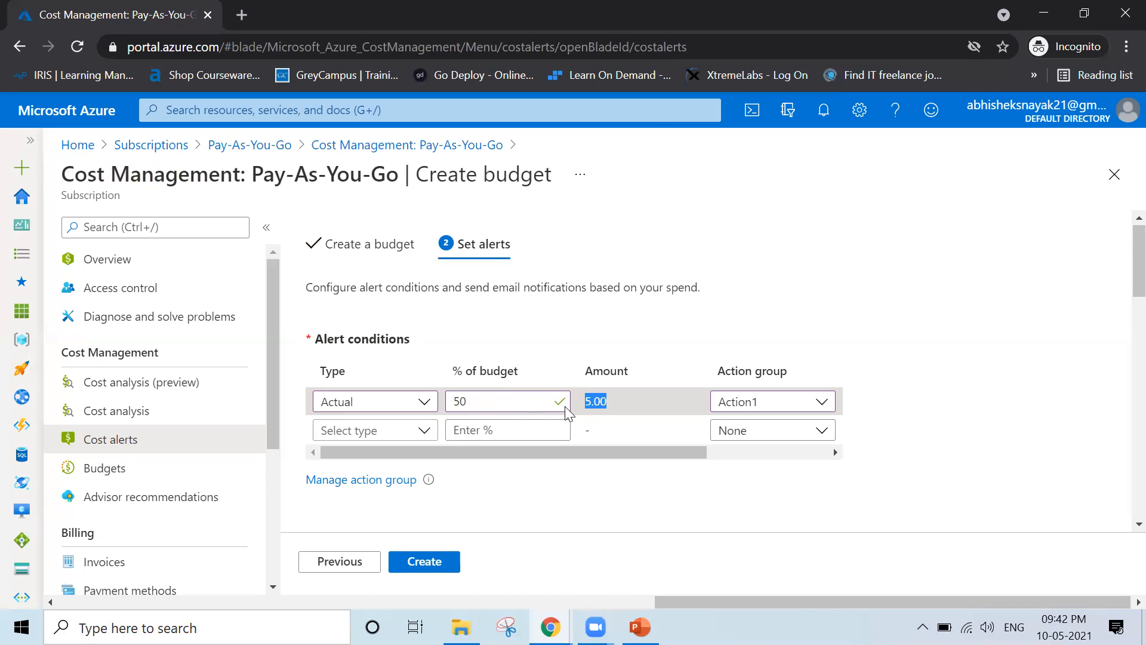
pyautogui.moveTo(468, 401); pyautogui.dragTo(454, 401)
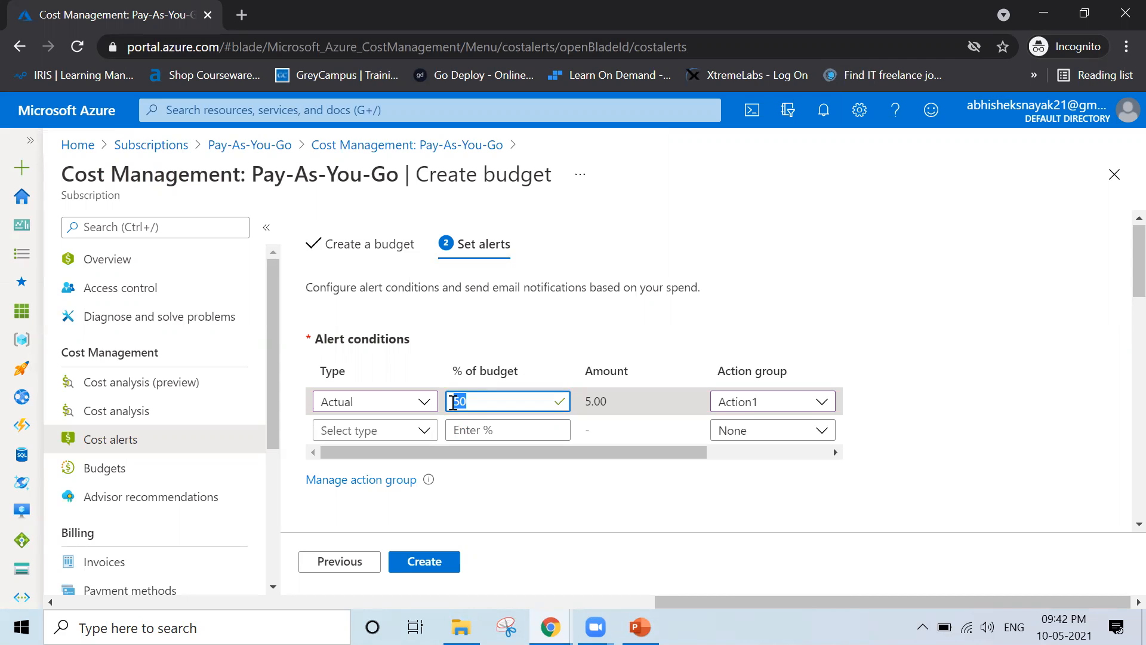
pyautogui.click(773, 401)
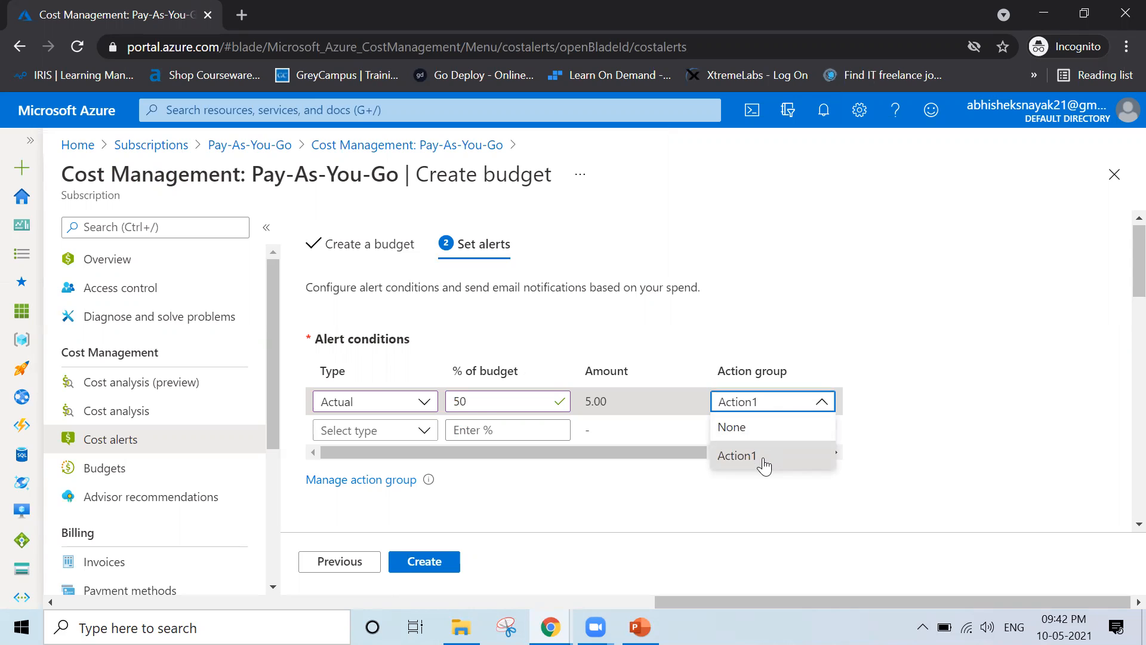
pyautogui.click(764, 460)
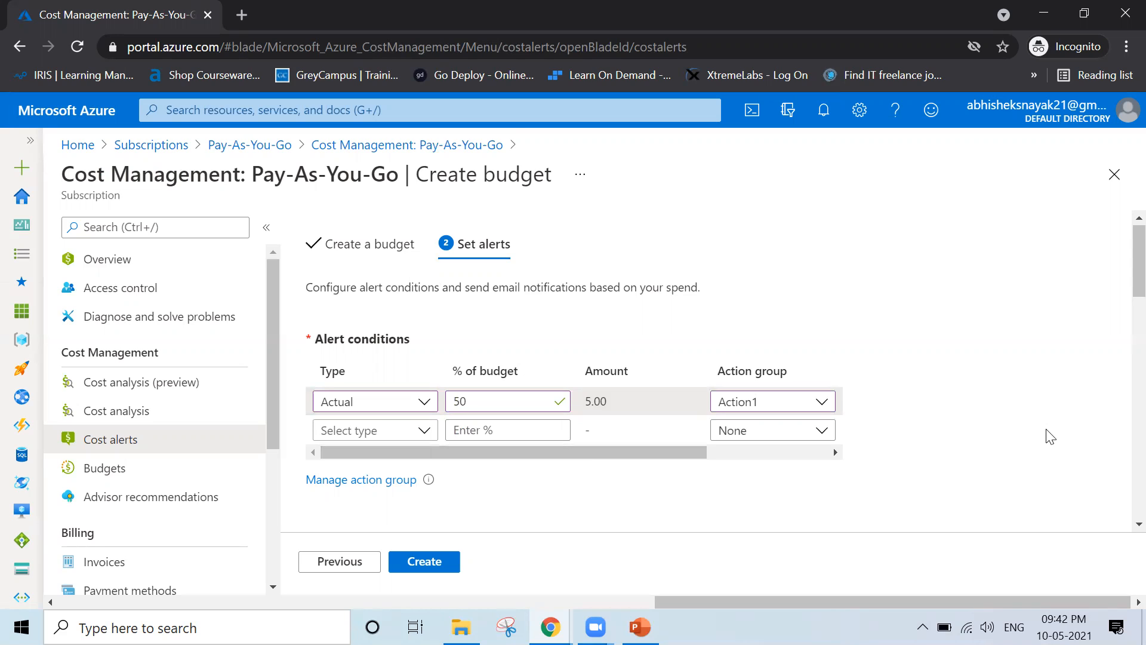
# Enter the account holder's e-mail address in the Alert recipients (email) field, fixing a typo
pyautogui.scroll(-4, 1051, 436)
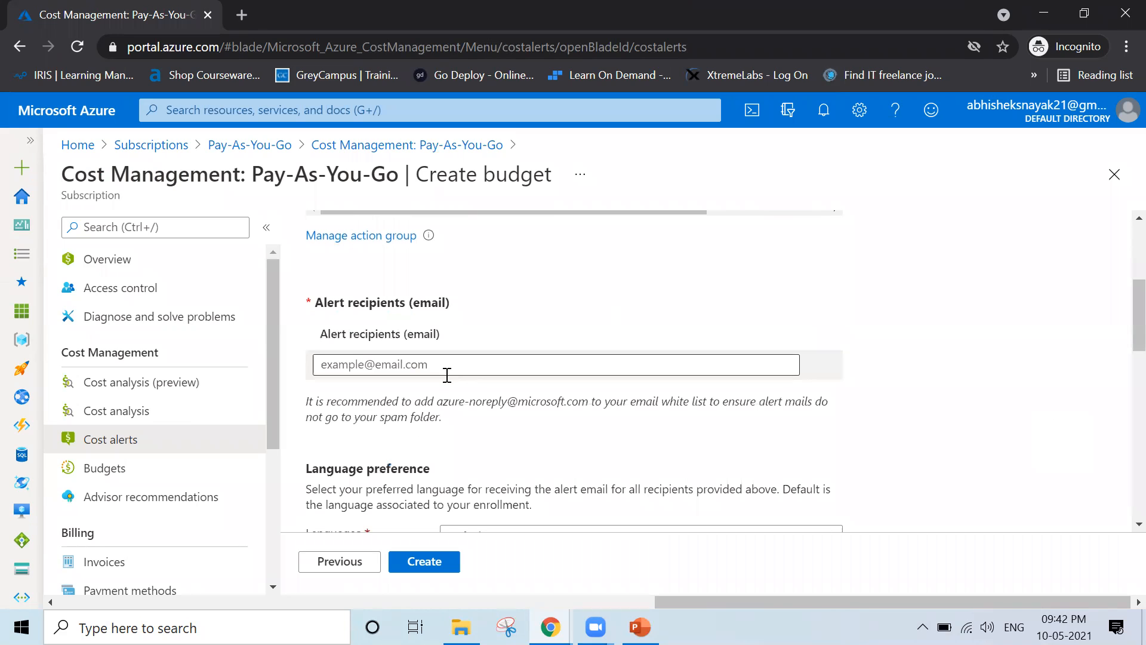
pyautogui.click(427, 366)
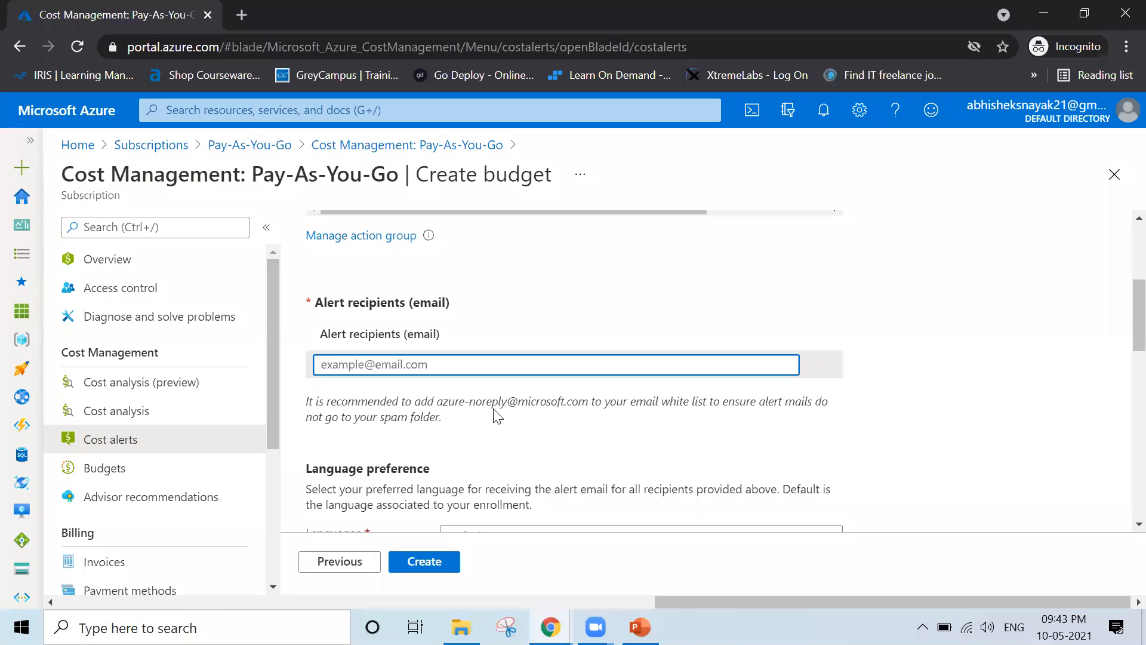
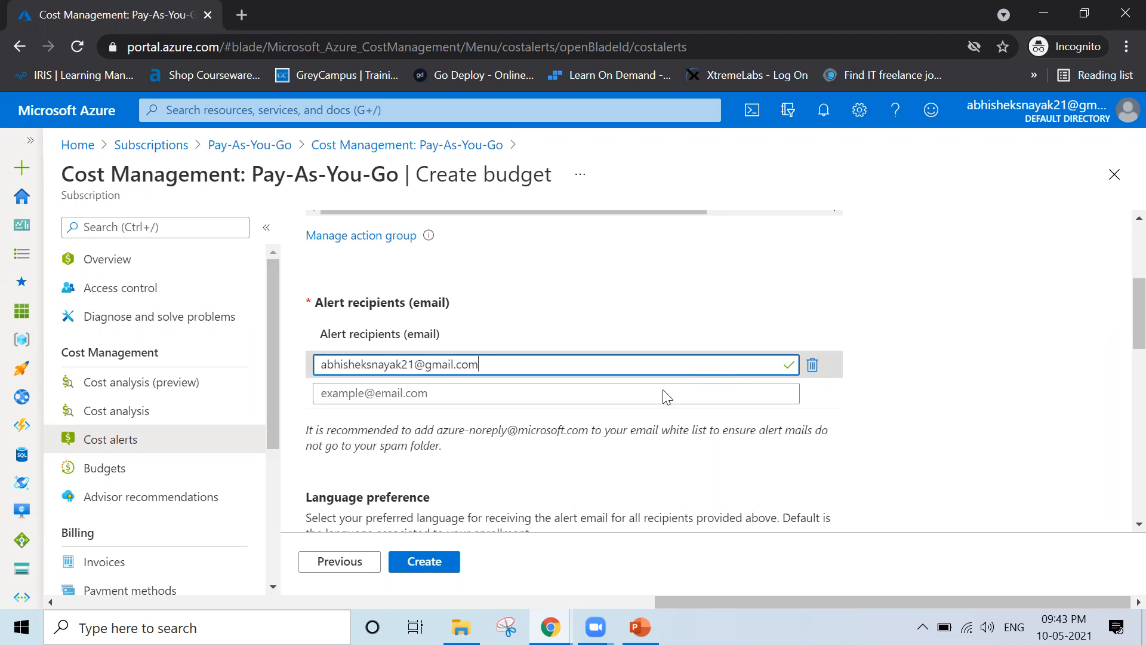
pyautogui.click(888, 459)
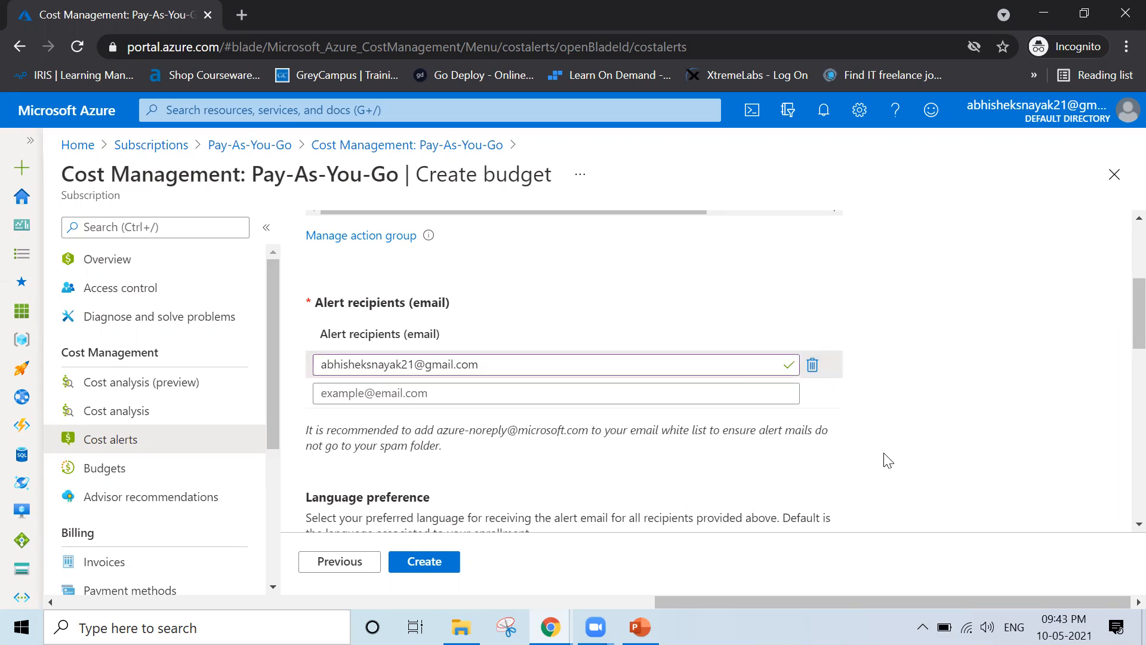
pyautogui.scroll(-3, 888, 459)
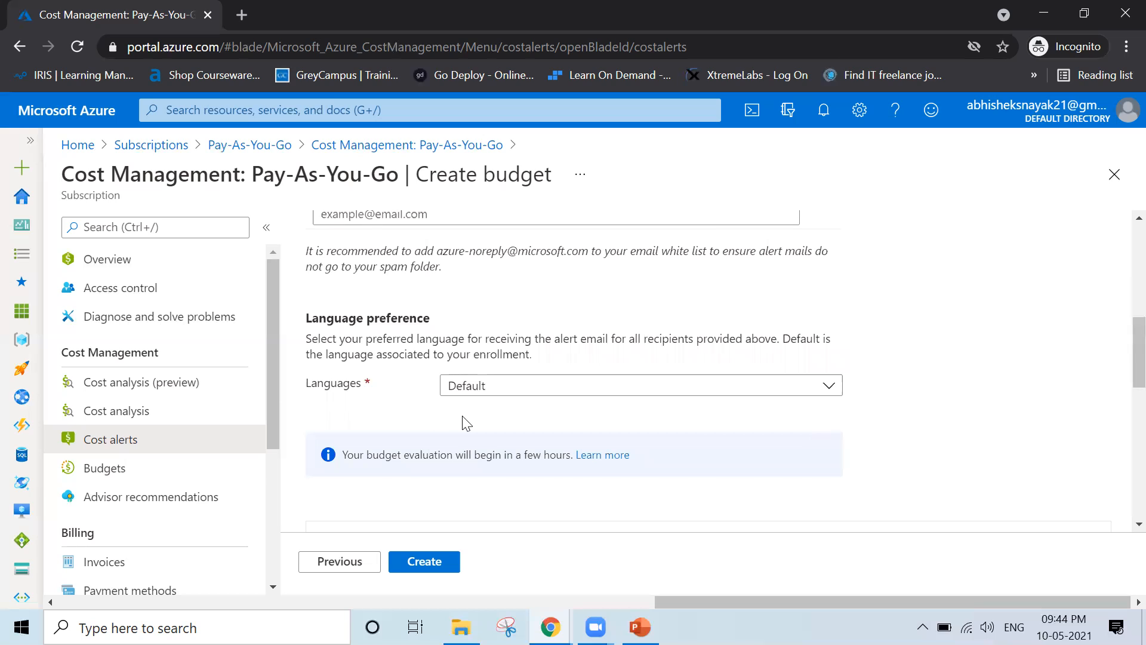
# Keep the alert e-mail language at Default and scroll down to the annual cost chart
pyautogui.click(533, 402)
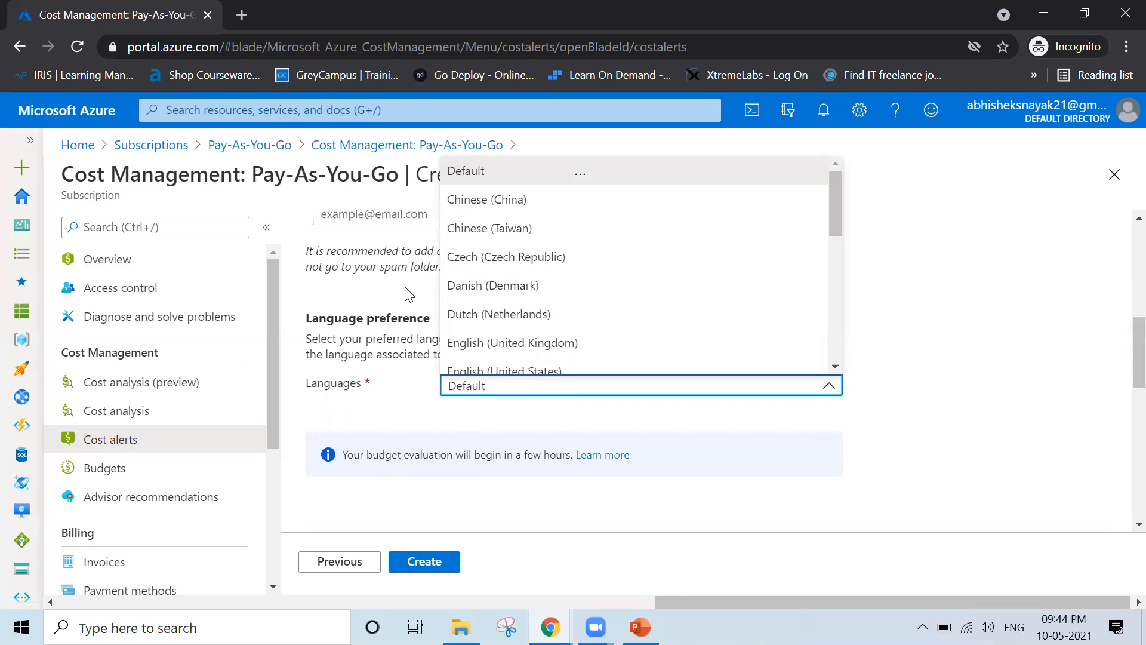
pyautogui.click(390, 399)
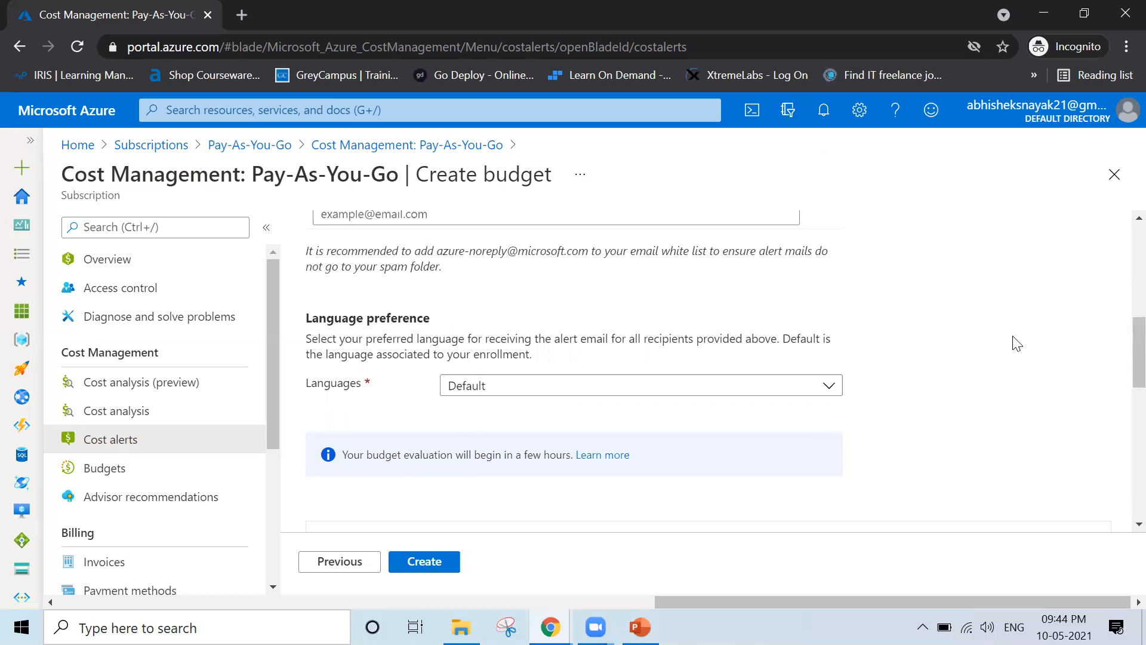
pyautogui.click(342, 458)
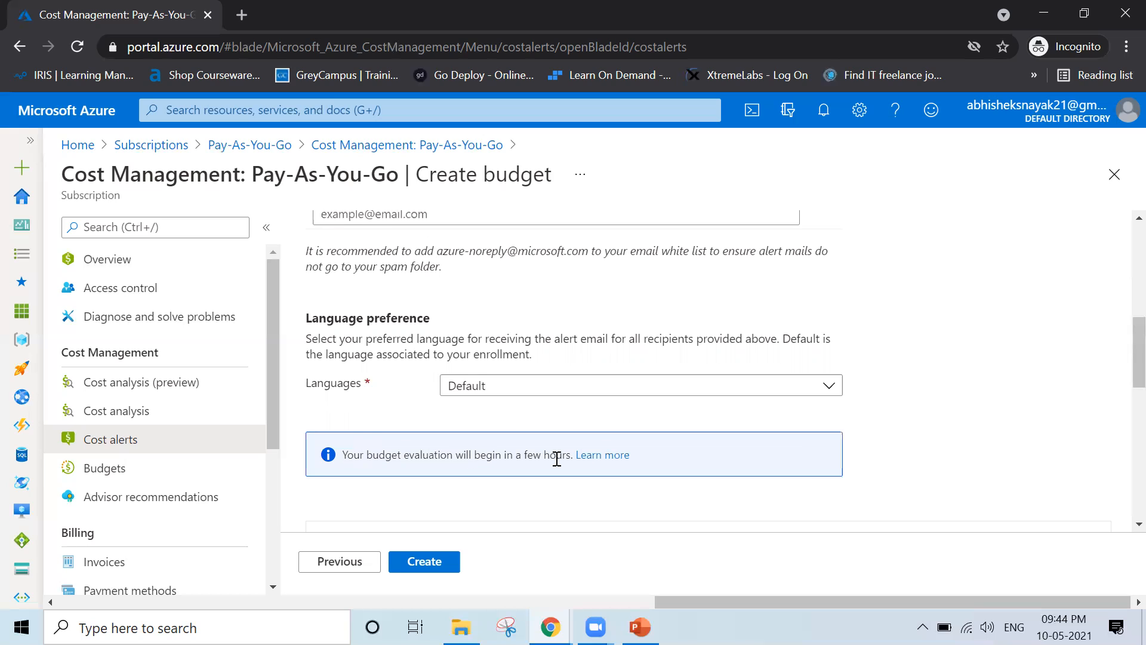
pyautogui.click(1033, 452)
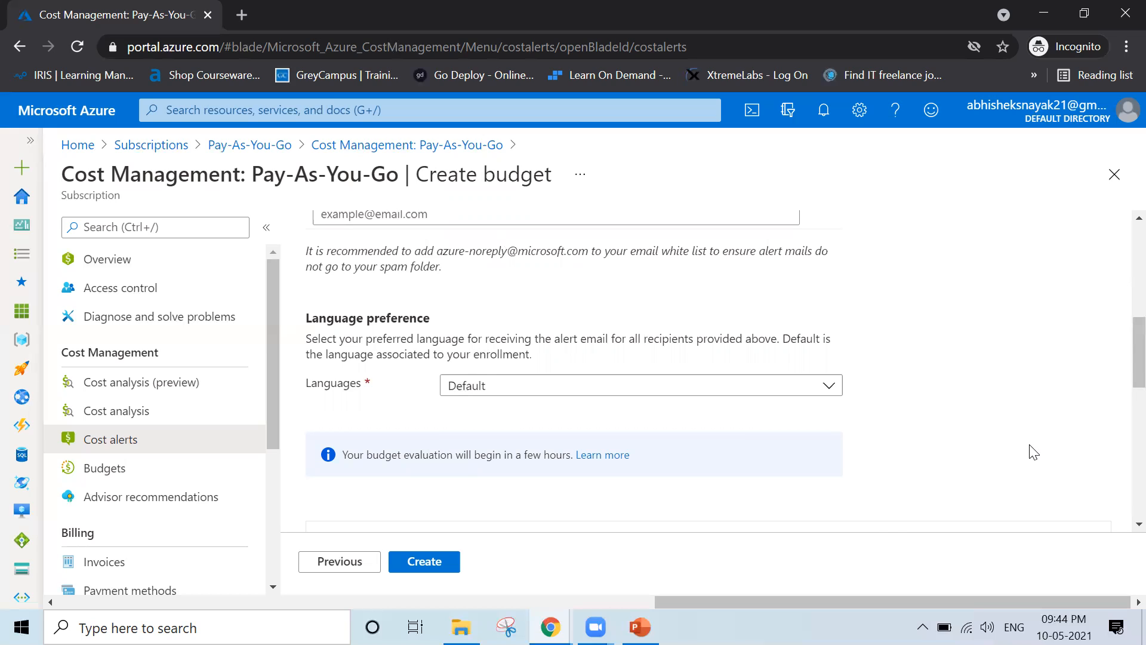
pyautogui.scroll(-8, 909, 436)
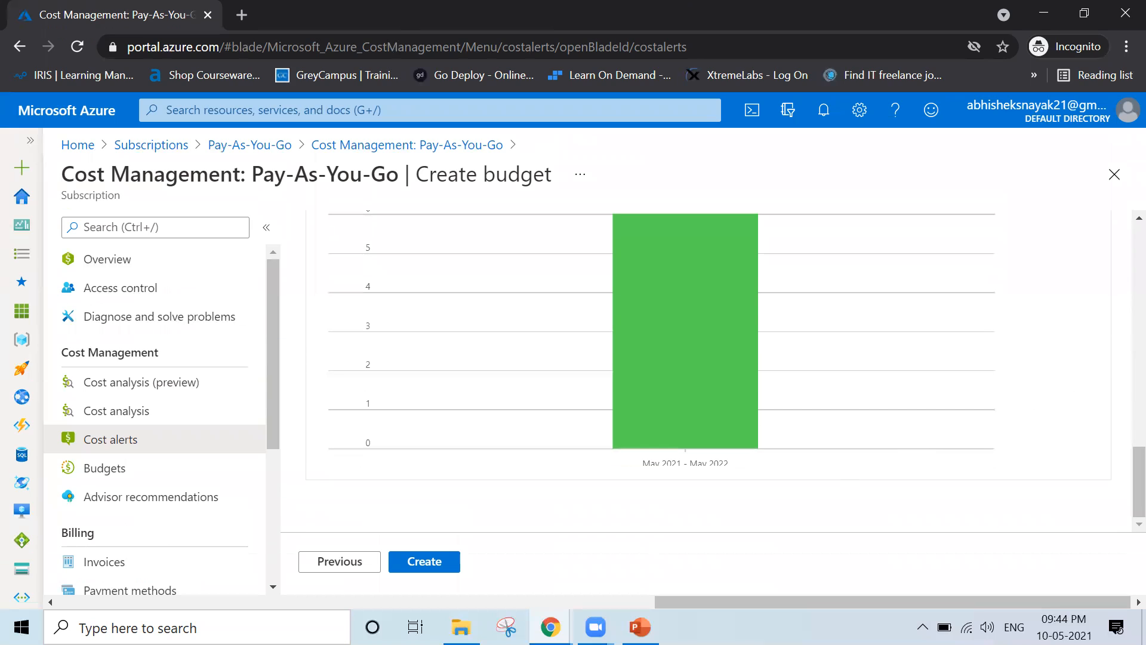
# Create the FY2021-22 budget with the entered settings
pyautogui.click(434, 566)
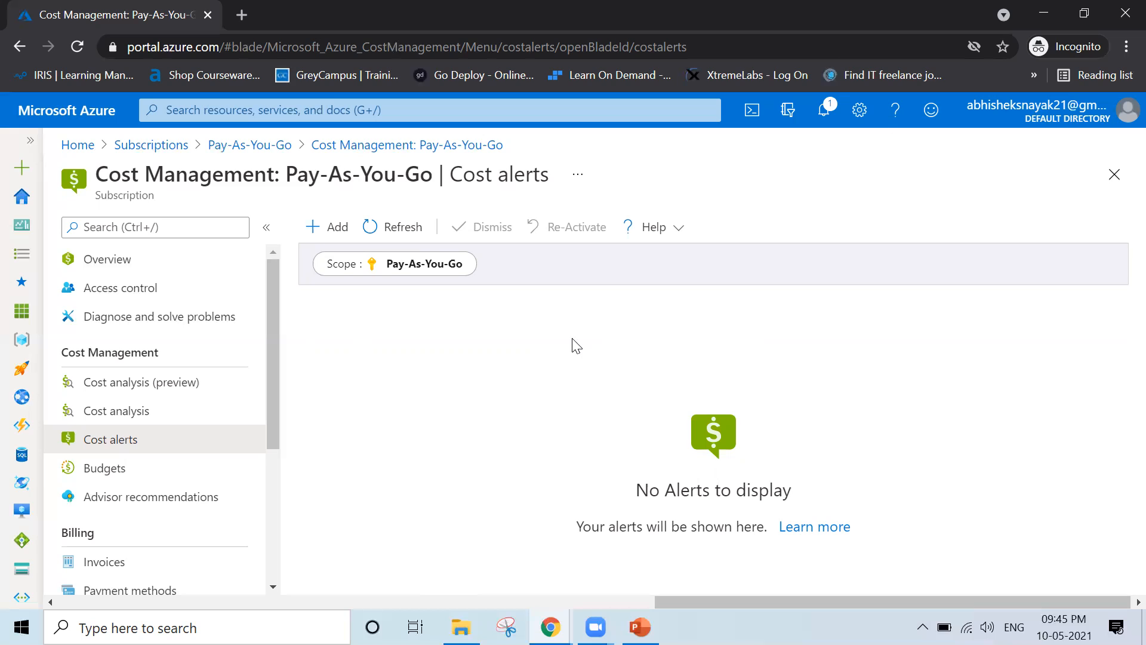
# Confirm FY2021-22 was created in notifications, then return to Cost alerts and reload it
pyautogui.click(825, 114)
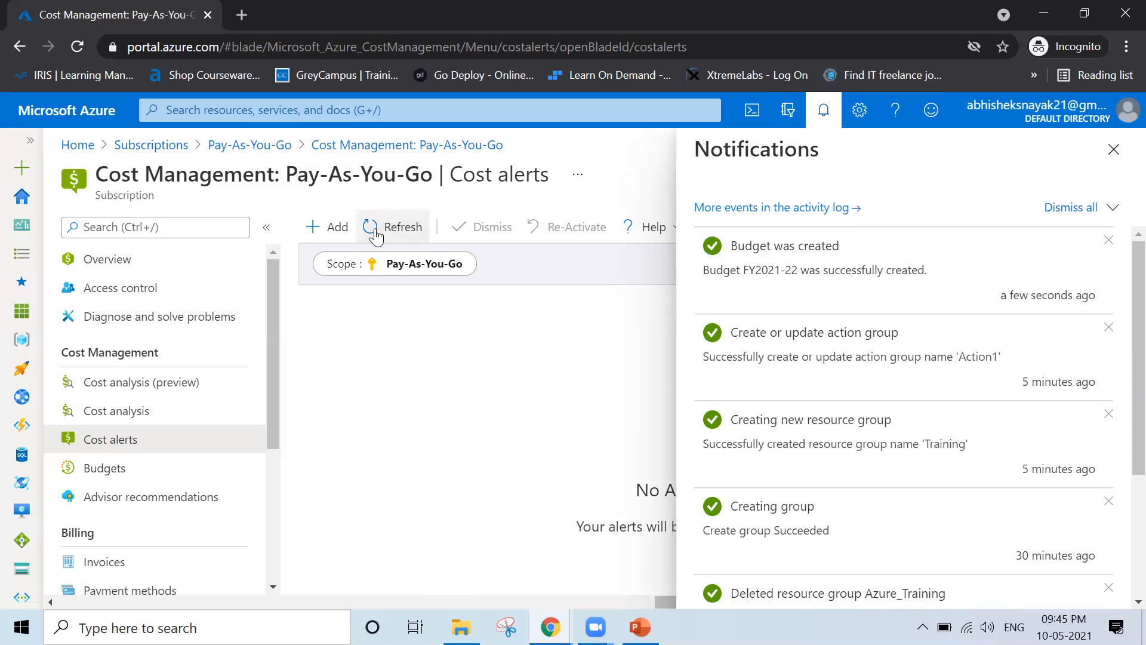
pyautogui.click(1114, 149)
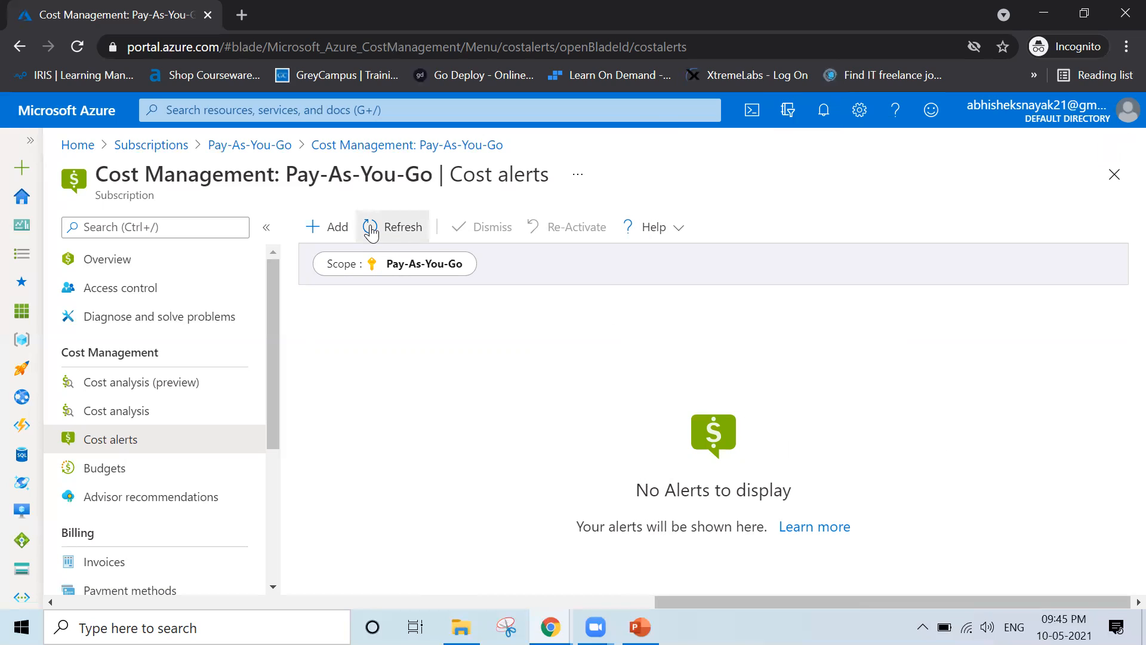
pyautogui.click(115, 408)
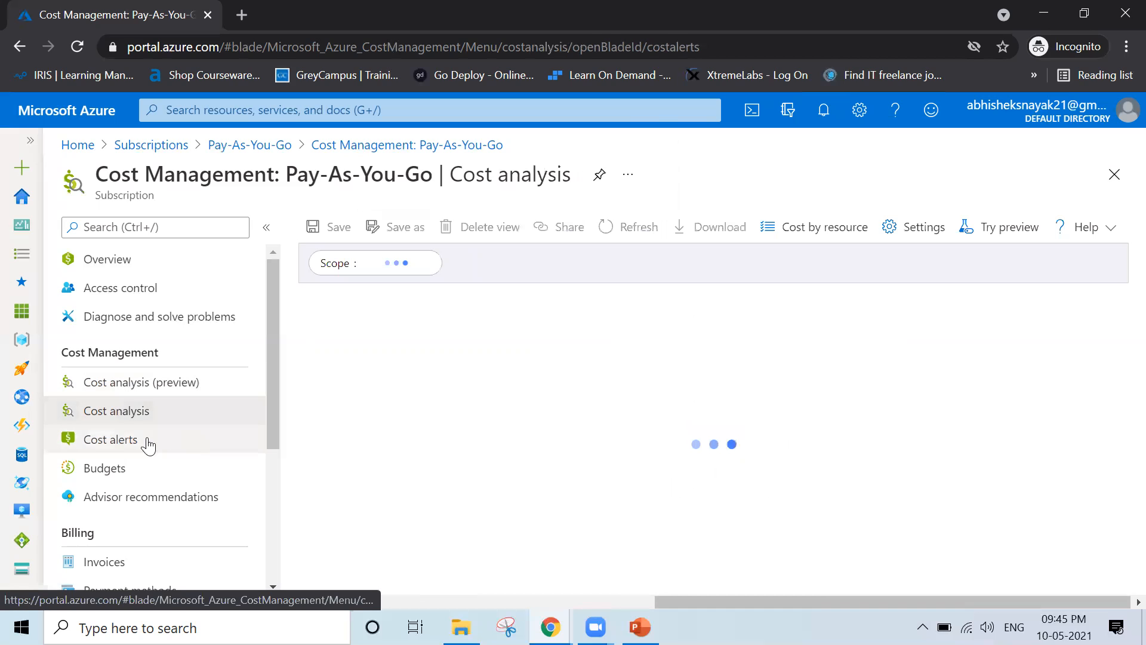
pyautogui.click(111, 439)
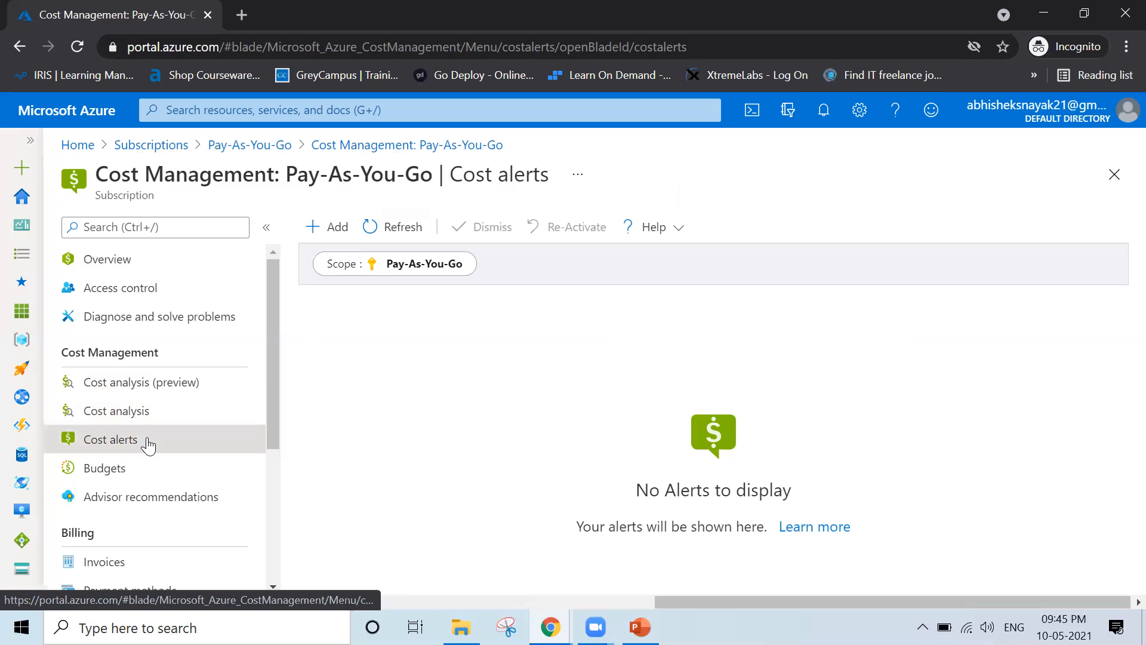
pyautogui.click(77, 47)
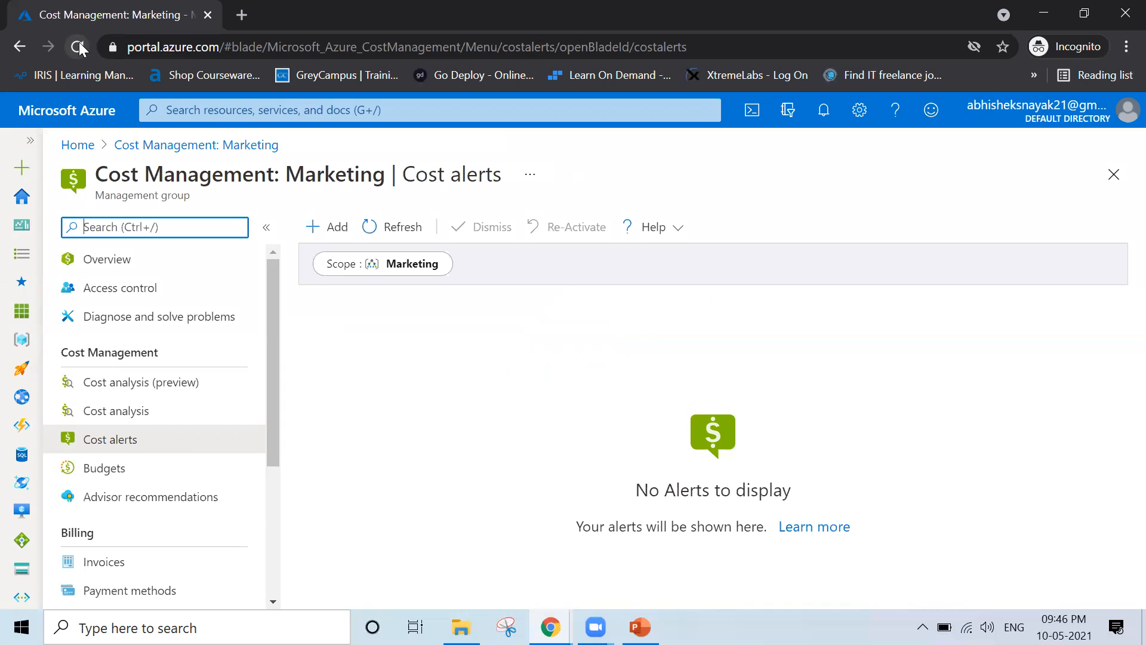
# Switch the scope from Marketing to the Pay-As-You-Go subscription and open its Budgets list
pyautogui.click(403, 270)
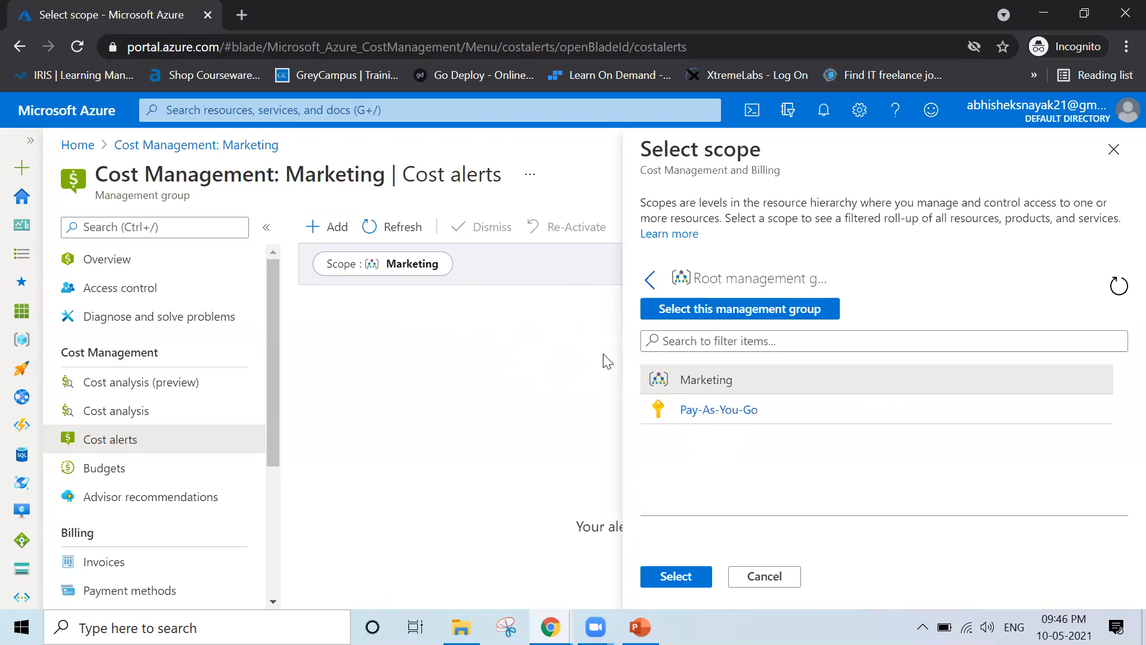
pyautogui.click(707, 408)
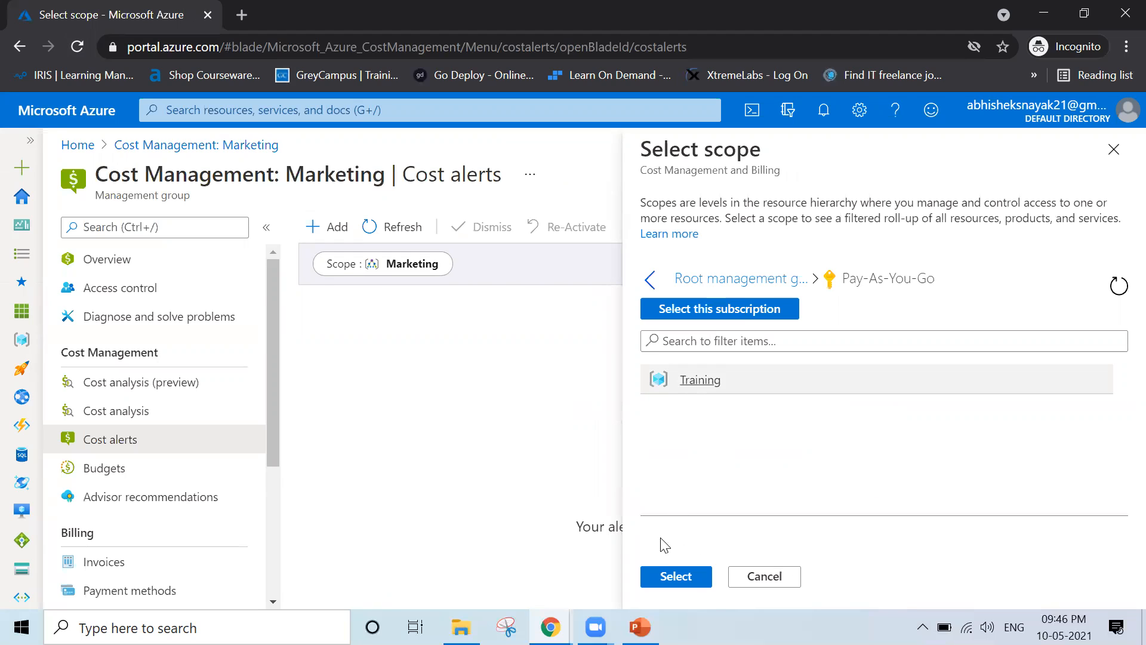
pyautogui.click(676, 576)
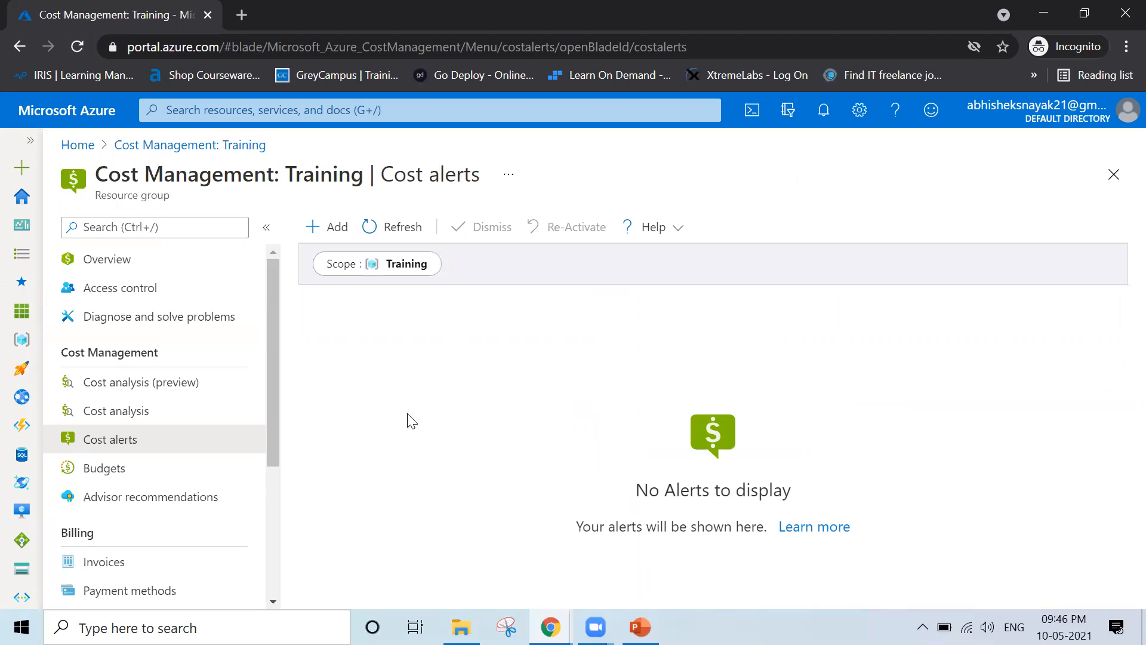
pyautogui.click(409, 272)
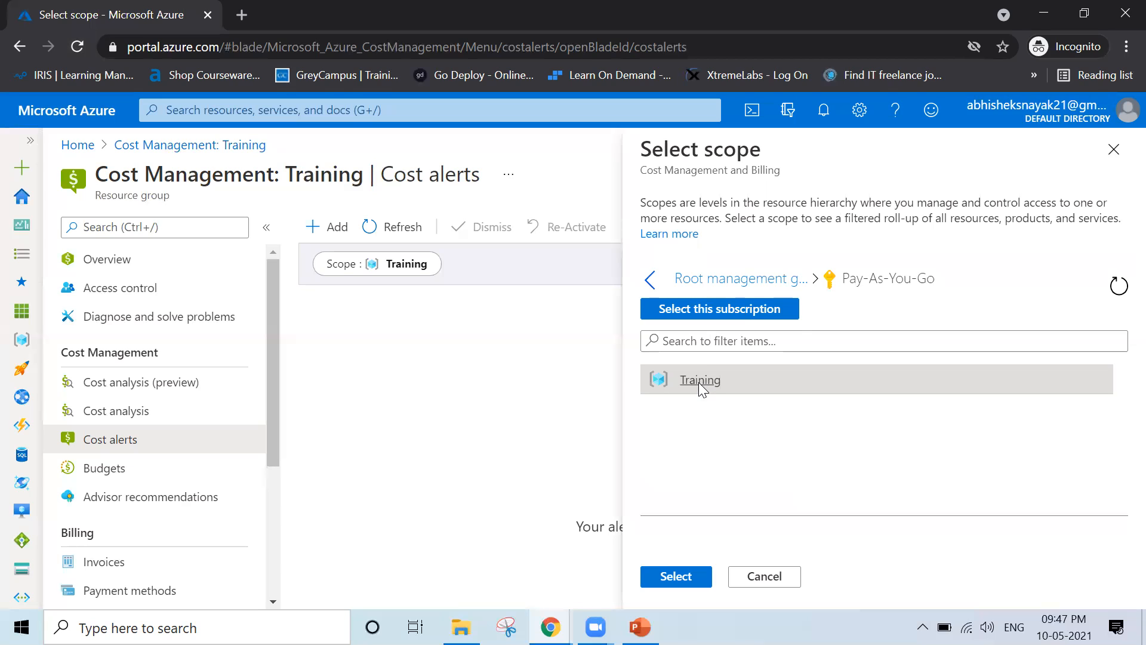
pyautogui.click(771, 314)
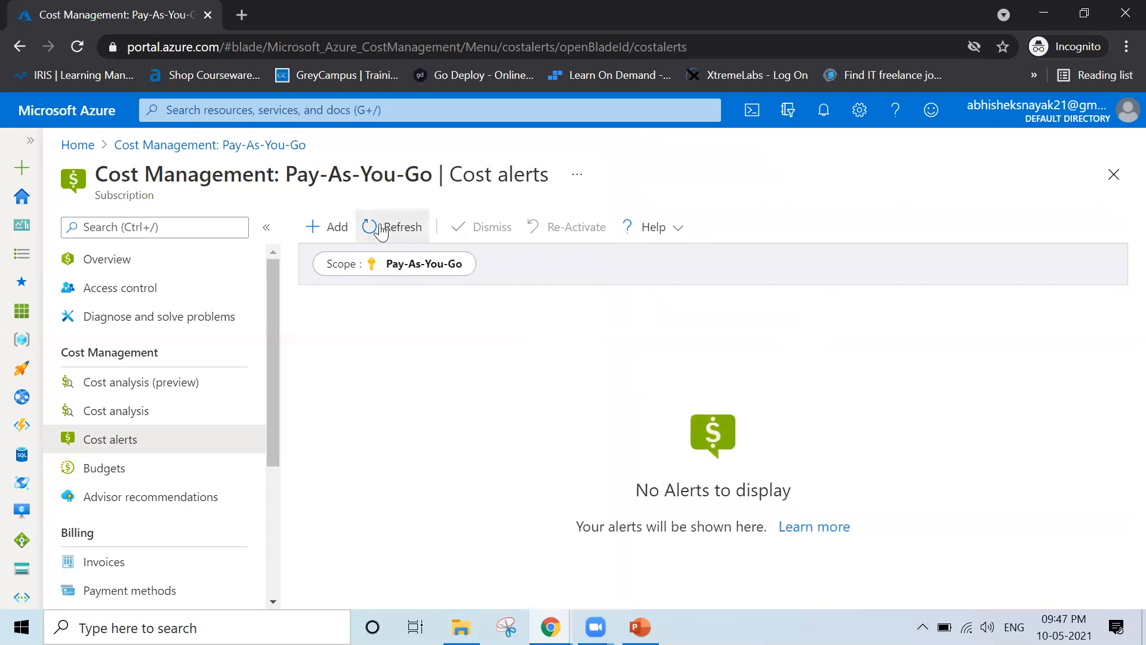
pyautogui.click(115, 468)
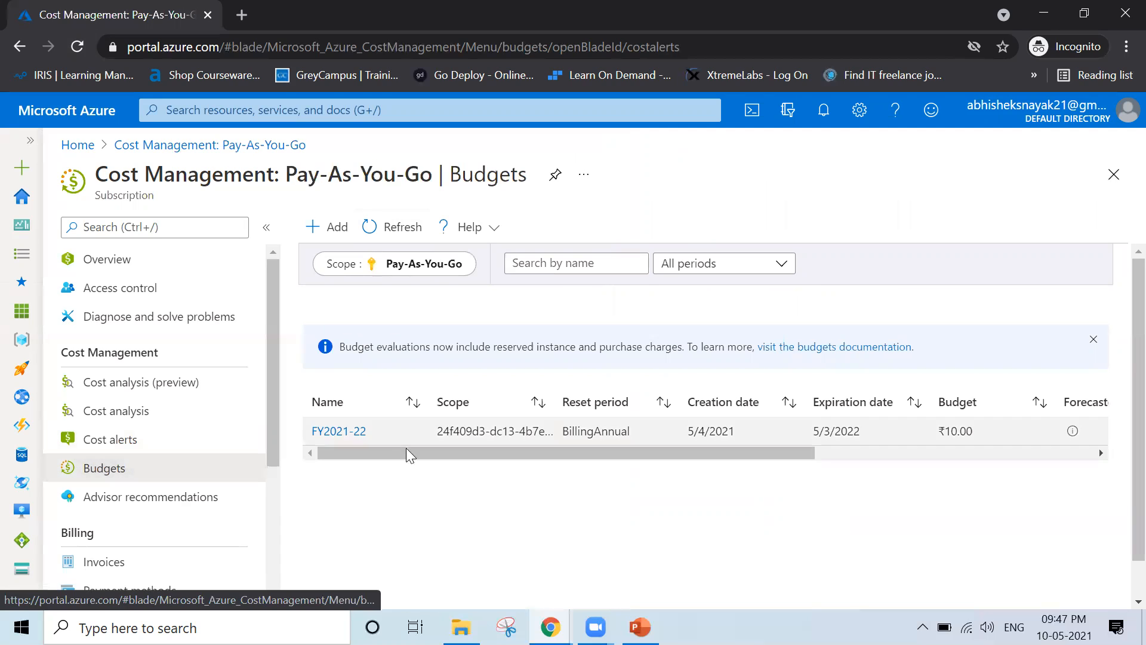
# Review the FY2021-22 row and its ₹10.00 amount, then open the budget's details page
pyautogui.moveTo(384, 451); pyautogui.dragTo(673, 448)
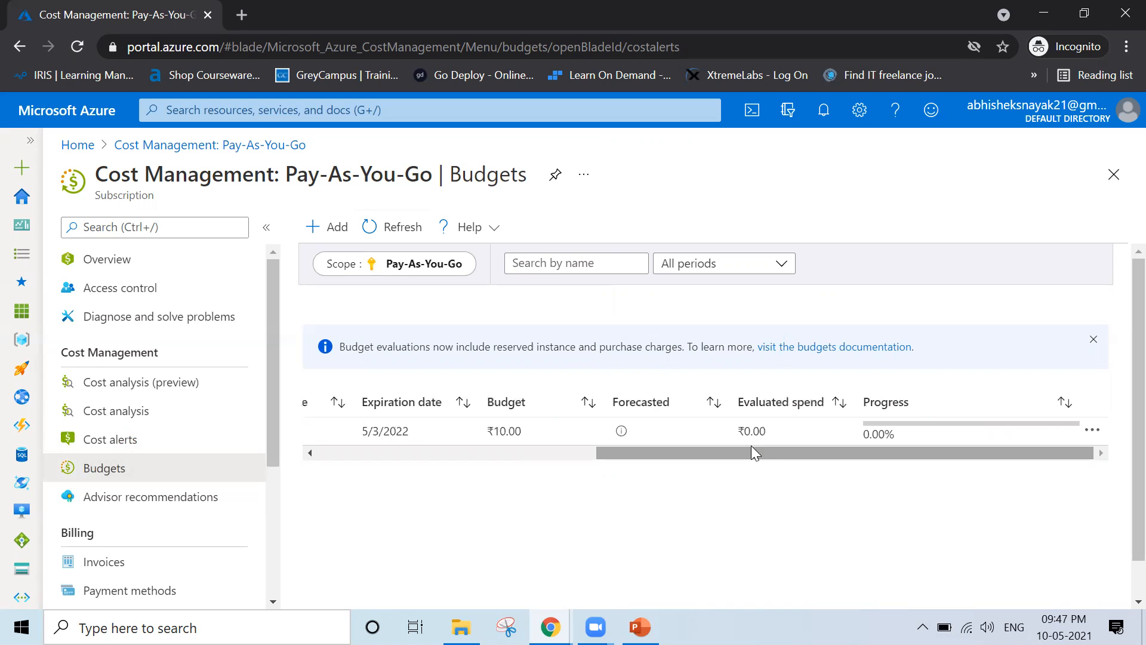
pyautogui.moveTo(756, 455); pyautogui.dragTo(687, 458)
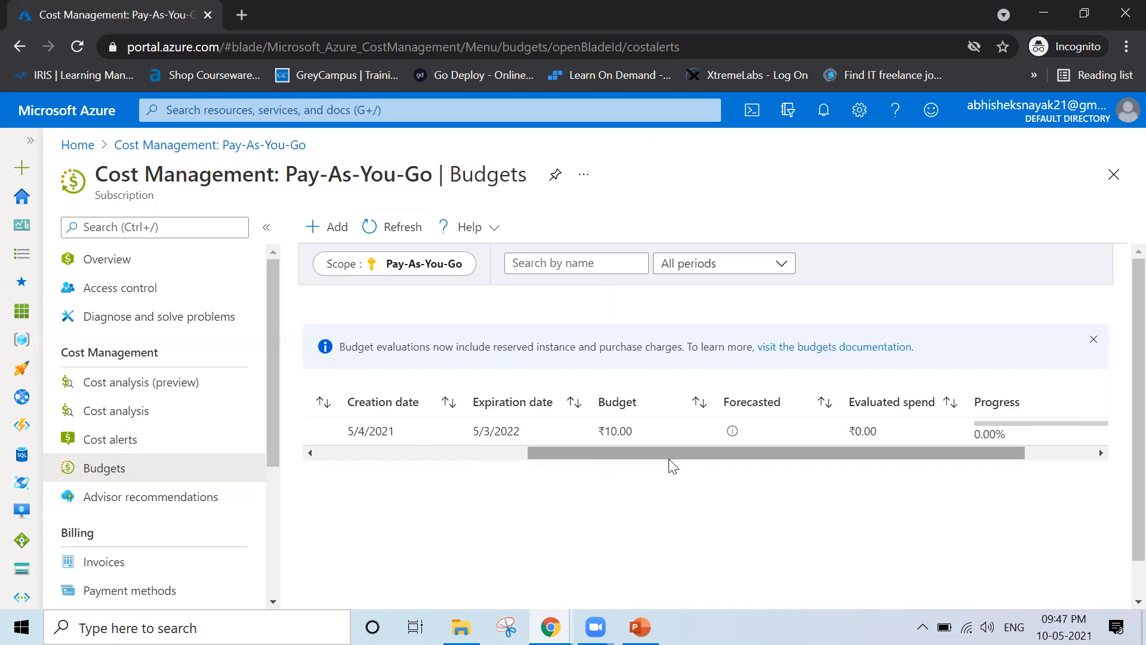
pyautogui.moveTo(598, 430); pyautogui.dragTo(626, 437)
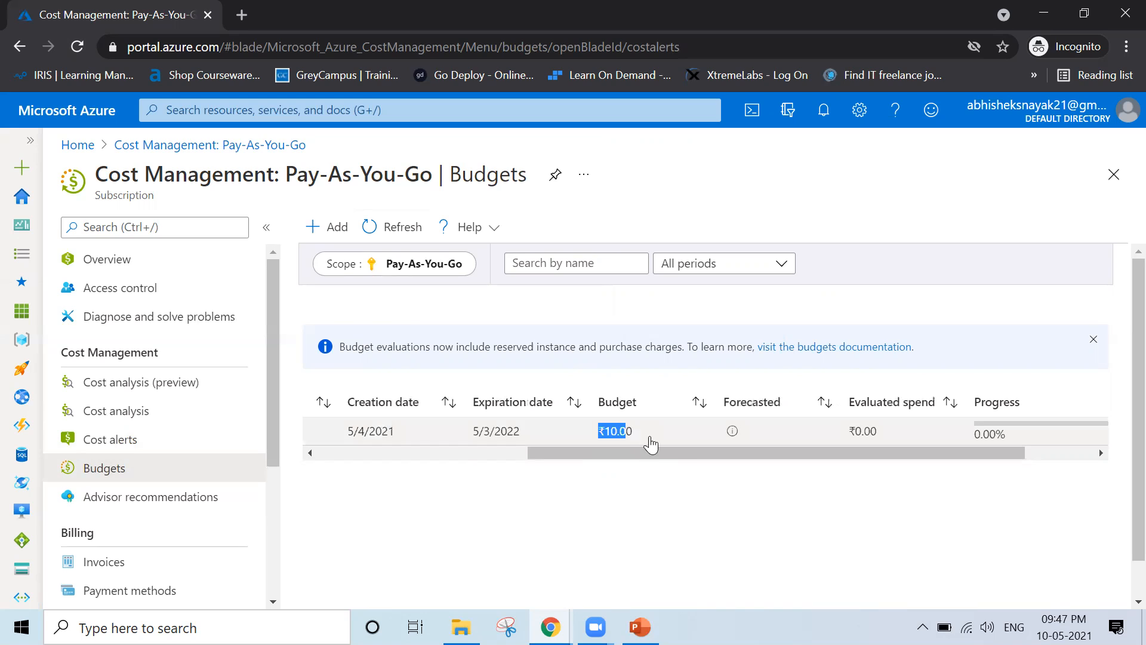
pyautogui.moveTo(690, 454); pyautogui.dragTo(813, 449)
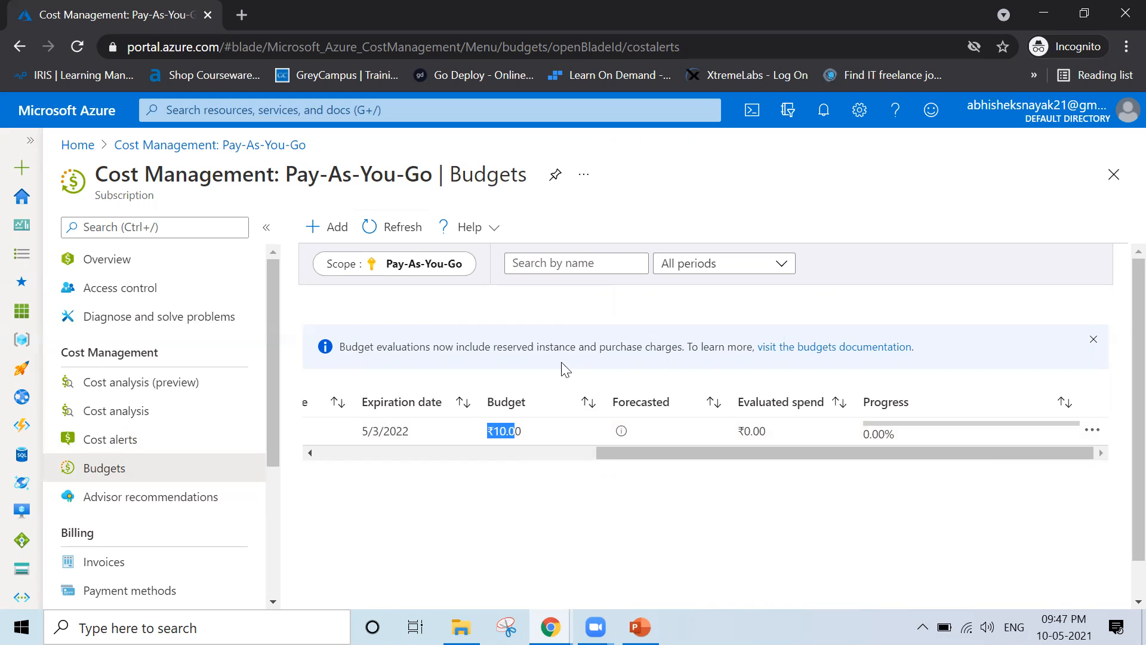
pyautogui.click(557, 457)
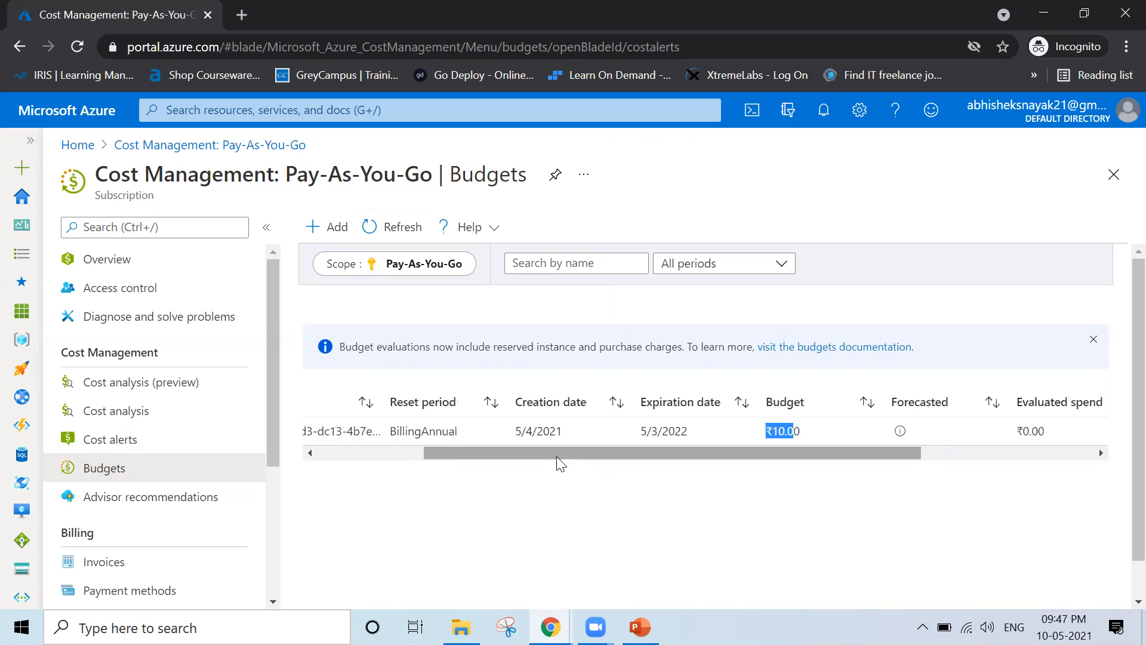
pyautogui.click(366, 454)
pyautogui.click(310, 453)
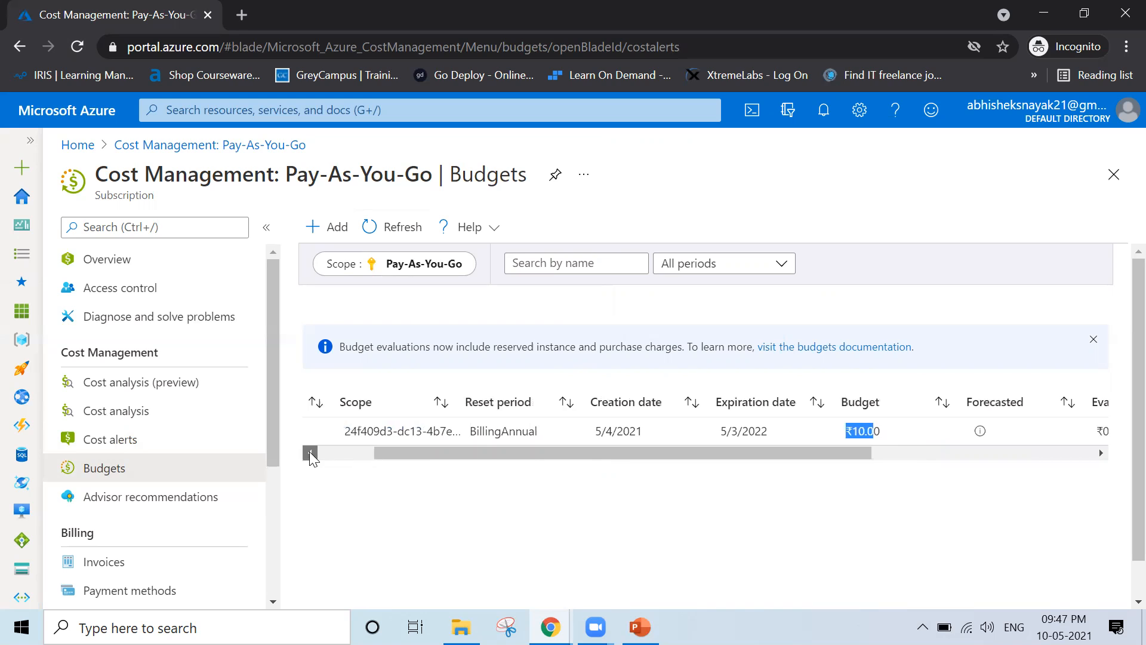
pyautogui.click(309, 452)
pyautogui.click(310, 452)
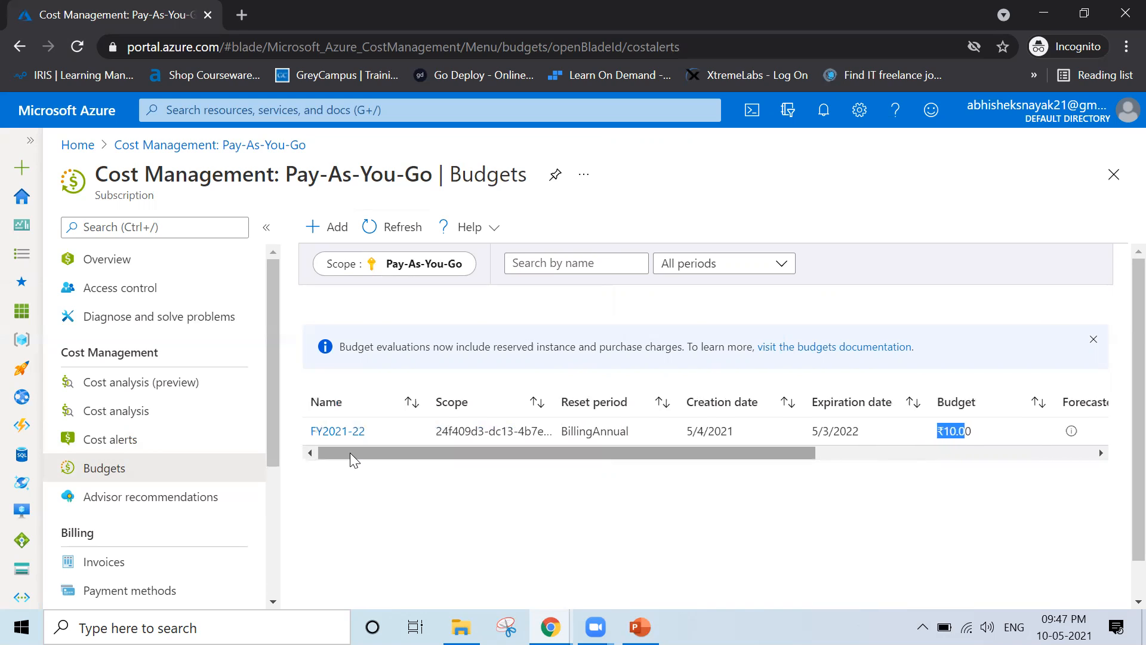
pyautogui.click(315, 431)
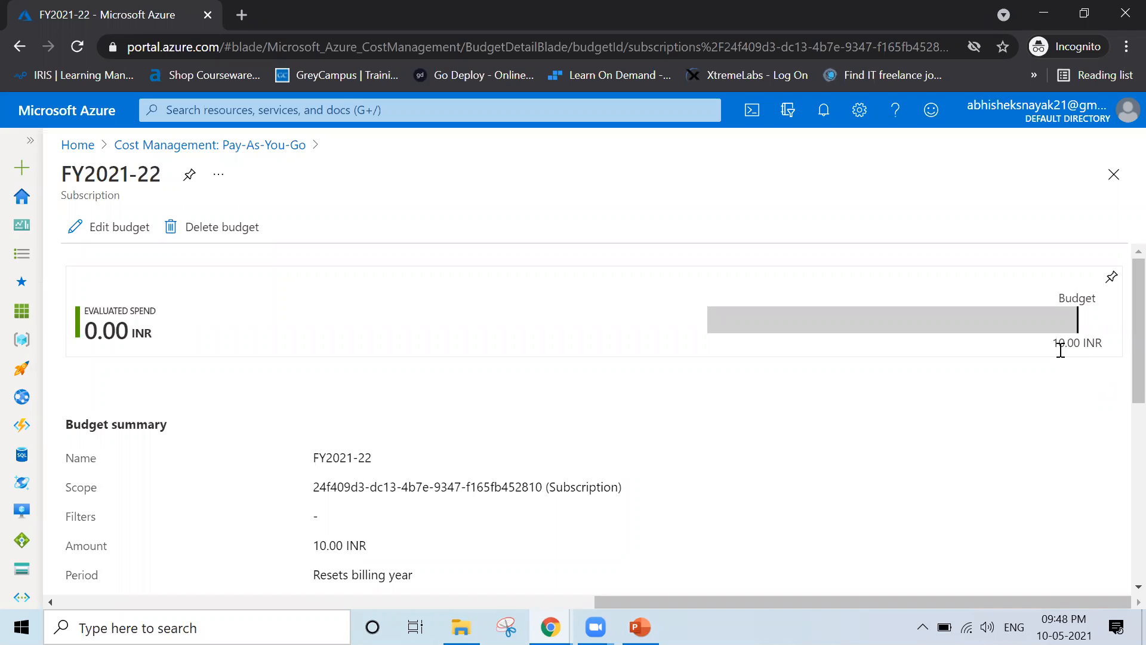
# Check FY2021-22's Action1 alert and e-mail recipient, refresh Budgets, and return to Azure Home
pyautogui.scroll(-3, 676, 581)
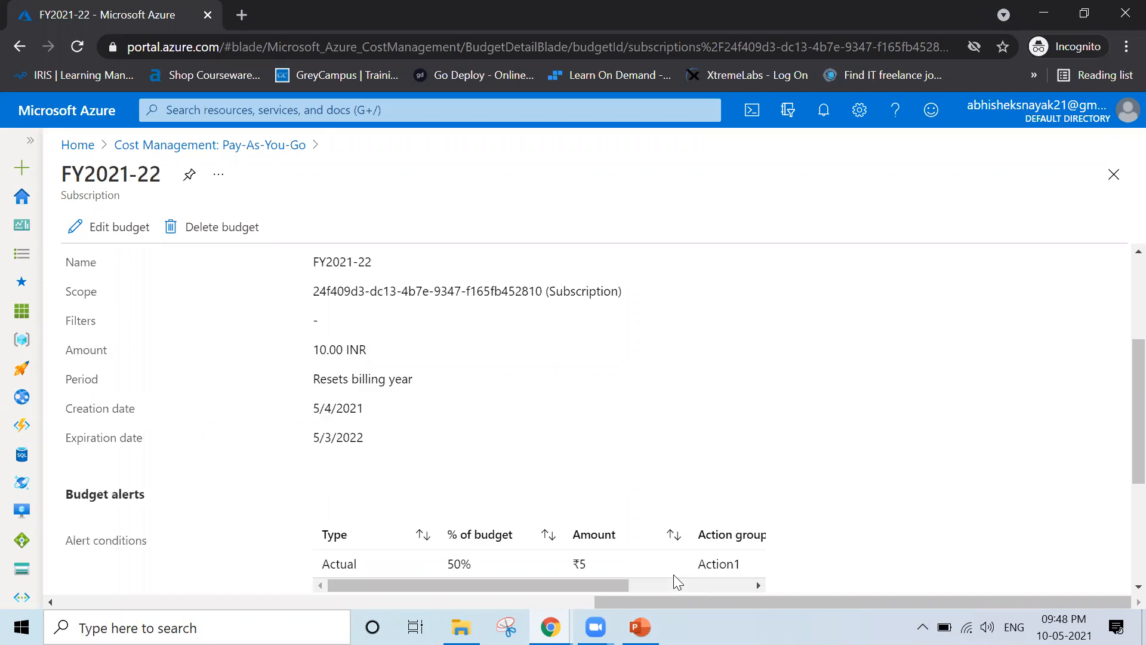
pyautogui.scroll(-3, 677, 582)
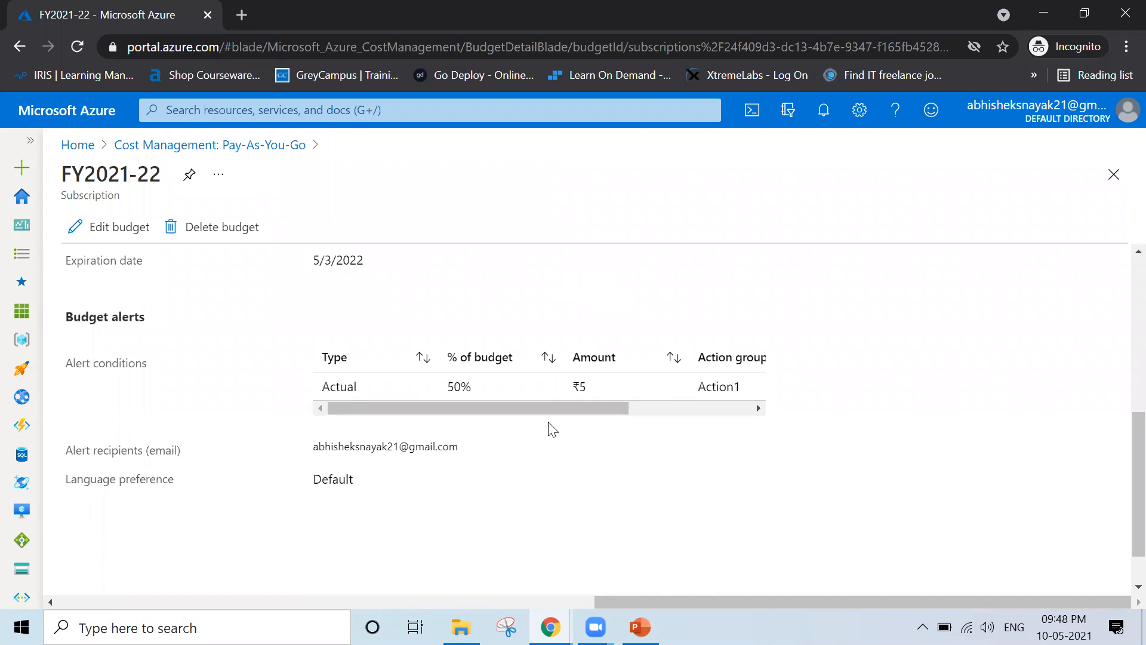
pyautogui.scroll(4, 686, 464)
pyautogui.scroll(2, 688, 465)
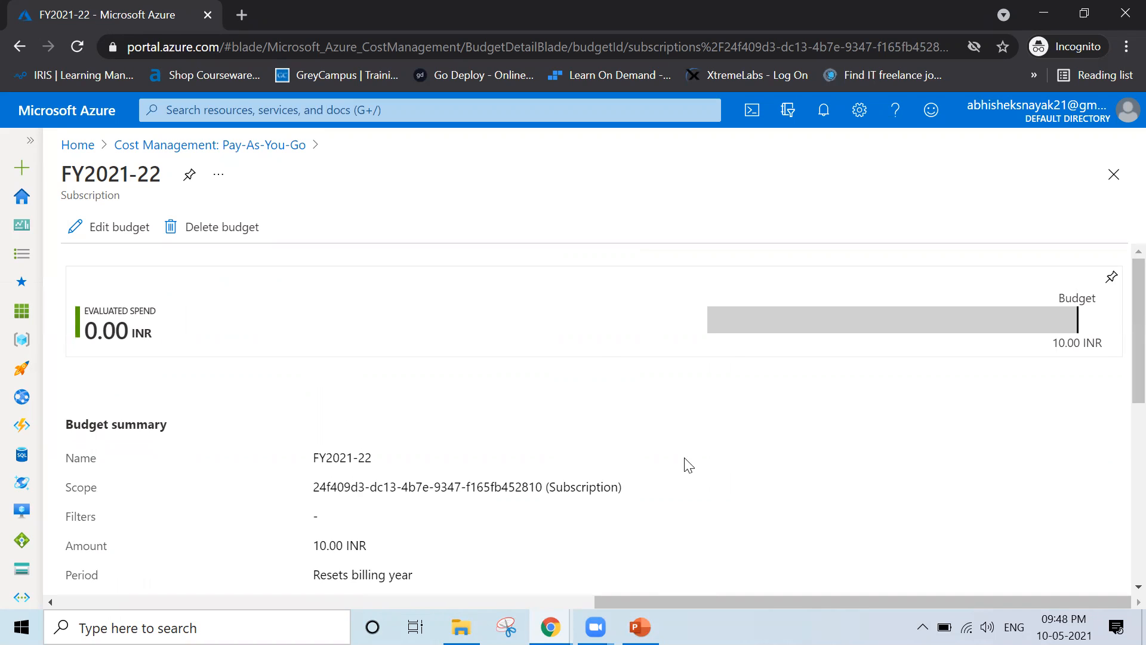
pyautogui.click(1114, 181)
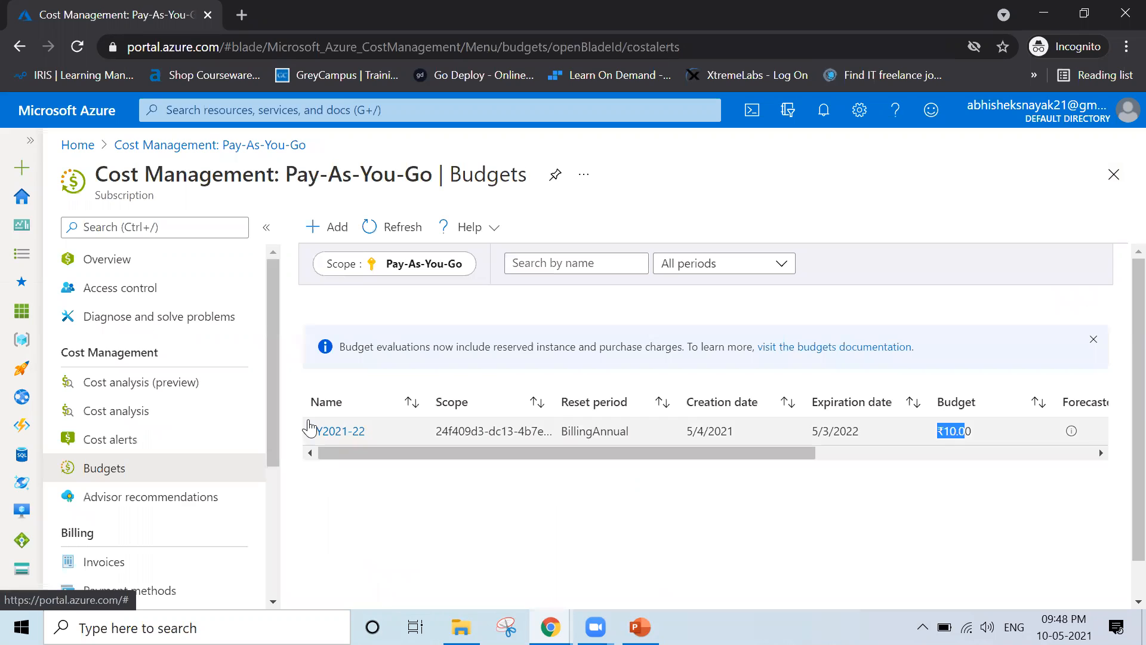
pyautogui.click(389, 231)
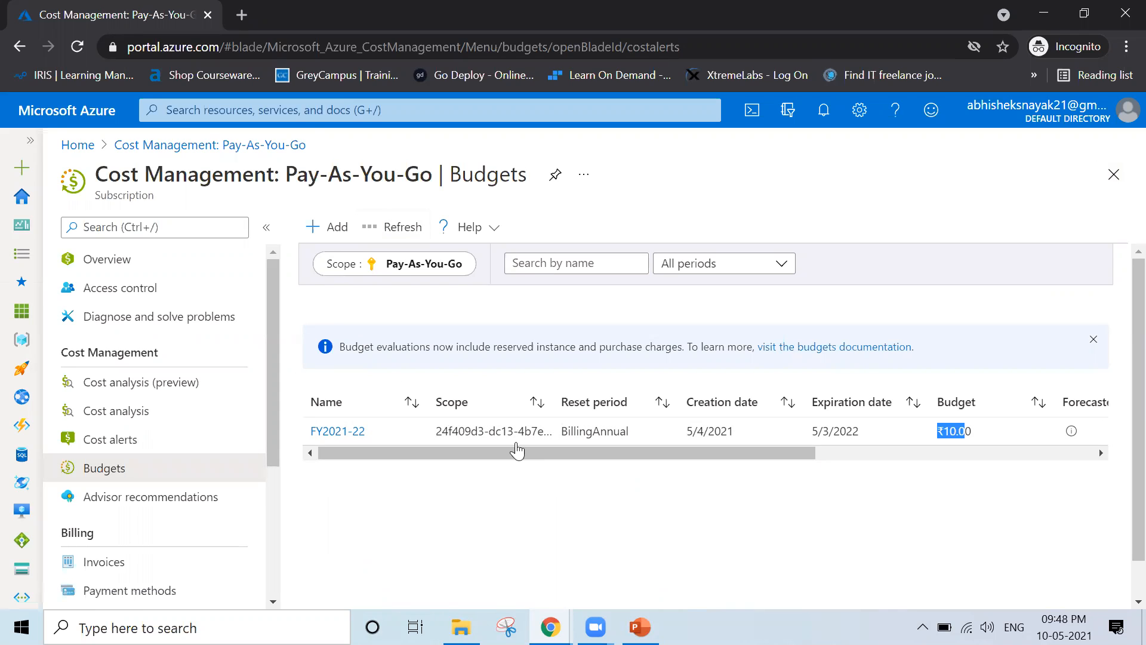
pyautogui.click(1113, 174)
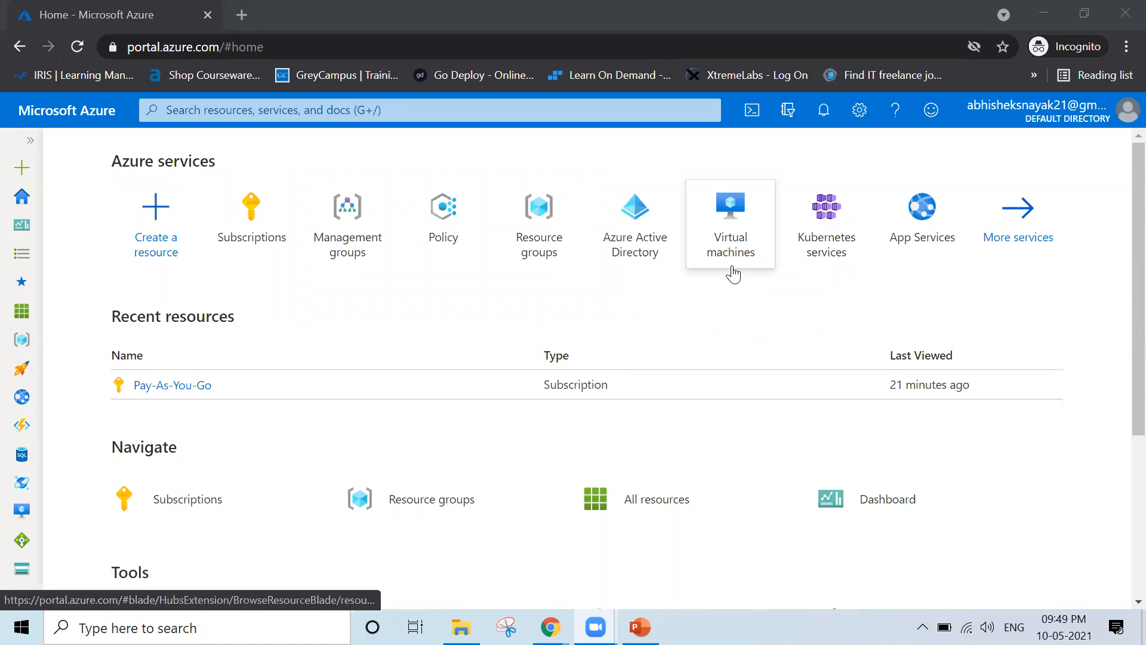
# Present PowerPoint slide 14 'Management Groups' as a full-screen slide show
pyautogui.moveTo(726, 259)
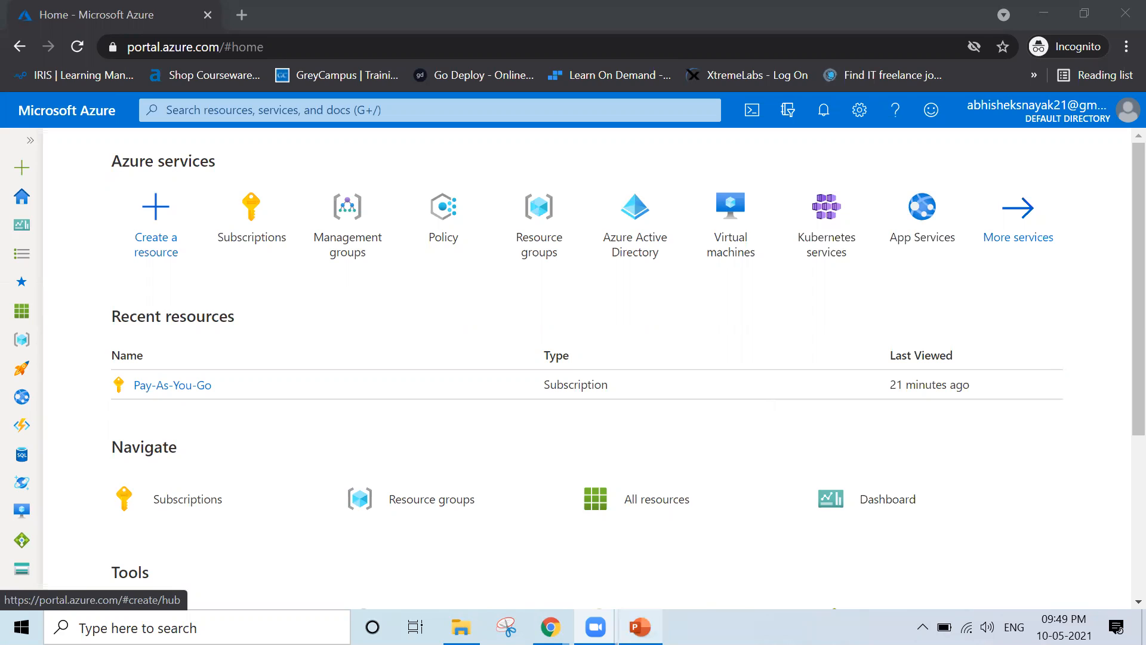
pyautogui.click(640, 626)
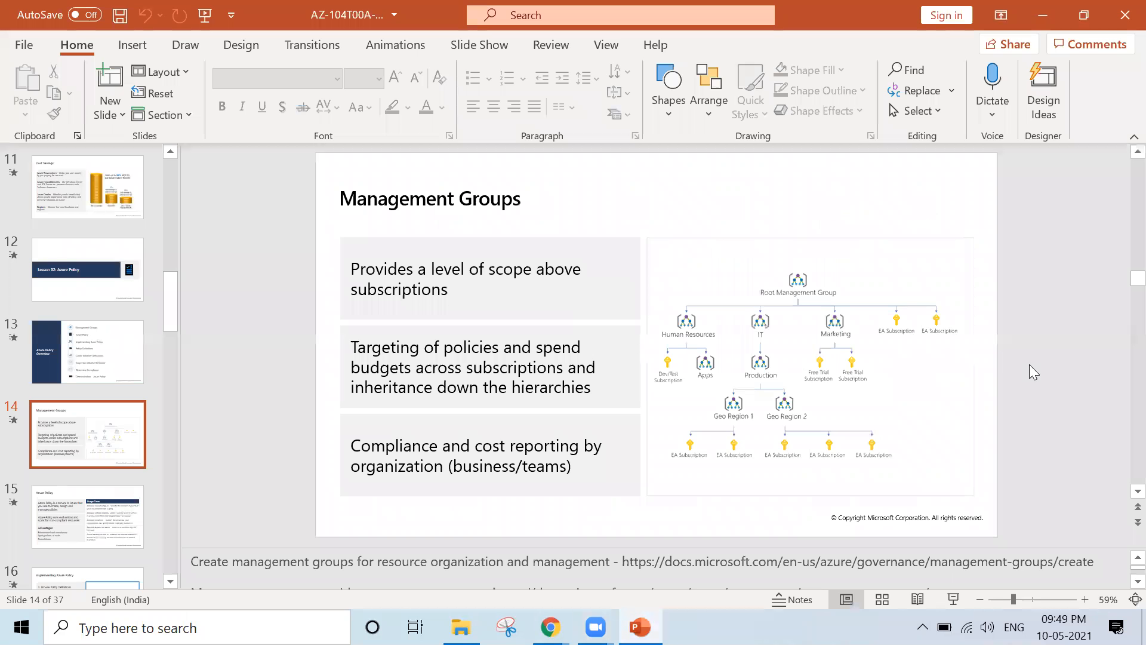
pyautogui.hotkey('shift', 'F5')
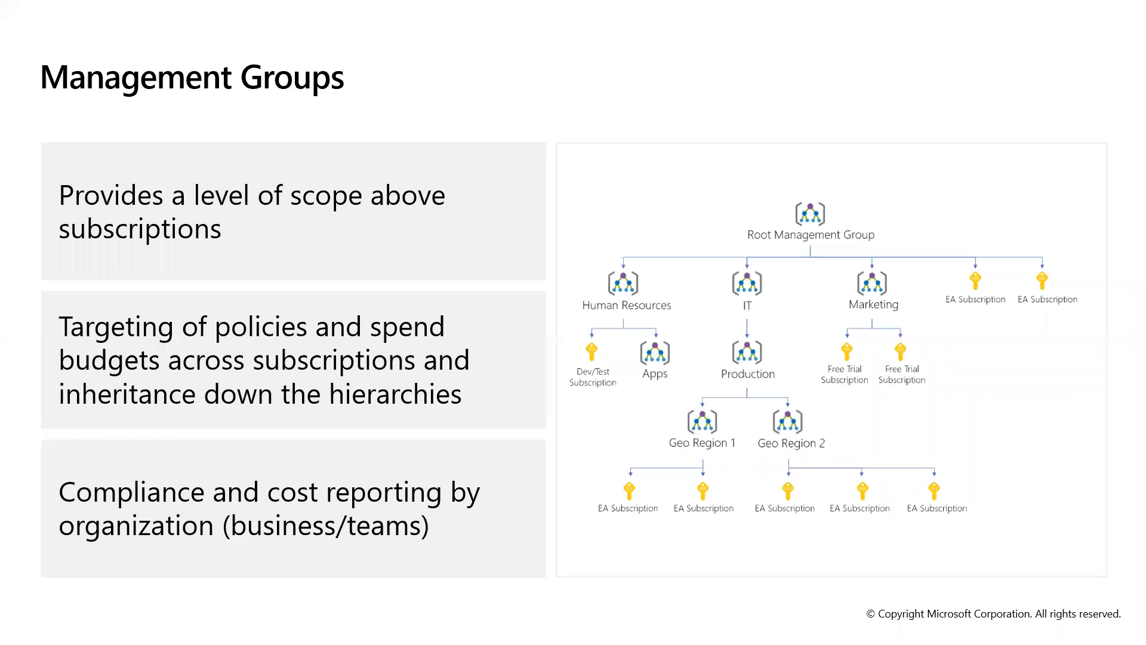
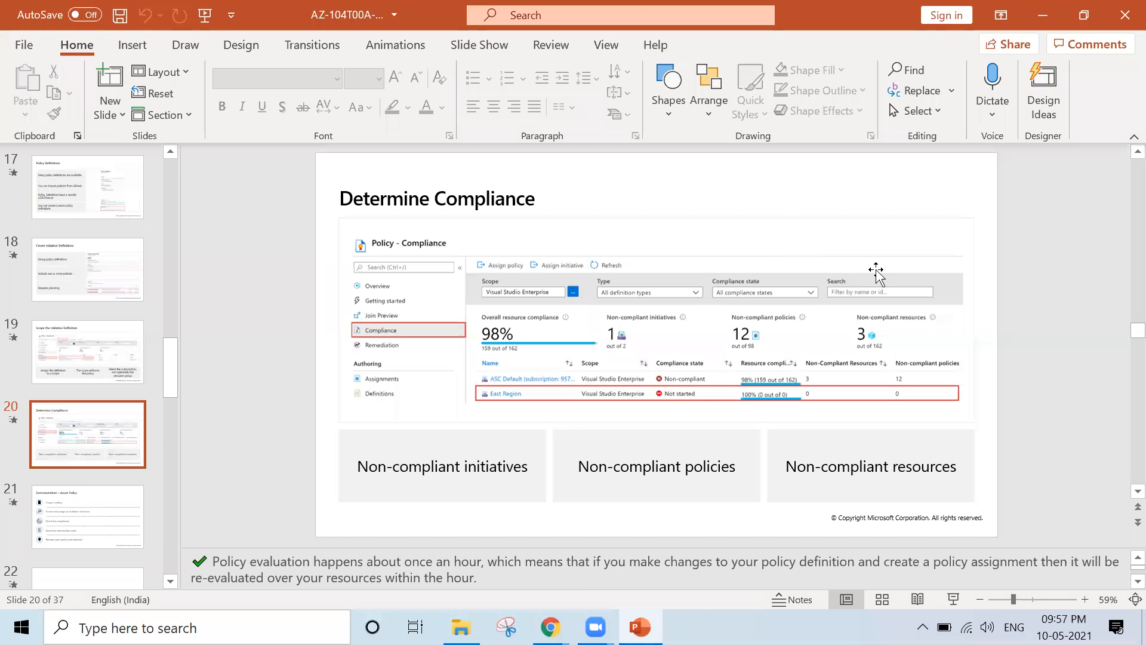
# Advance the deck to slide 21, Demonstration – Azure Policy, and switch to the Azure portal
pyautogui.press('Down')
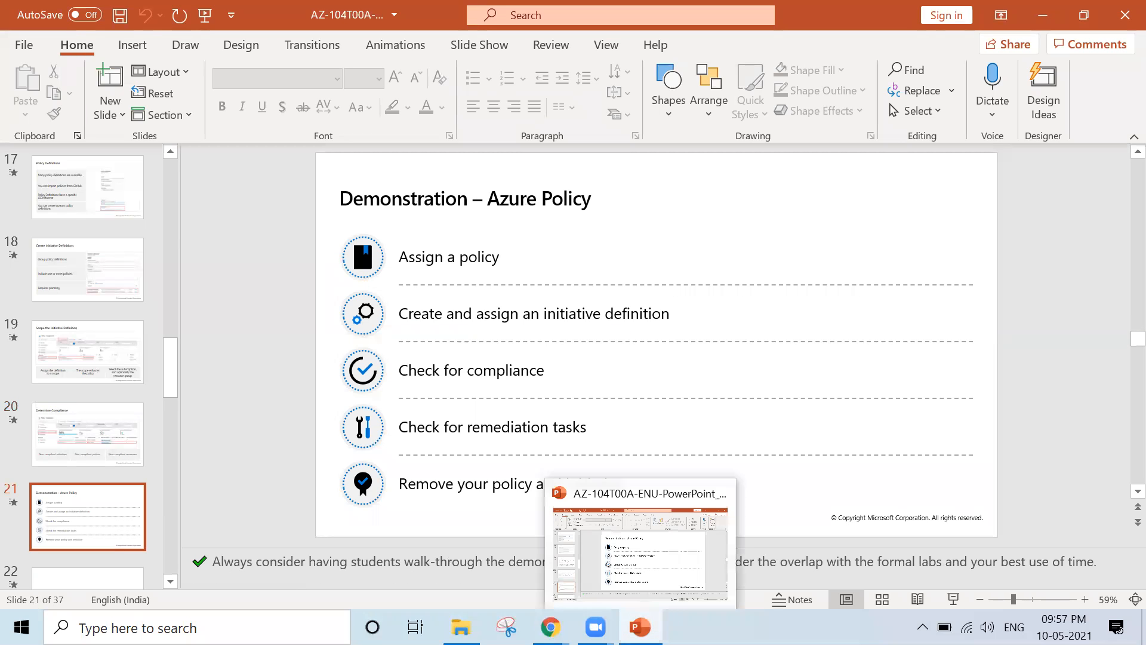
pyautogui.hotkey('alt', 'Tab')
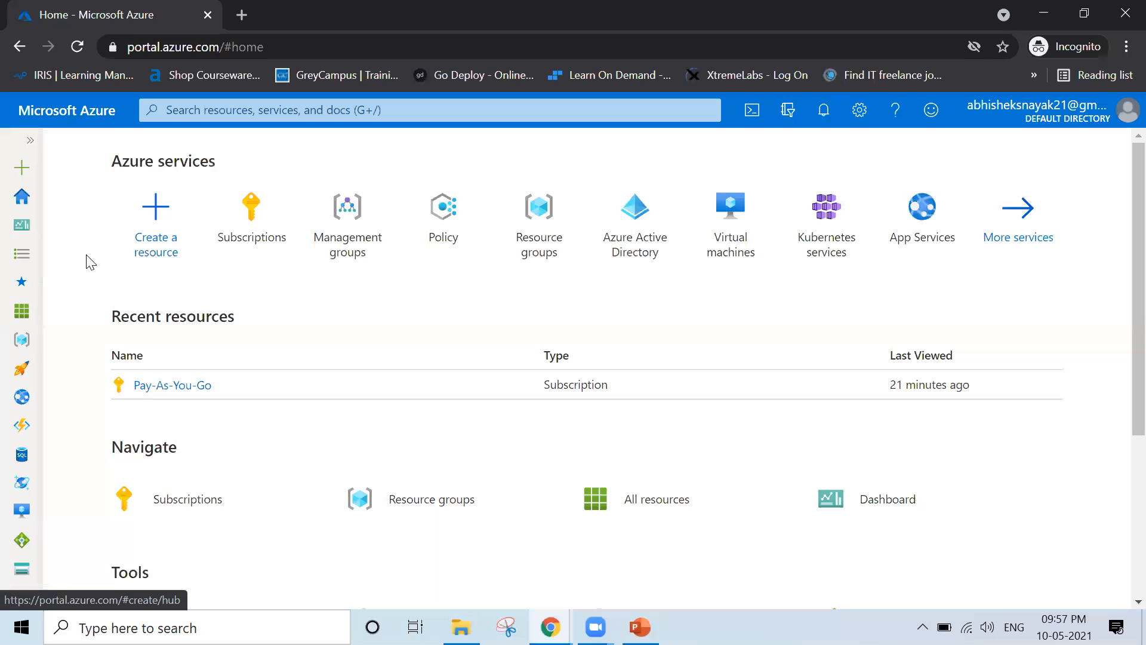
# Search 'policy', open the Policy service, and clear its menu filter to show all sections
pyautogui.click(224, 112)
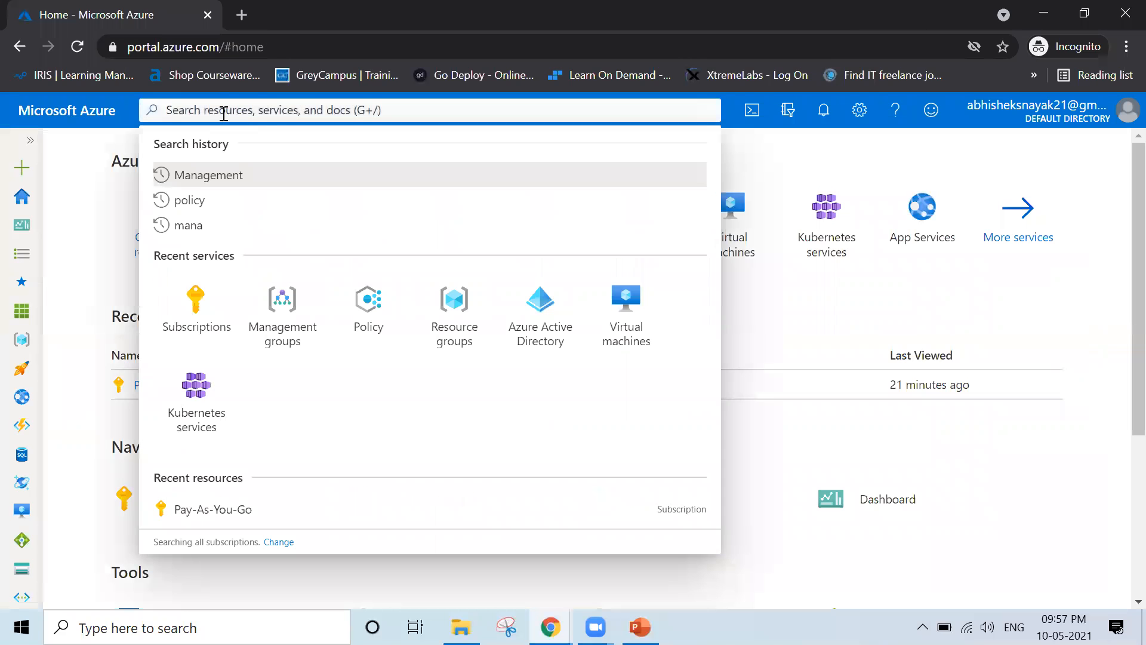
pyautogui.write('pol')
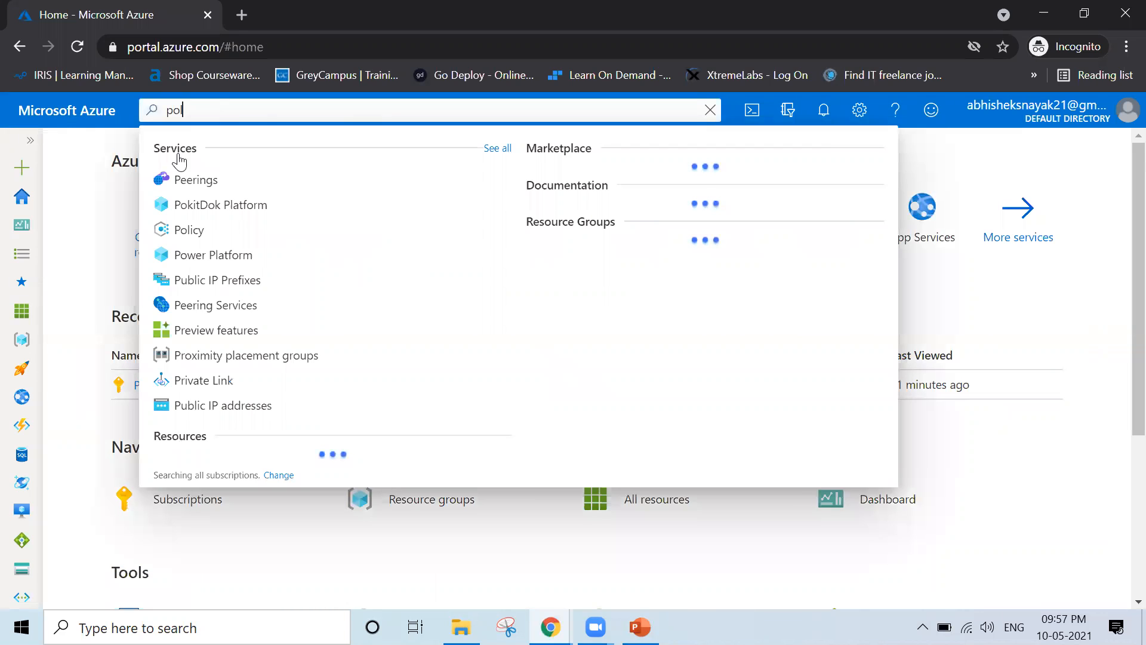
pyautogui.write('icy')
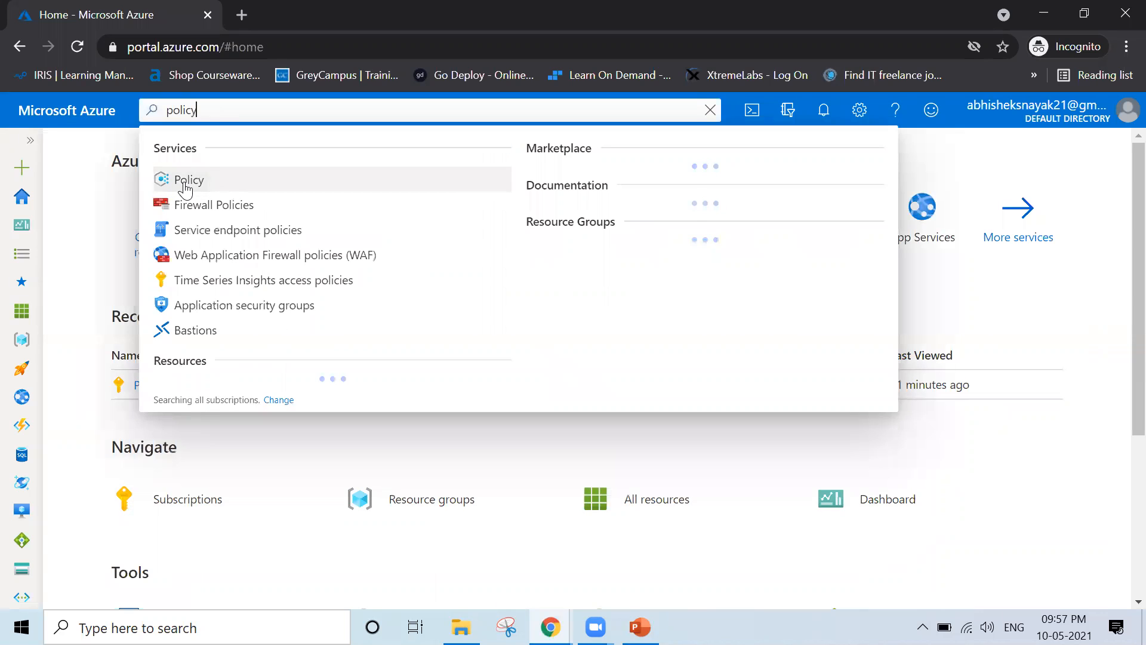
pyautogui.click(183, 187)
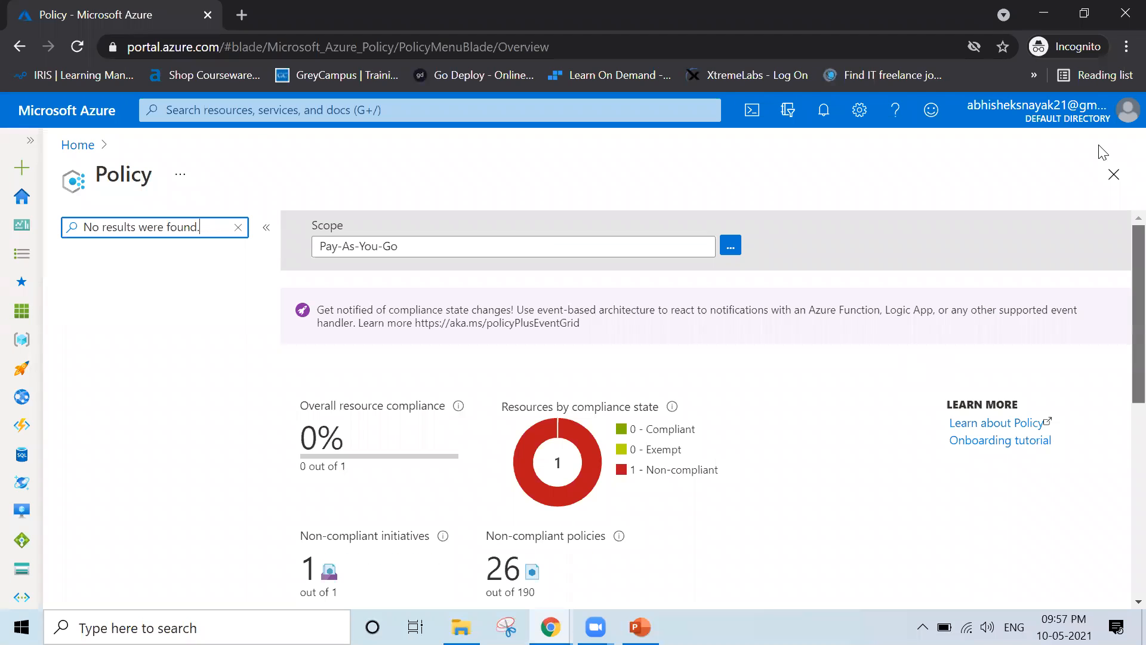
pyautogui.click(238, 227)
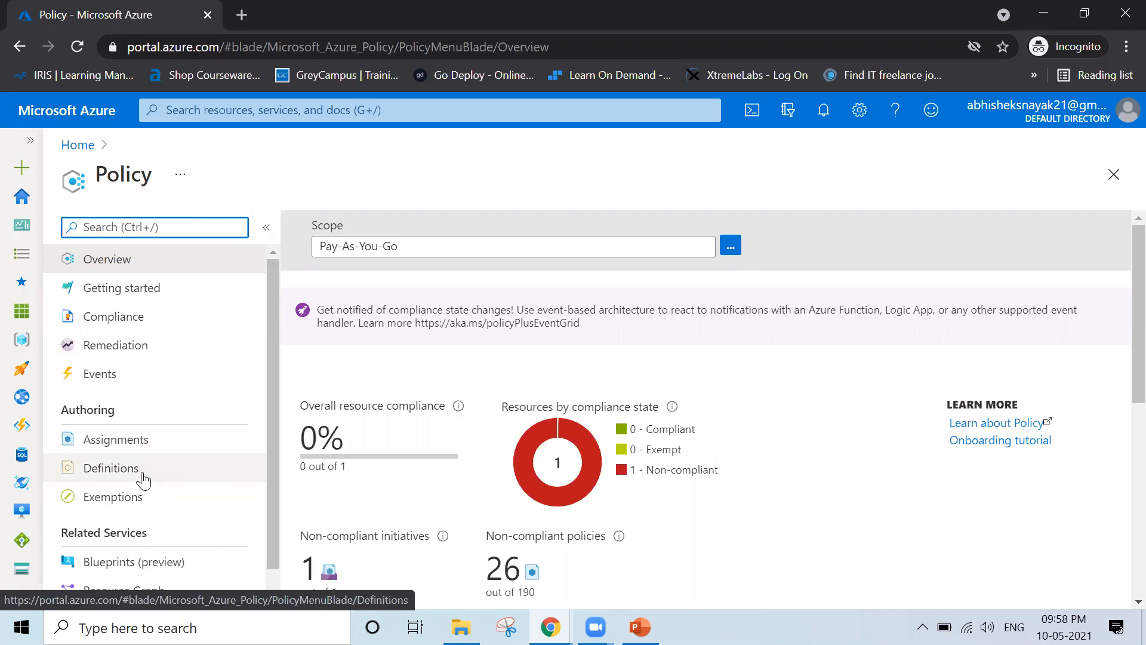
# Open Policy Definitions and widen the Name column to show full definition names
pyautogui.click(162, 480)
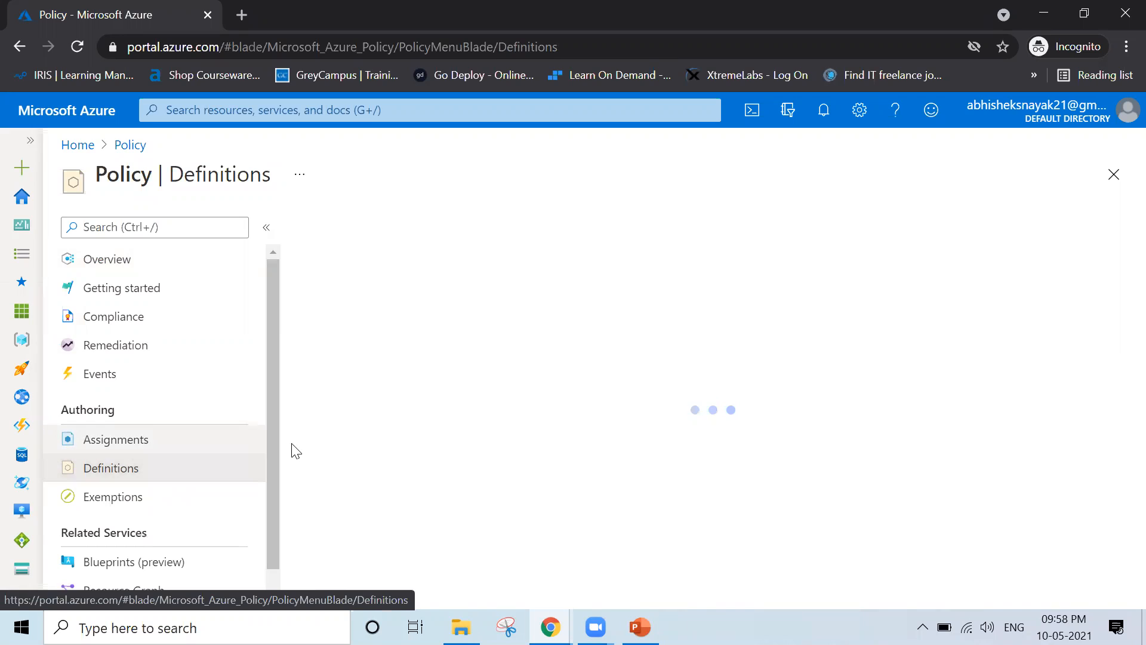
pyautogui.scroll(-1, 267, 488)
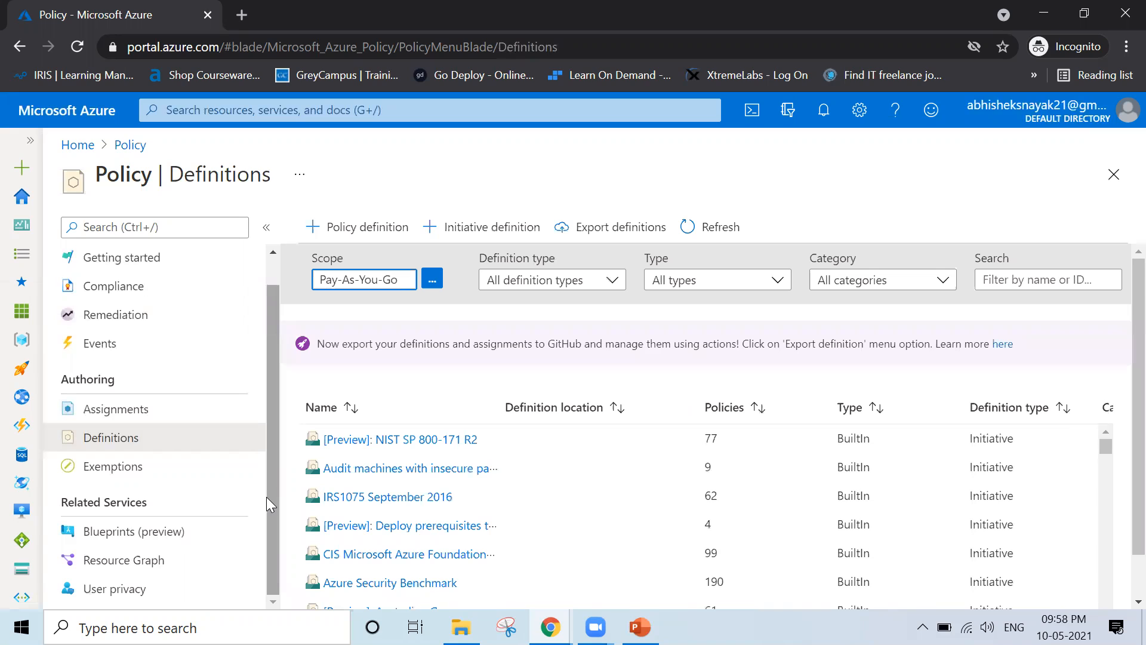
pyautogui.click(501, 399)
pyautogui.moveTo(501, 398); pyautogui.dragTo(642, 396)
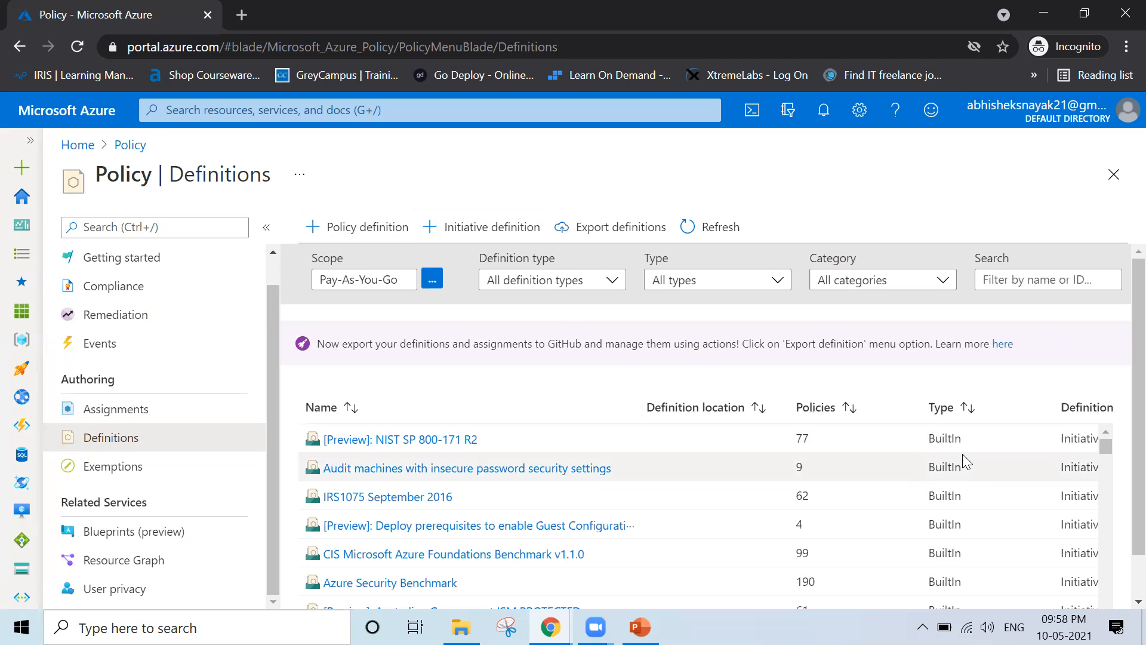
# Scroll through the built-in definitions list and return to its top
pyautogui.scroll(-1, 1120, 495)
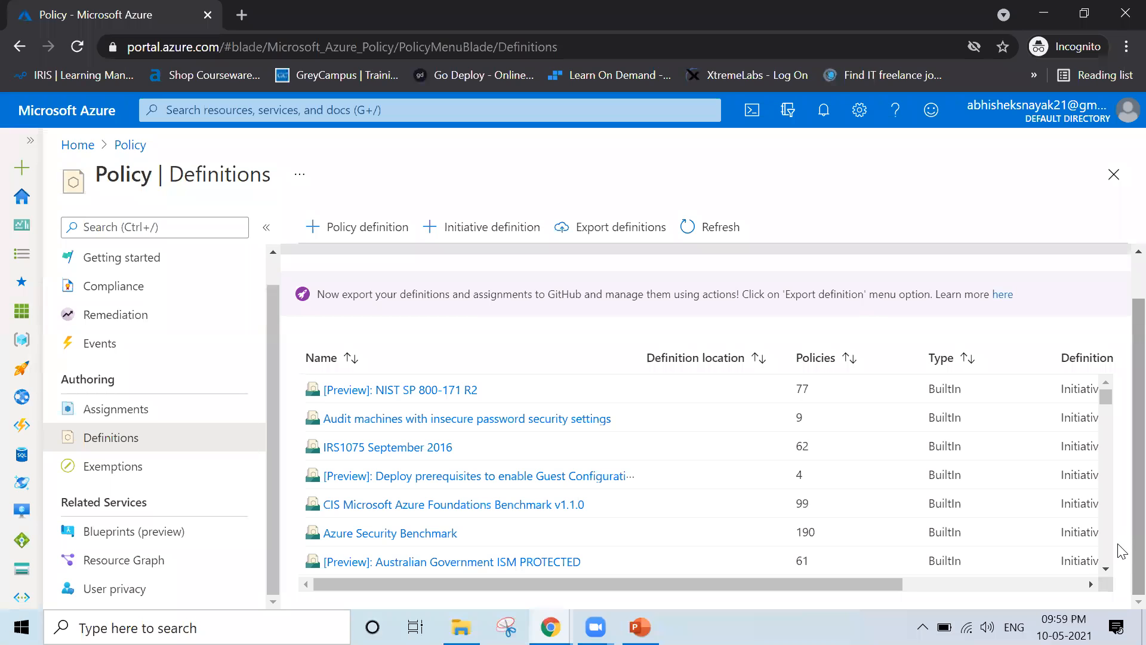
pyautogui.scroll(-3, 1105, 573)
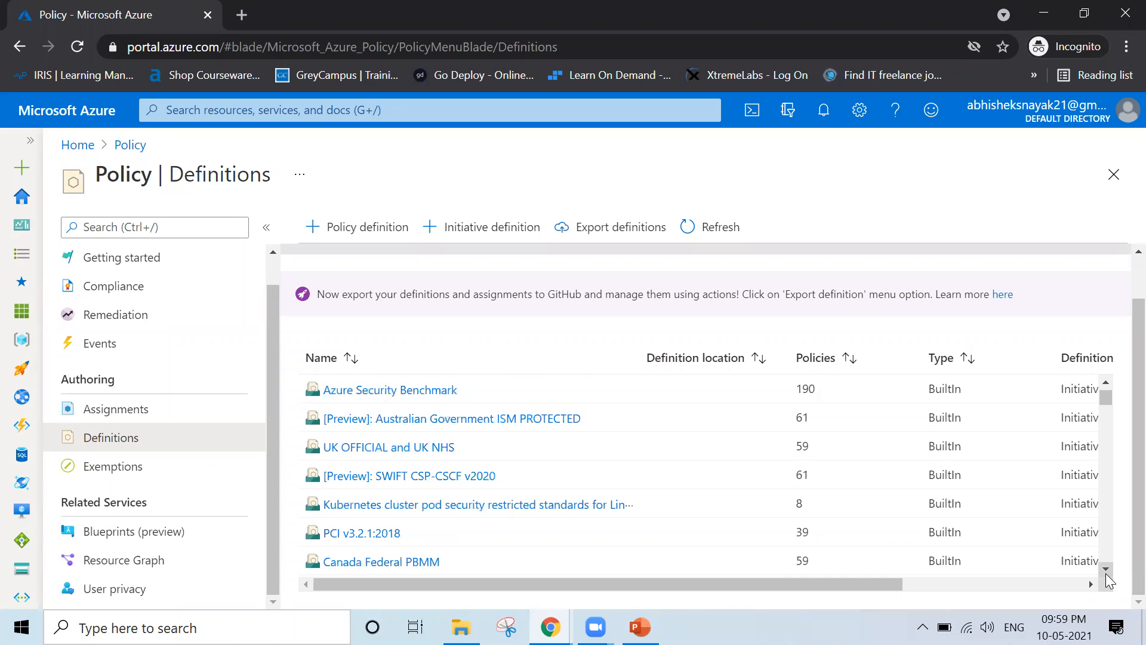
pyautogui.click(1105, 570)
pyautogui.click(1106, 571)
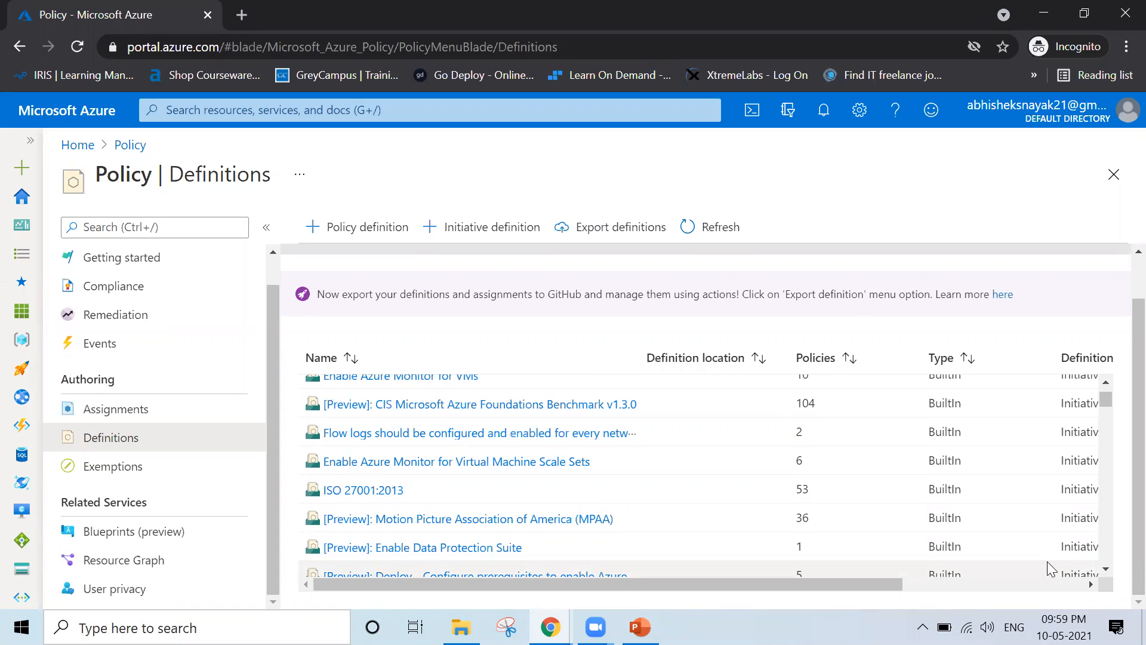
pyautogui.scroll(-4, 1106, 578)
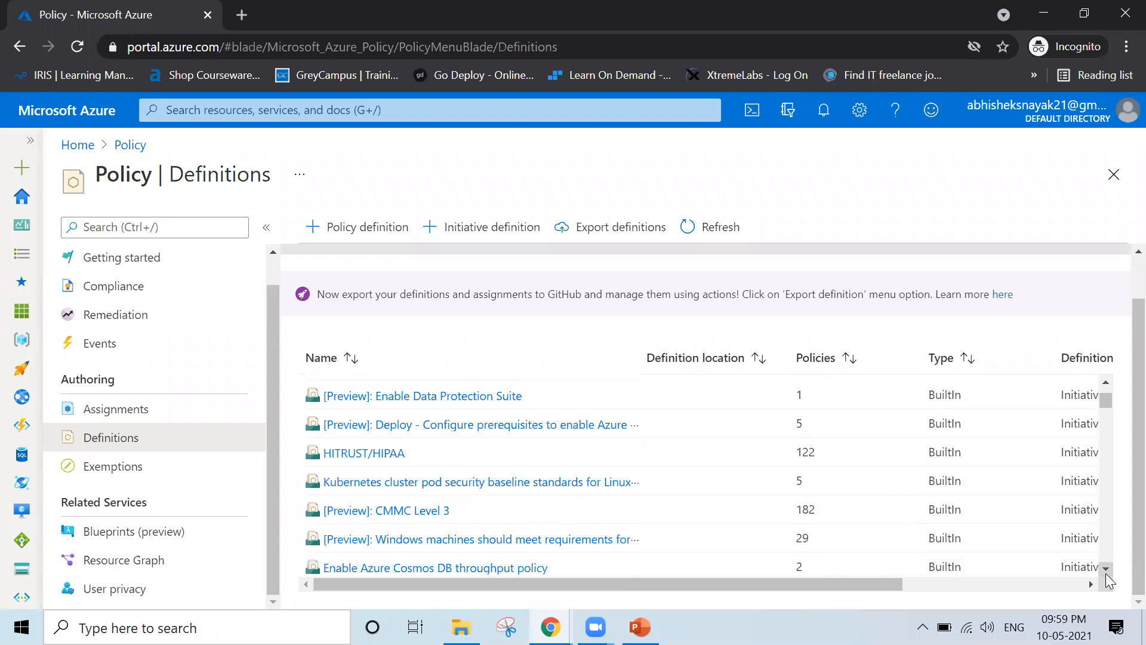
pyautogui.scroll(-6, 1105, 573)
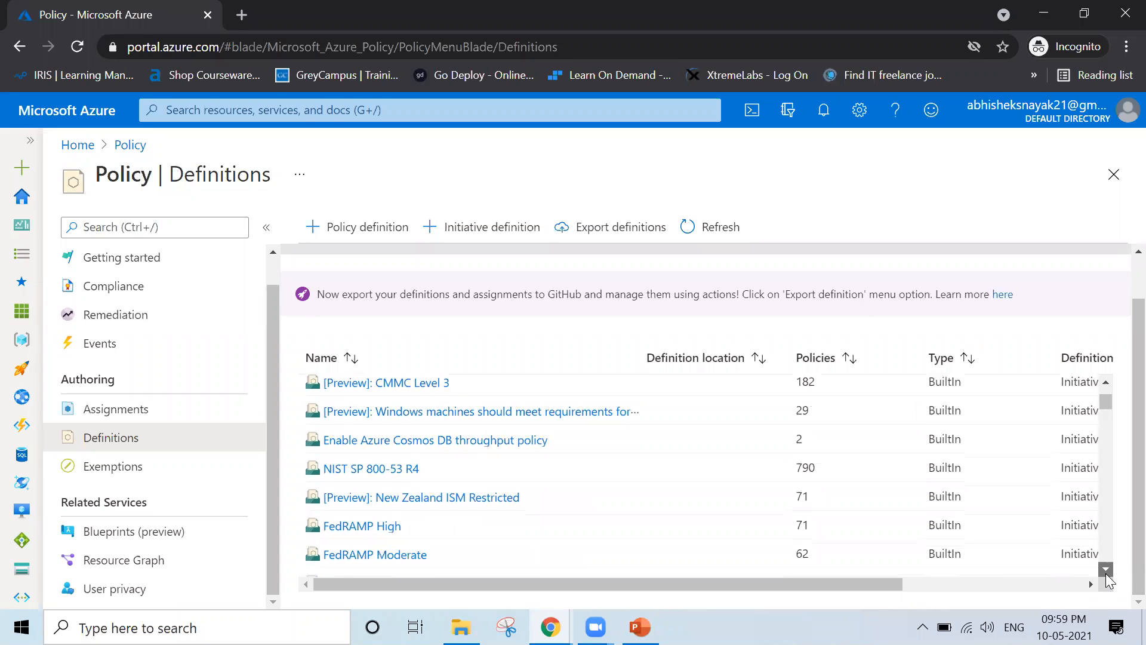
pyautogui.scroll(-2, 1105, 573)
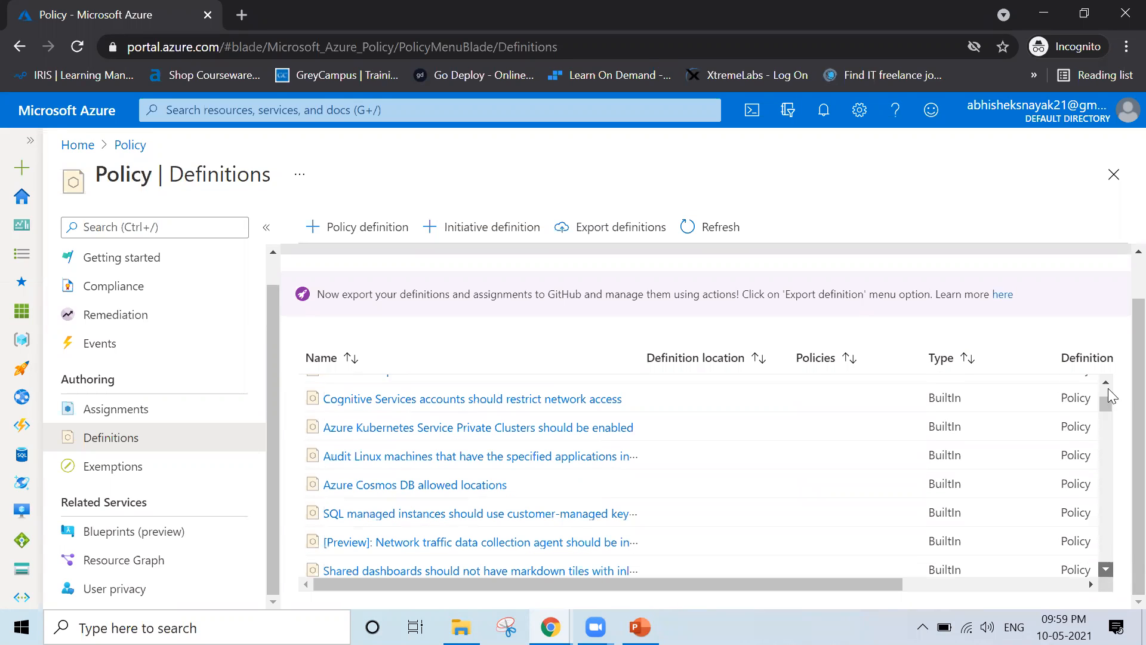
pyautogui.moveTo(1107, 399); pyautogui.dragTo(1106, 380)
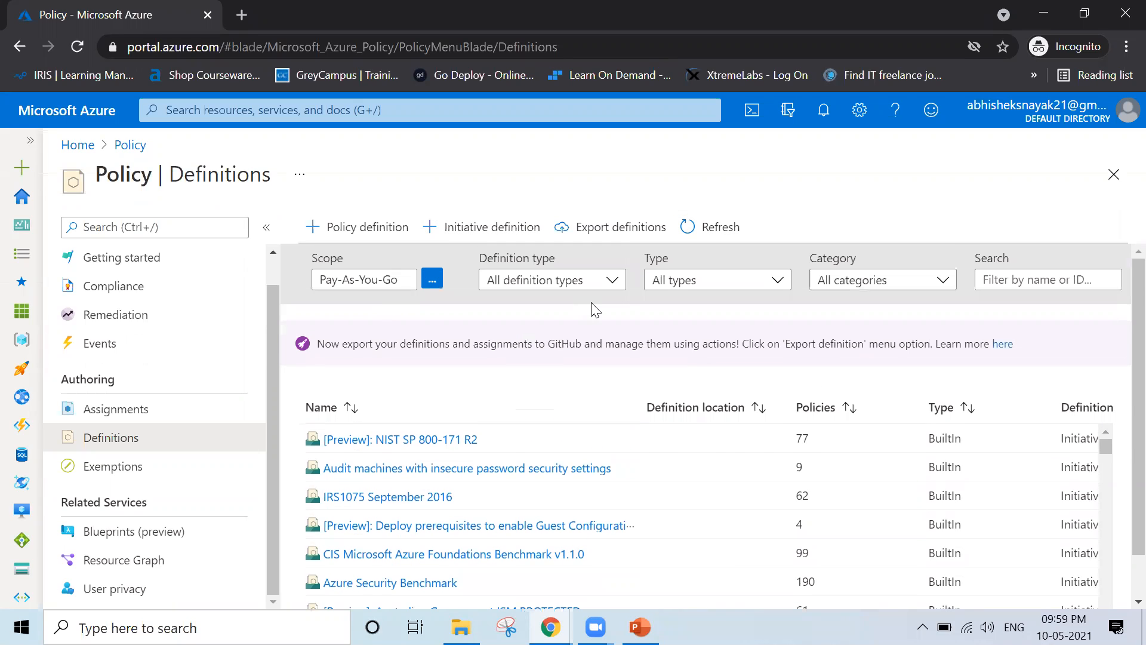
# Filter definitions by 'Allowed Location' and open the Allowed locations definition
pyautogui.click(1066, 279)
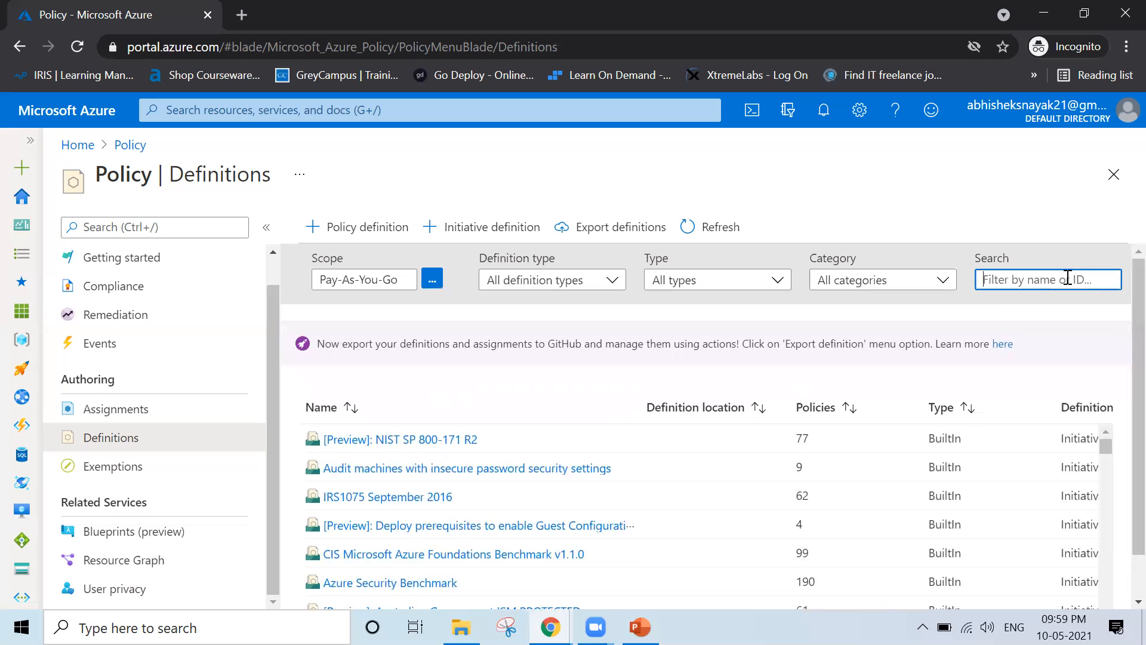
pyautogui.write('Allowed Location')
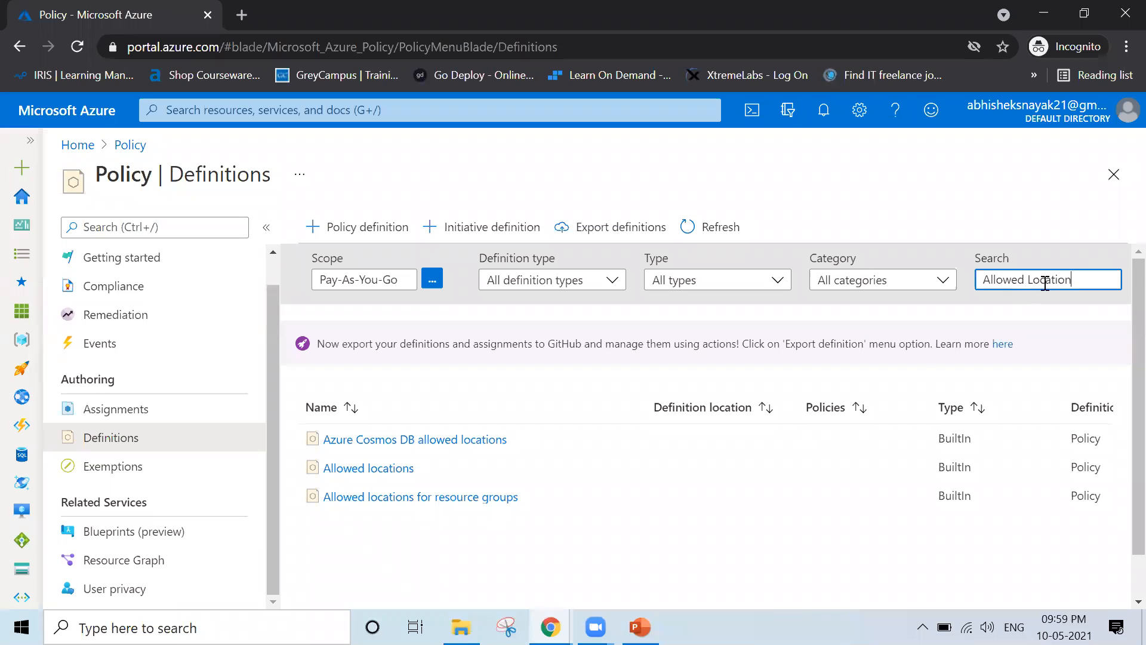
pyautogui.click(362, 472)
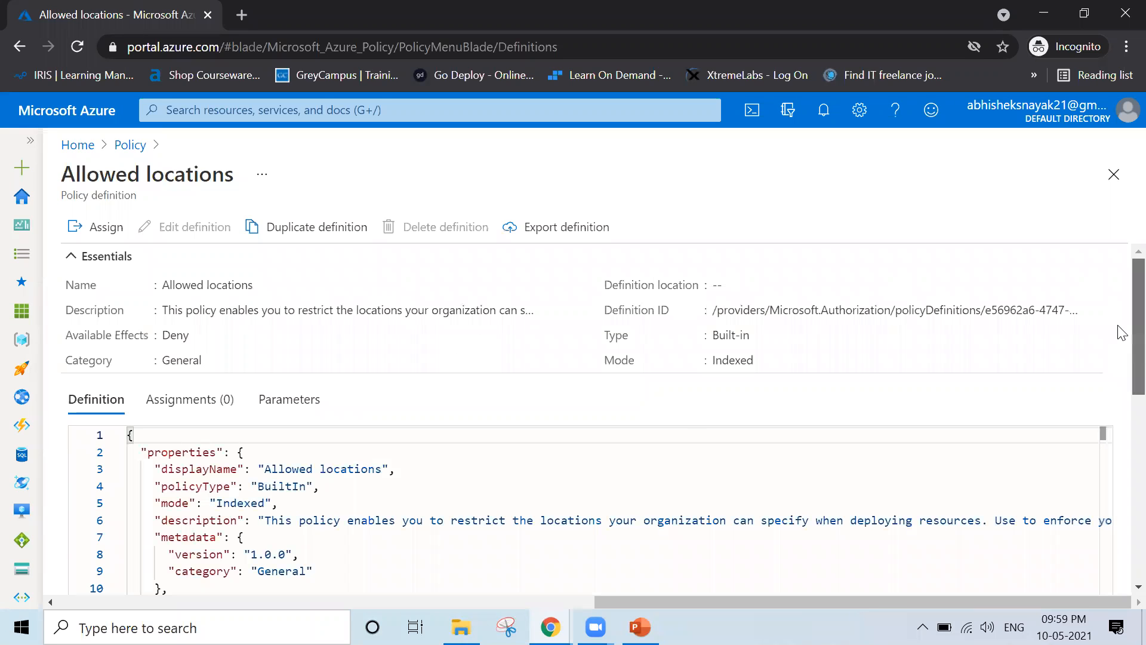
# Review the Allowed locations definition's Deny effect and JSON rule, then select its title
pyautogui.scroll(-3, 1122, 407)
pyautogui.scroll(-1, 1122, 407)
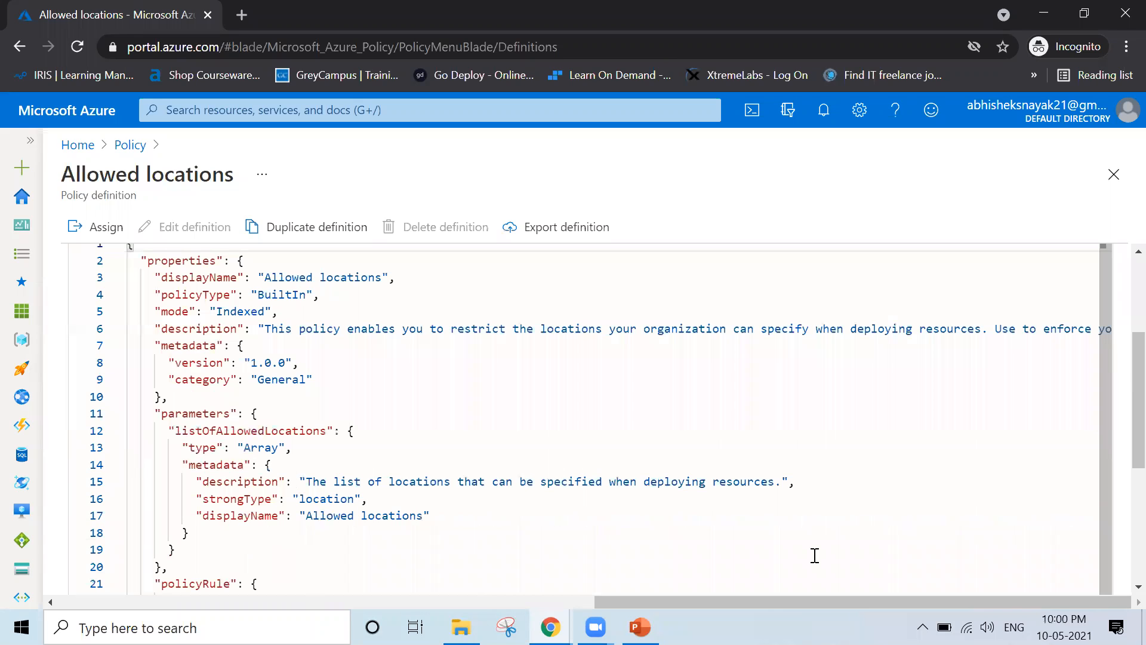
pyautogui.scroll(-5, 815, 556)
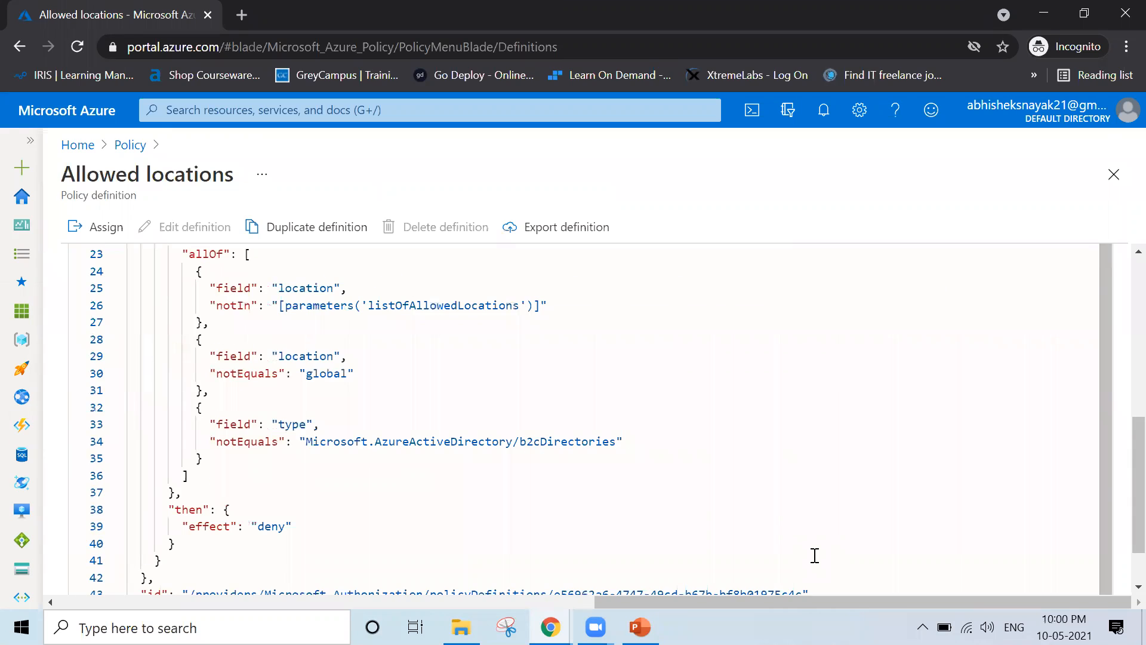
pyautogui.scroll(1, 815, 556)
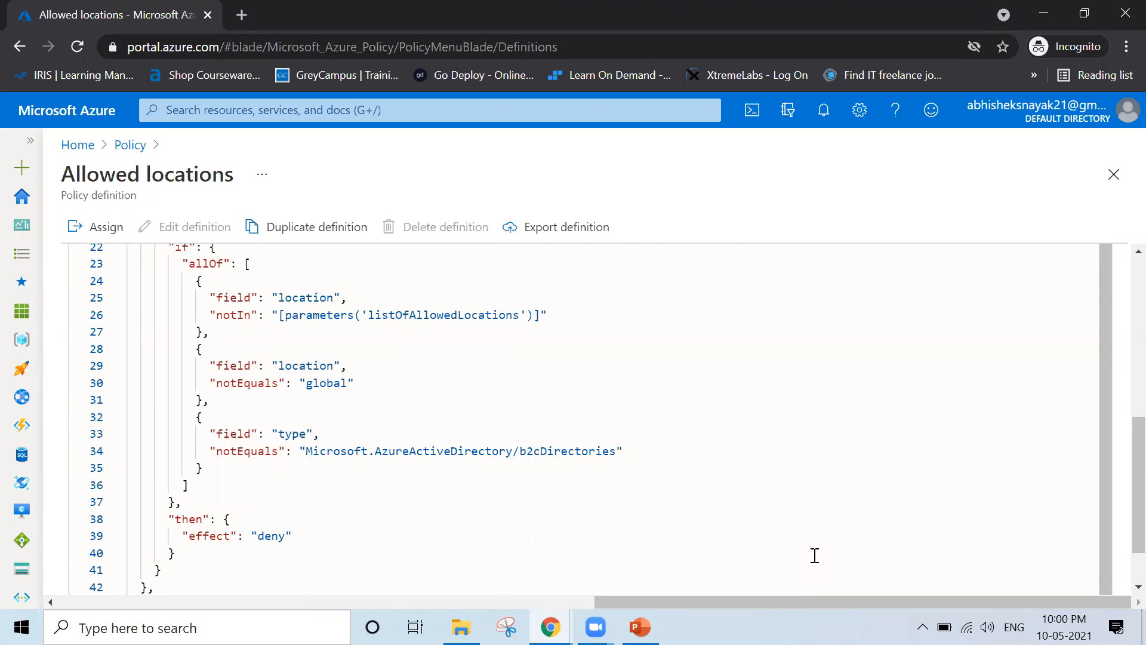
pyautogui.scroll(-2, 814, 556)
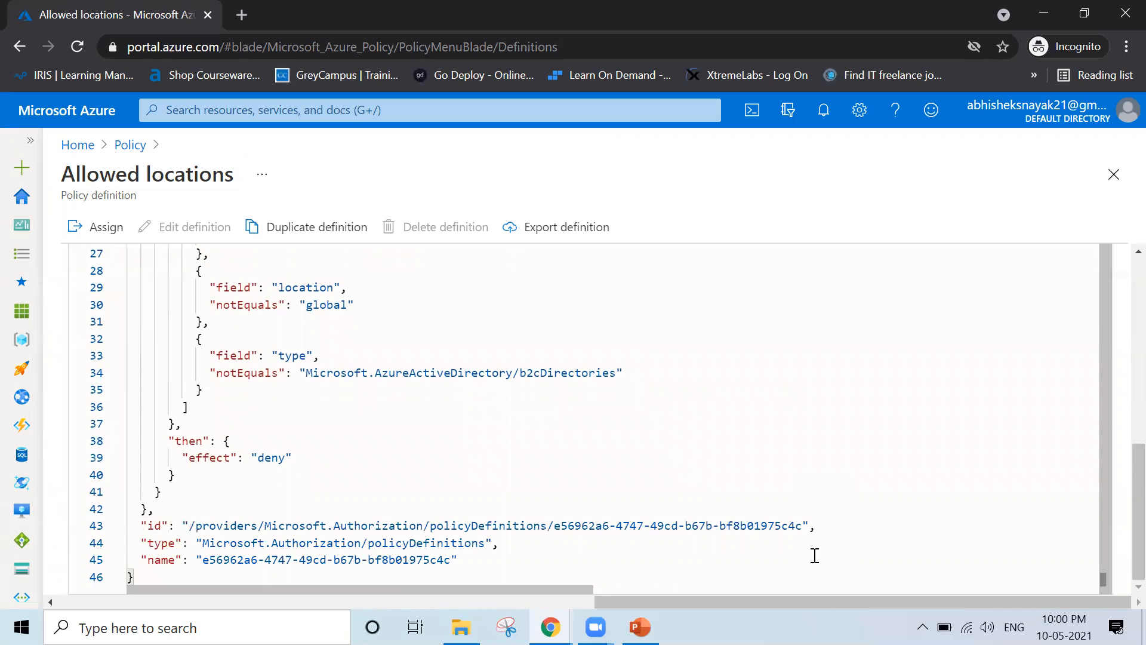
pyautogui.scroll(10, 815, 555)
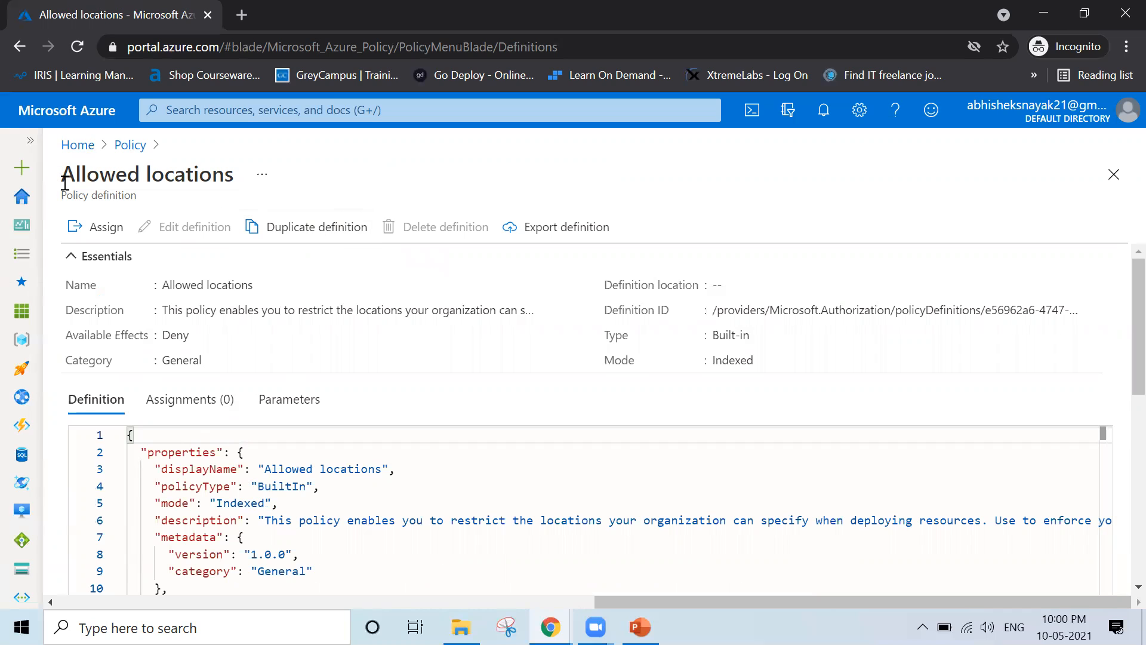
pyautogui.moveTo(63, 178); pyautogui.dragTo(234, 181)
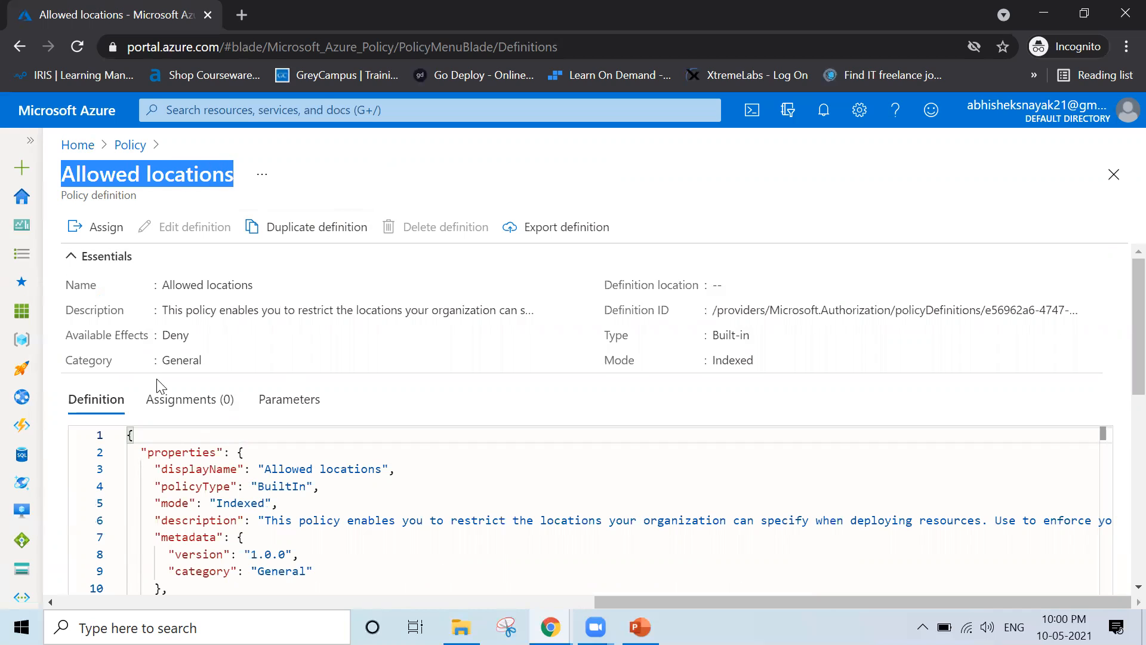
# Start an Allowed locations assignment and bring up its Scope picker
pyautogui.click(81, 233)
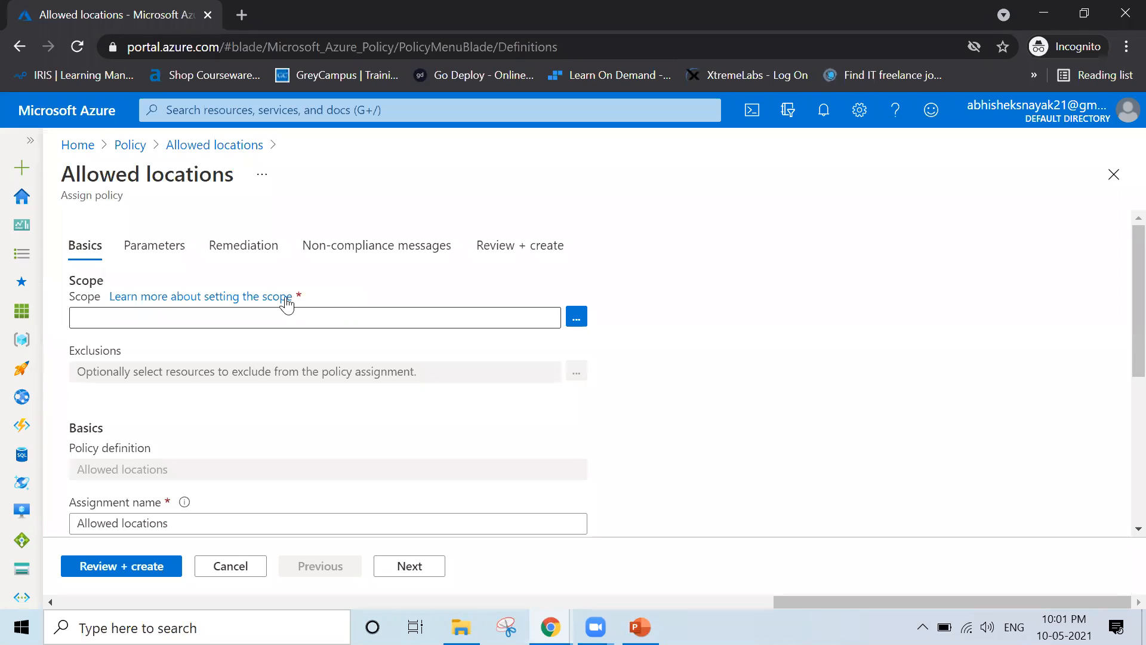
pyautogui.click(576, 324)
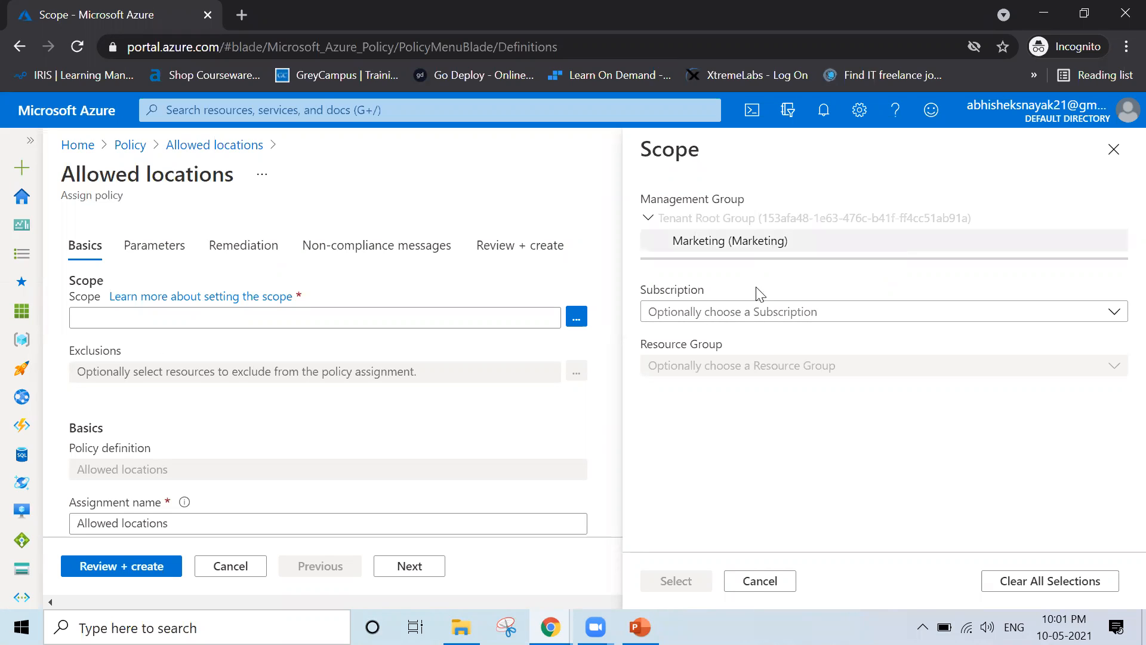
# Scope the assignment to the Training resource group in the Pay-As-You-Go subscription
pyautogui.click(774, 314)
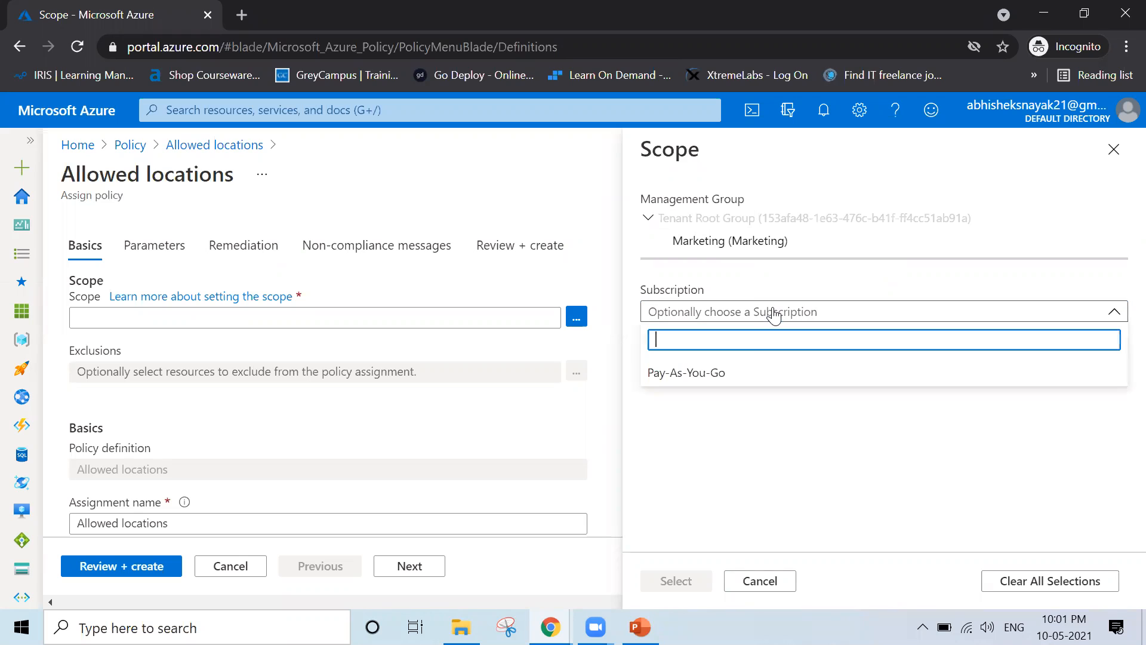
pyautogui.click(735, 375)
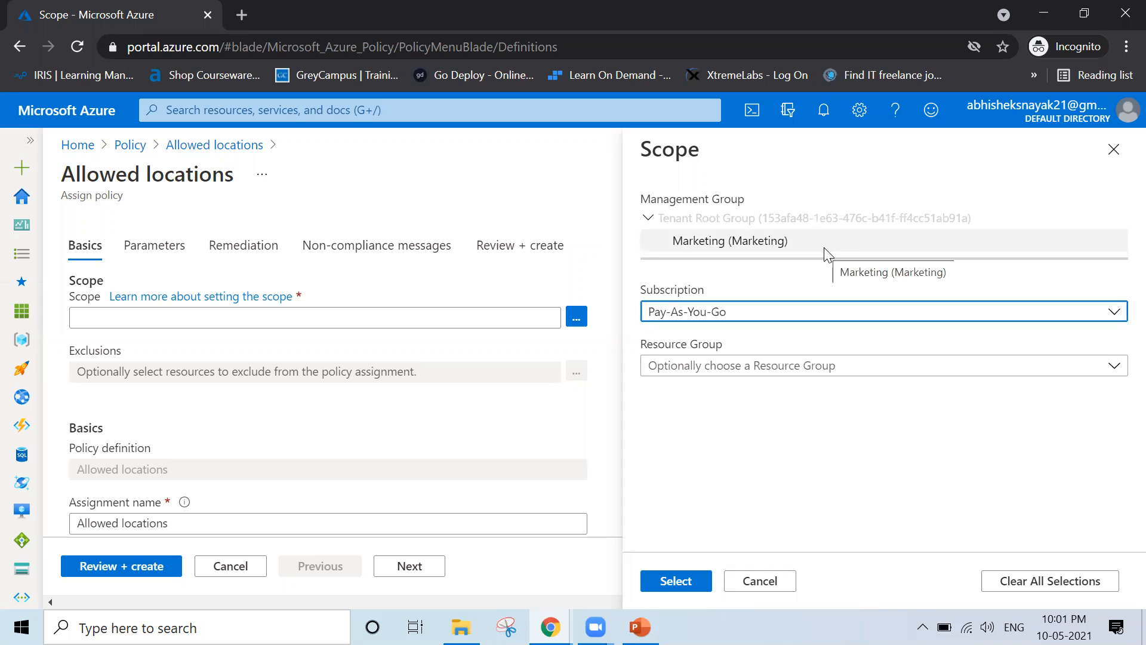
pyautogui.click(731, 245)
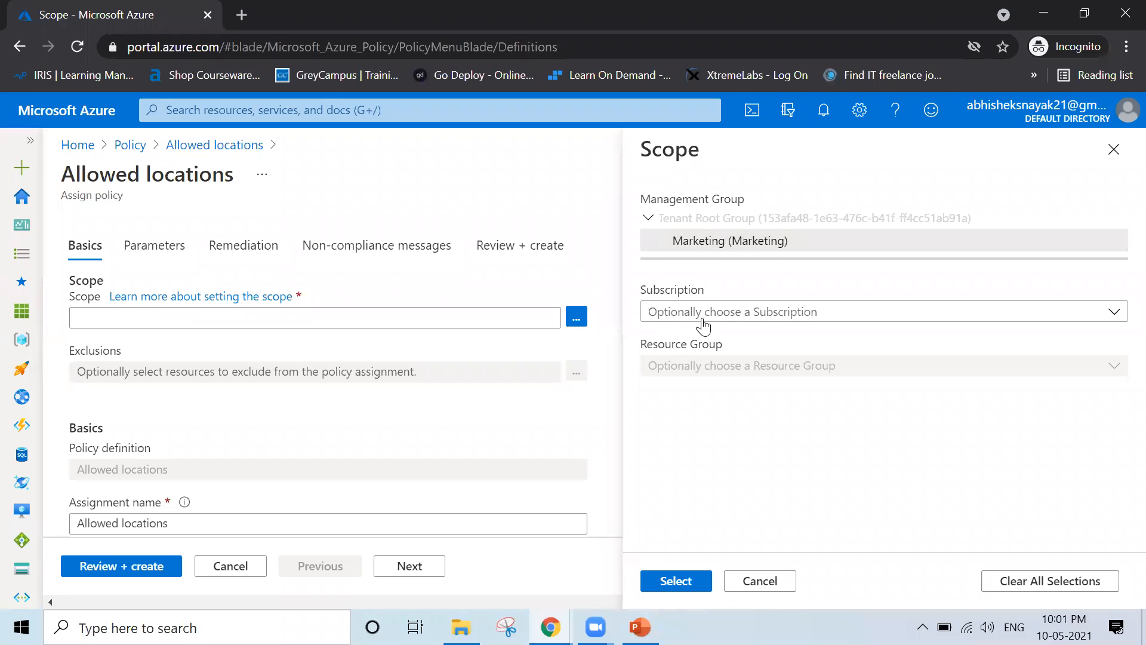
pyautogui.click(826, 317)
pyautogui.click(689, 375)
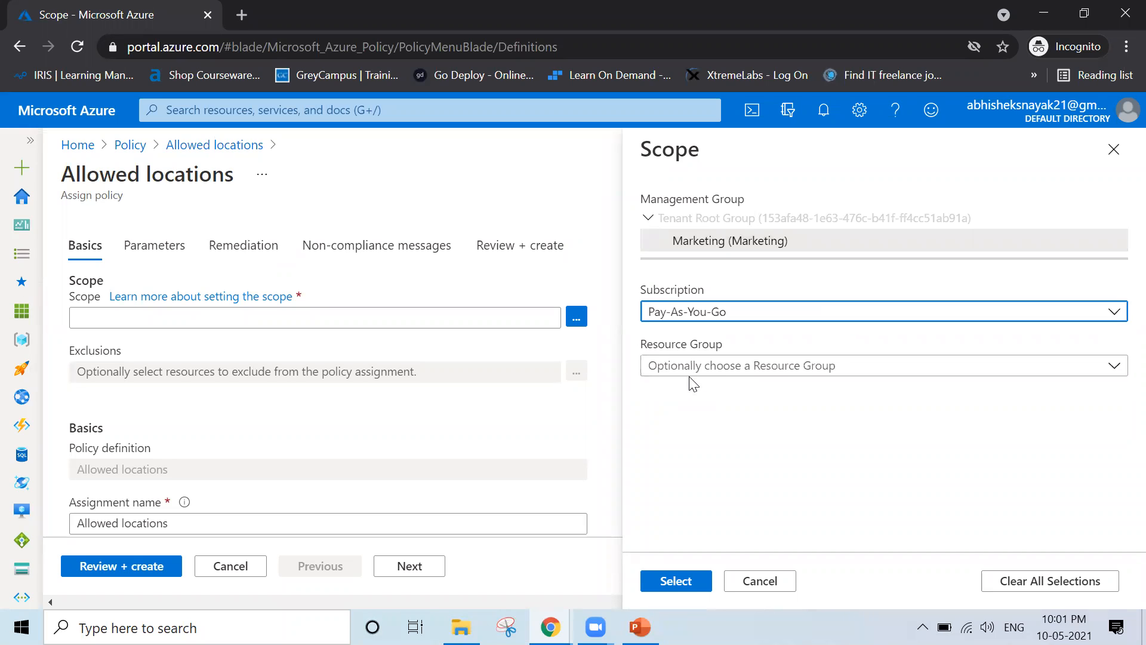
pyautogui.click(705, 423)
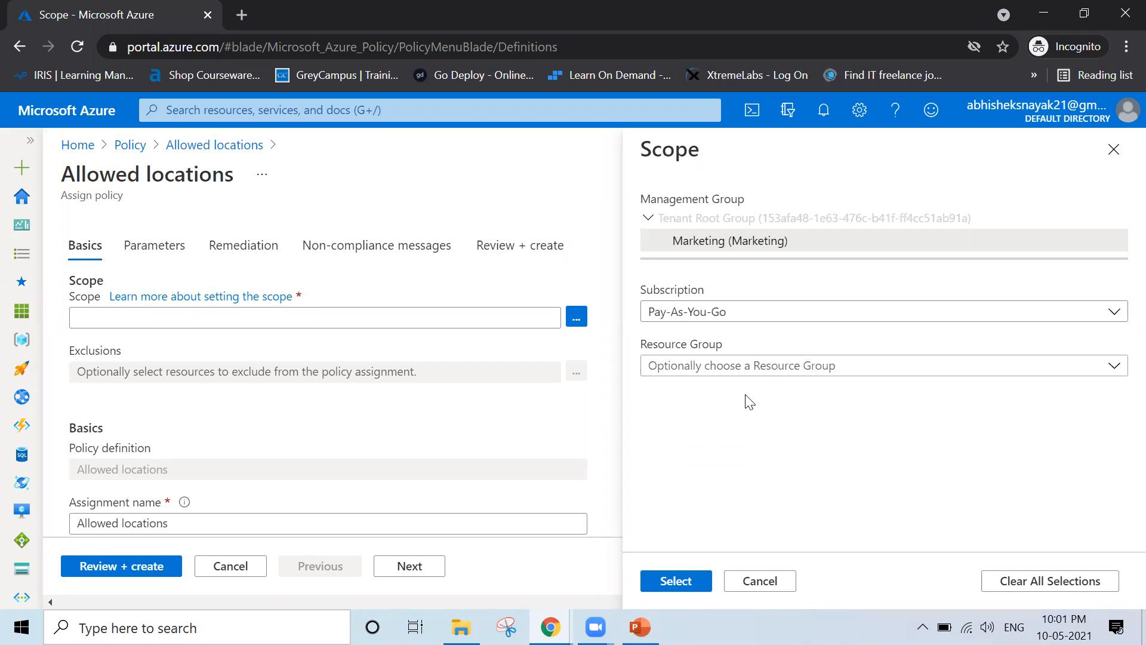
pyautogui.click(735, 371)
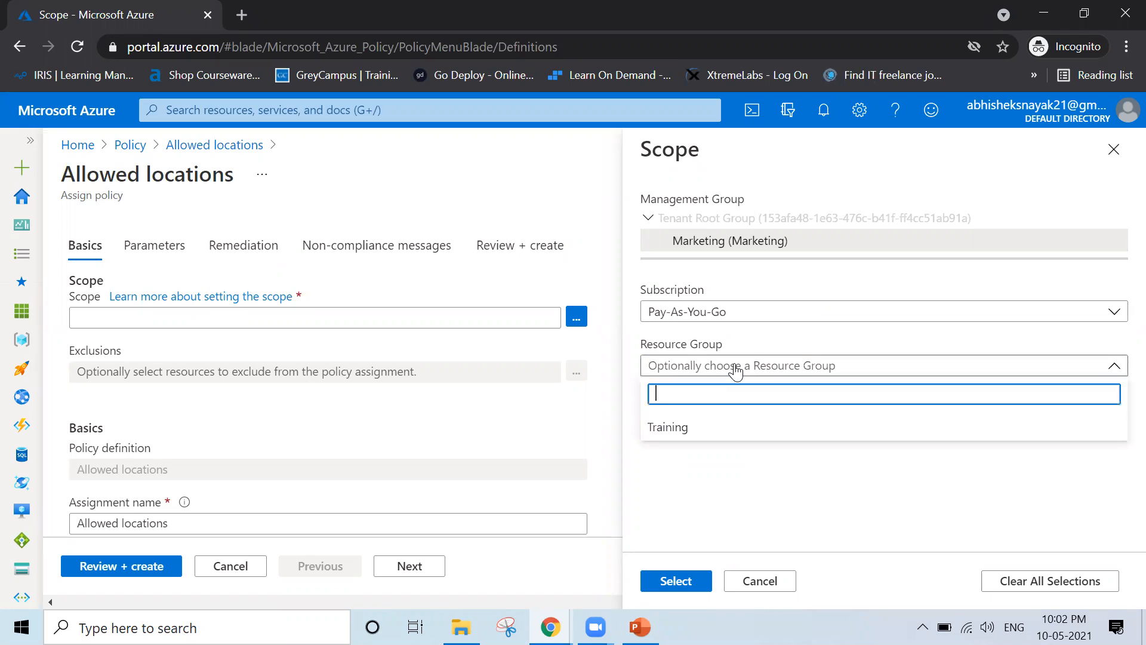
pyautogui.click(705, 428)
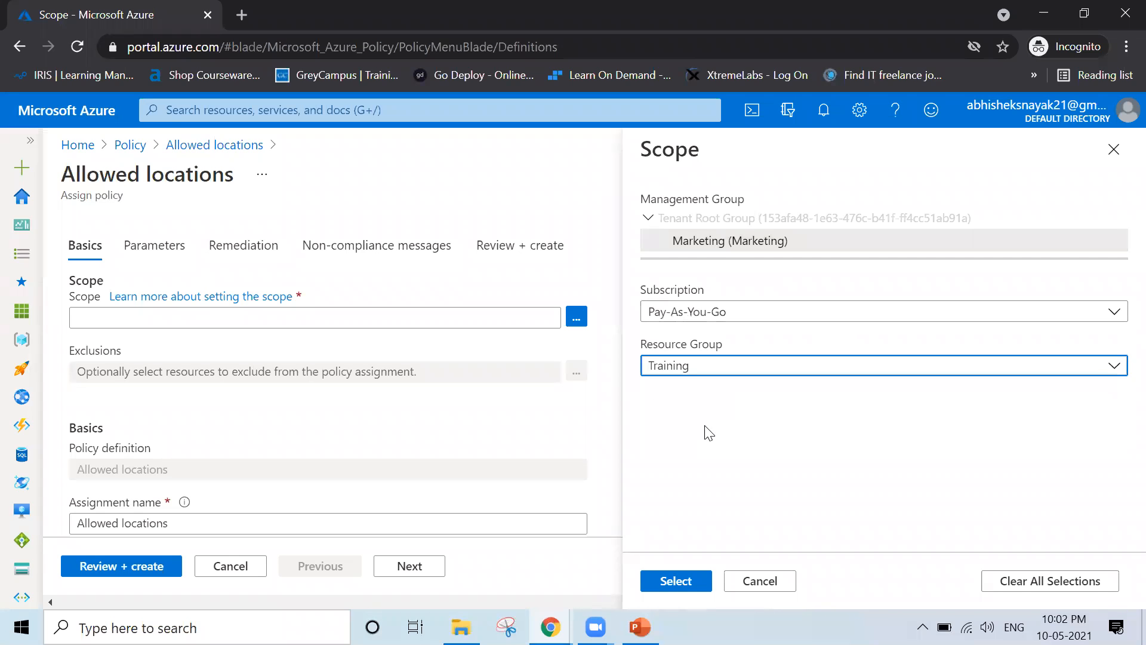
pyautogui.click(677, 582)
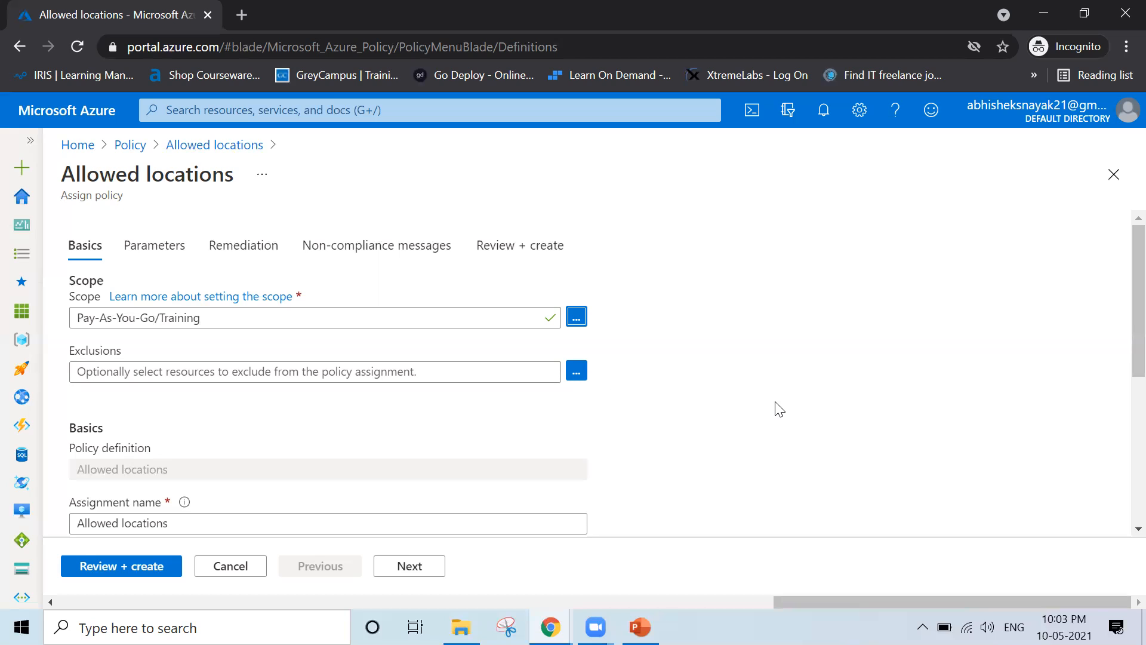
# Give the assignment the description 'Only Allwed locations will be used.'
pyautogui.scroll(-2, 777, 406)
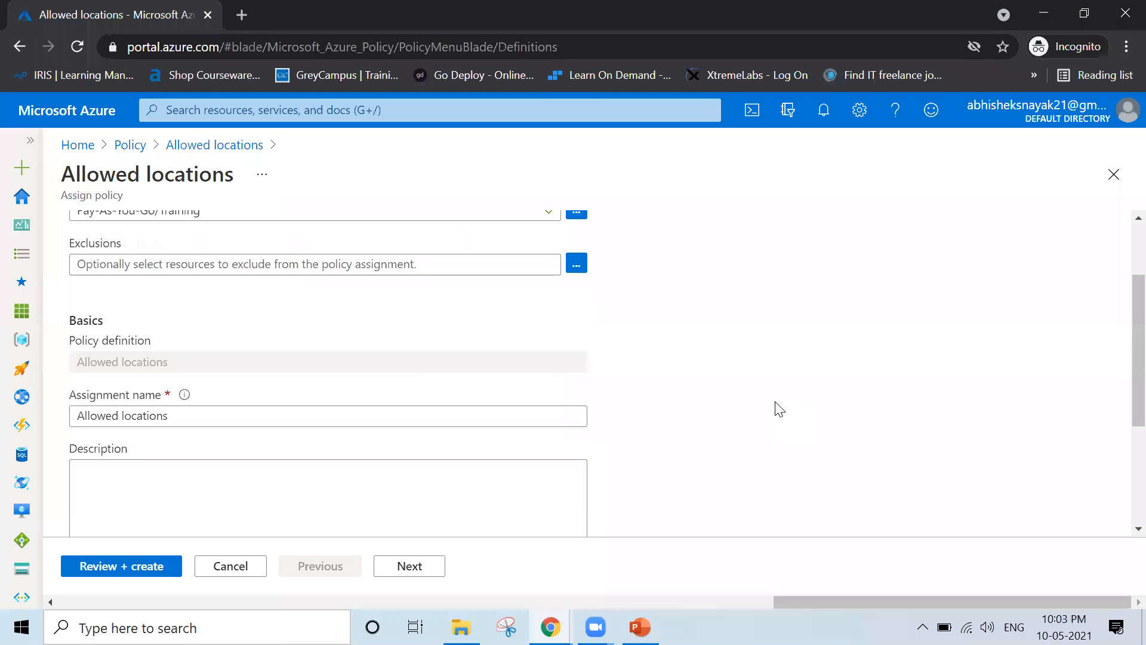
pyautogui.scroll(-1, 55, 428)
pyautogui.scroll(-2, 55, 427)
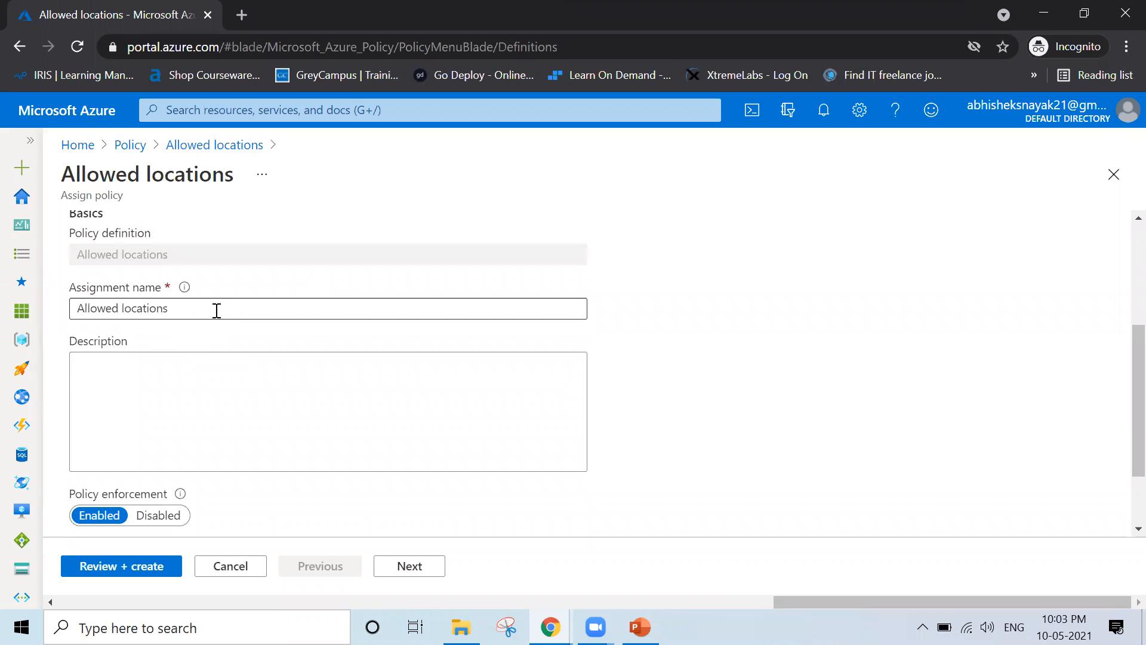
pyautogui.click(217, 311)
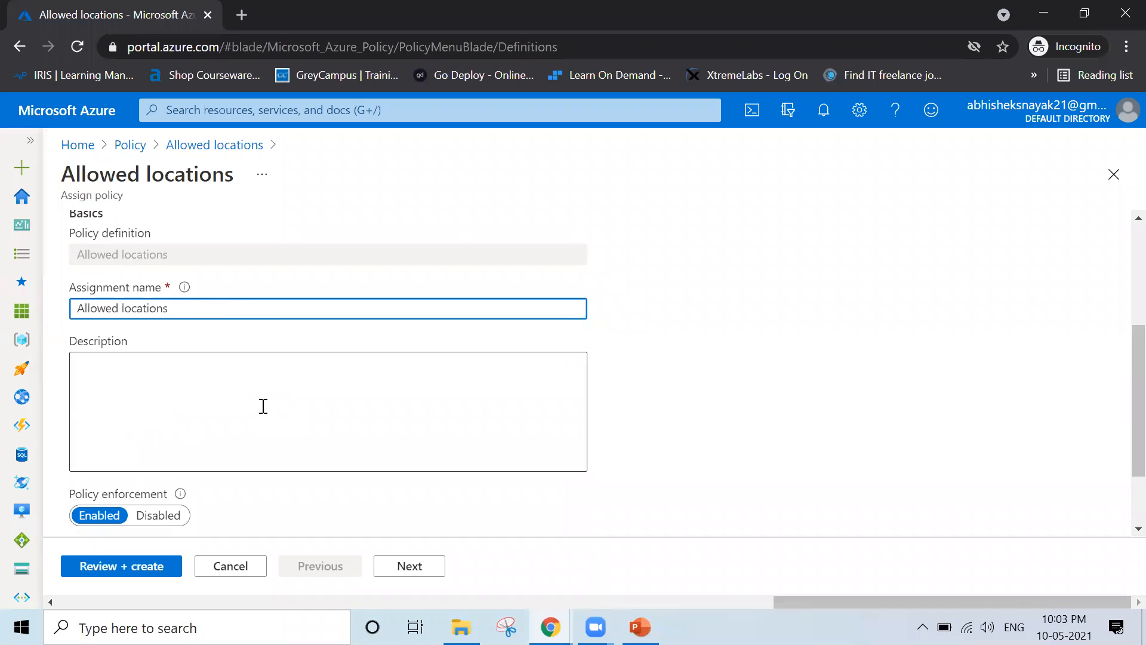
pyautogui.click(264, 406)
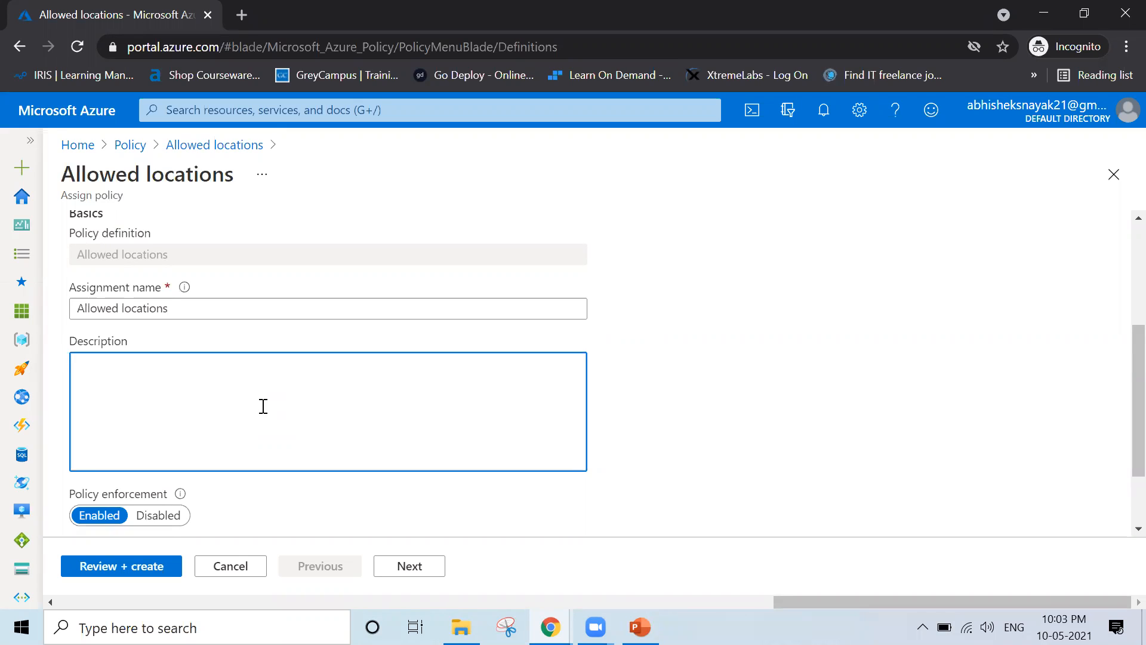
pyautogui.write('Only Allwed locations')
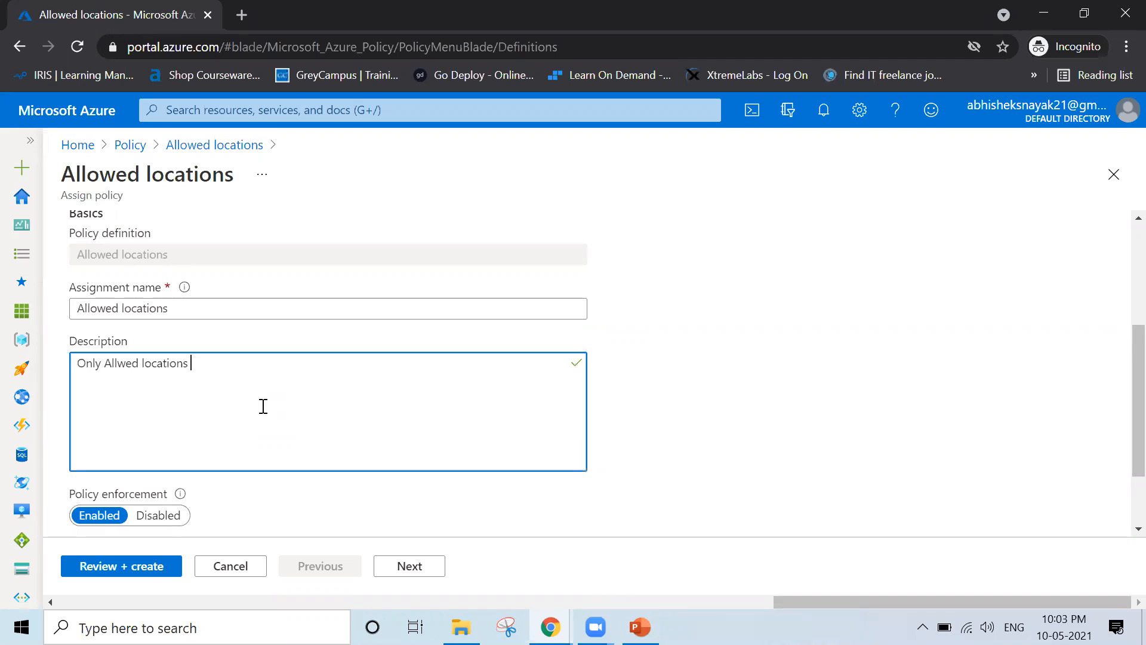
pyautogui.write(' will be used.')
pyautogui.click(709, 372)
pyautogui.scroll(-2, 711, 377)
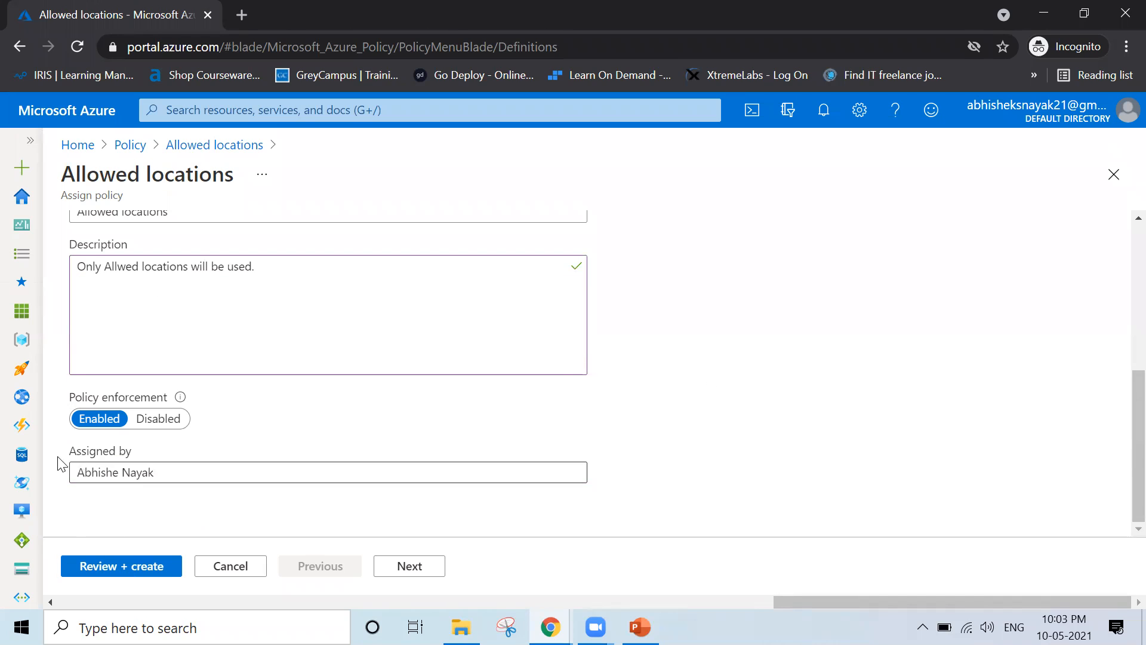
pyautogui.tripleClick(111, 475)
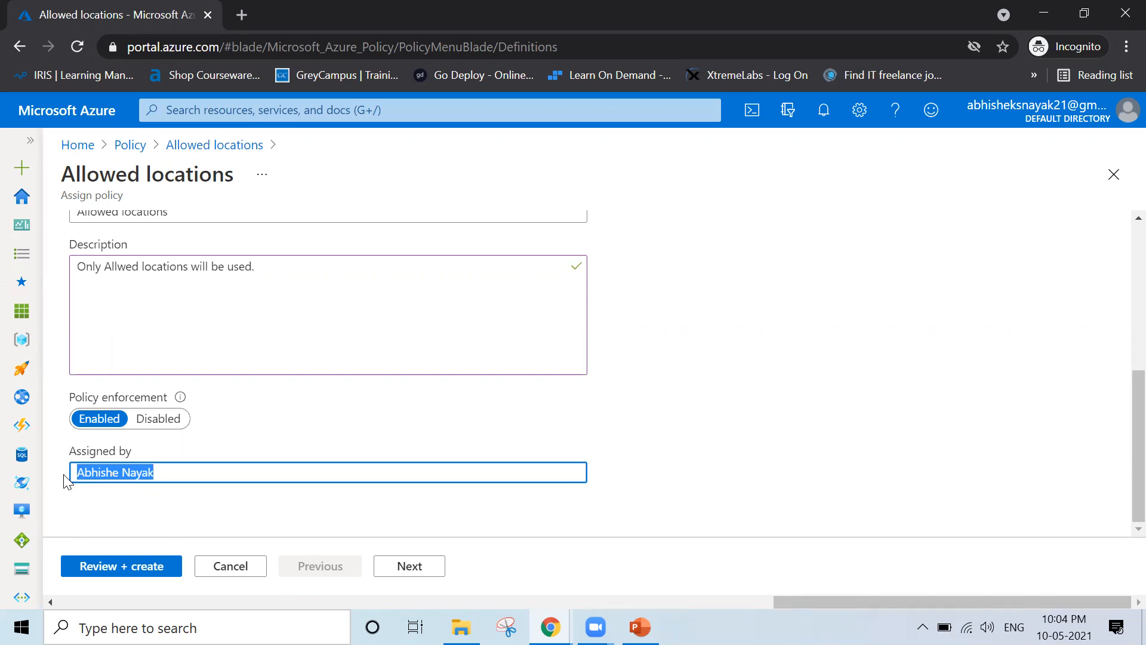
pyautogui.press('Right')
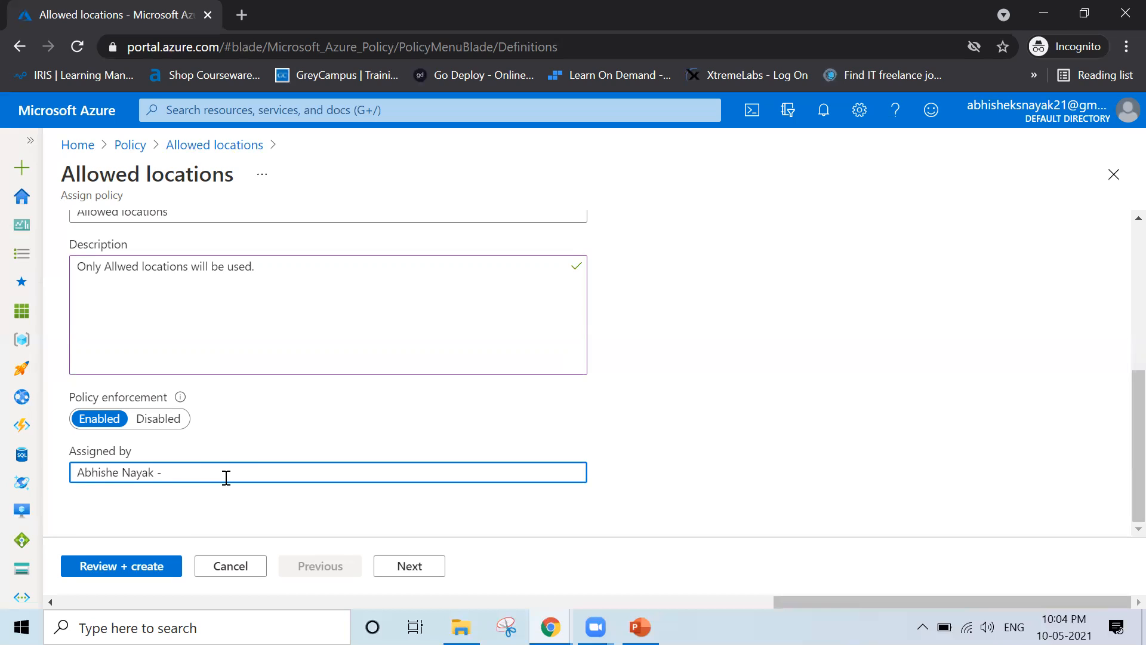
pyautogui.click(709, 476)
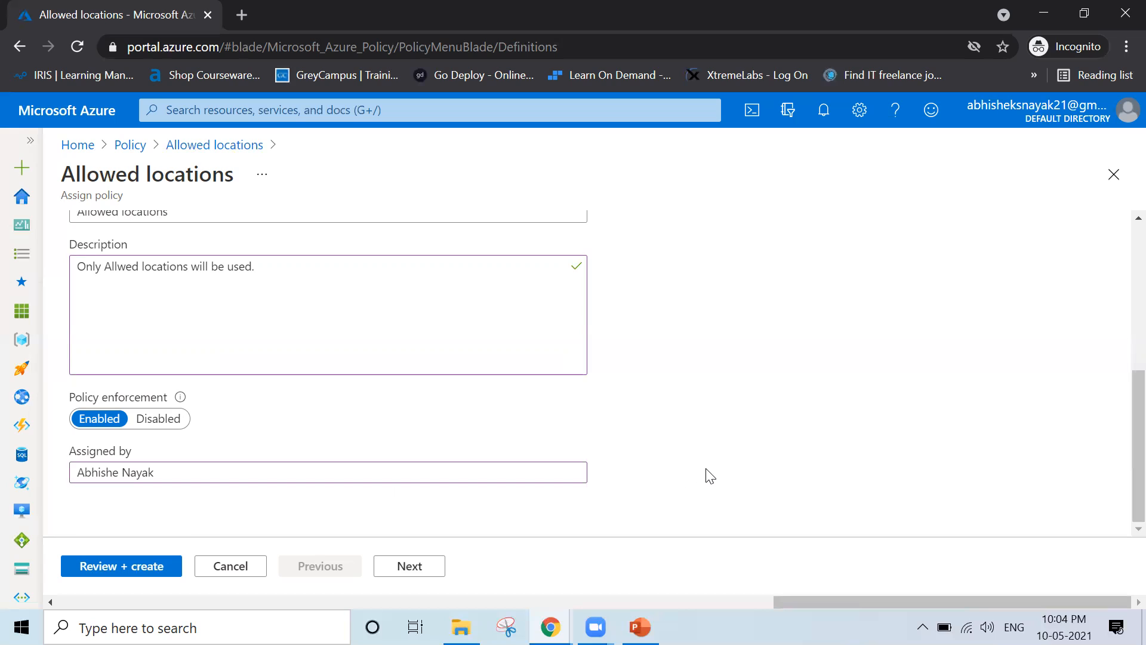
pyautogui.scroll(5, 709, 476)
pyautogui.scroll(-5, 709, 475)
pyautogui.scroll(5, 709, 476)
pyautogui.scroll(-5, 709, 475)
# Set allowed locations to Central India, India, Jio India West, South India and West India
pyautogui.click(389, 574)
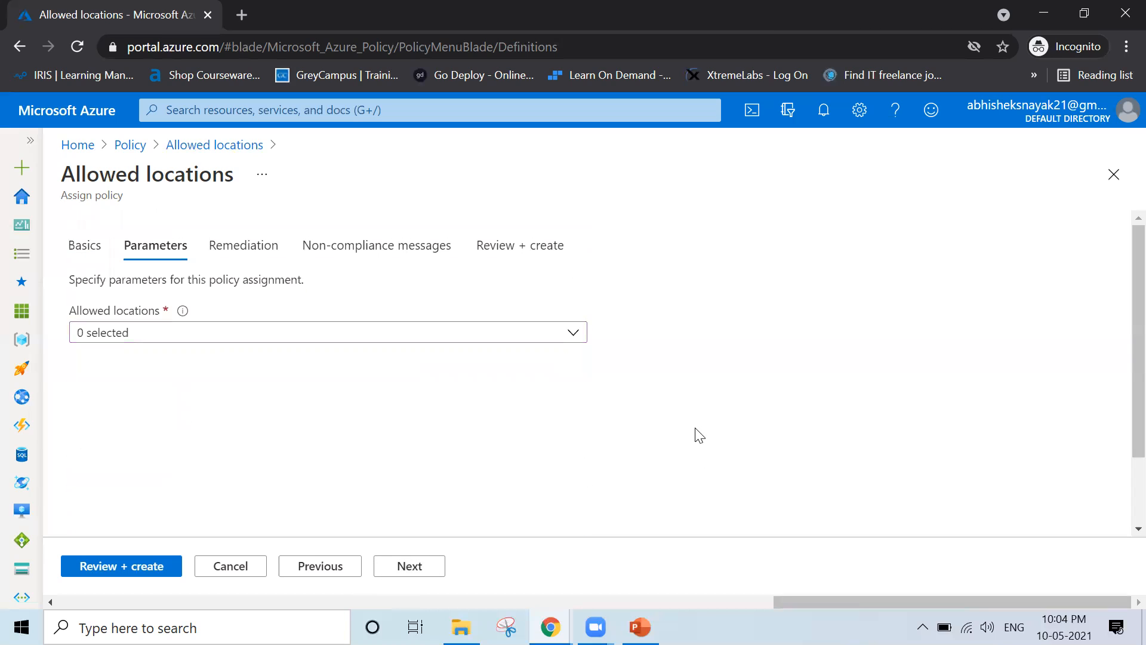
pyautogui.click(268, 340)
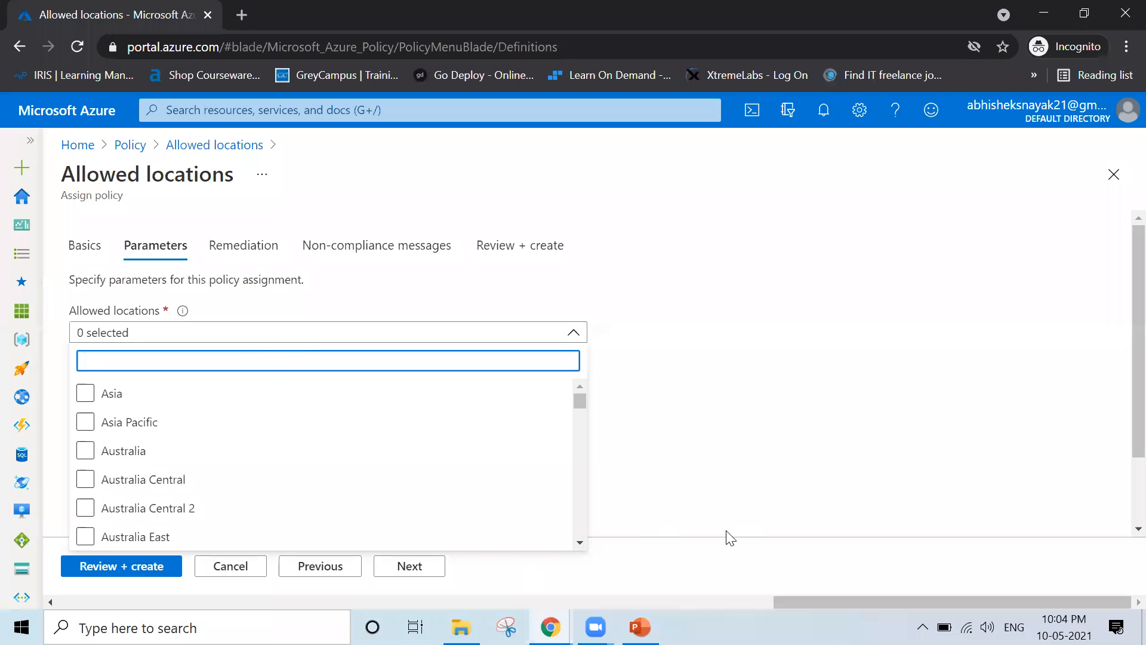
pyautogui.write('India')
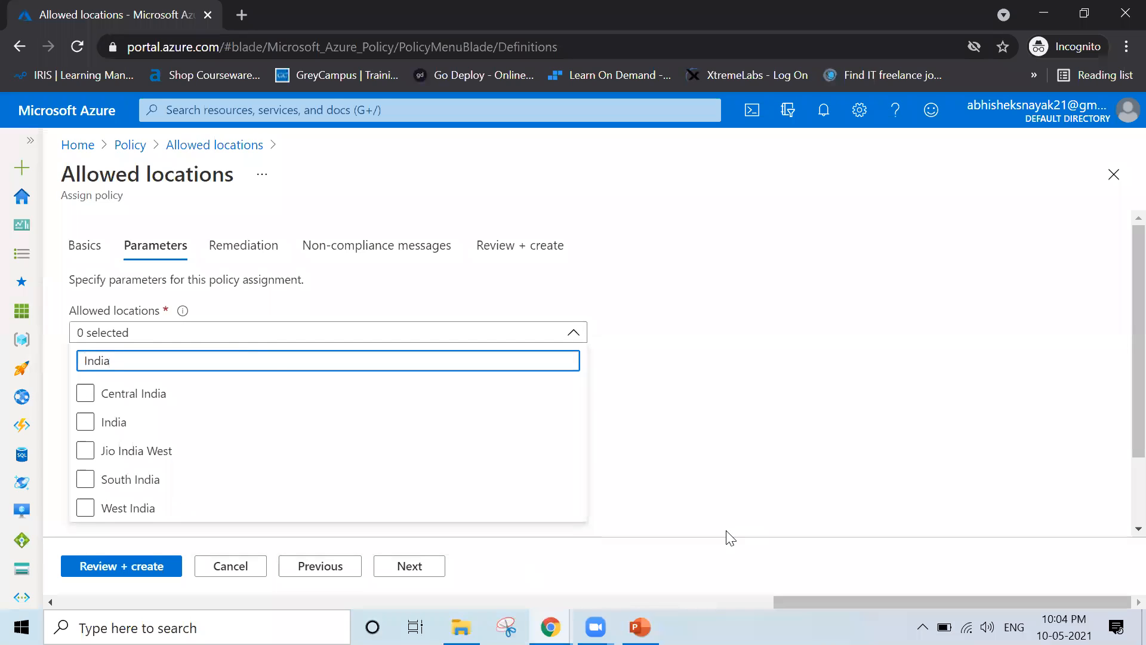
pyautogui.click(84, 425)
pyautogui.click(85, 397)
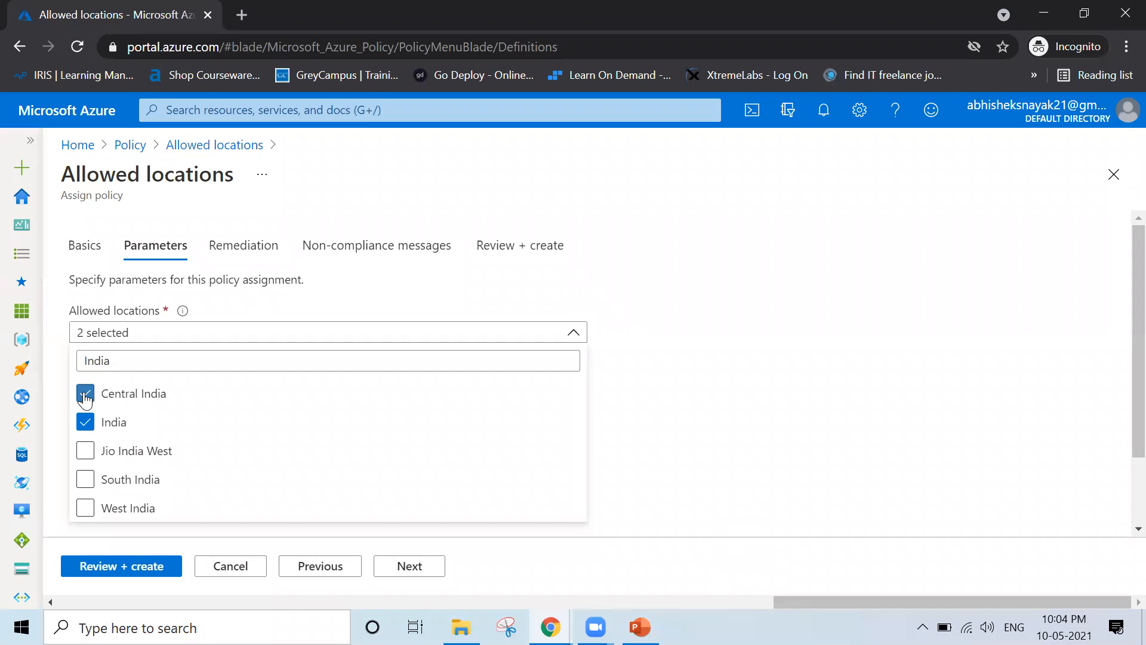
pyautogui.click(83, 481)
pyautogui.click(85, 508)
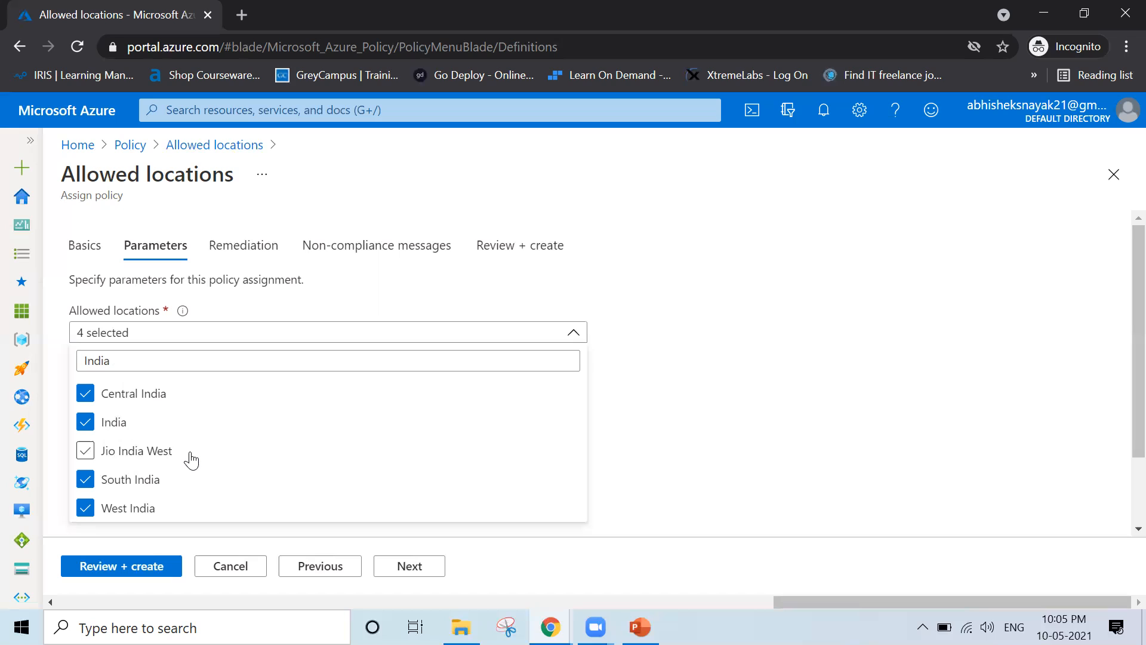
pyautogui.click(85, 450)
pyautogui.click(856, 431)
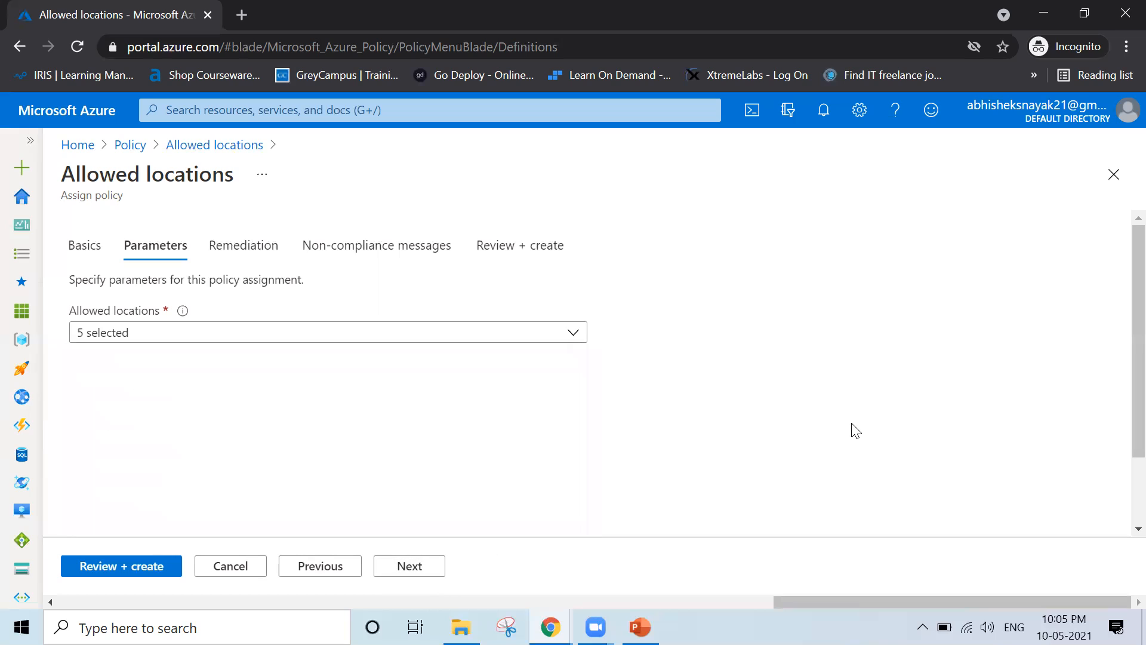
pyautogui.click(434, 570)
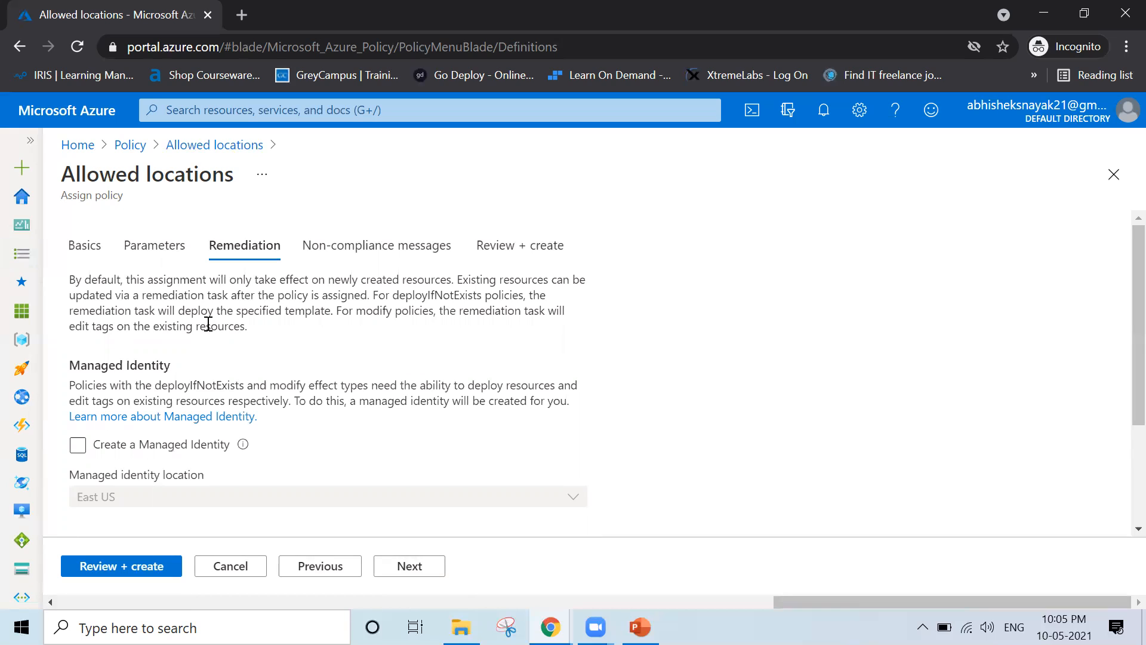
pyautogui.moveTo(72, 285); pyautogui.dragTo(463, 280)
pyautogui.click(251, 281)
pyautogui.moveTo(500, 283); pyautogui.dragTo(604, 293)
pyautogui.moveTo(71, 294); pyautogui.dragTo(222, 295)
pyautogui.click(879, 346)
pyautogui.moveTo(372, 295); pyautogui.dragTo(486, 294)
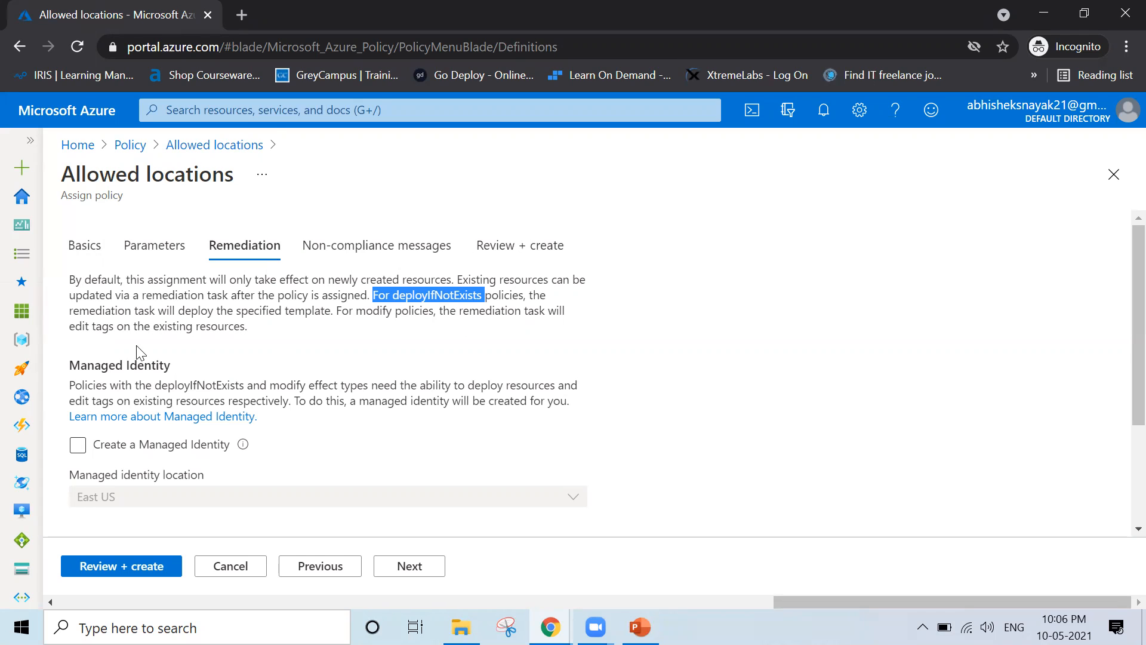
pyautogui.click(314, 379)
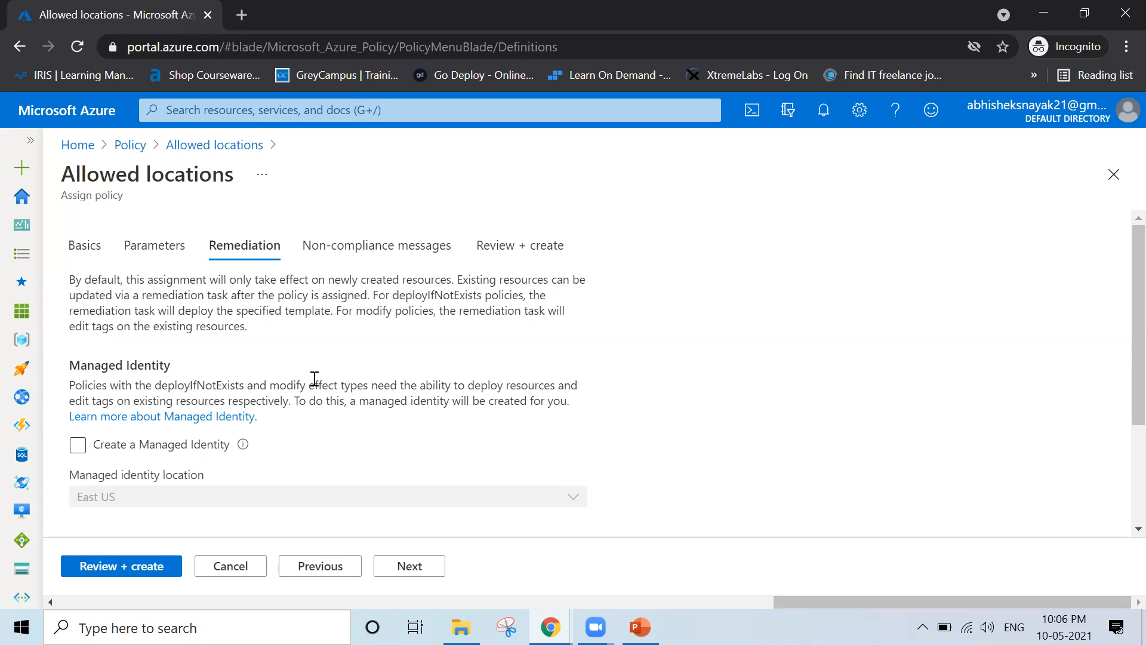
pyautogui.scroll(-1, 315, 379)
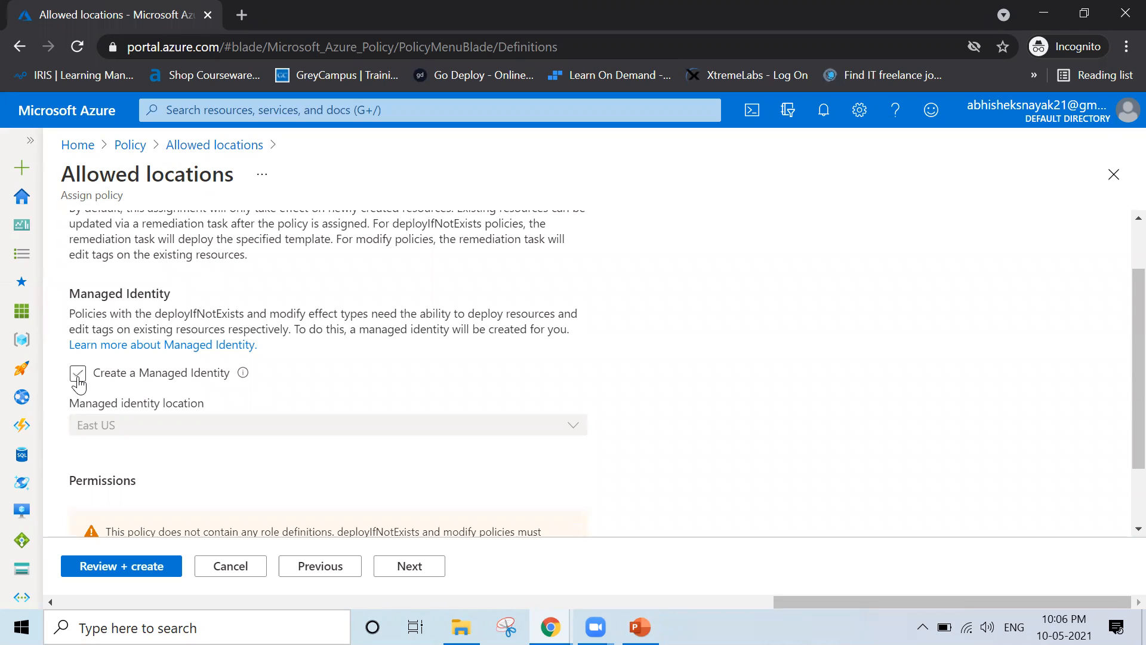
pyautogui.click(77, 374)
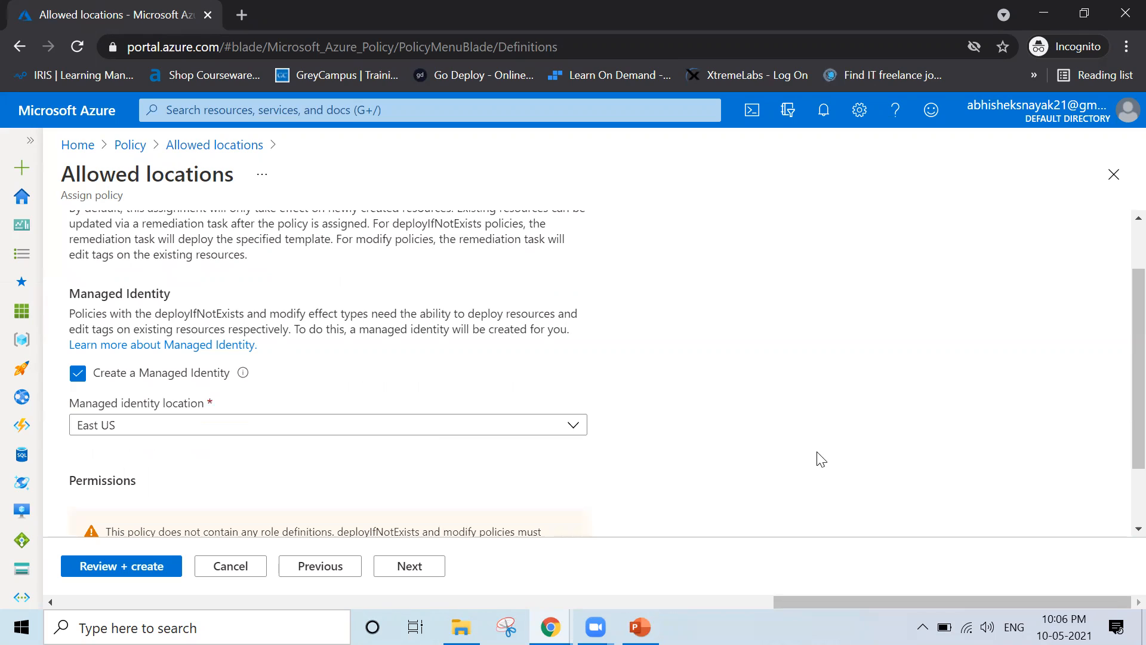
pyautogui.scroll(-2, 820, 459)
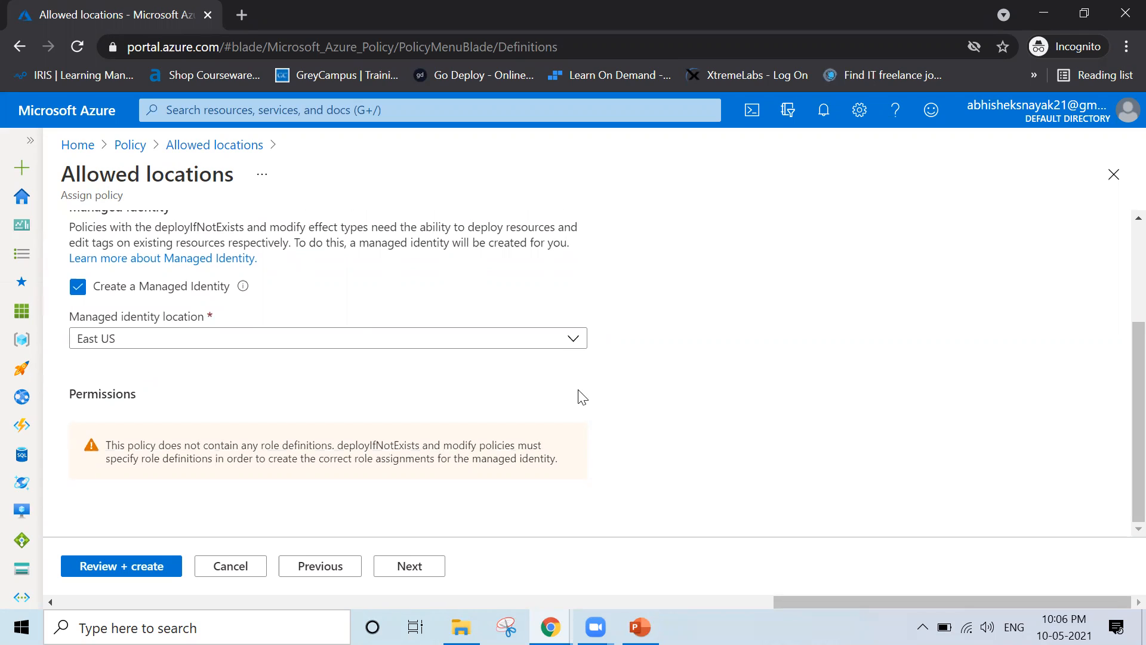
pyautogui.click(569, 345)
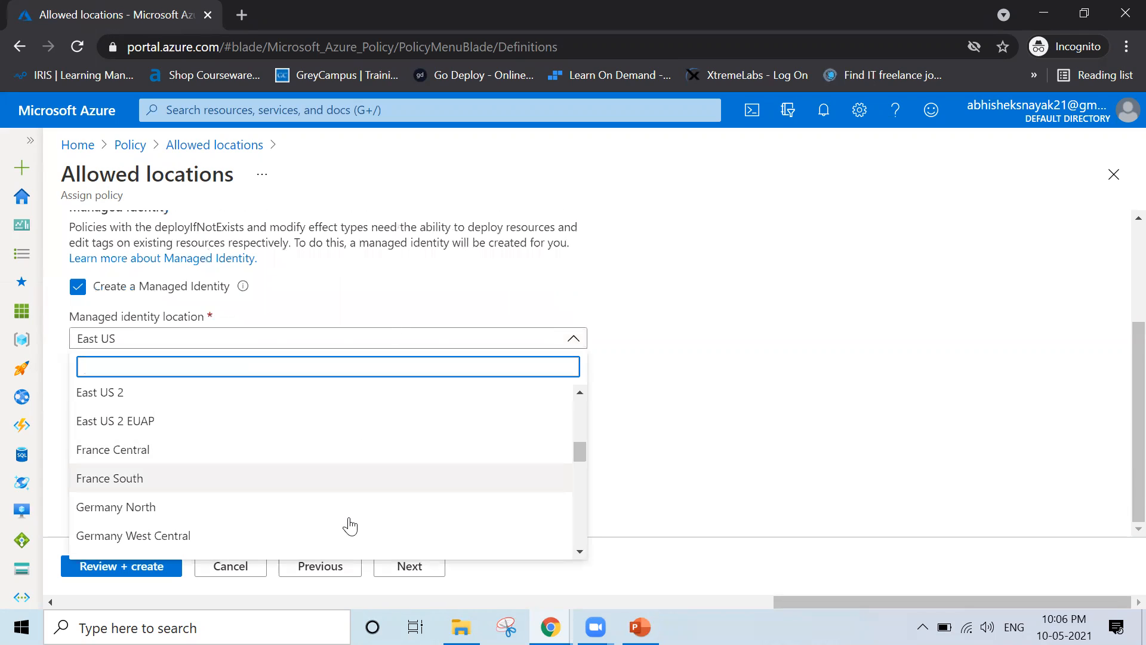
pyautogui.click(833, 325)
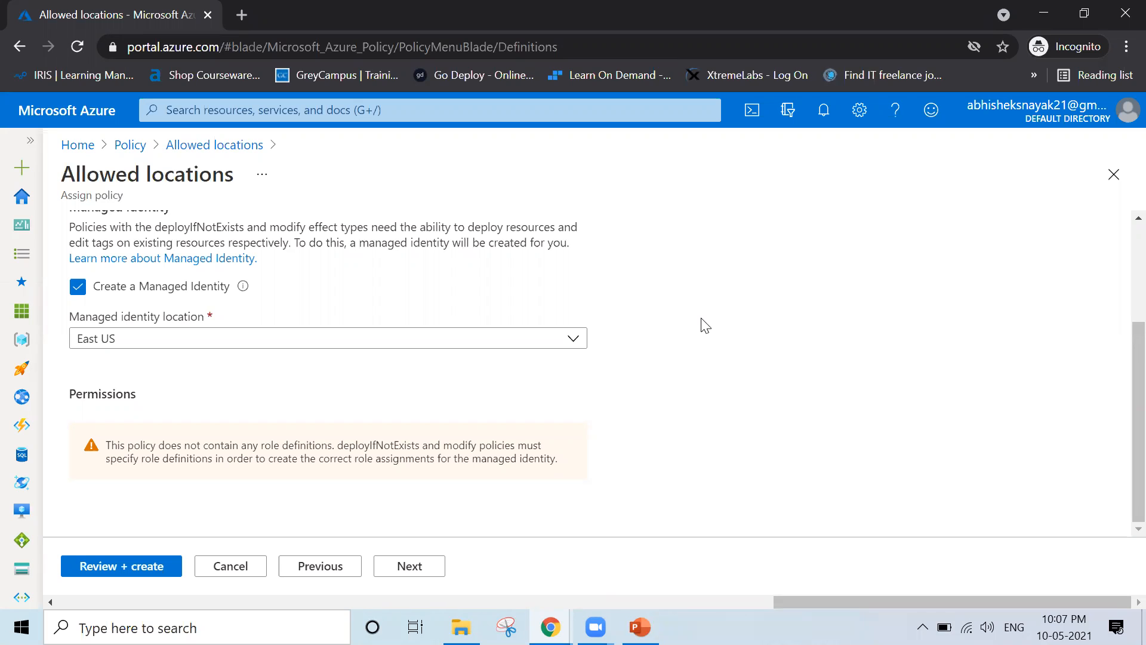
pyautogui.scroll(3, 705, 325)
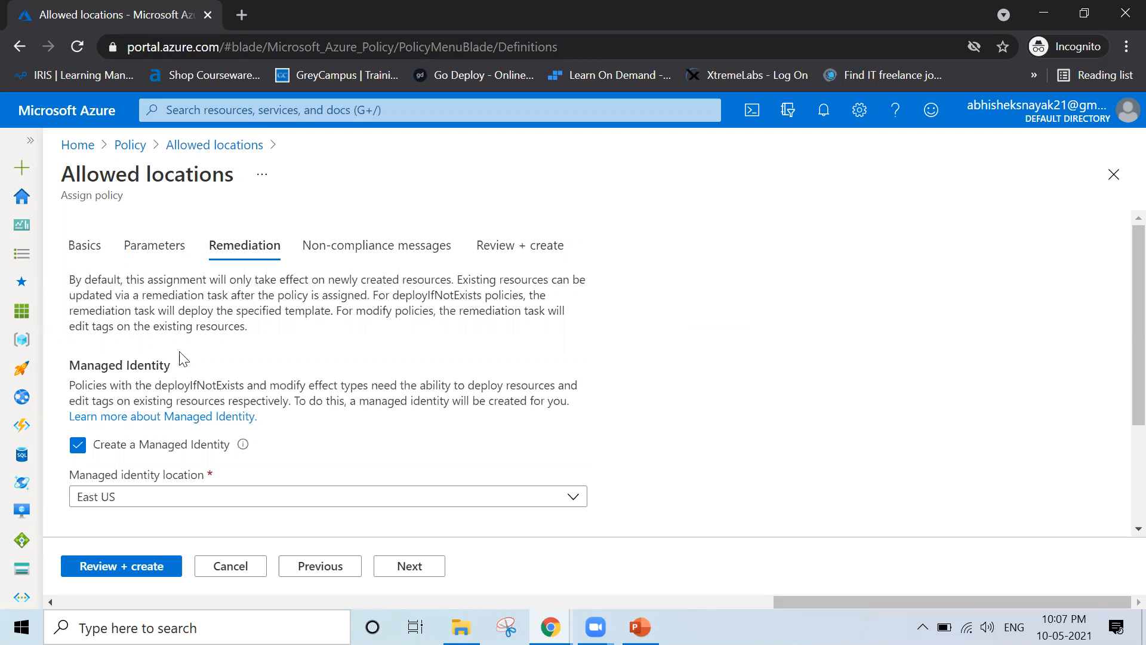
pyautogui.click(77, 446)
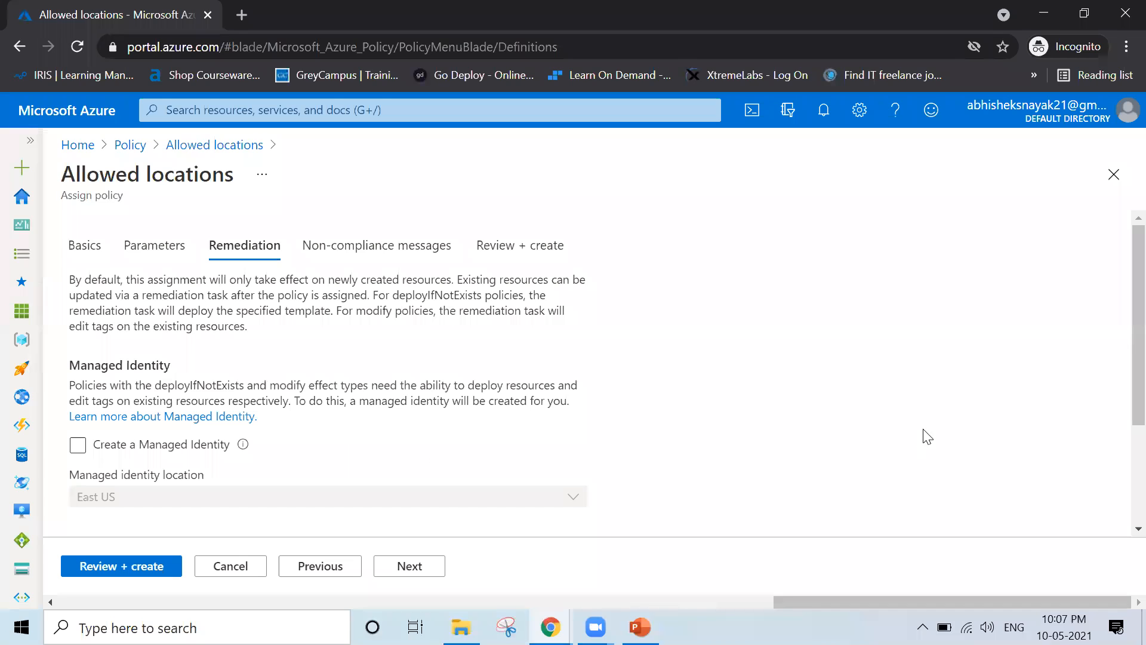
pyautogui.scroll(-3, 927, 437)
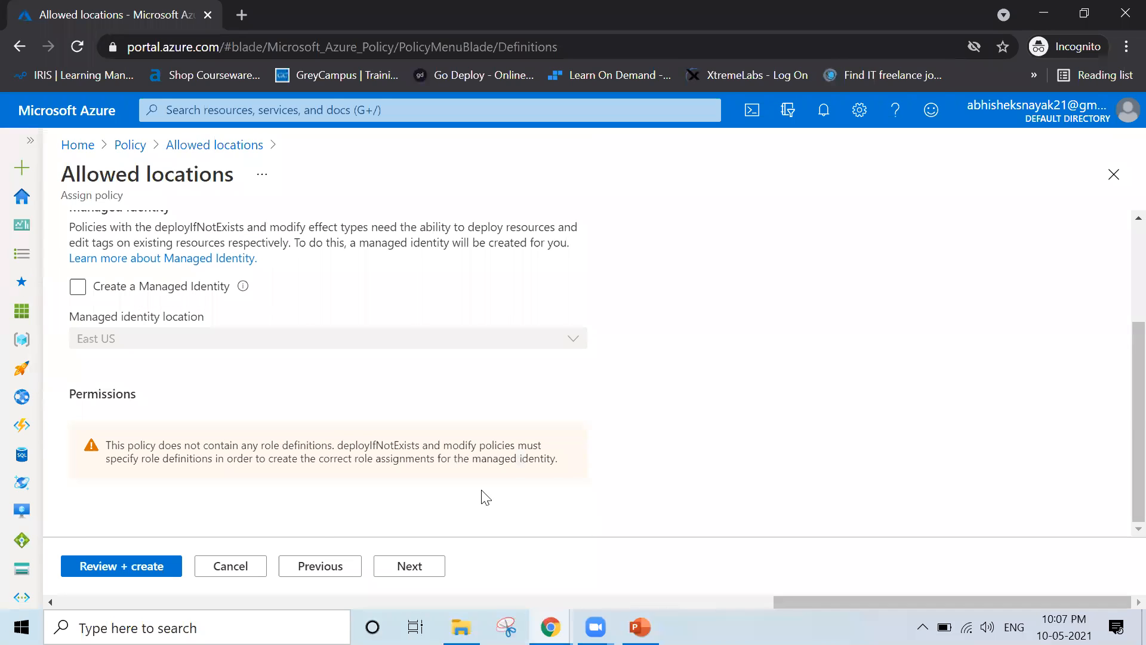
pyautogui.click(400, 574)
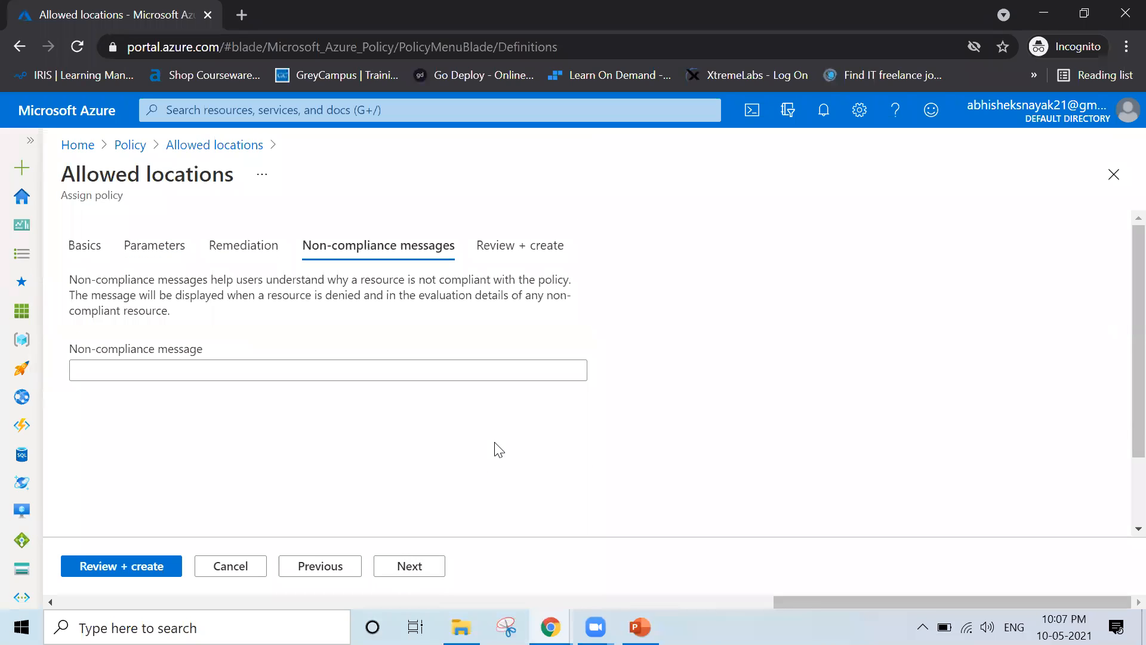
# Enter the non-compliance message 'Kindly take action on Immediate basis' and review the summary
pyautogui.click(313, 379)
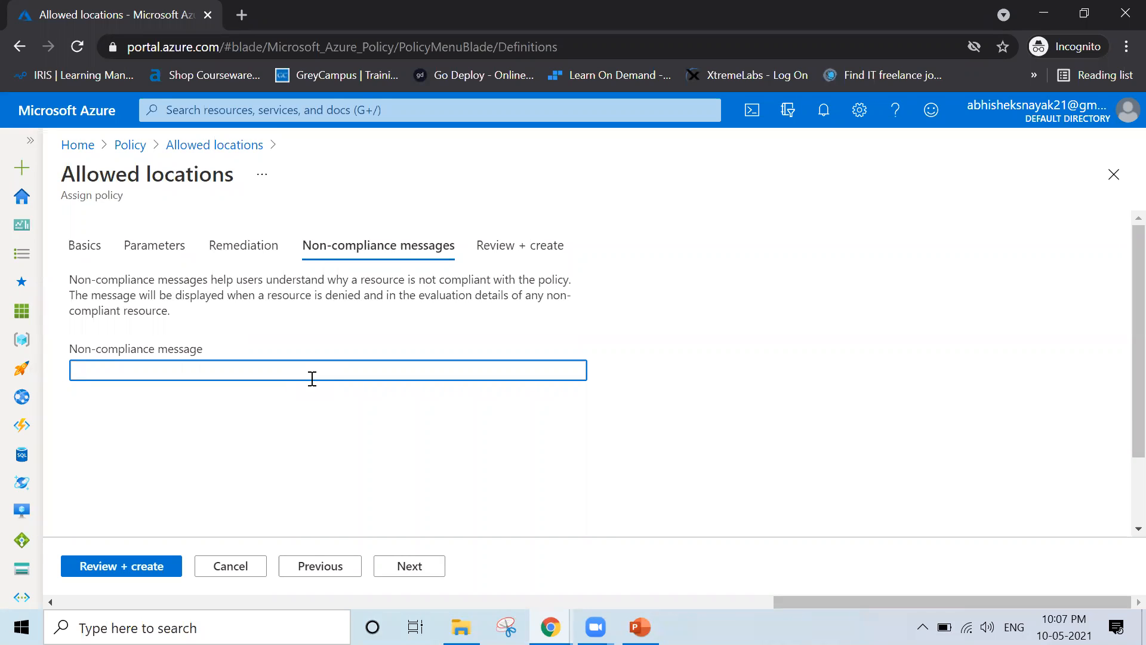
pyautogui.write('Kindly take action on Immediate basis')
pyautogui.click(807, 388)
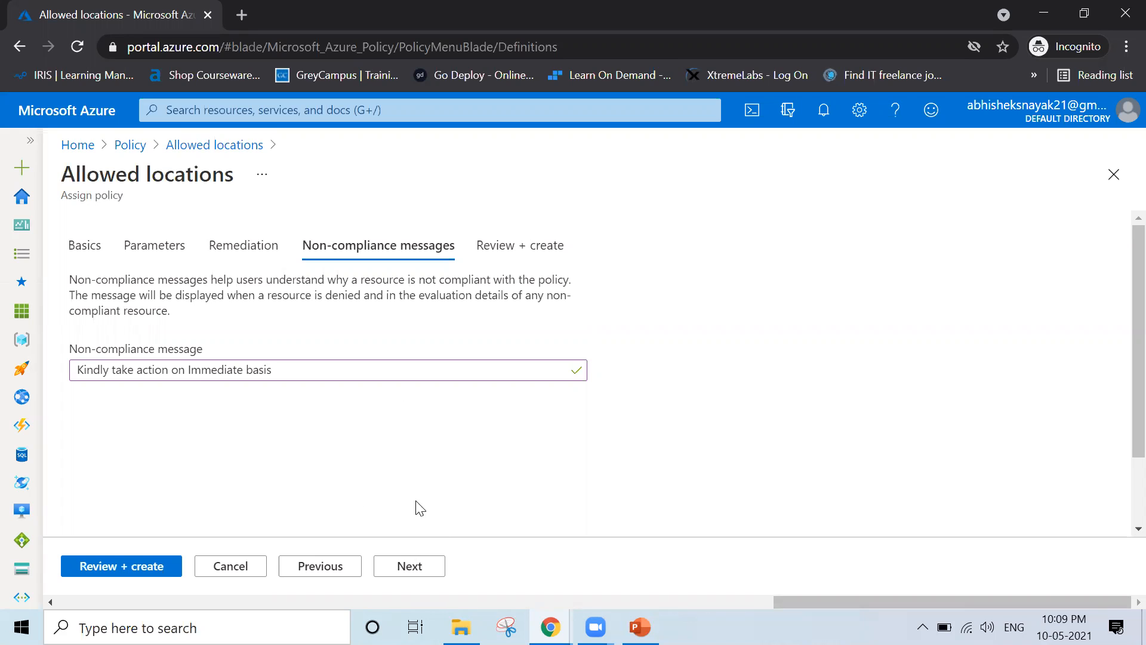
pyautogui.click(432, 568)
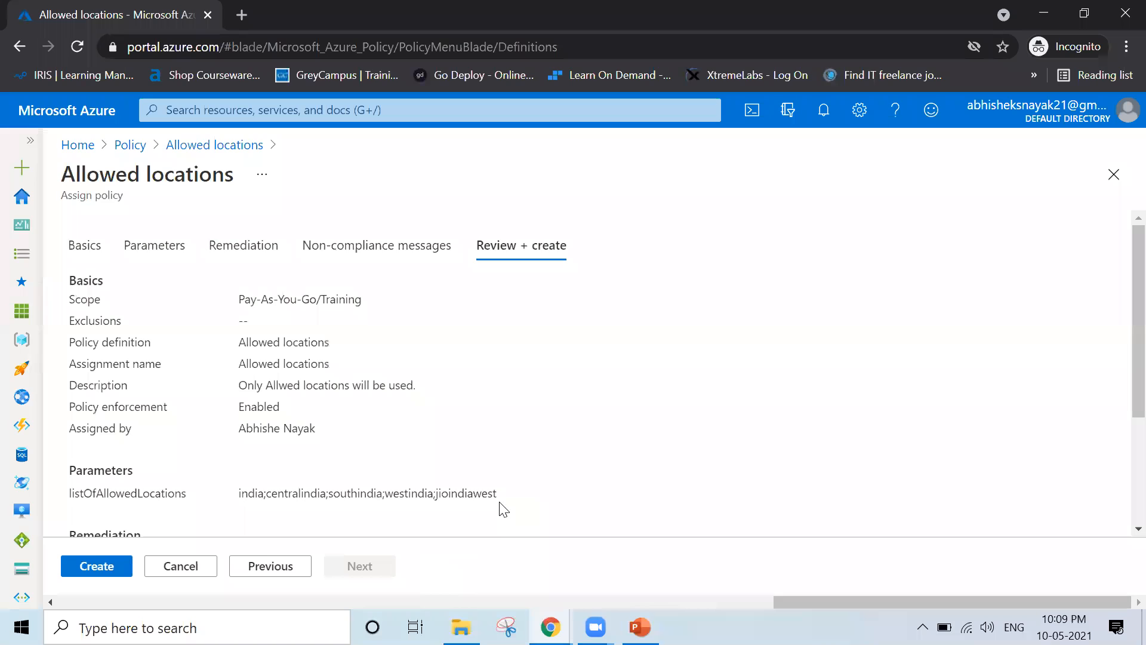
# Create the Allowed locations assignment and check the success notification noting its 30-minute delay
pyautogui.scroll(-3, 503, 508)
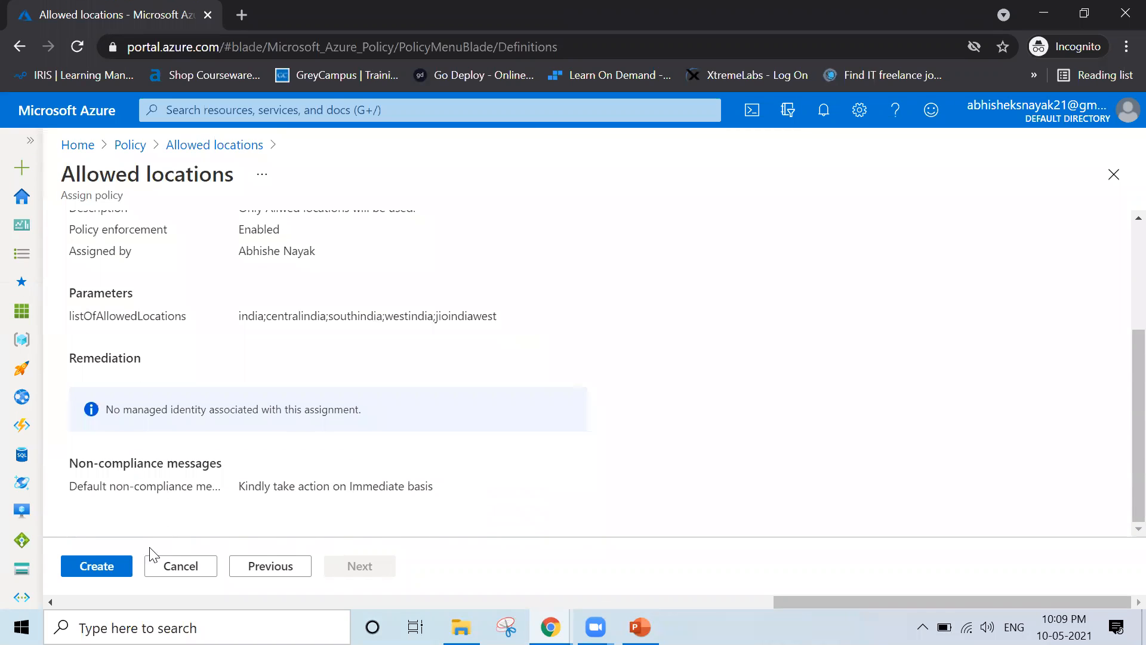
pyautogui.click(113, 566)
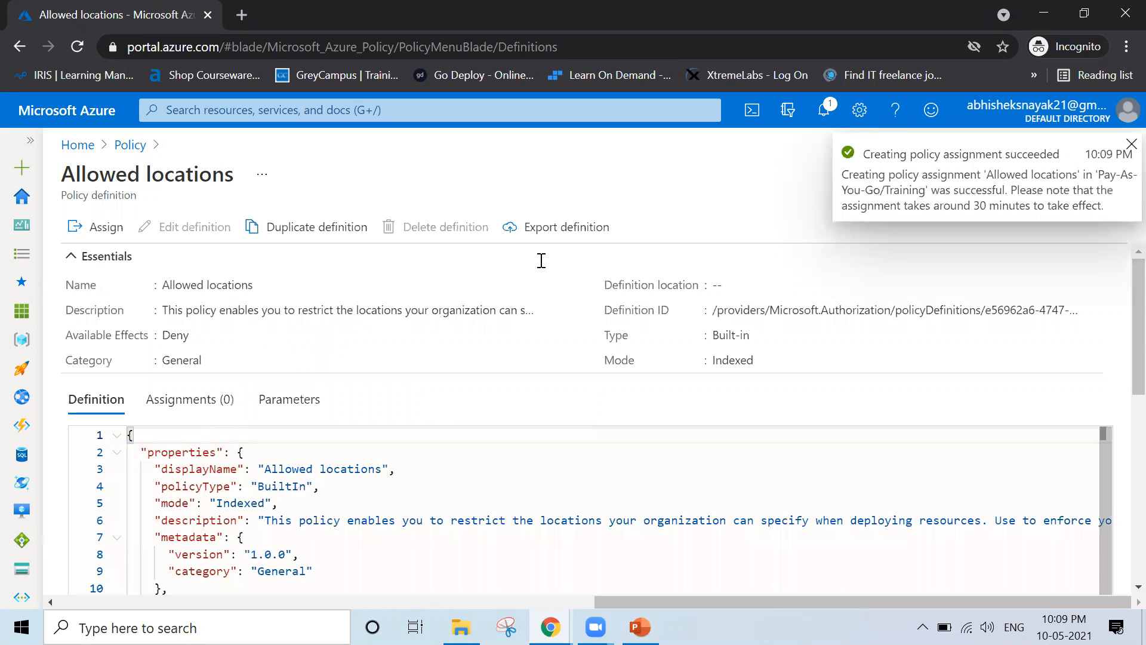
pyautogui.click(826, 110)
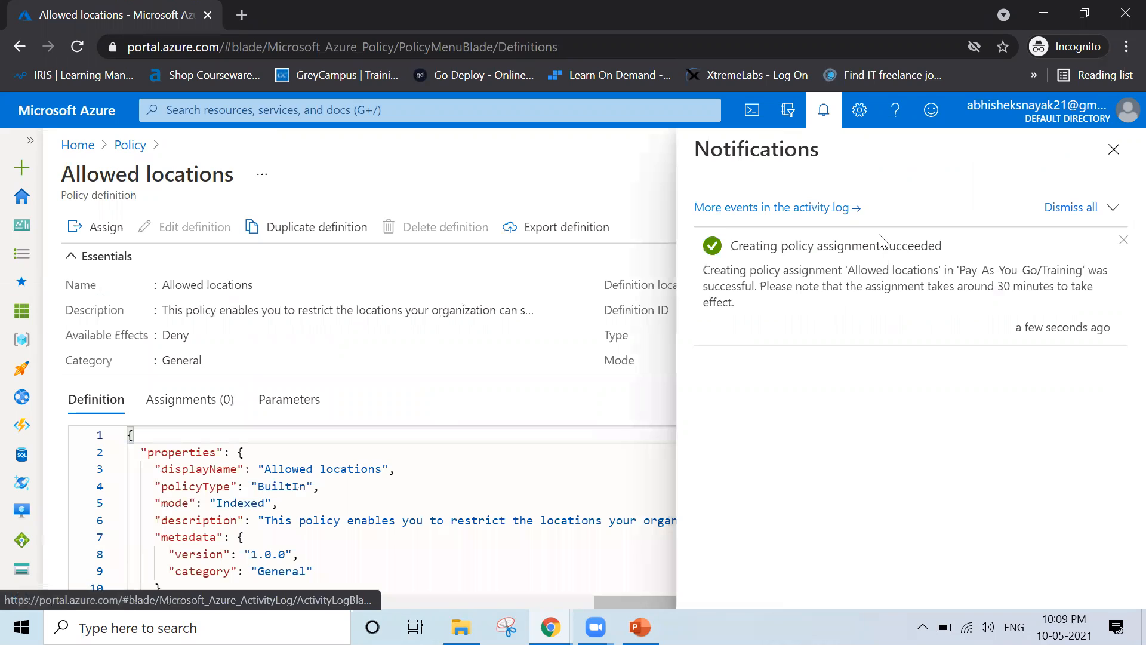
pyautogui.moveTo(757, 286); pyautogui.dragTo(1108, 298)
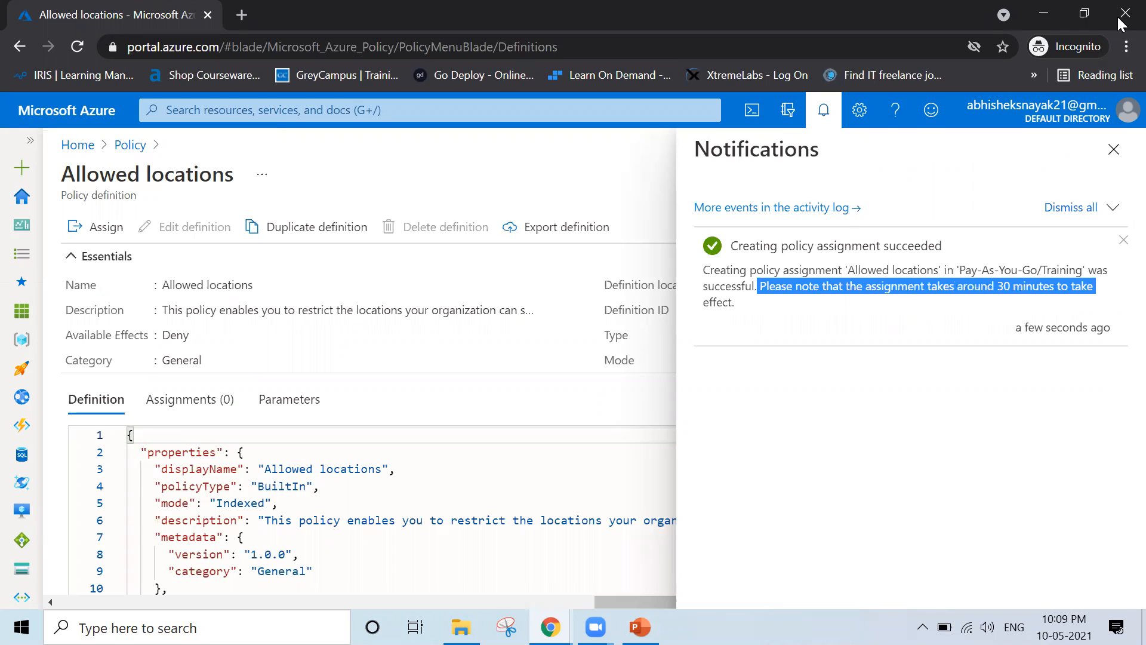
pyautogui.click(1114, 149)
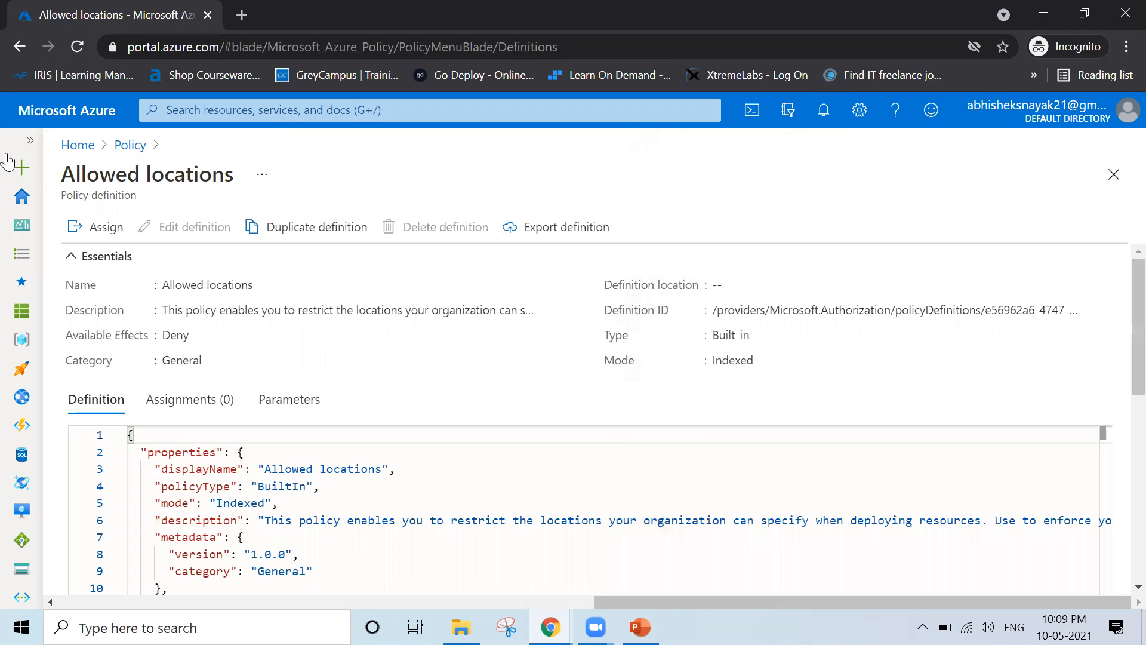
# Go from Home to the empty Virtual machines list and start adding a new virtual machine
pyautogui.click(74, 145)
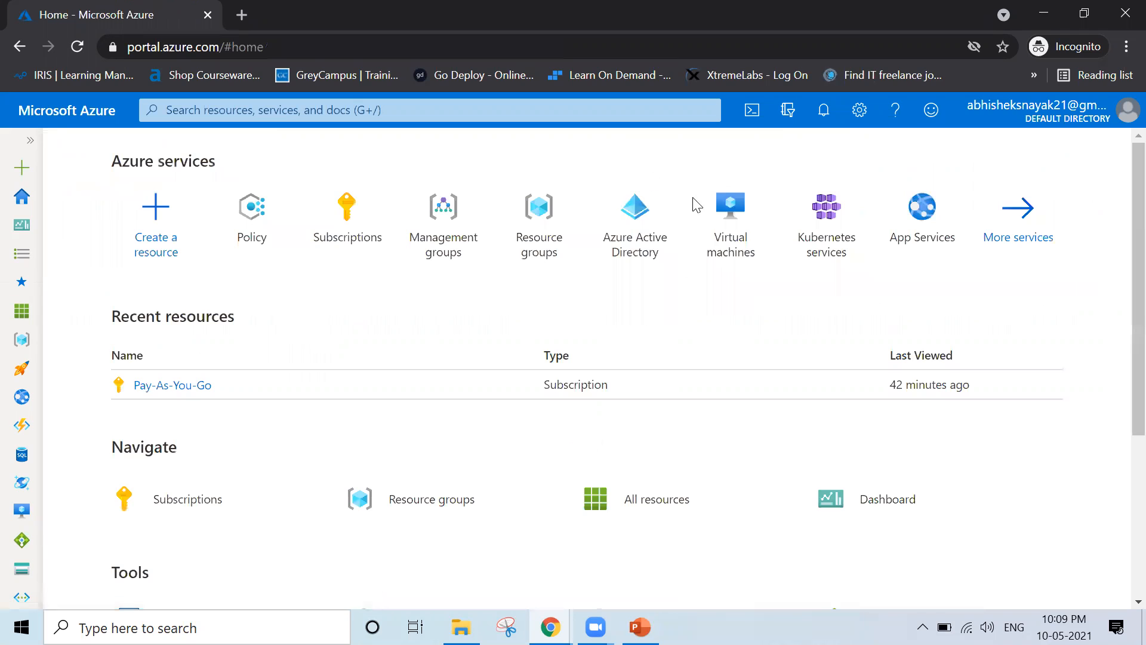
pyautogui.click(761, 235)
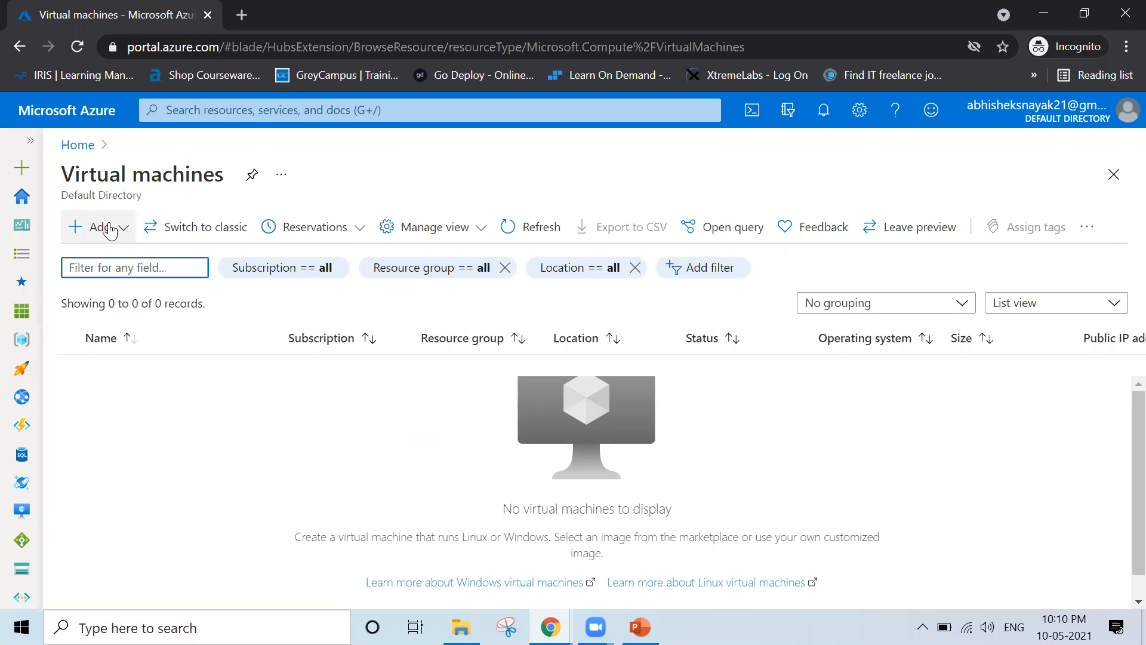
pyautogui.click(102, 227)
pyautogui.click(110, 268)
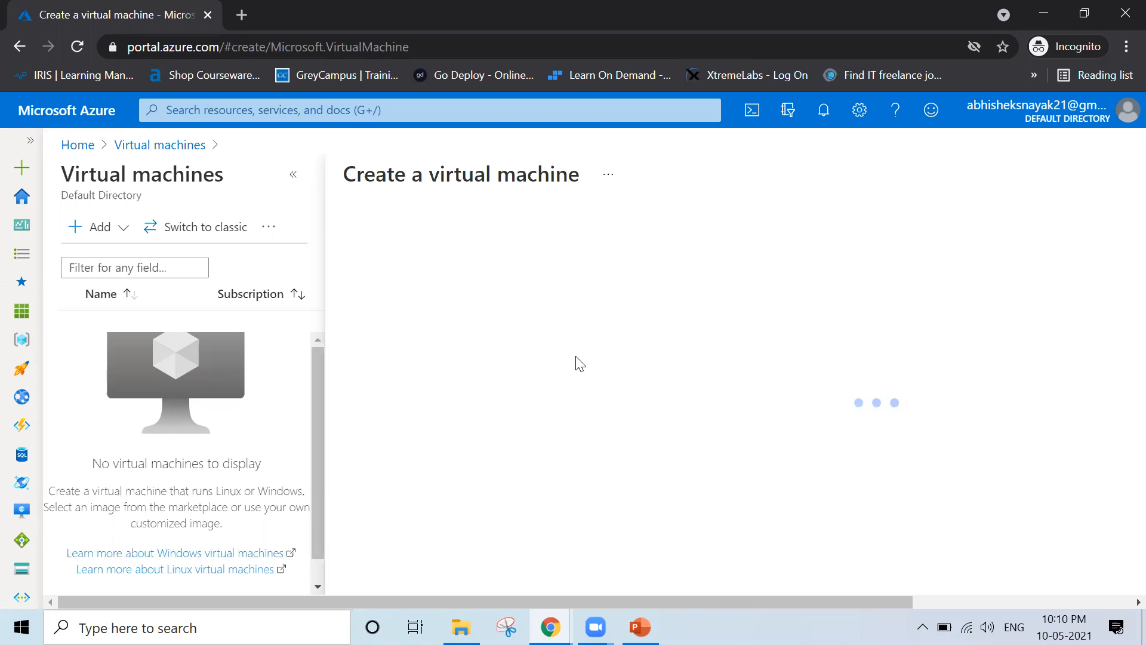
# Widen the form and put the new VM in the Training resource group
pyautogui.click(293, 175)
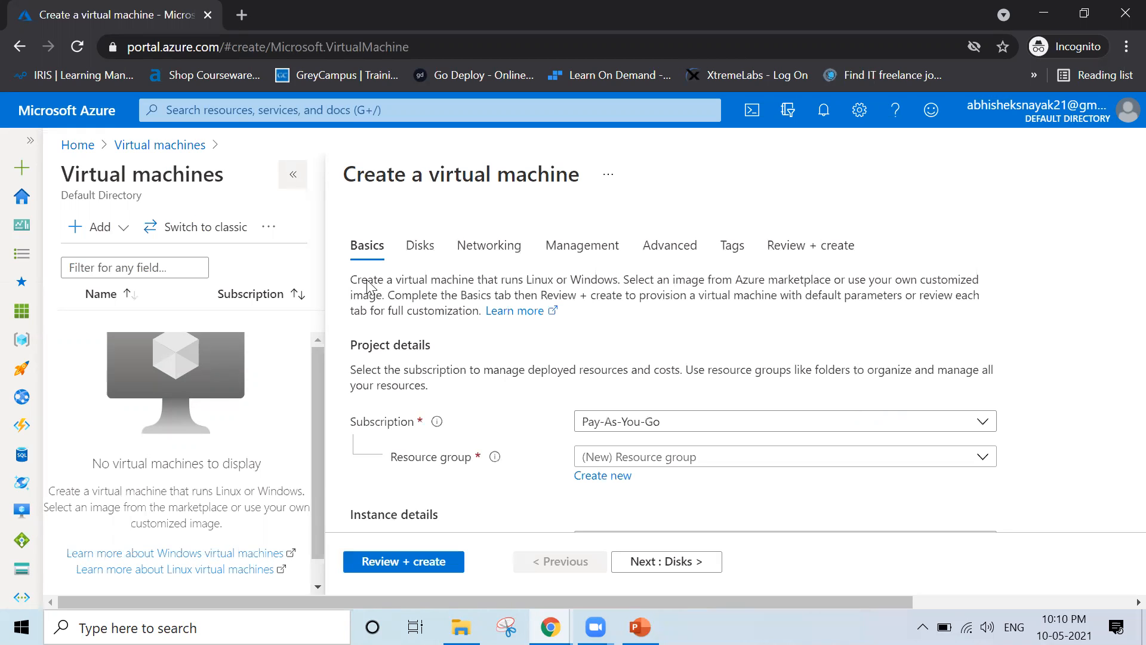
pyautogui.click(500, 460)
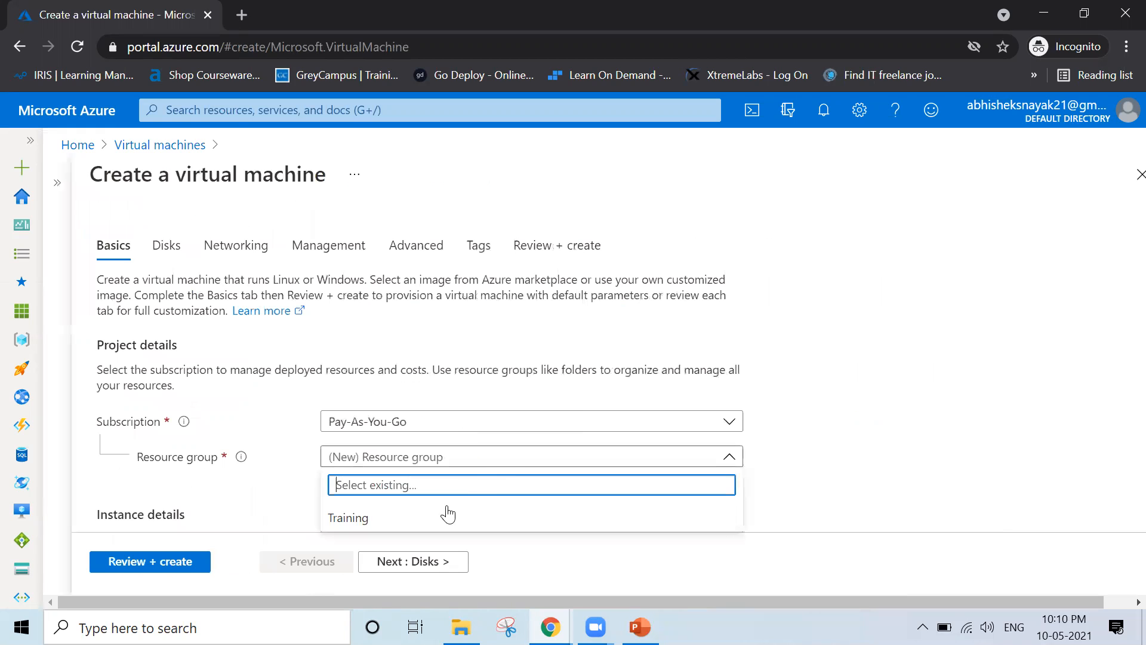
pyautogui.click(531, 518)
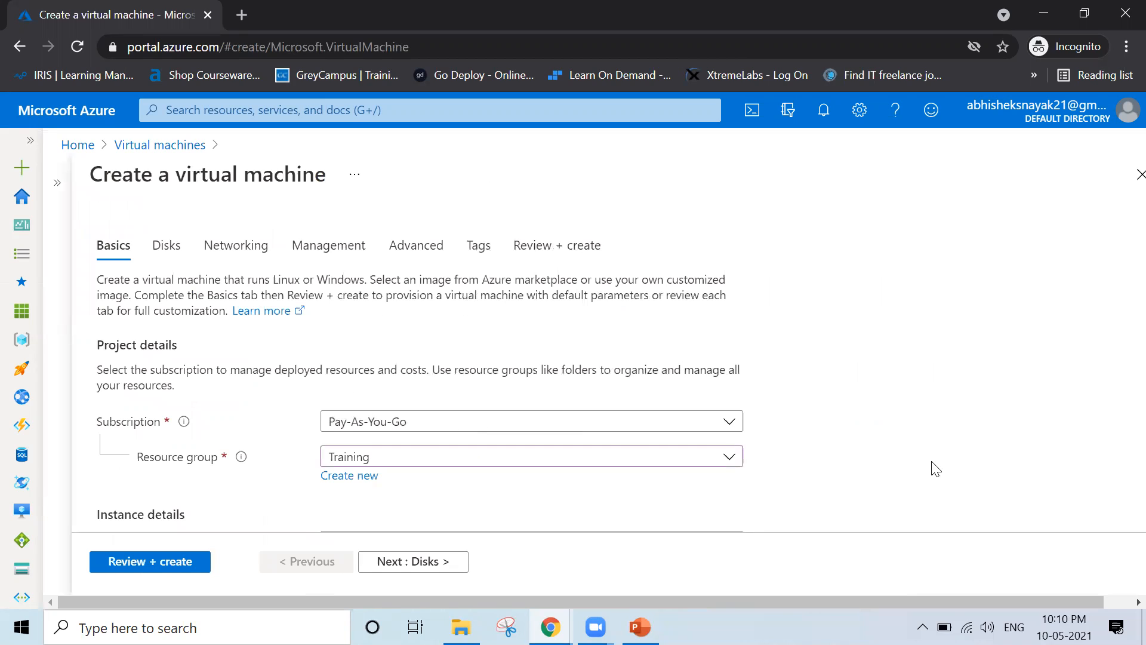
# Name the virtual machine VM1 under Instance details
pyautogui.scroll(-1, 935, 469)
pyautogui.scroll(-2, 935, 469)
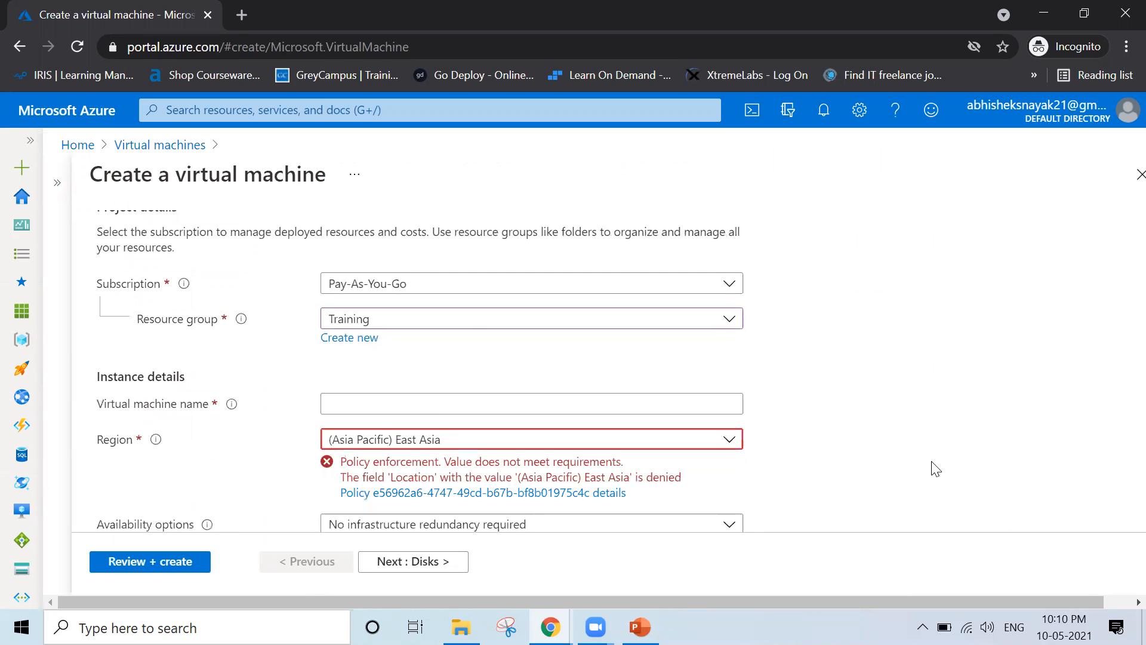
pyautogui.scroll(-1, 936, 468)
pyautogui.click(597, 398)
pyautogui.write('VM1')
pyautogui.click(893, 360)
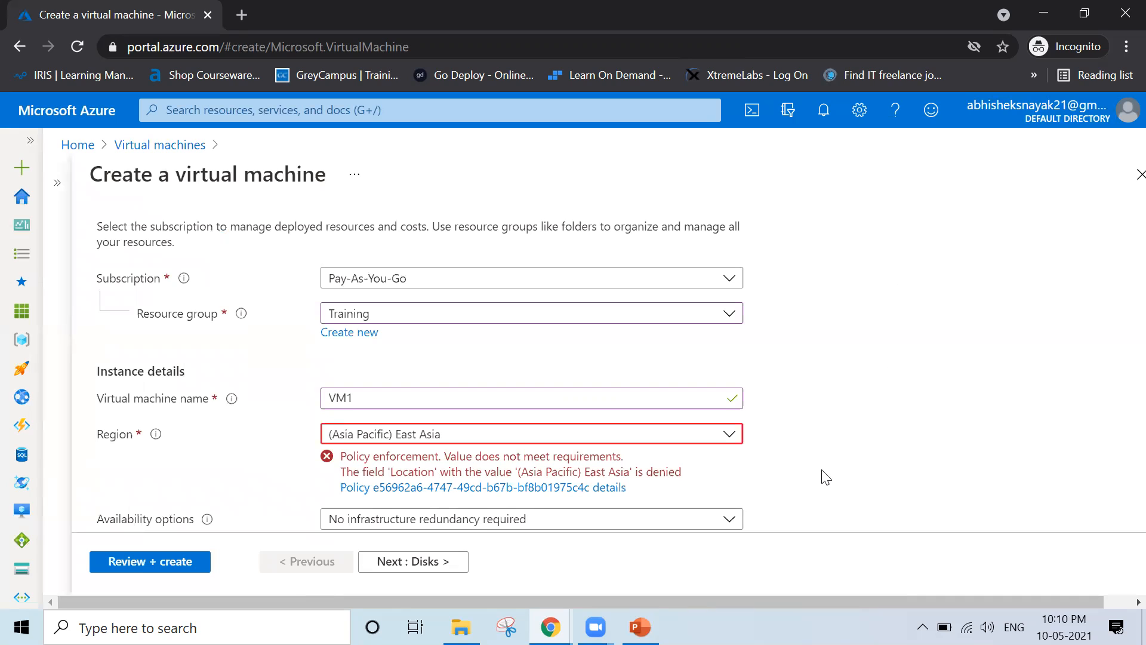
pyautogui.scroll(-1, 422, 437)
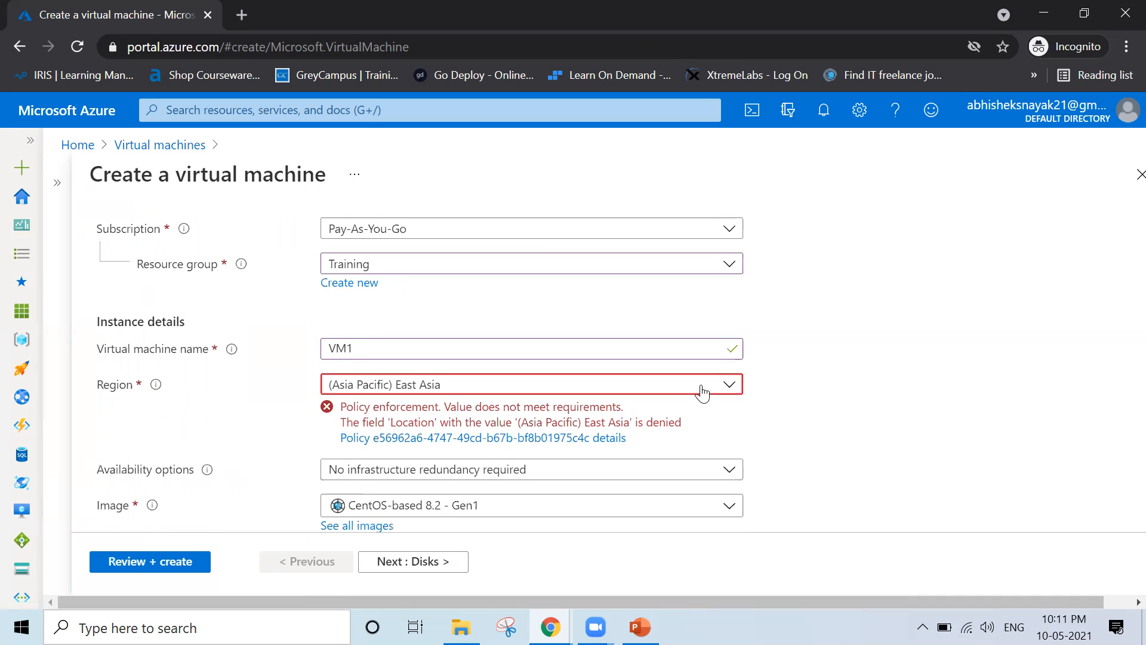
# Try Canada Central and UK West, then set VM1's region to (Asia Pacific) Central India
pyautogui.click(702, 392)
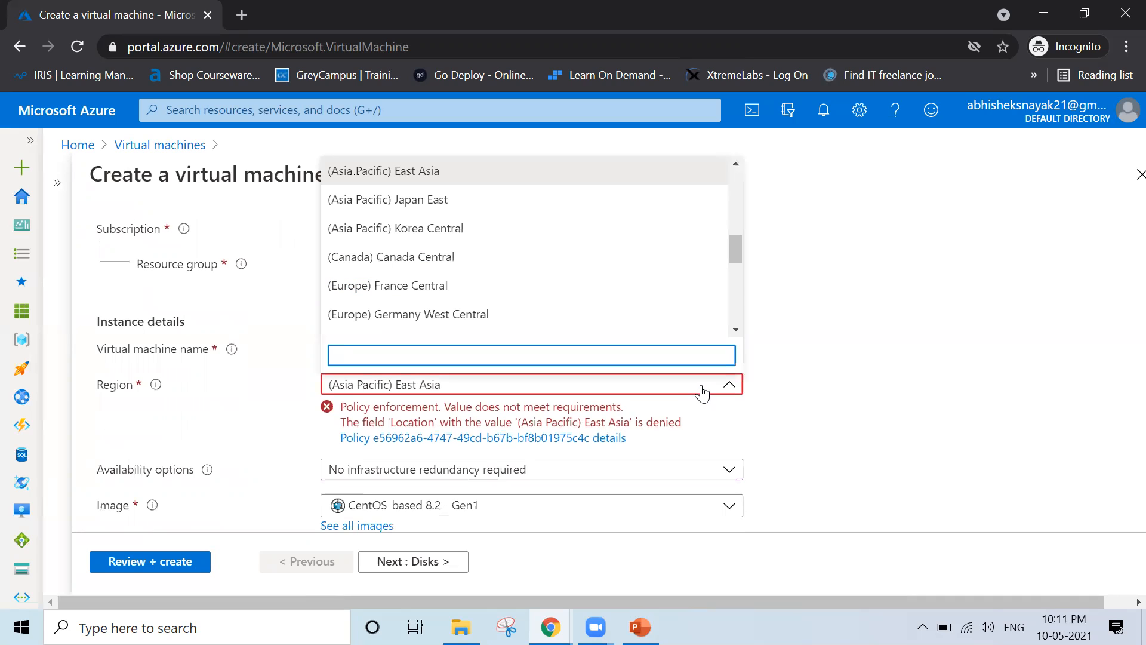
pyautogui.click(433, 261)
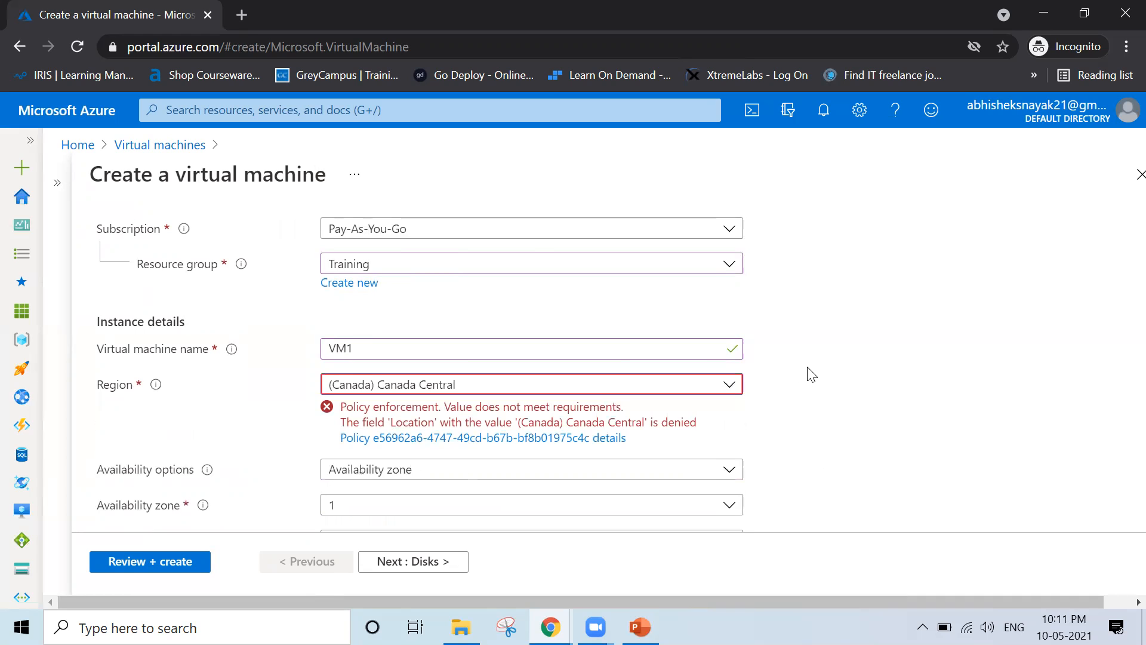
pyautogui.click(608, 388)
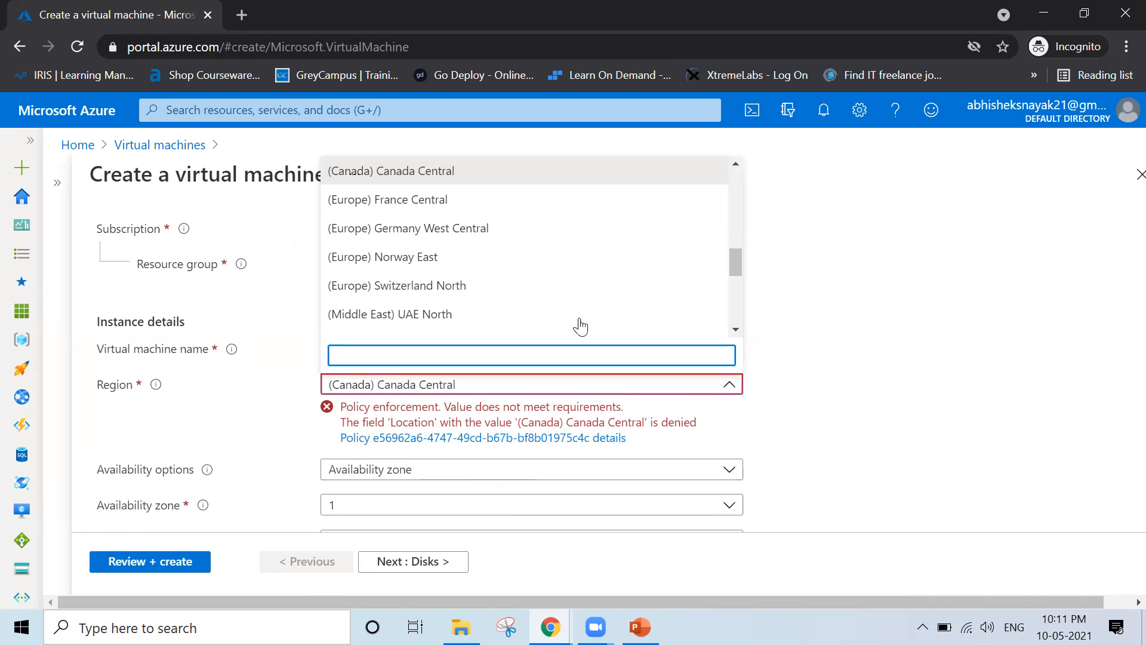
pyautogui.scroll(-3, 578, 325)
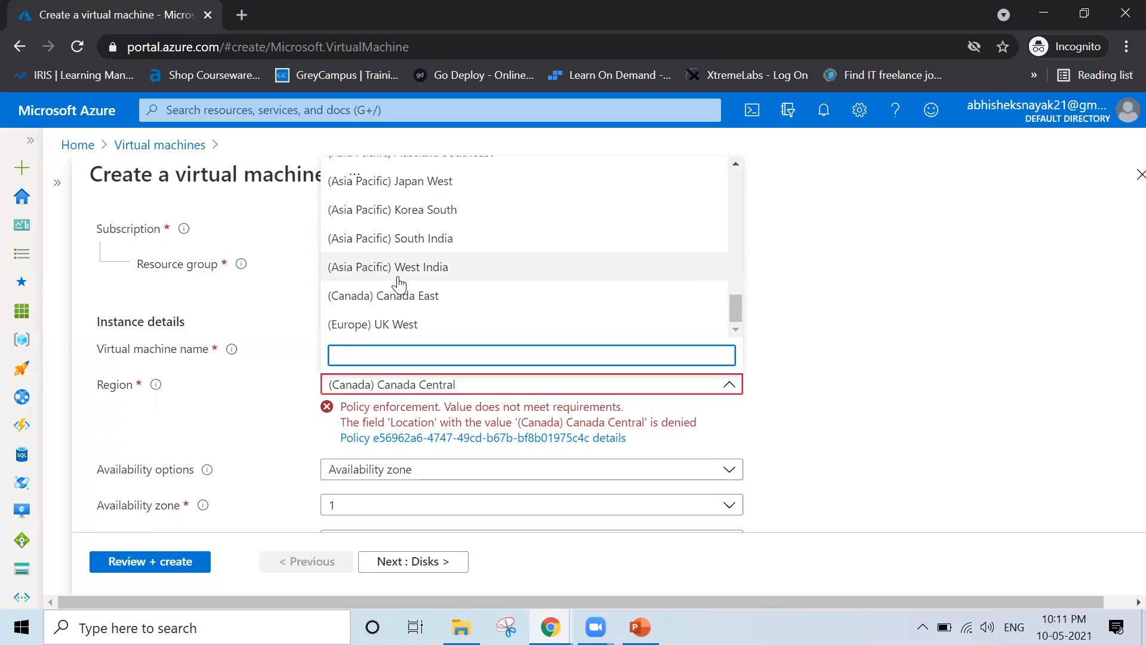
pyautogui.click(399, 325)
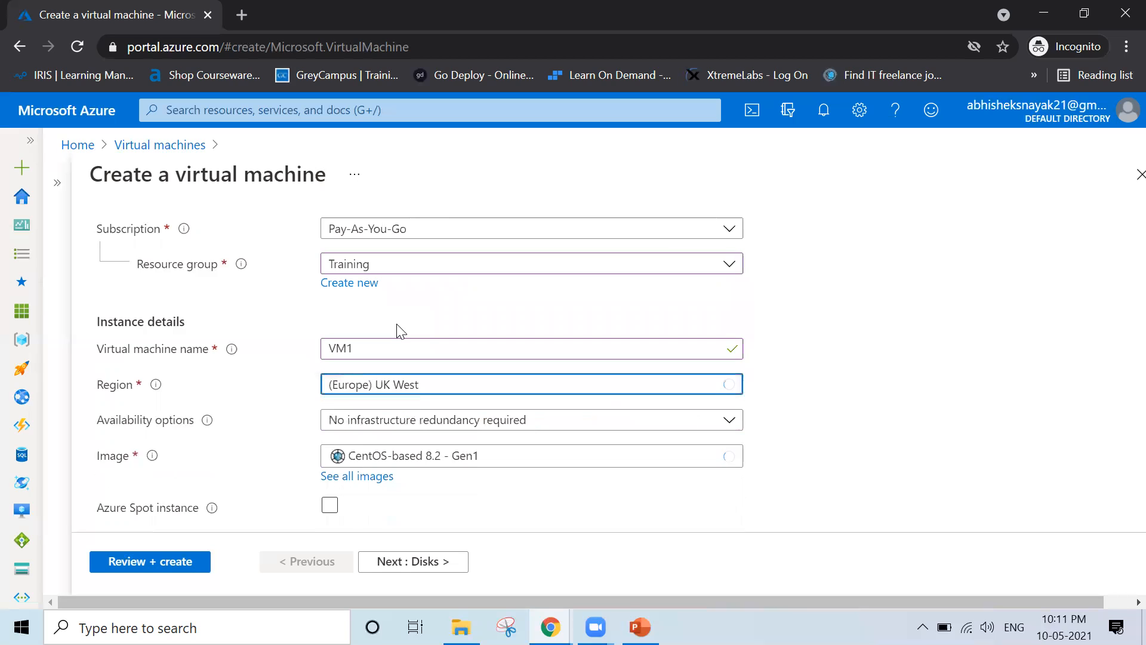
pyautogui.click(506, 389)
pyautogui.write('india')
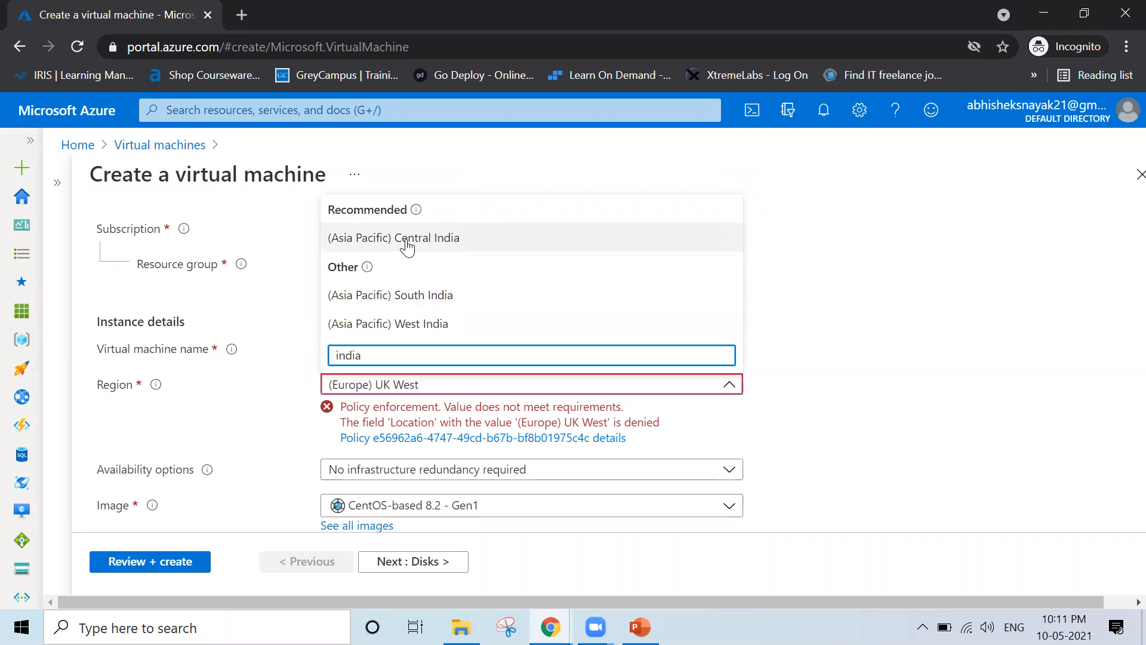
pyautogui.click(408, 243)
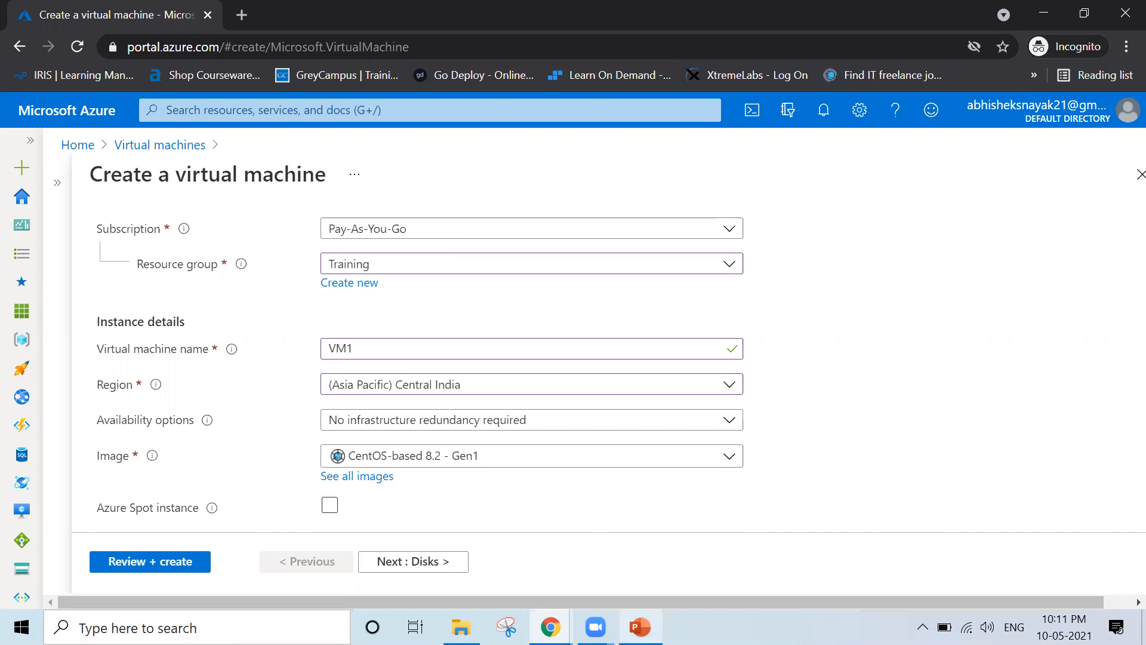
# Show the AZ-104 handbook cover and select the Microsoft Azure Administrator title
pyautogui.moveTo(640, 626)
pyautogui.moveTo(550, 627)
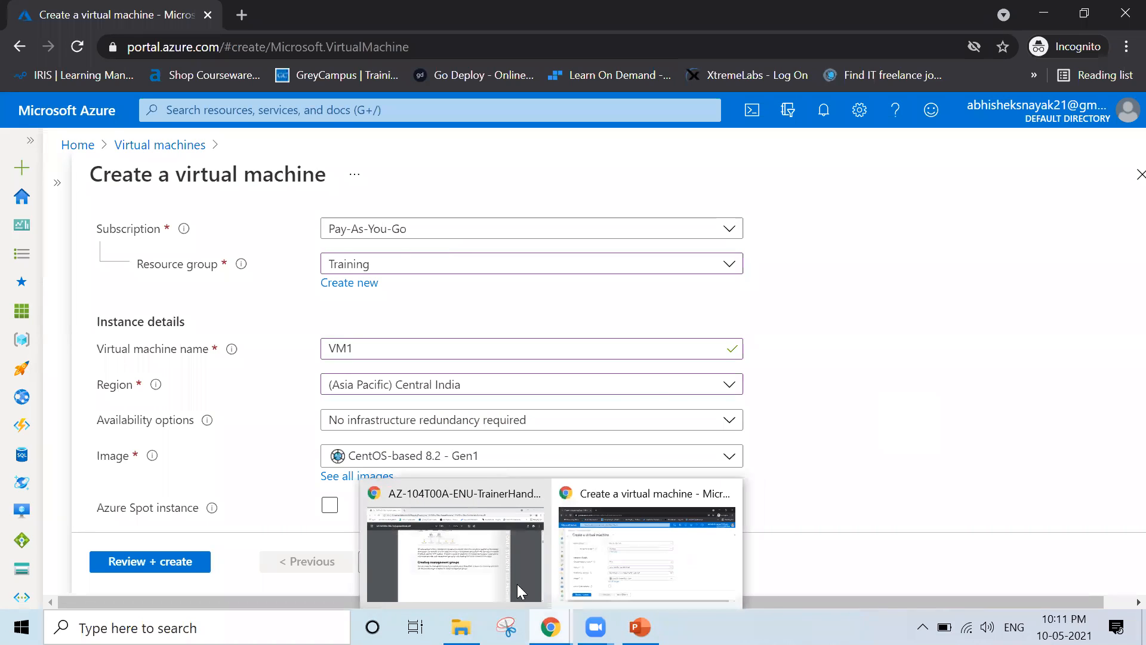
pyautogui.click(499, 569)
pyautogui.scroll(20, 477, 411)
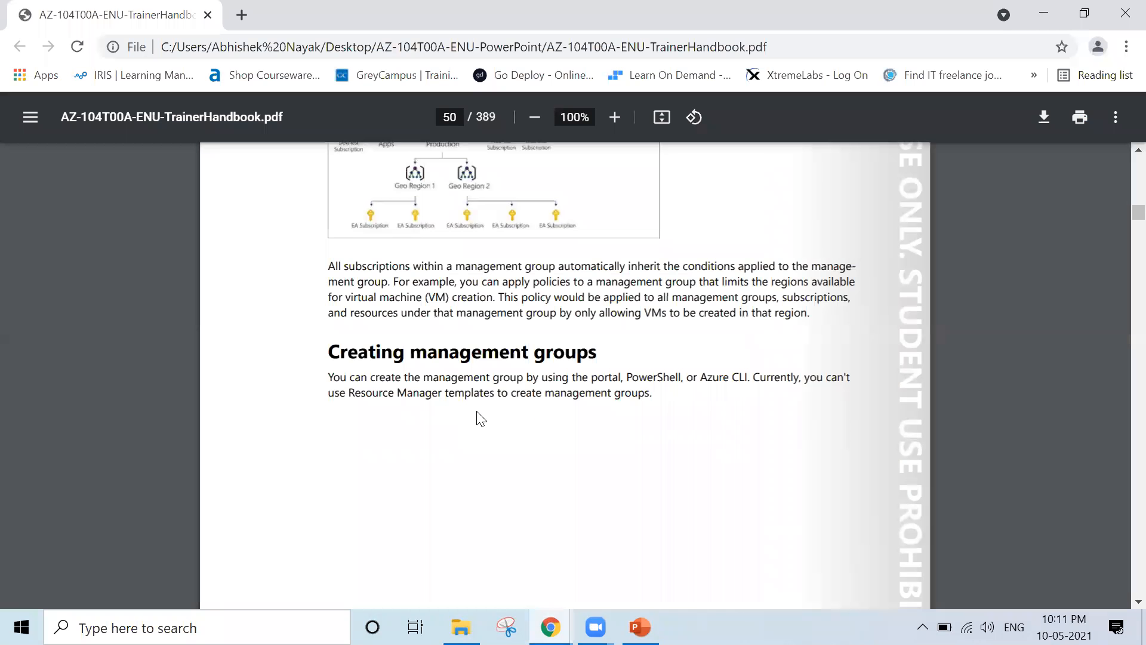
pyautogui.scroll(20, 478, 412)
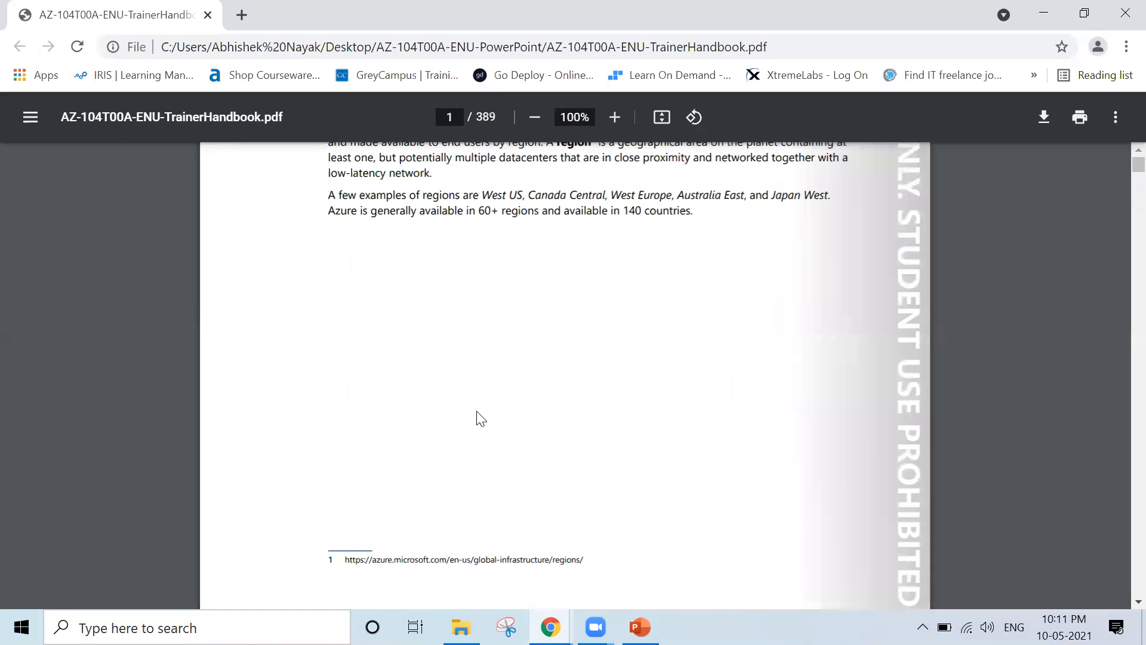
pyautogui.scroll(-6, 476, 411)
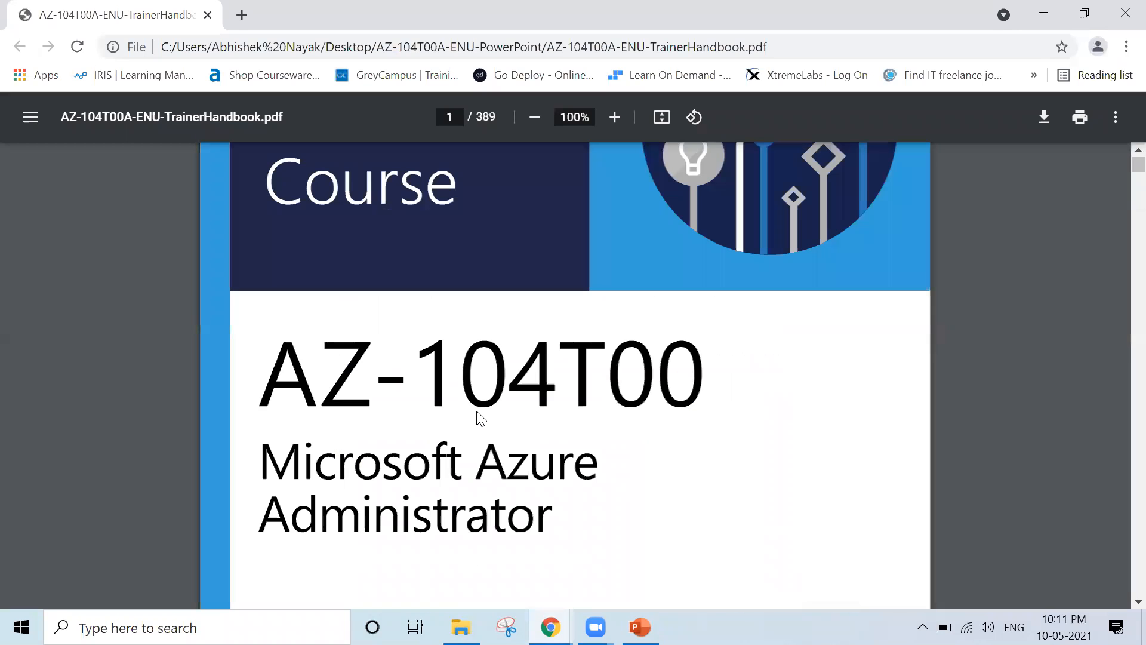
pyautogui.moveTo(261, 466); pyautogui.dragTo(590, 526)
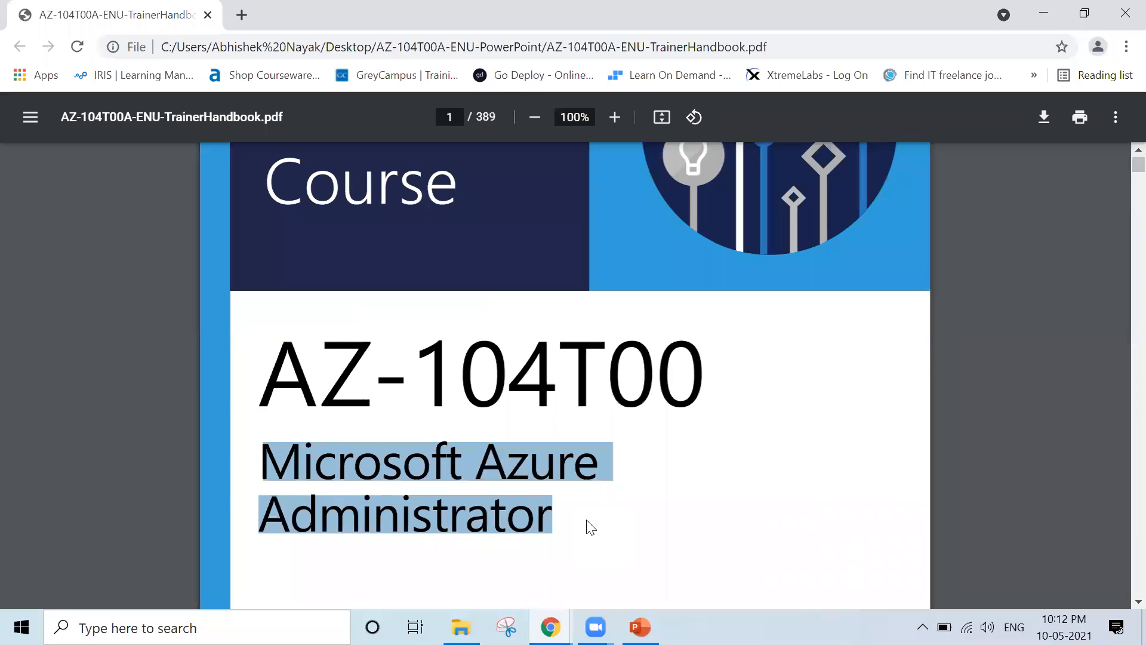
pyautogui.press('super+r')
# Launch Notepad++ and start a new note listing Azure Account and Subscribe
pyautogui.write('Notepad++')
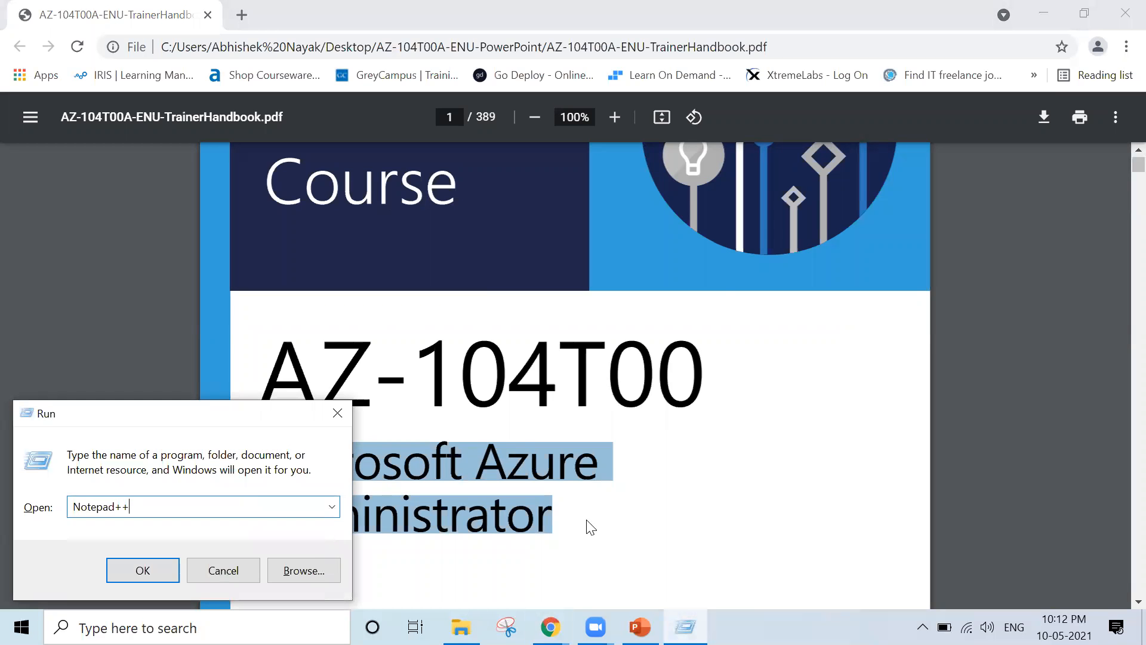
pyautogui.press('Return')
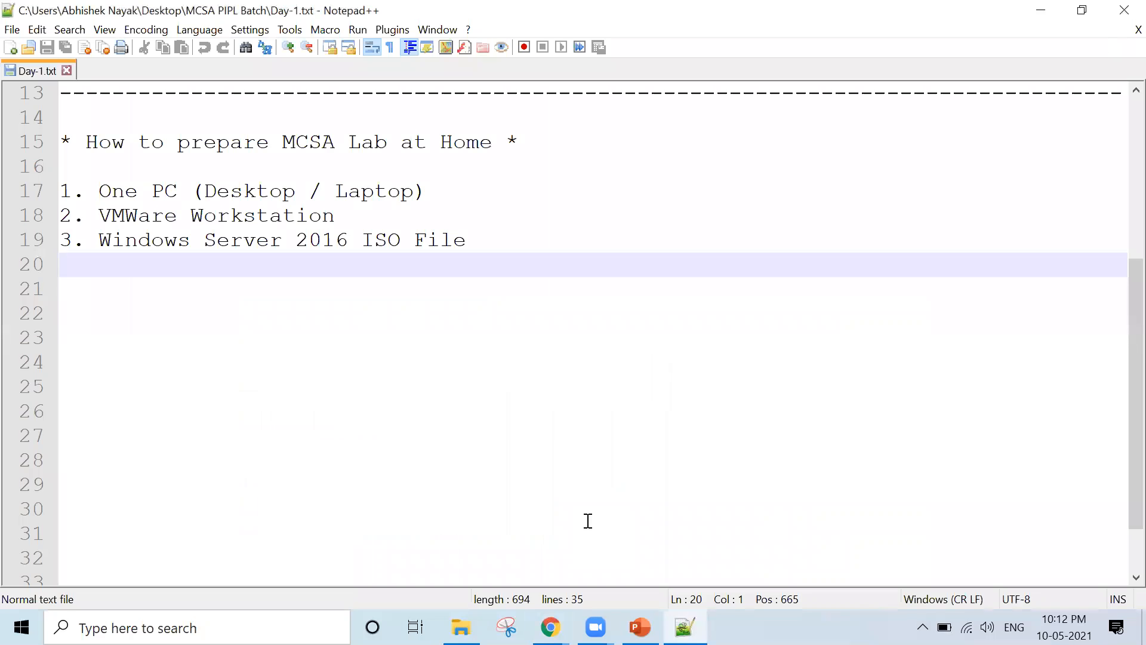
pyautogui.hotkey('ctrl', 'n')
pyautogui.write('A')
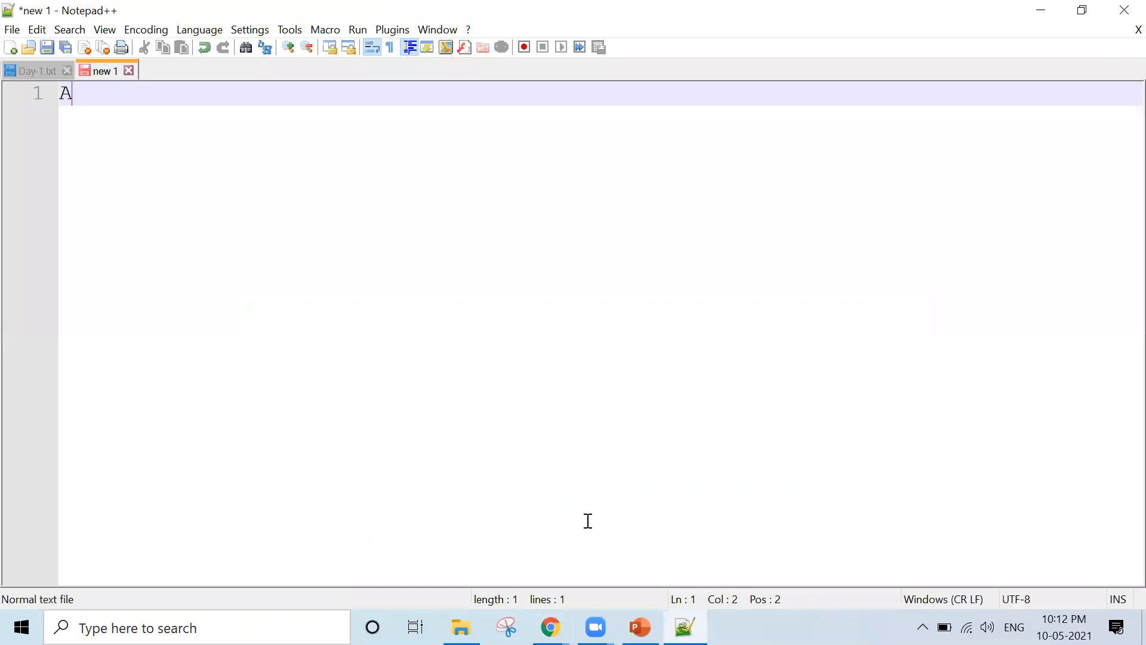
pyautogui.write('zure Account')
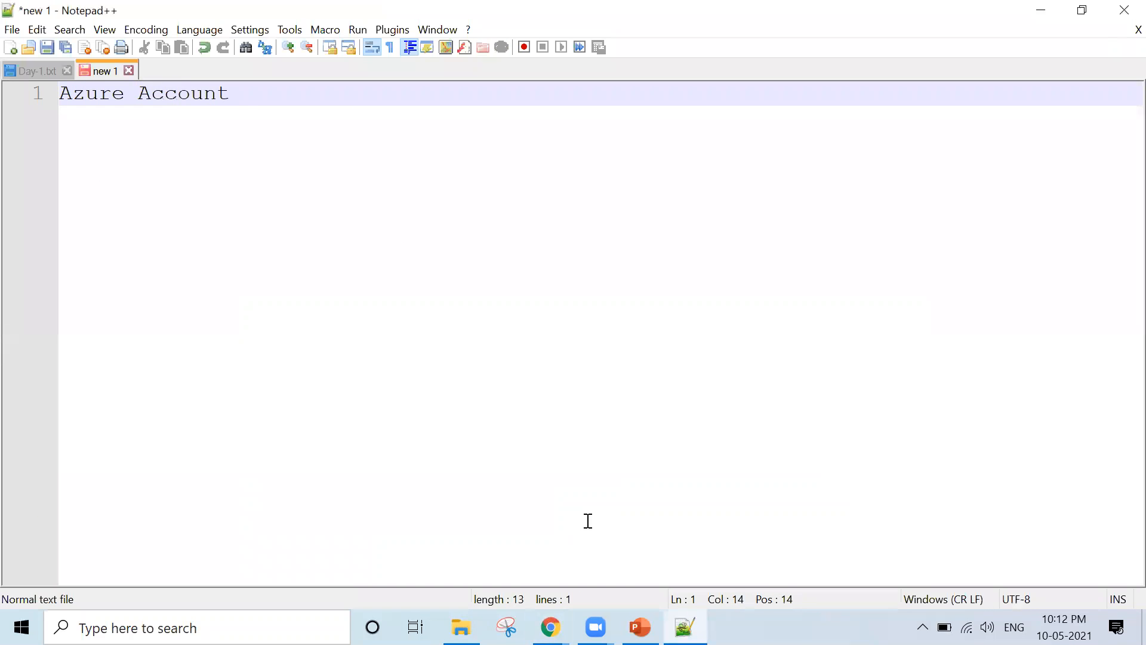
pyautogui.press('Return')
pyautogui.write('Subscrip')
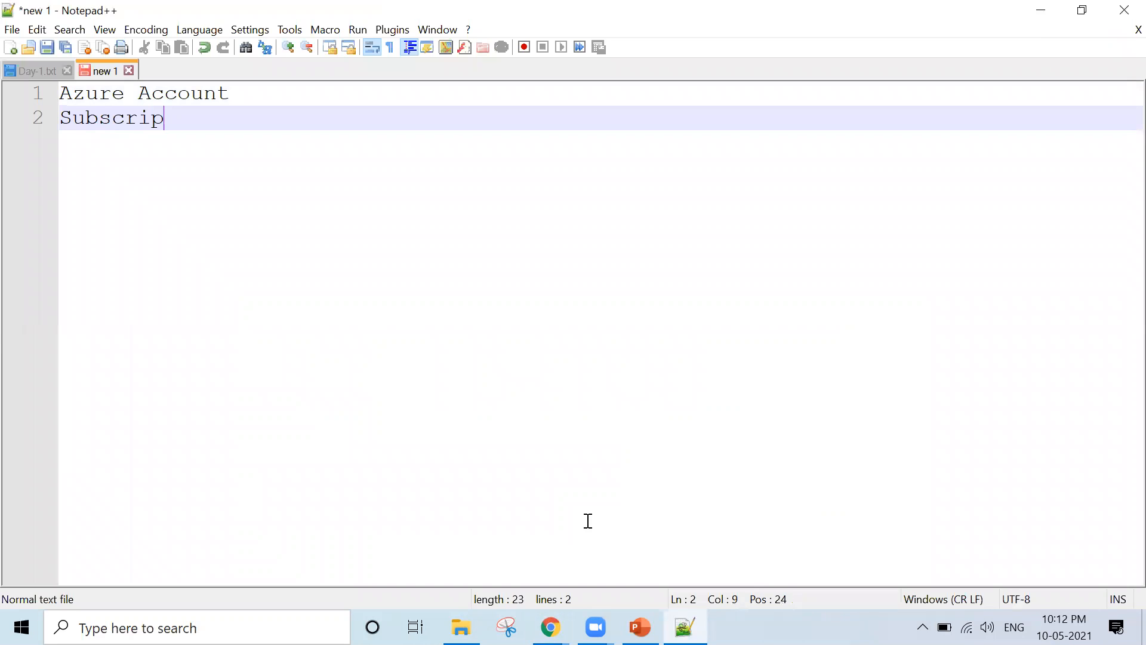
pyautogui.press('BackSpace')
pyautogui.write('be')
pyautogui.press('Return')
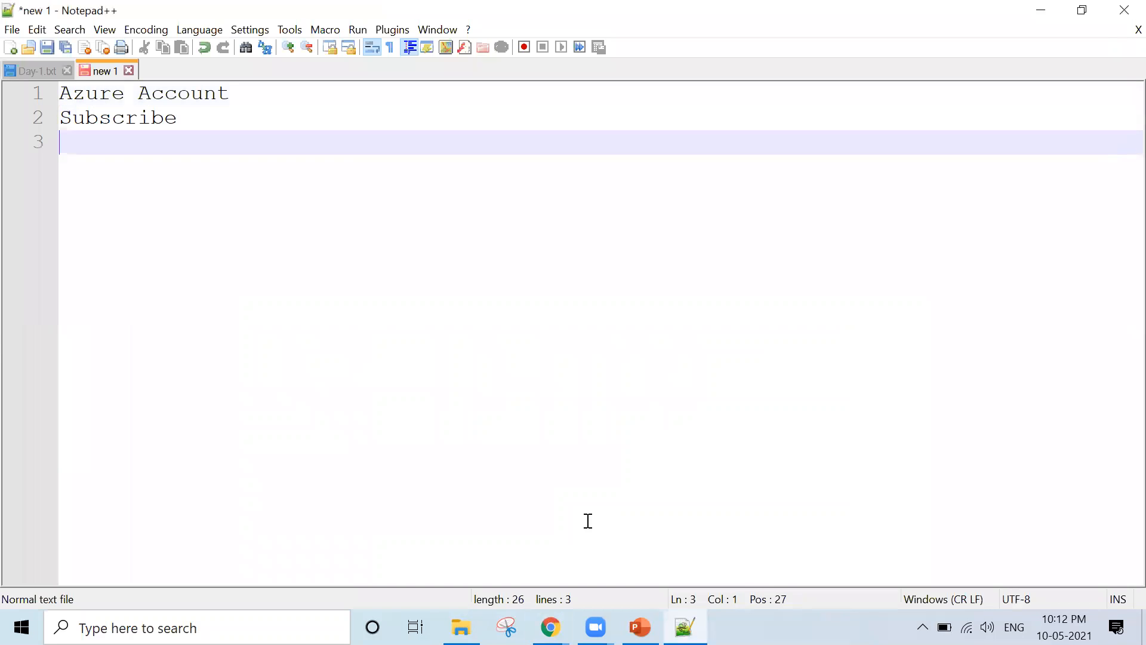
# Add Budget - Alert Procedure, a dashed divider line, and a Policy - Location line
pyautogui.write('Bug')
pyautogui.press('BackSpace')
pyautogui.write('g')
pyautogui.press('BackSpace')
pyautogui.write('dget')
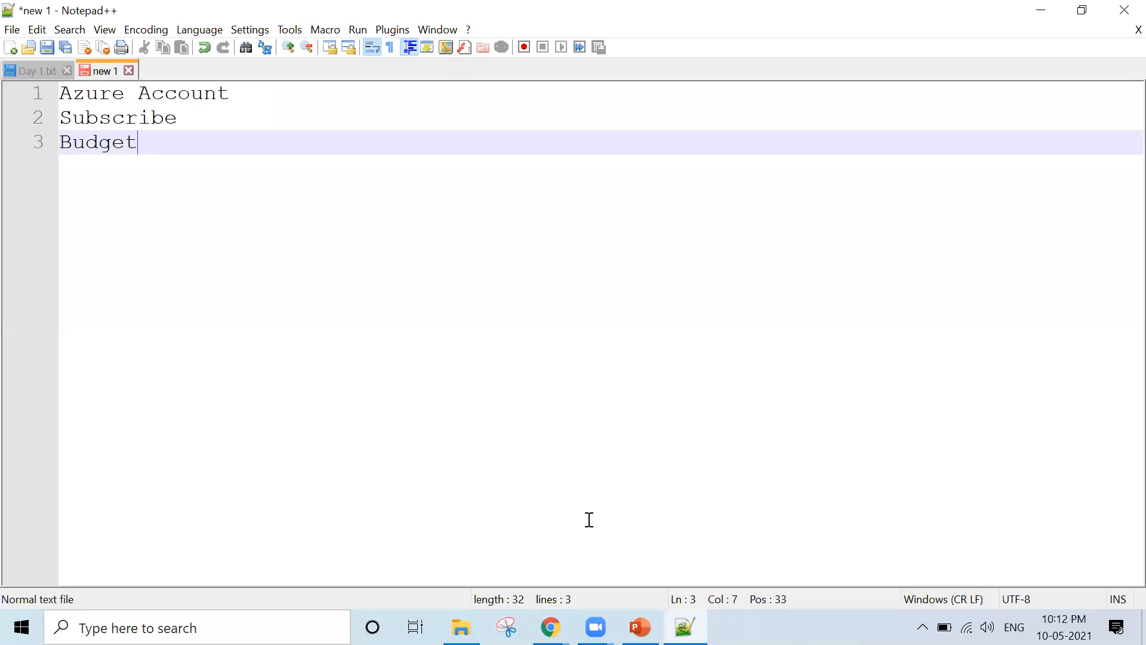
pyautogui.write(' 0')
pyautogui.press('BackSpace')
pyautogui.write('- Alert Procedure')
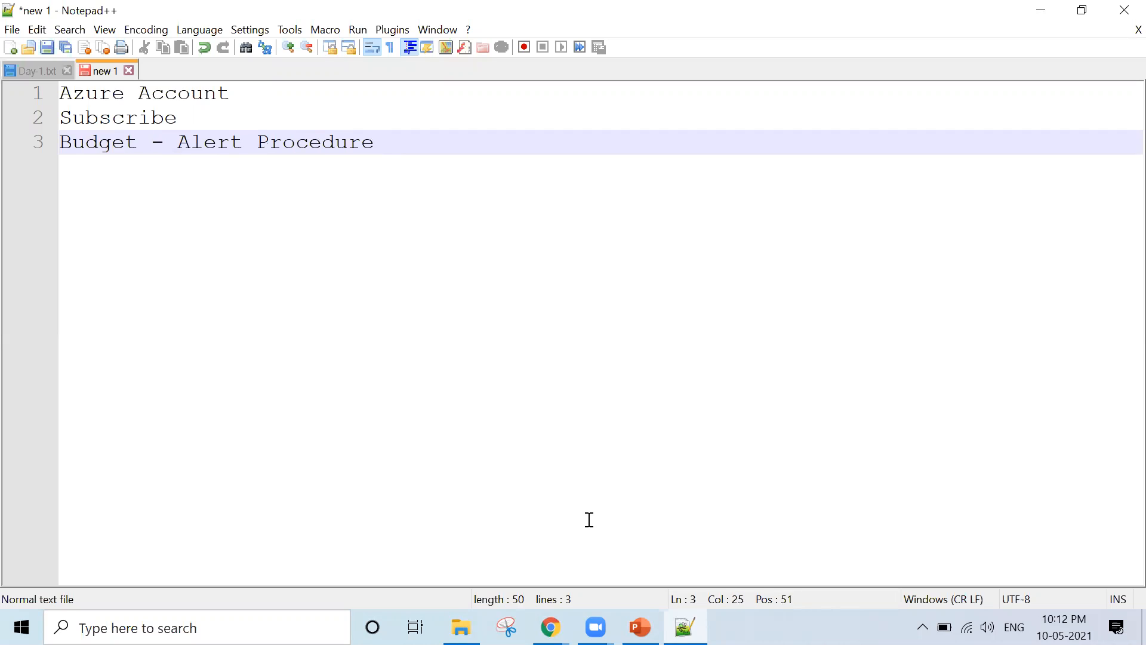
pyautogui.press('Return')
pyautogui.write('-')
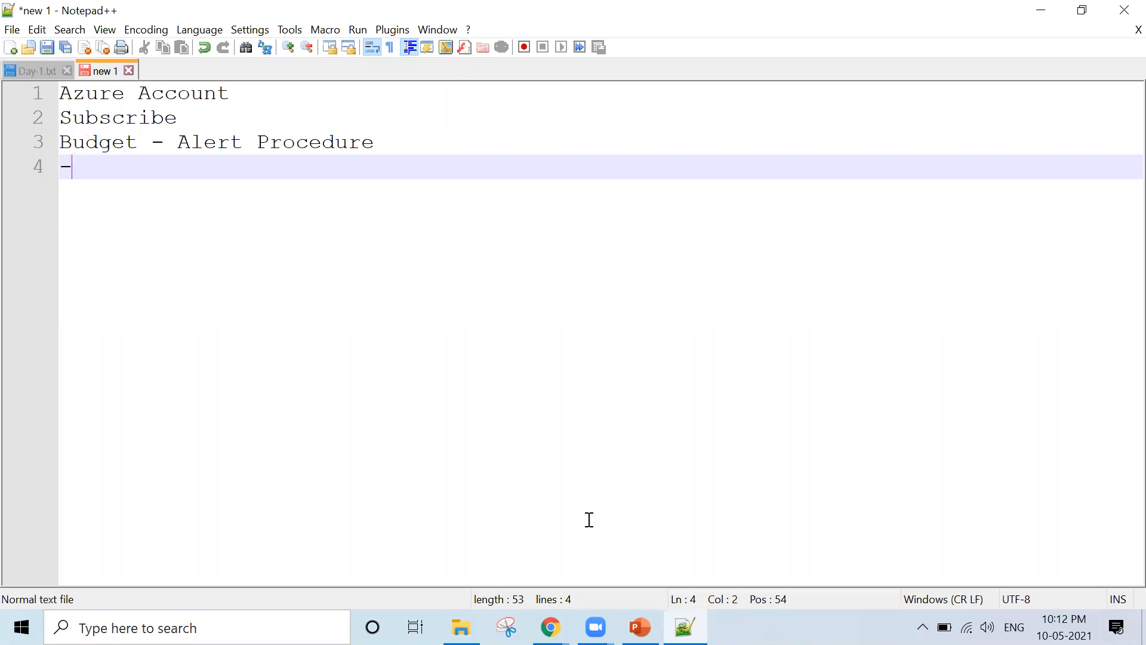
pyautogui.write('------------------------------------------')
pyautogui.press('Return')
pyautogui.write('Policy ')
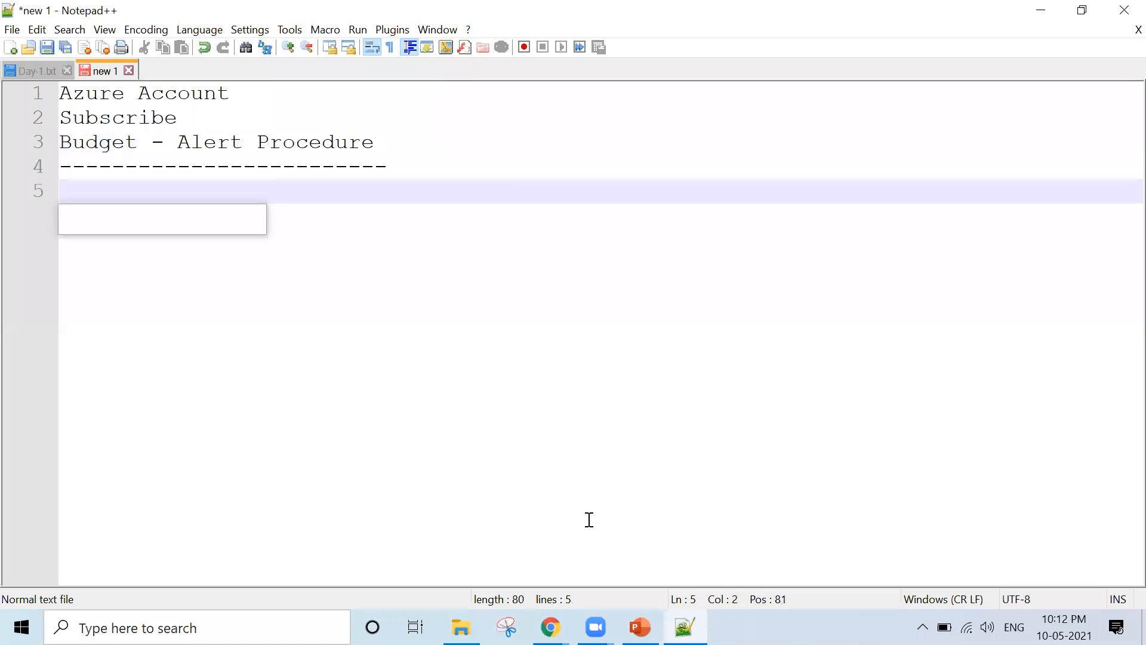
pyautogui.write('- Location')
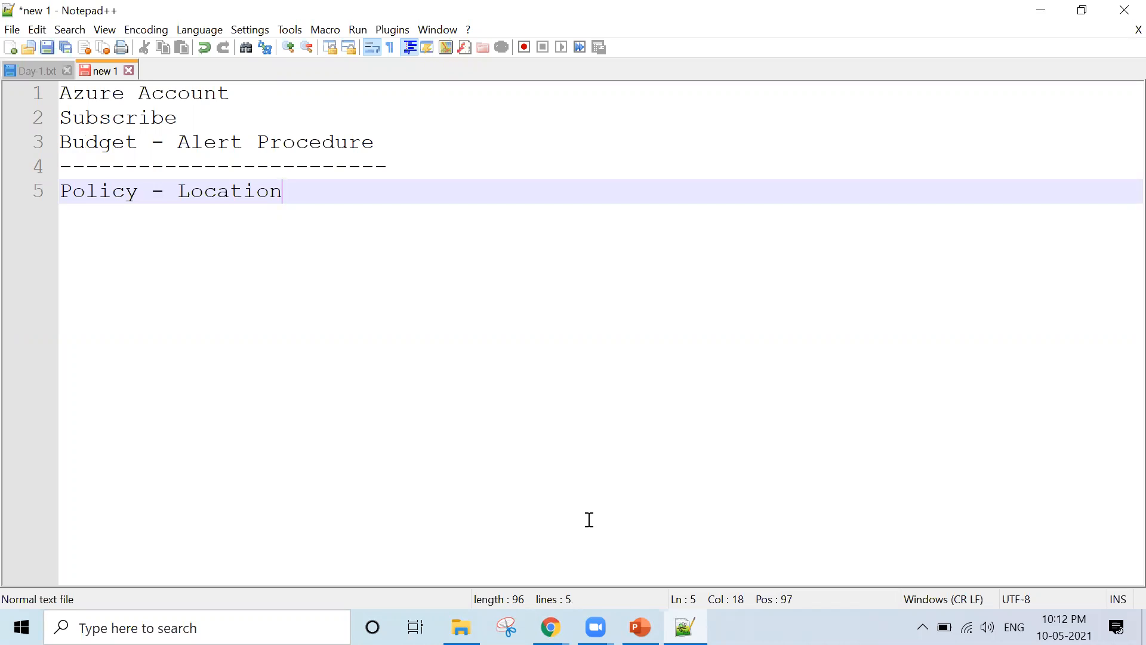
pyautogui.write('27000:2013')
# Delete the trailing 27000:2013 so line 5 reads Policy - Location
pyautogui.press('BackSpace')
pyautogui.press('BackSpace')
pyautogui.press('BackSpace')
pyautogui.press('BackSpace')
pyautogui.press('BackSpace')
pyautogui.press('BackSpace')
pyautogui.press('BackSpace')
pyautogui.press('BackSpace')
pyautogui.press('BackSpace')
pyautogui.press('BackSpace')
pyautogui.press('BackSpace')
# Review the Demonstration – Azure Policy slide, then return to the Azure VM form
pyautogui.click(550, 626)
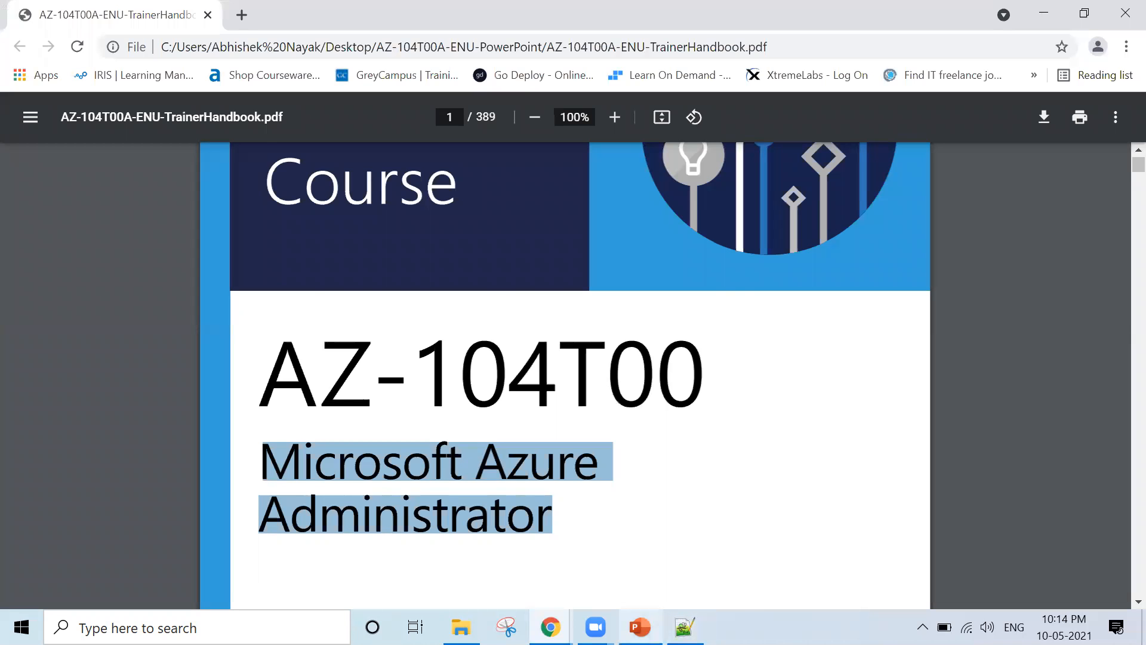
pyautogui.click(635, 547)
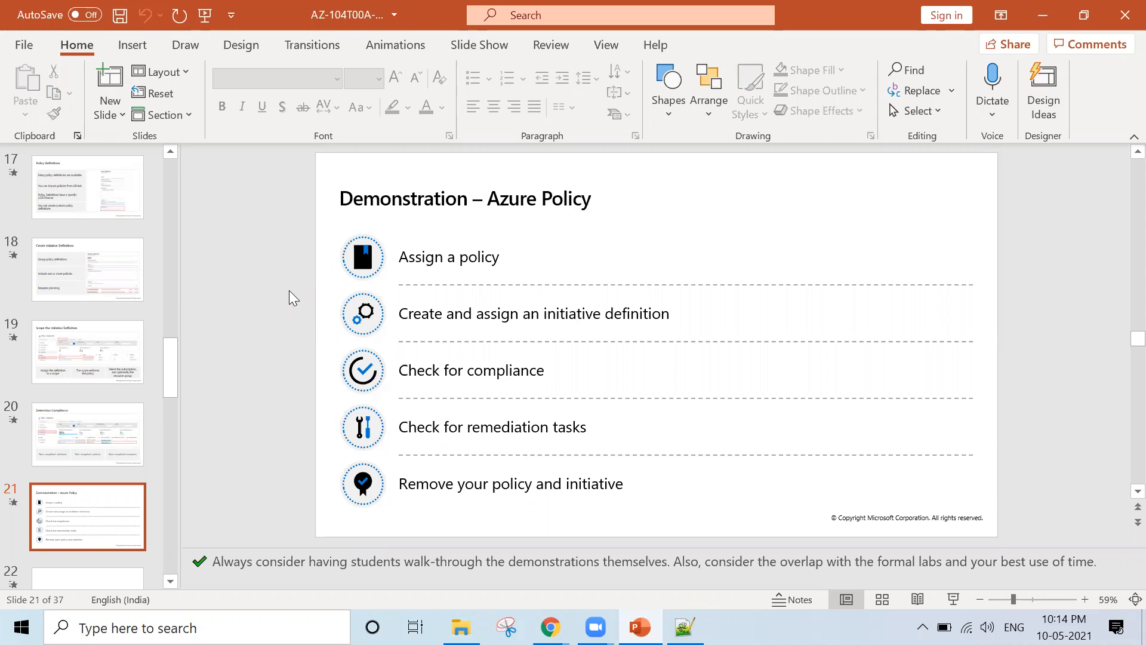
pyautogui.click(550, 627)
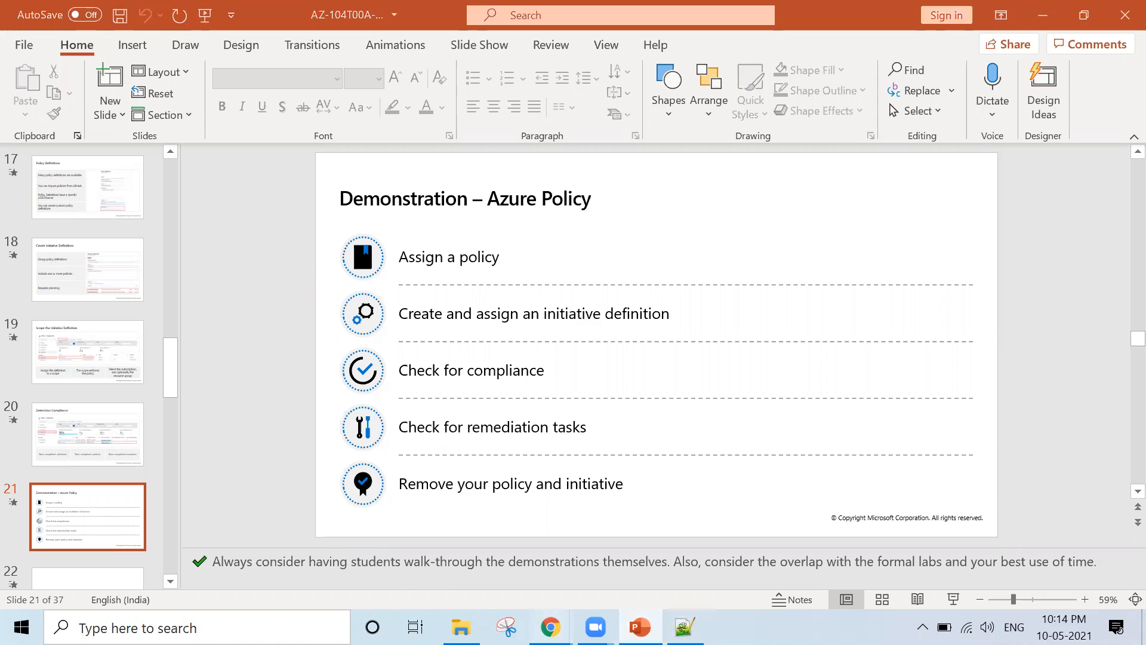
pyautogui.click(647, 552)
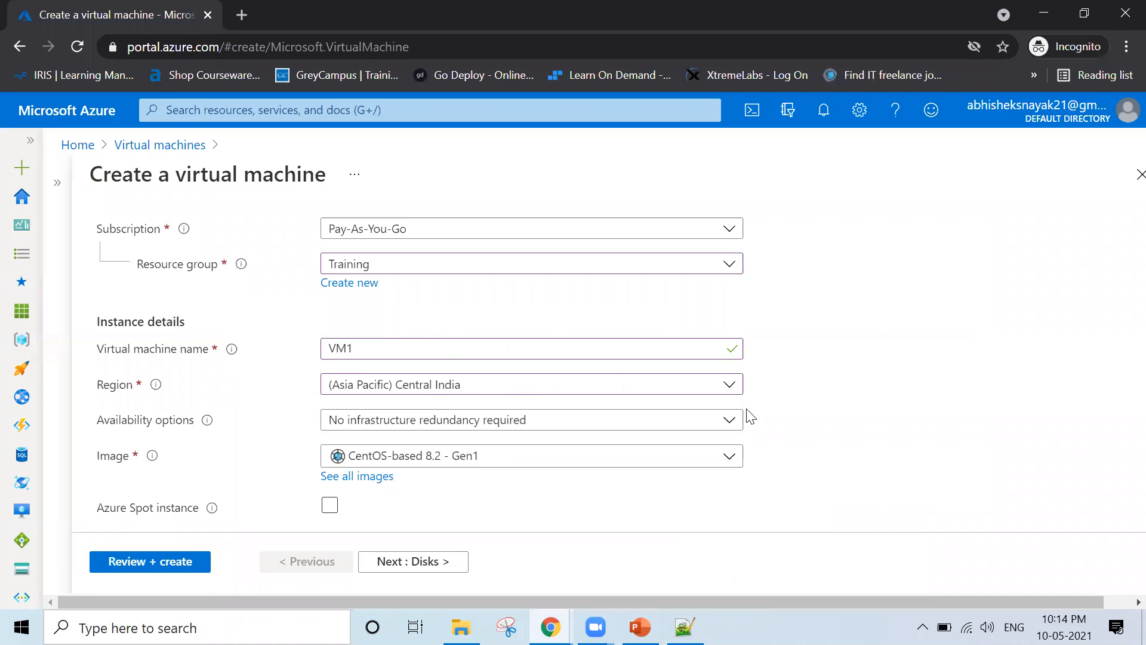
# Discard the unfinished VM1 creation and return to the Azure home page
pyautogui.click(1123, 178)
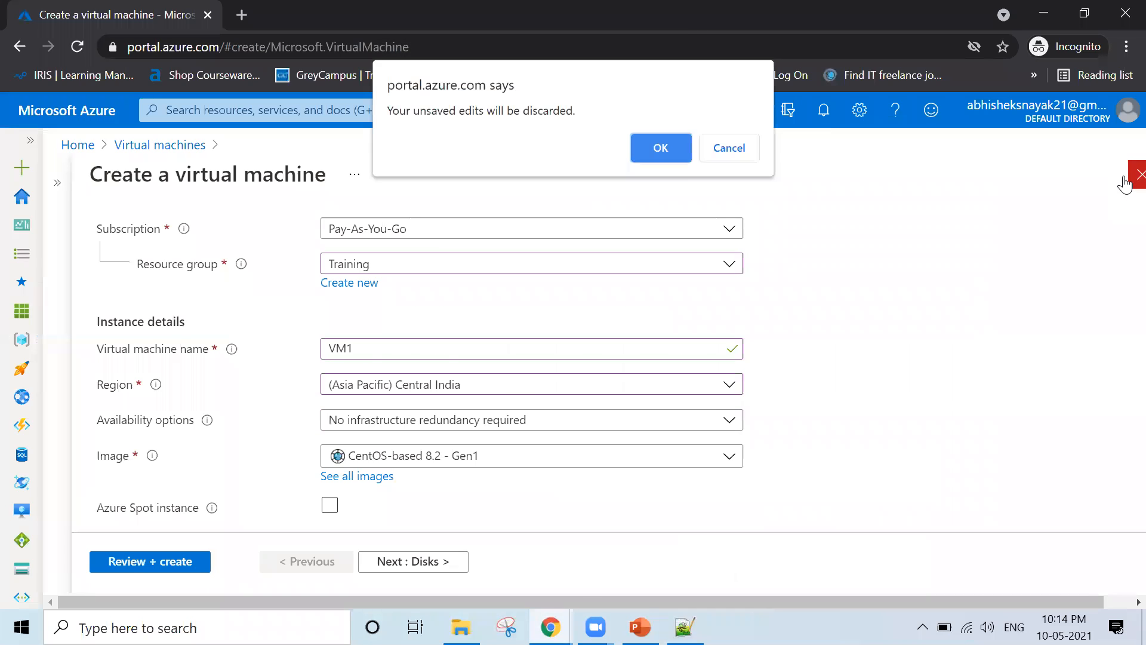
pyautogui.click(664, 150)
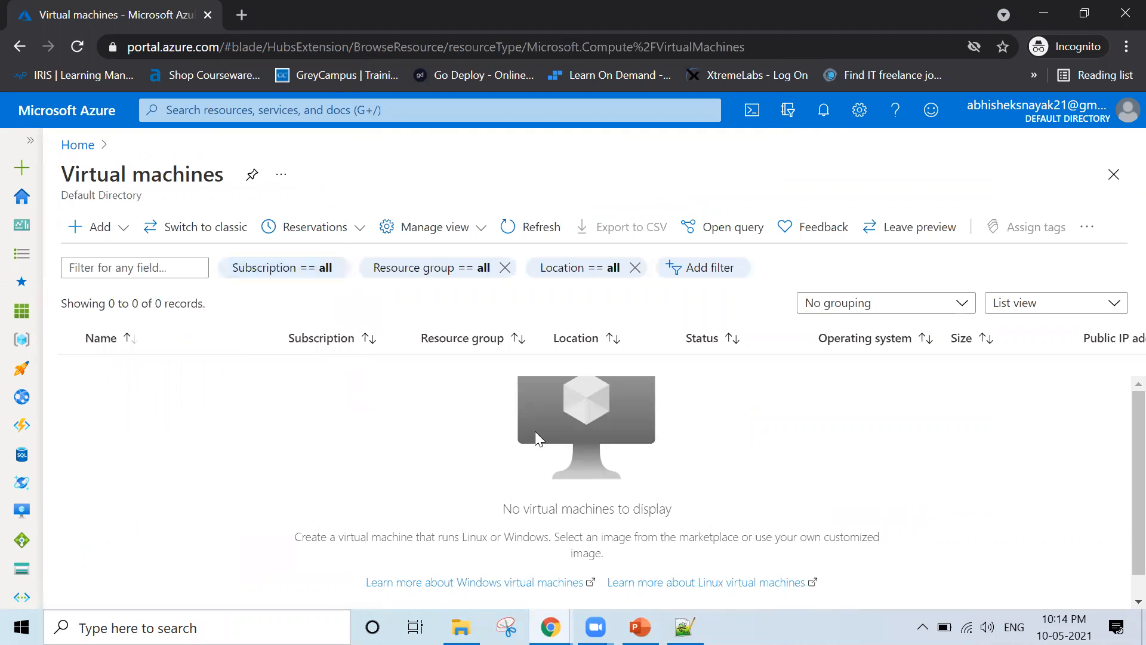
pyautogui.click(88, 146)
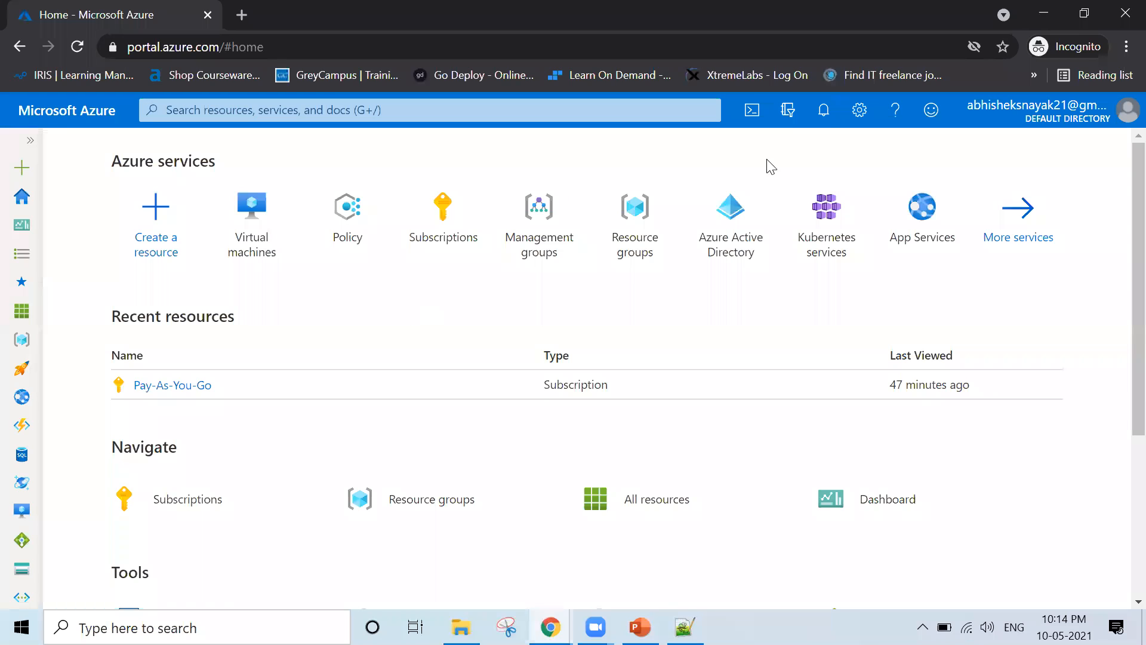
# Confirm the Allowed locations assignment succeeded in Notifications, then open Policy
pyautogui.click(825, 113)
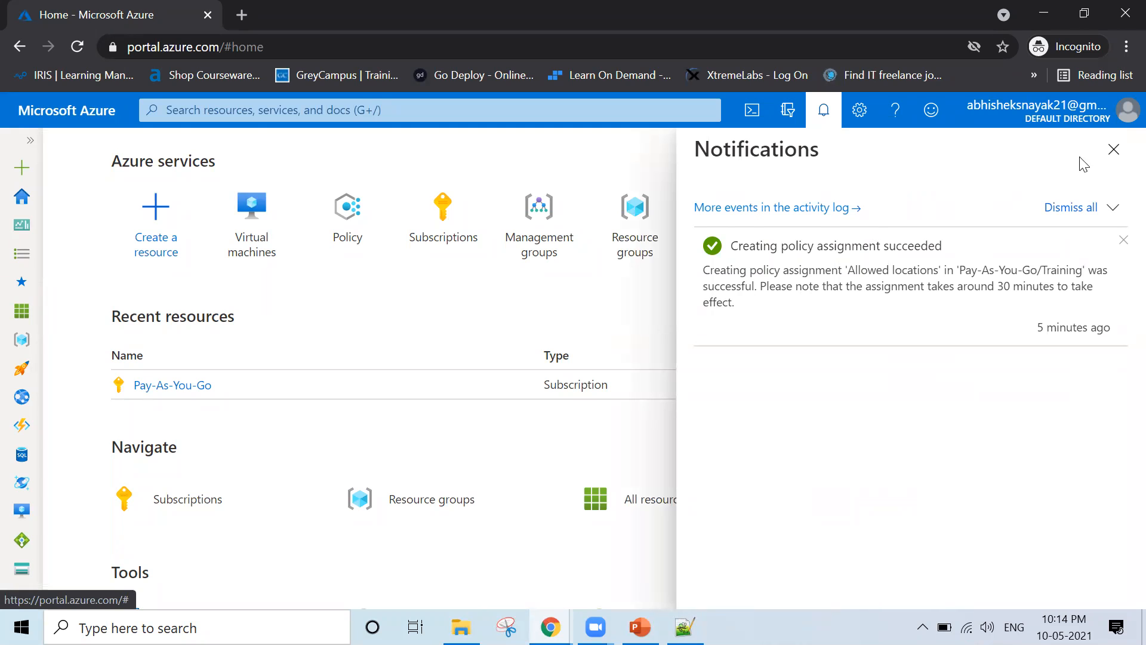
pyautogui.click(1114, 149)
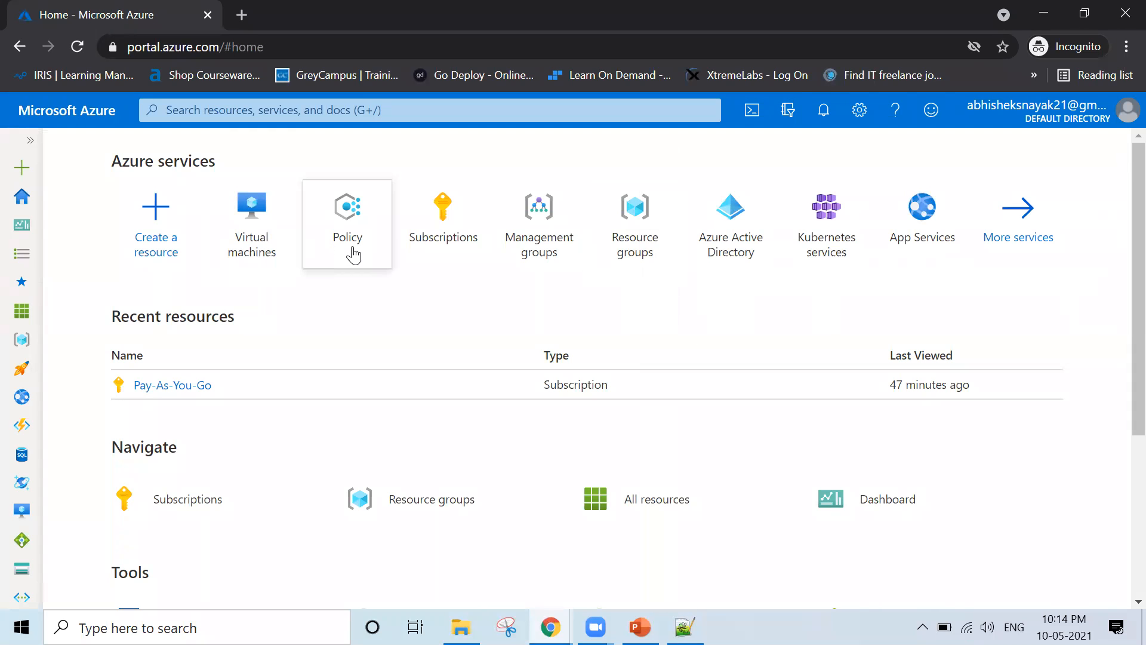
pyautogui.click(356, 252)
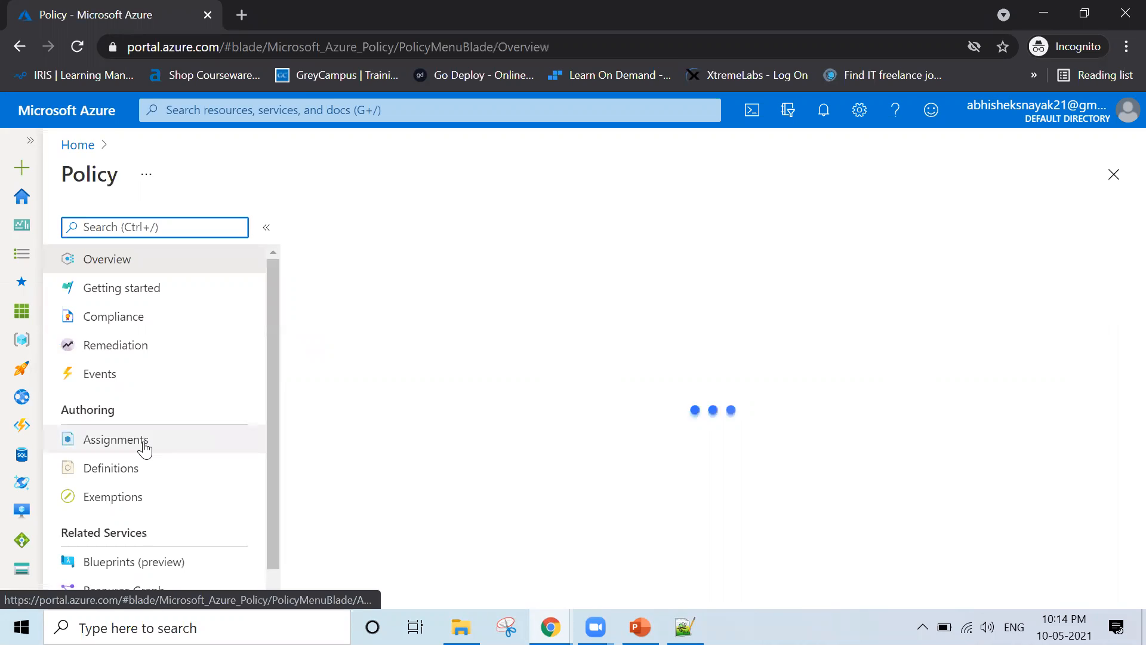
# Scroll the Policy overview showing 0% compliance and 26 of 191 policies non-compliant
pyautogui.scroll(-1, 144, 447)
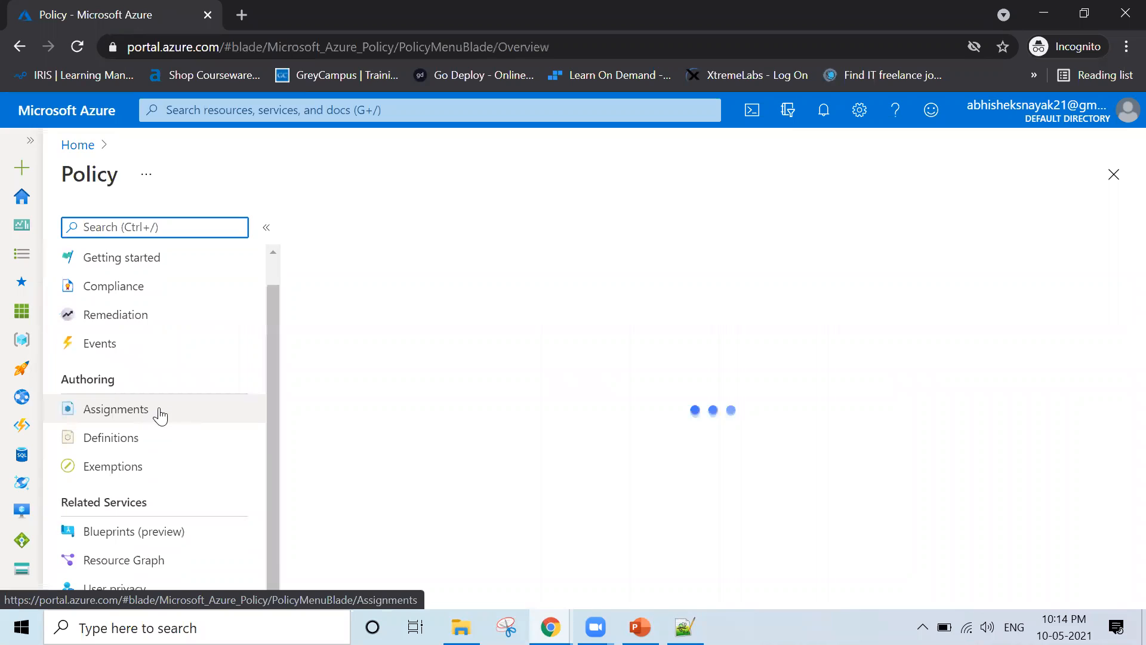
pyautogui.scroll(1, 174, 416)
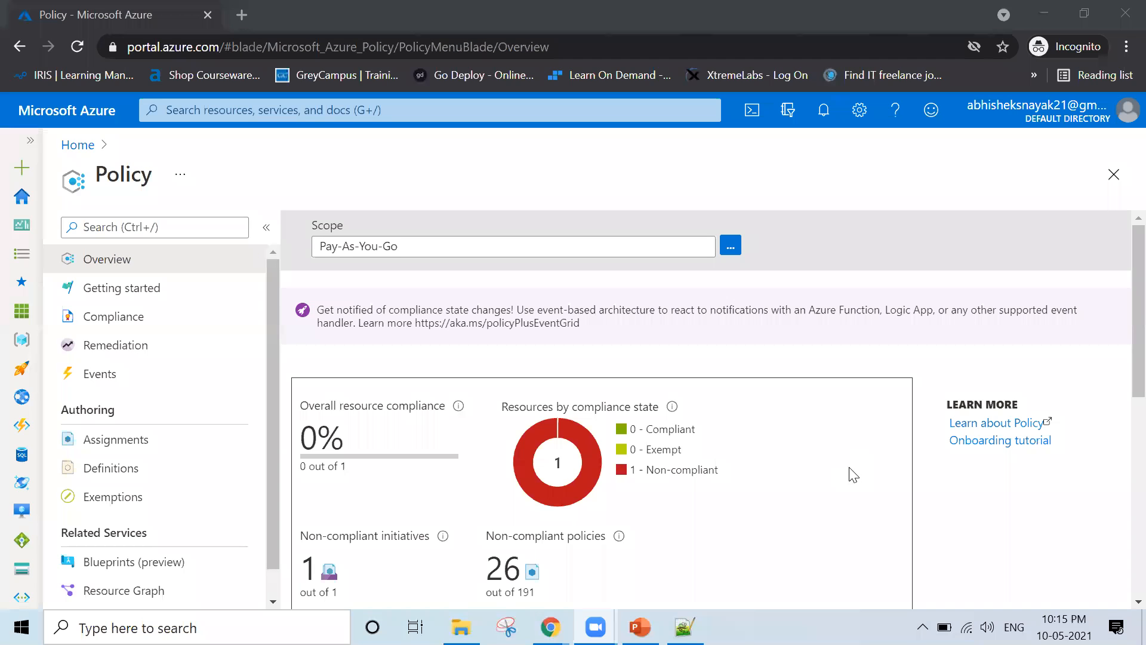
# Bring the Policy Overview's assignments table into view and widen its Name column
pyautogui.click(888, 375)
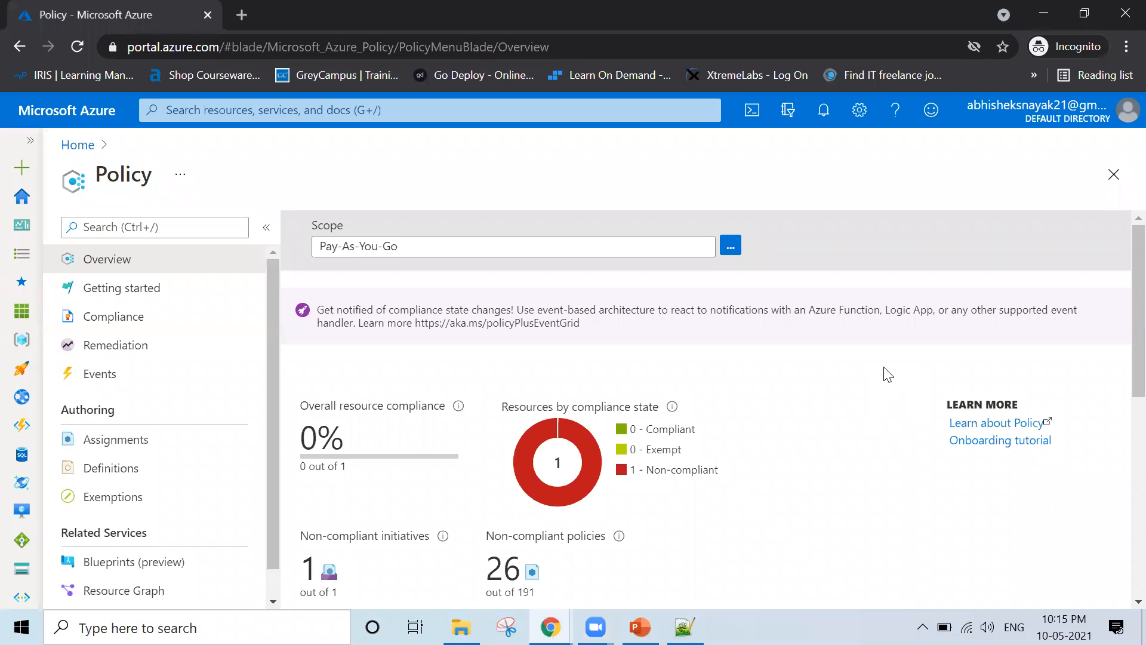
pyautogui.scroll(-6, 888, 374)
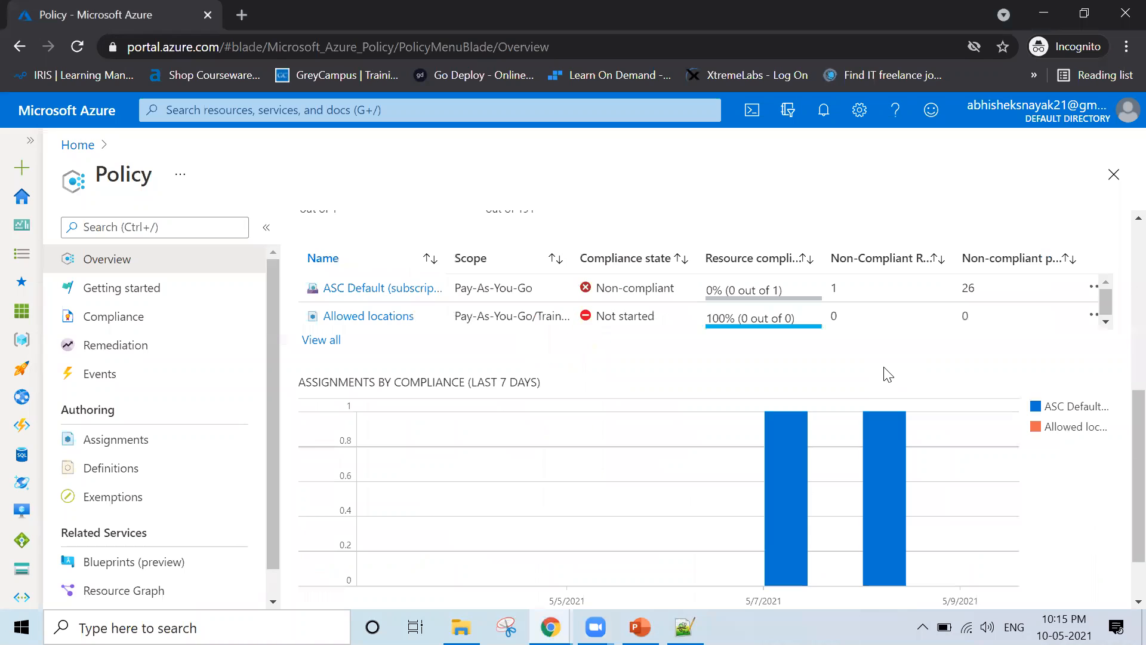
pyautogui.scroll(6, 888, 375)
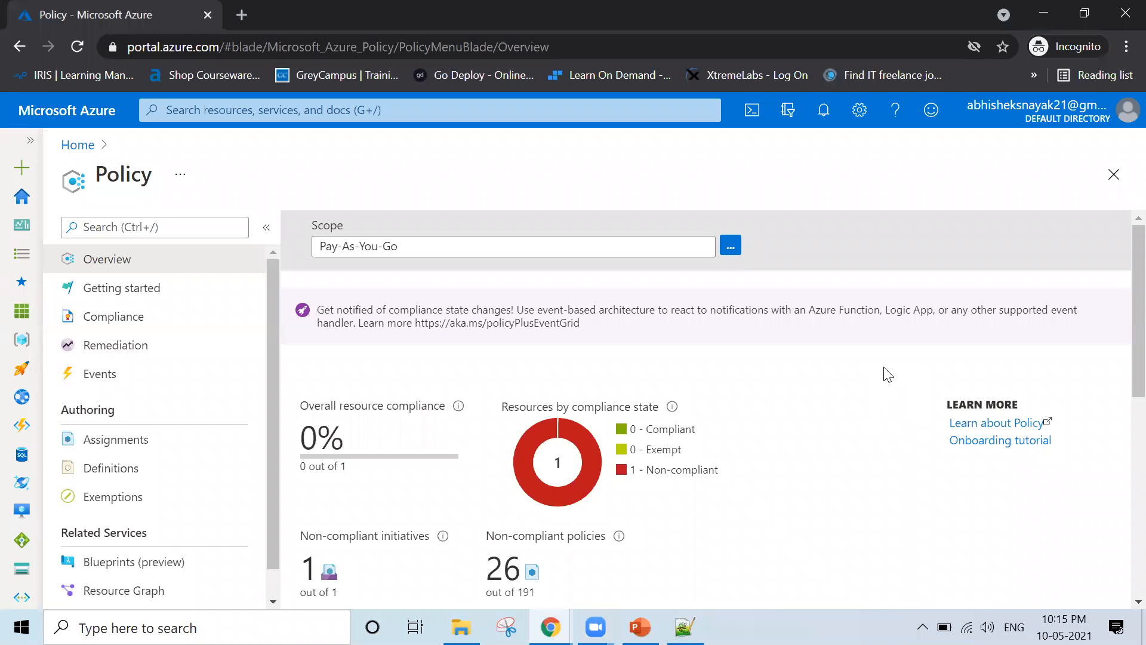
pyautogui.scroll(-5, 889, 374)
pyautogui.scroll(2, 888, 374)
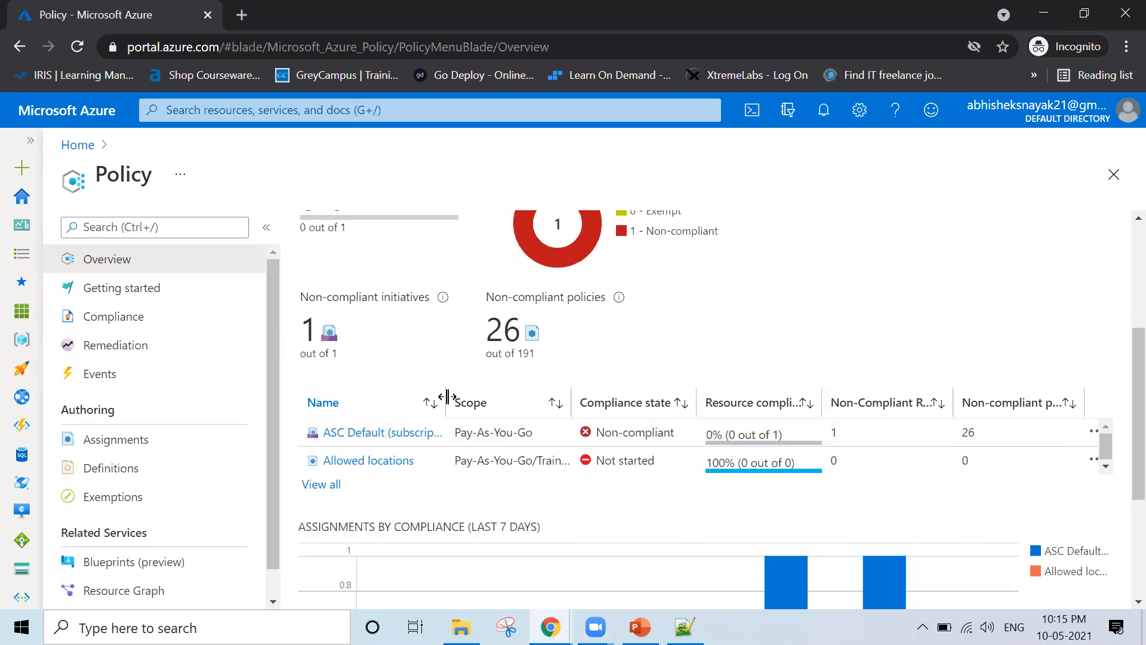
pyautogui.moveTo(445, 390); pyautogui.dragTo(508, 391)
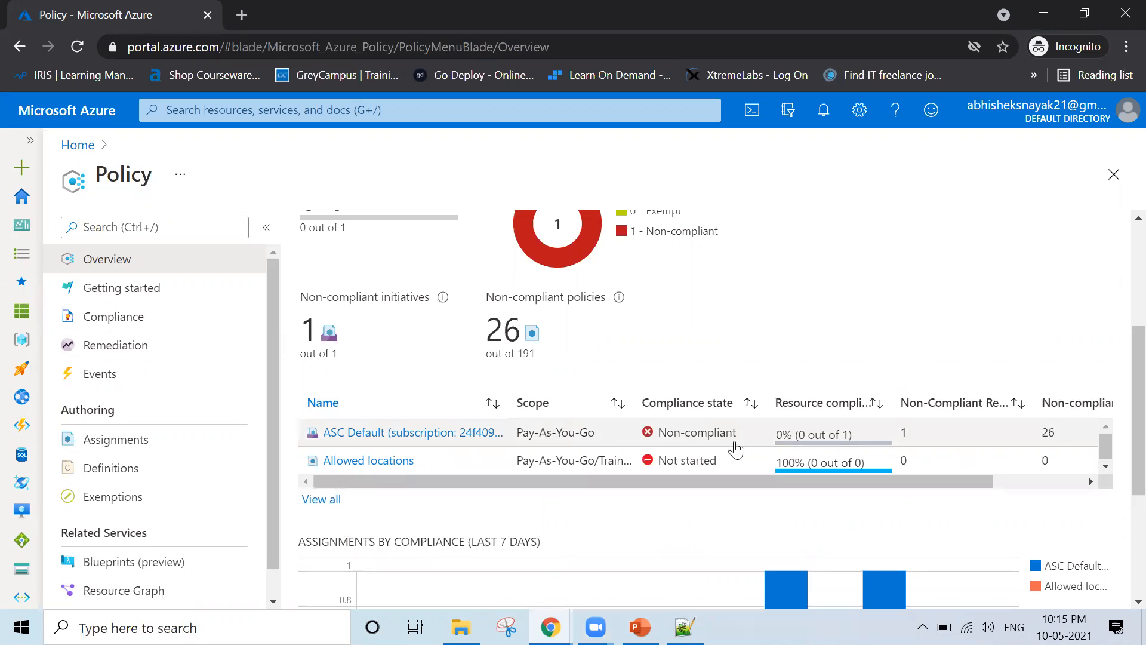
# Highlight Allowed locations' Not started status and 0 non-compliant policies, then view all compliance
pyautogui.moveTo(725, 465); pyautogui.dragTo(644, 468)
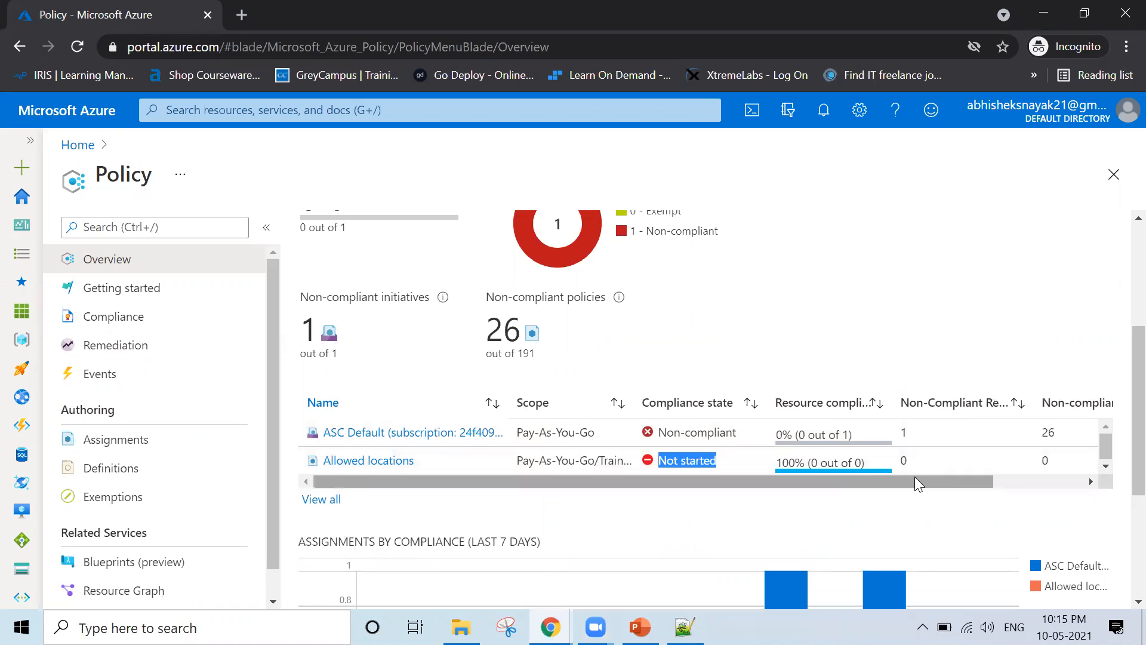
pyautogui.moveTo(915, 478); pyautogui.dragTo(1005, 480)
pyautogui.click(809, 462)
pyautogui.doubleClick(934, 462)
pyautogui.moveTo(901, 477); pyautogui.dragTo(722, 504)
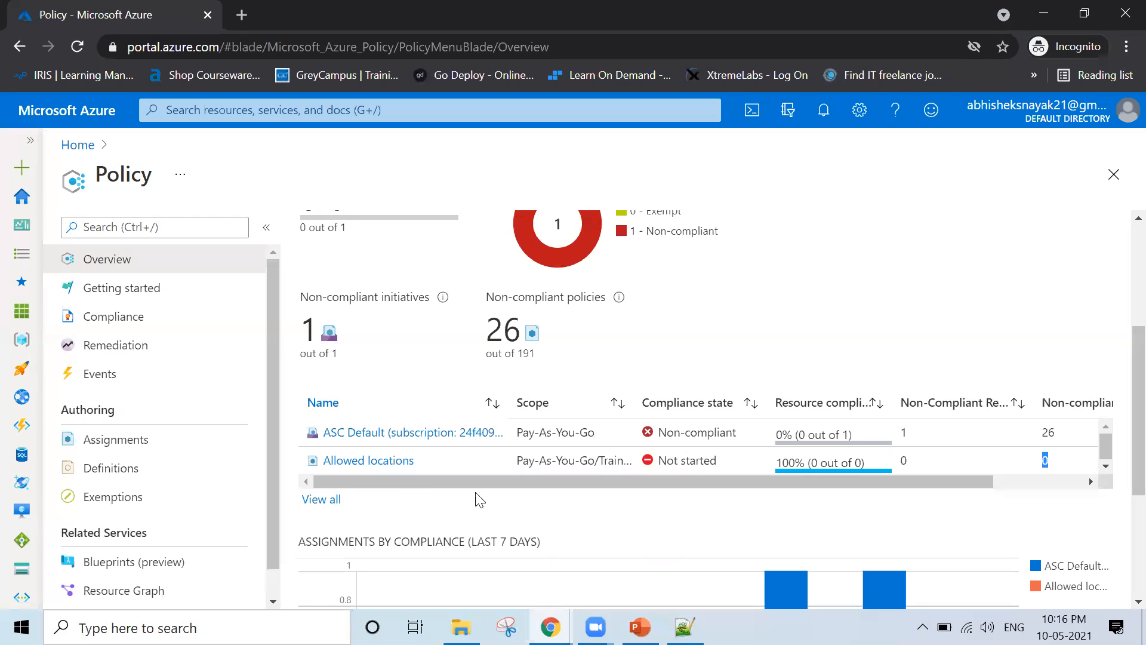
pyautogui.click(321, 500)
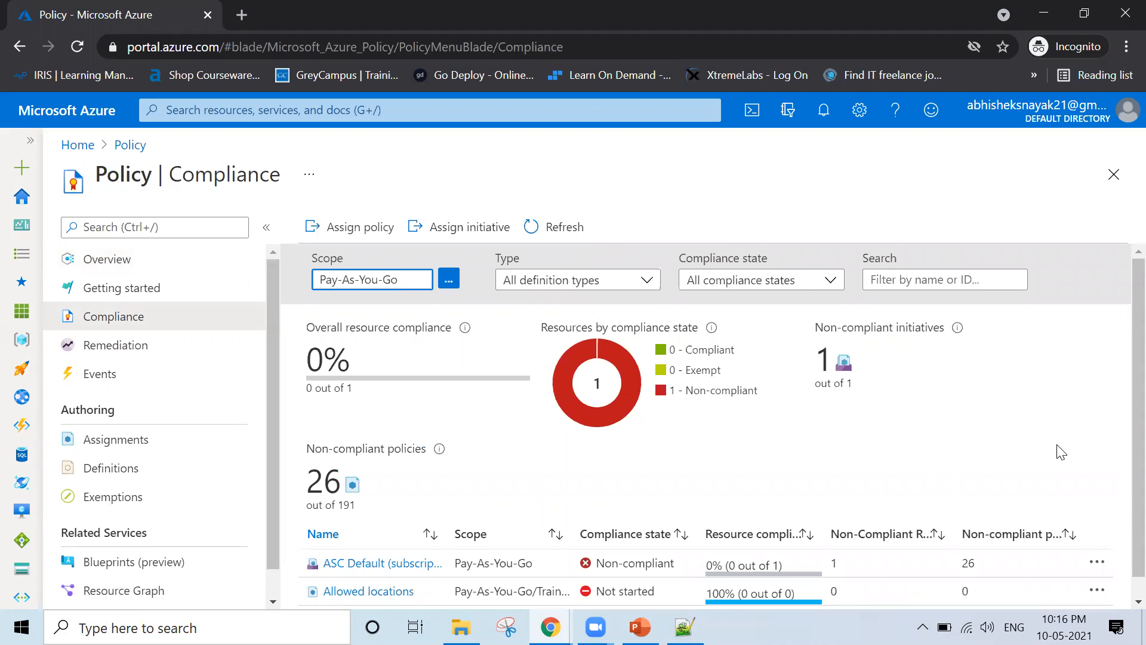
# Check the ASC Default row's actions menu, then open its initiative compliance details
pyautogui.scroll(-1, 1061, 452)
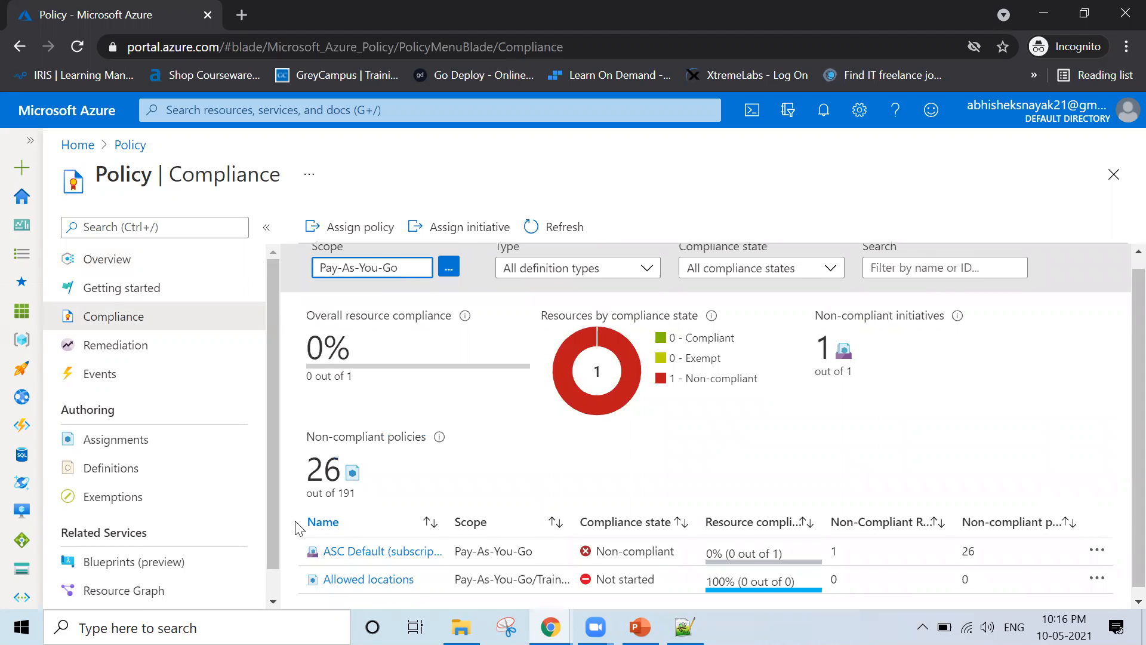
pyautogui.scroll(-1, 311, 531)
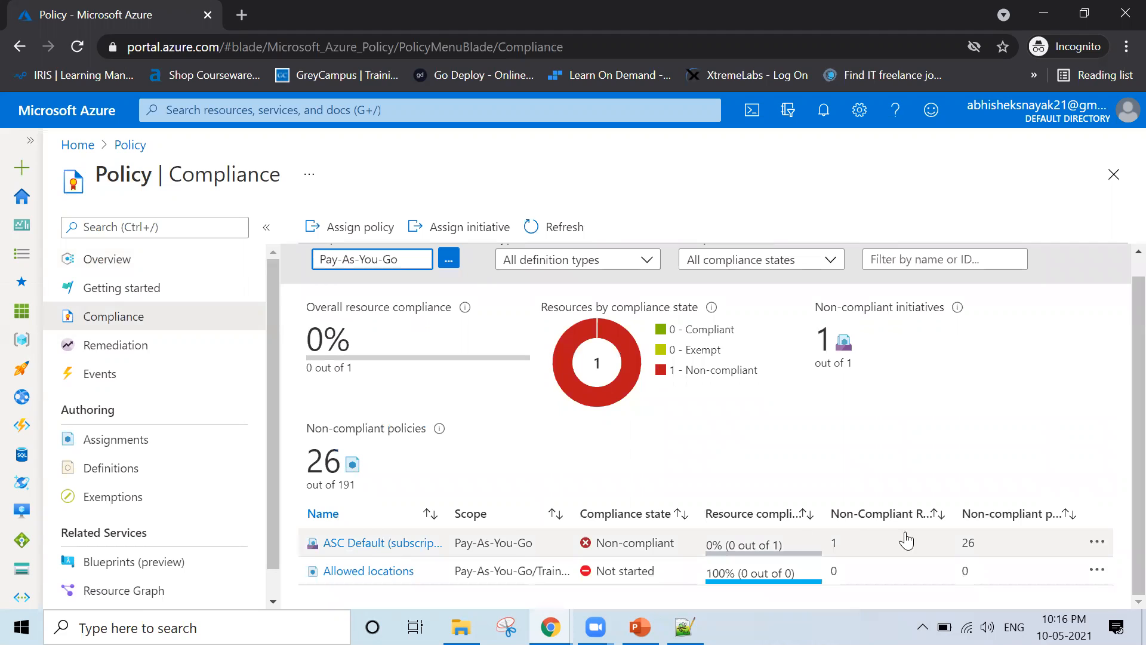
pyautogui.click(1101, 544)
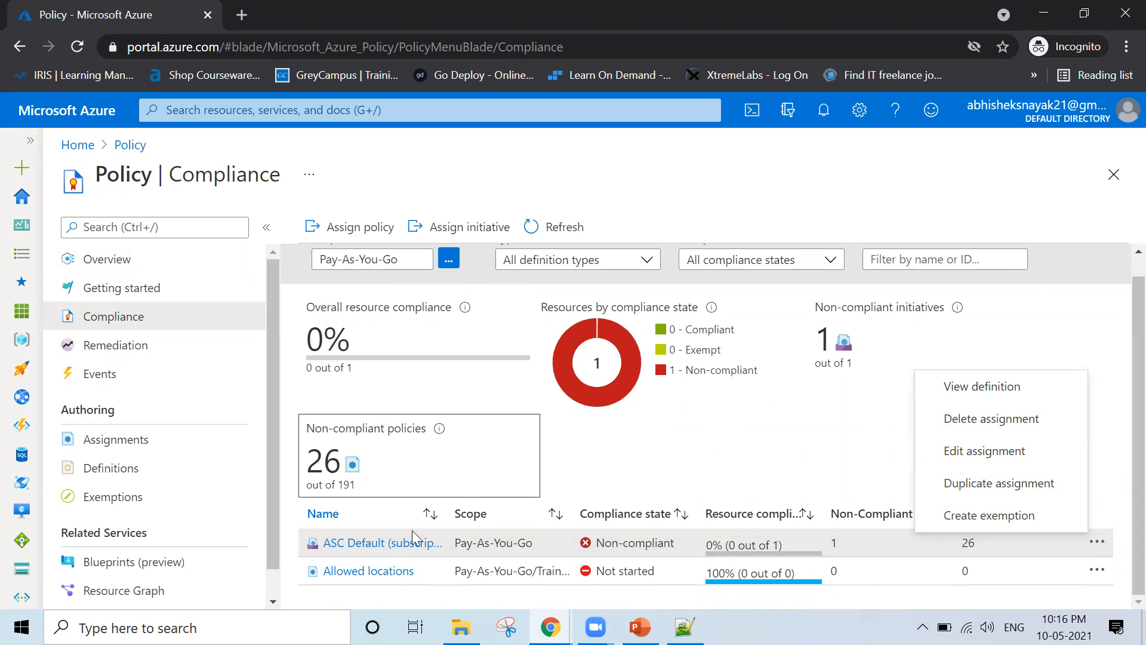
pyautogui.click(366, 550)
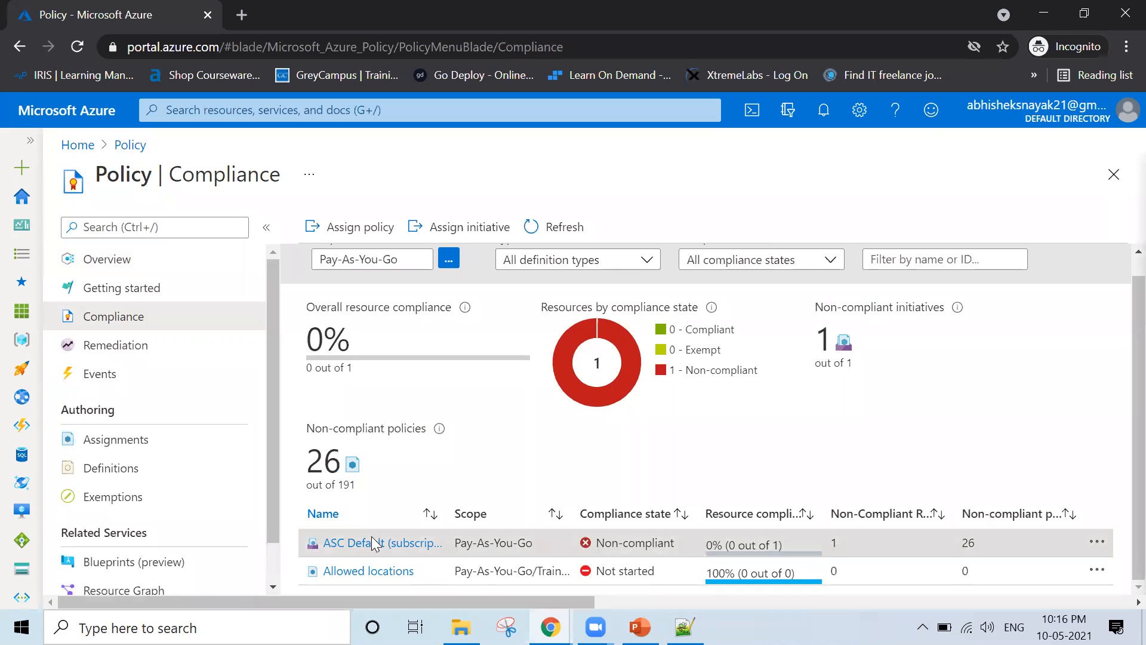
pyautogui.click(372, 543)
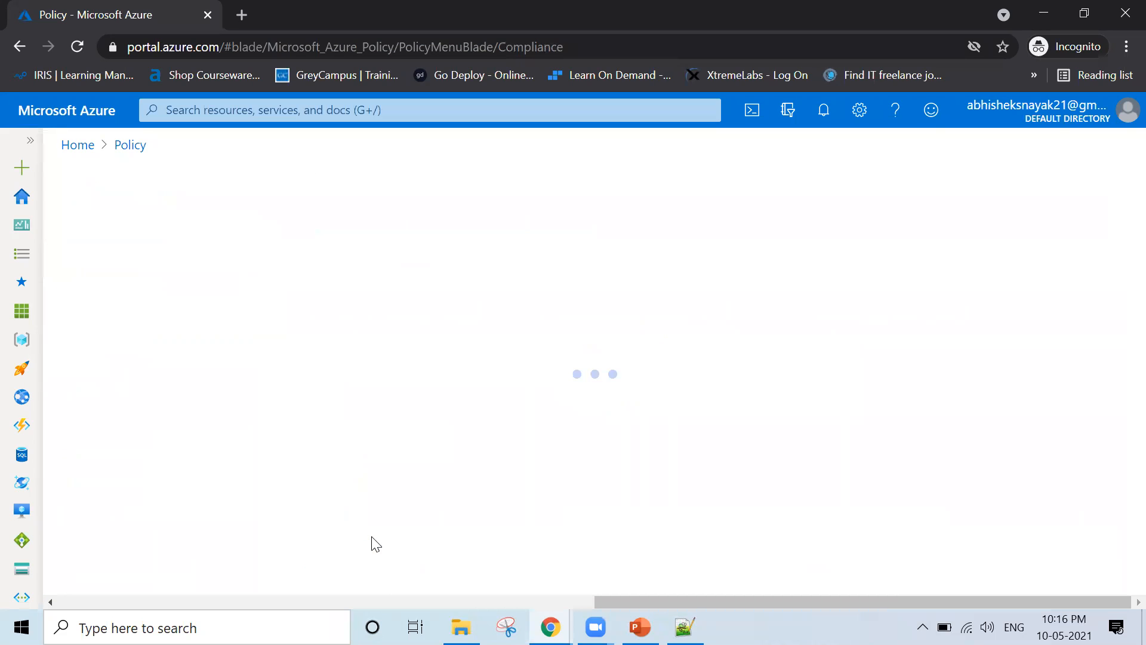
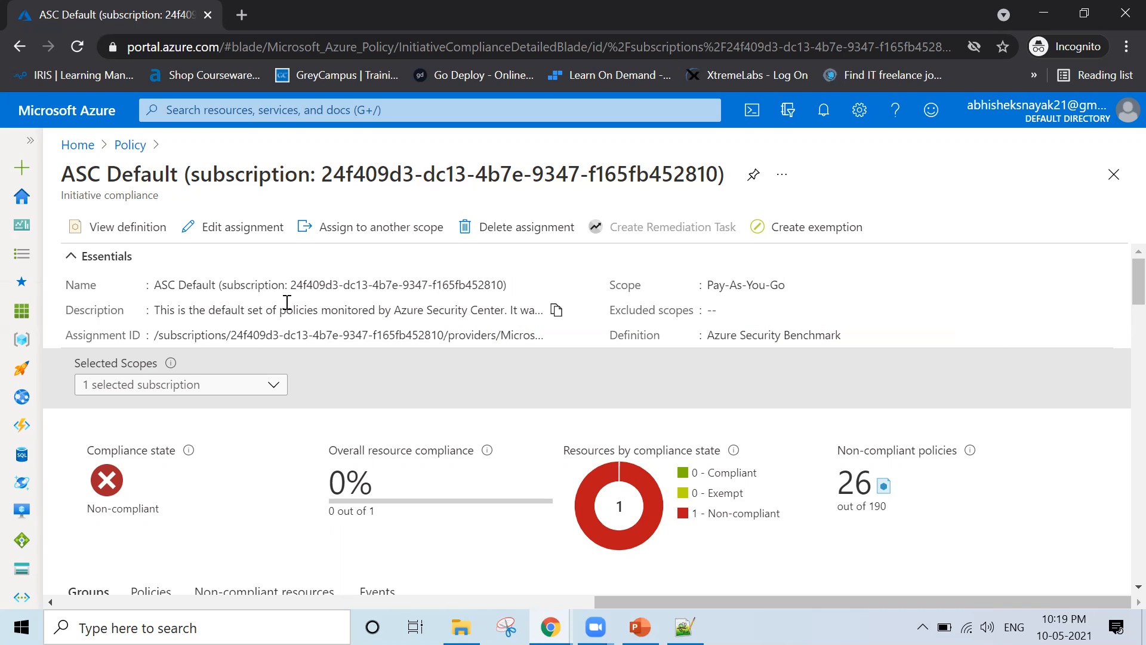
# Scroll through the ASC Default compliance details, then close them to return to Policy Compliance
pyautogui.scroll(-5, 313, 316)
pyautogui.scroll(-1, 313, 315)
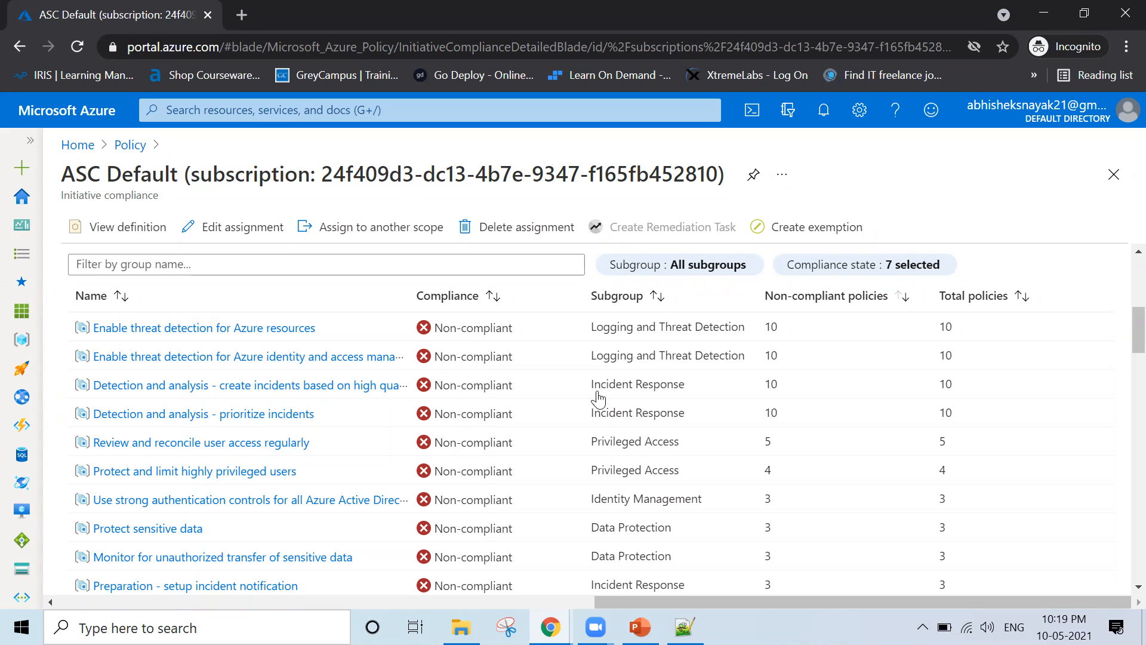
pyautogui.click(1113, 175)
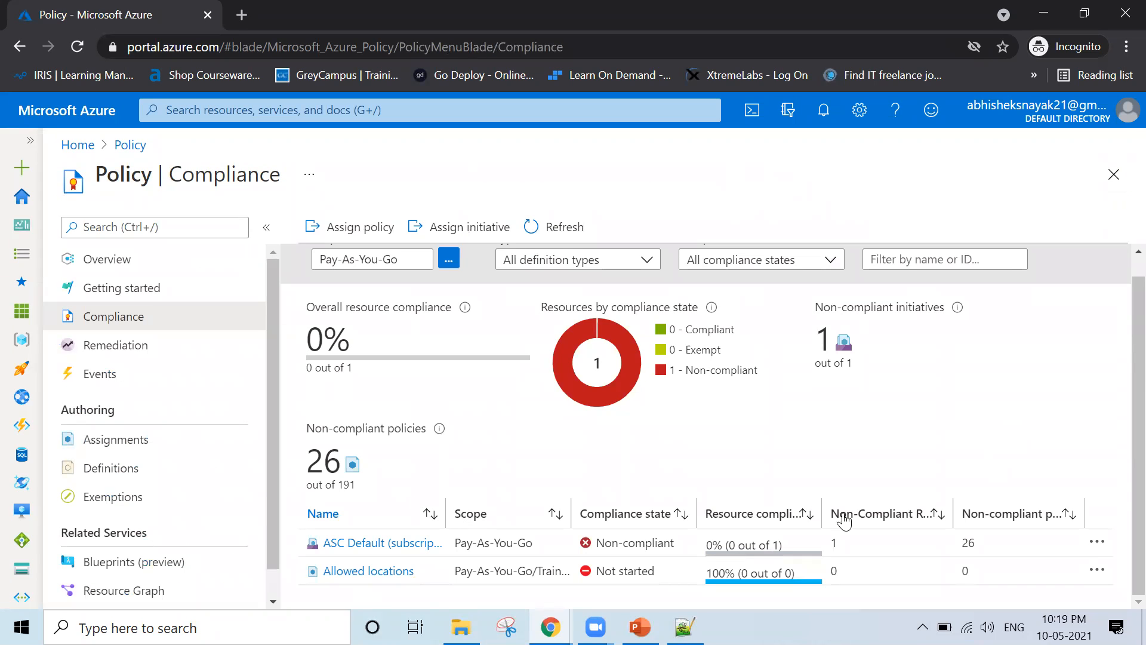
# Delete the ASC Default initiative assignment, then view Allowed locations' compliance details
pyautogui.click(1097, 544)
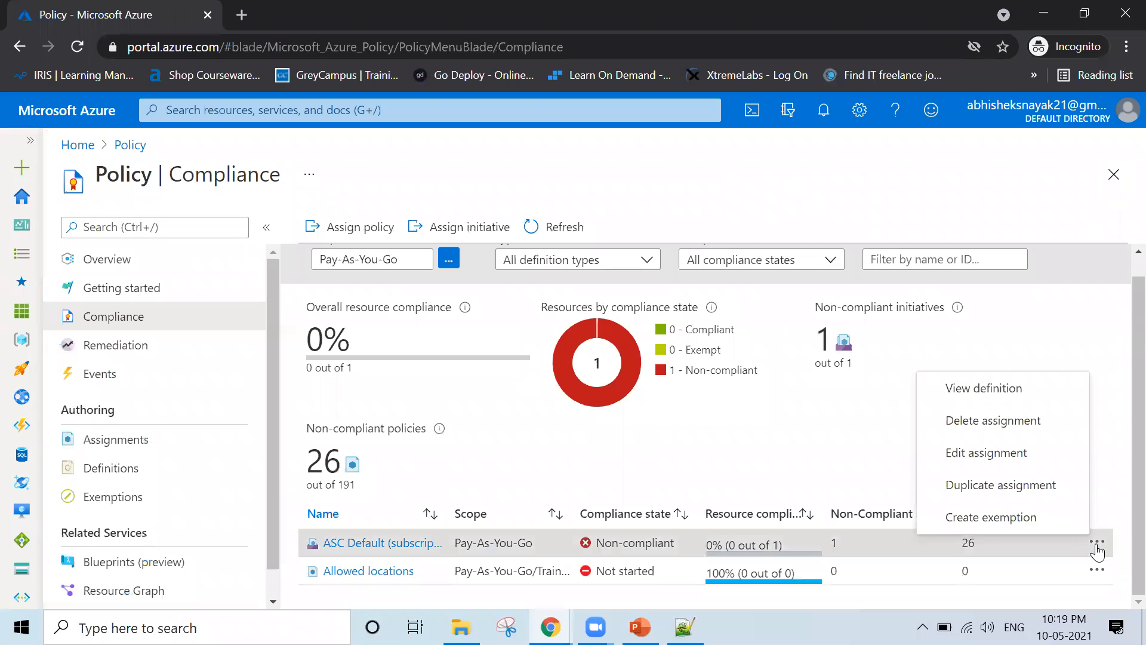
pyautogui.click(1009, 422)
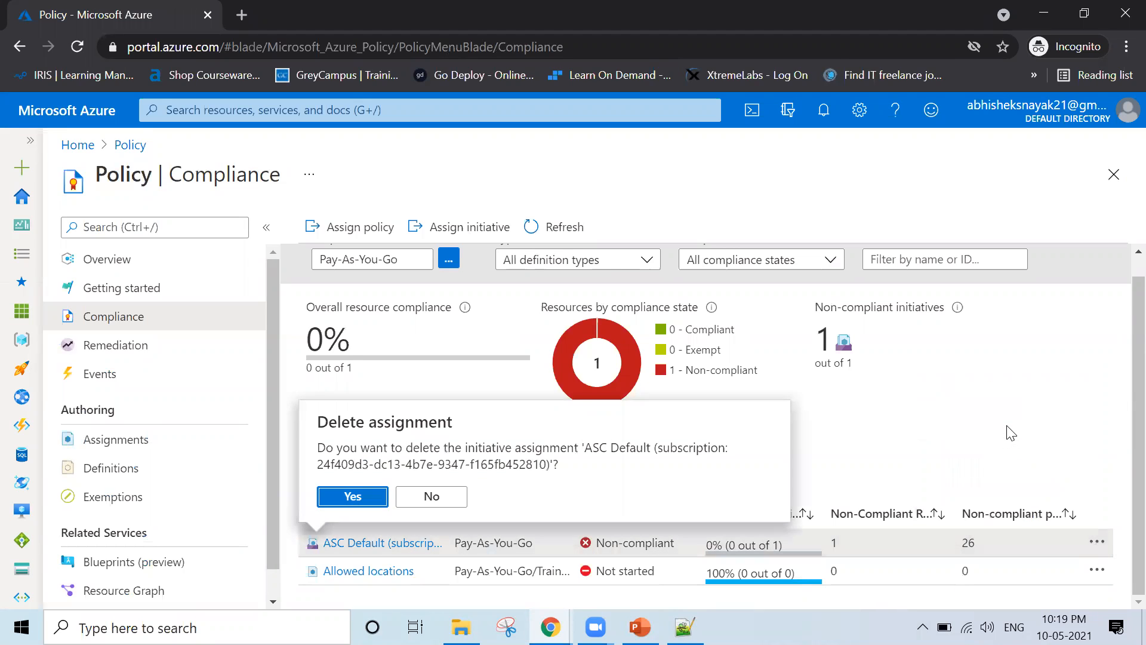
pyautogui.click(352, 497)
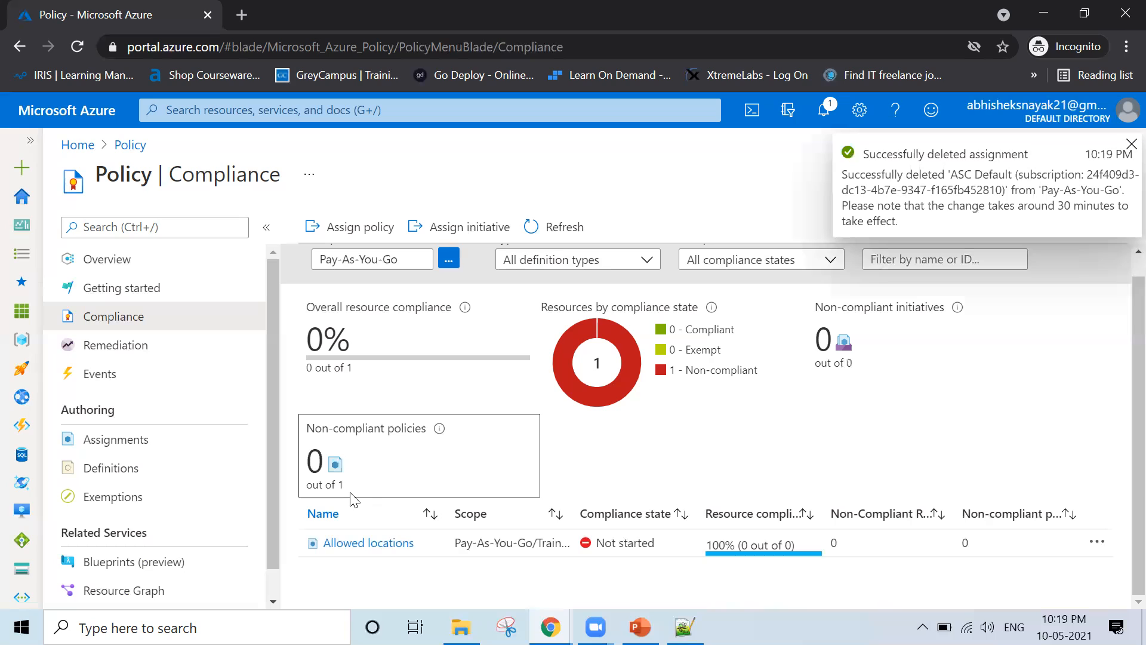
pyautogui.click(356, 546)
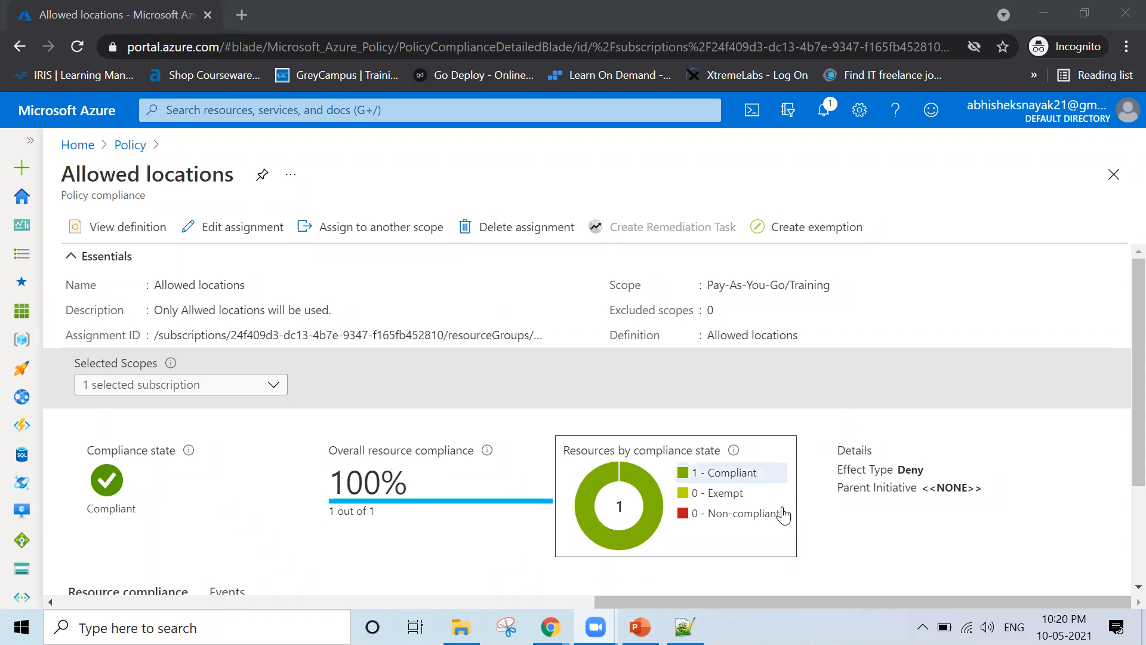
# Highlight action1's compliance state in the Allowed locations details, then close the blade
pyautogui.scroll(-2, 844, 543)
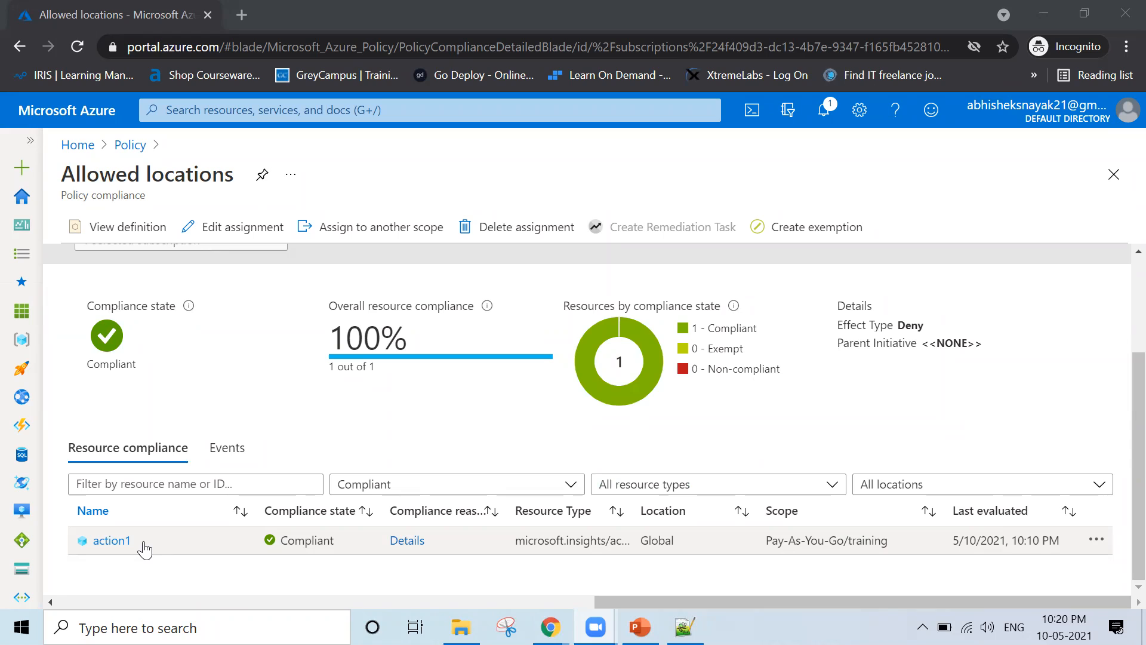
pyautogui.moveTo(143, 544); pyautogui.dragTo(74, 556)
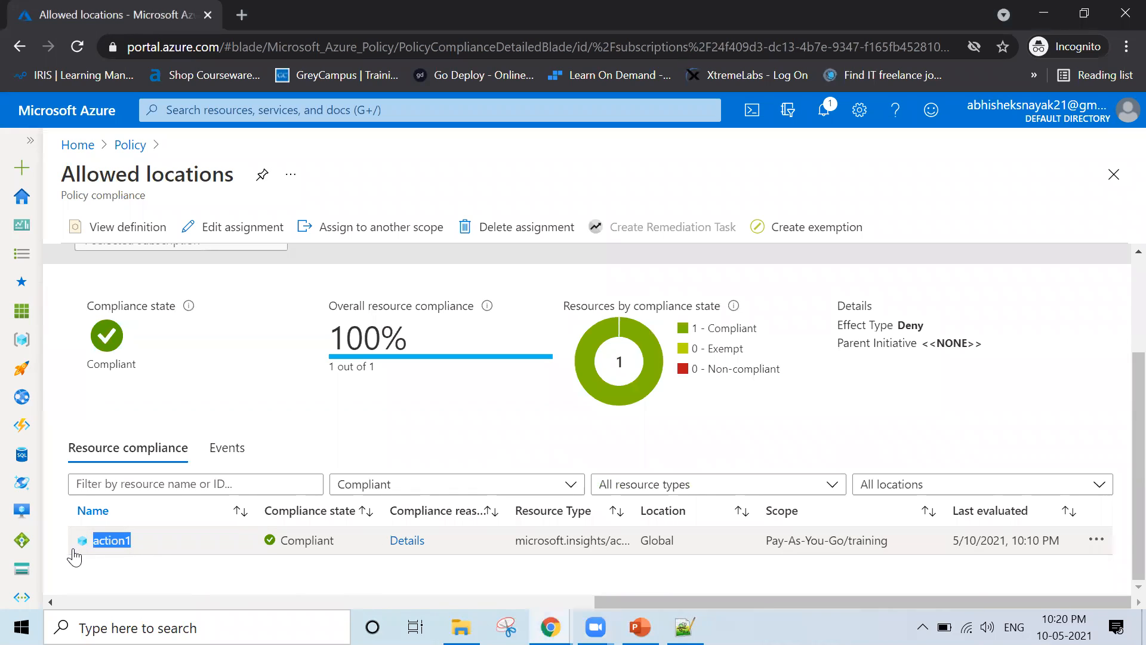
pyautogui.moveTo(141, 565); pyautogui.dragTo(346, 555)
pyautogui.click(362, 590)
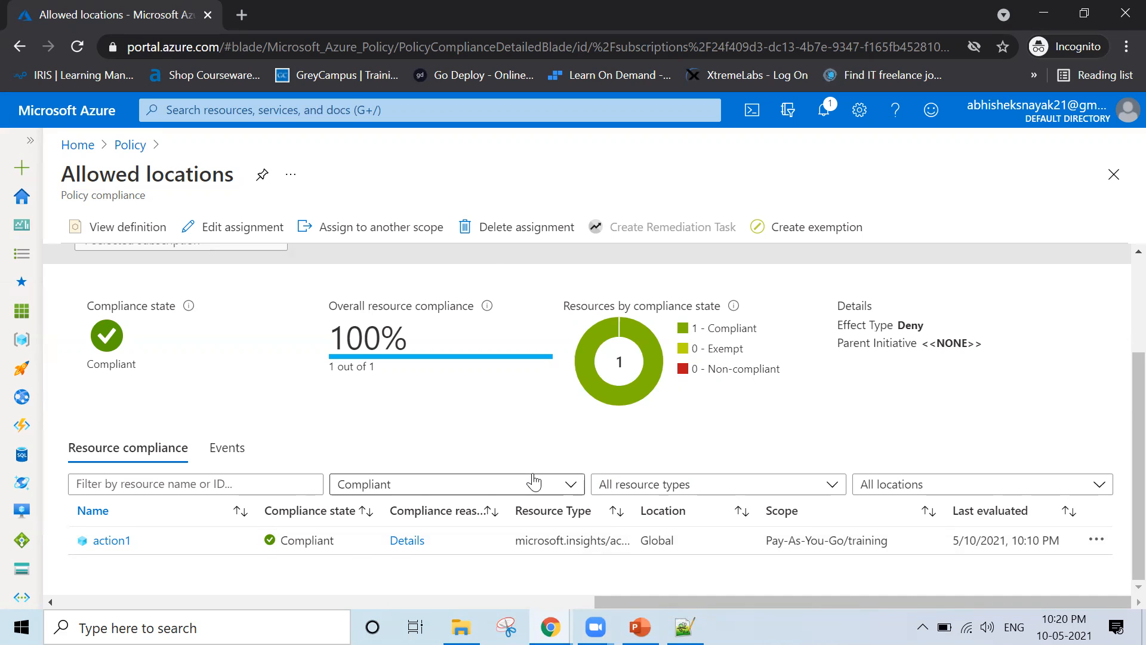
pyautogui.scroll(3, 533, 479)
pyautogui.scroll(-3, 533, 479)
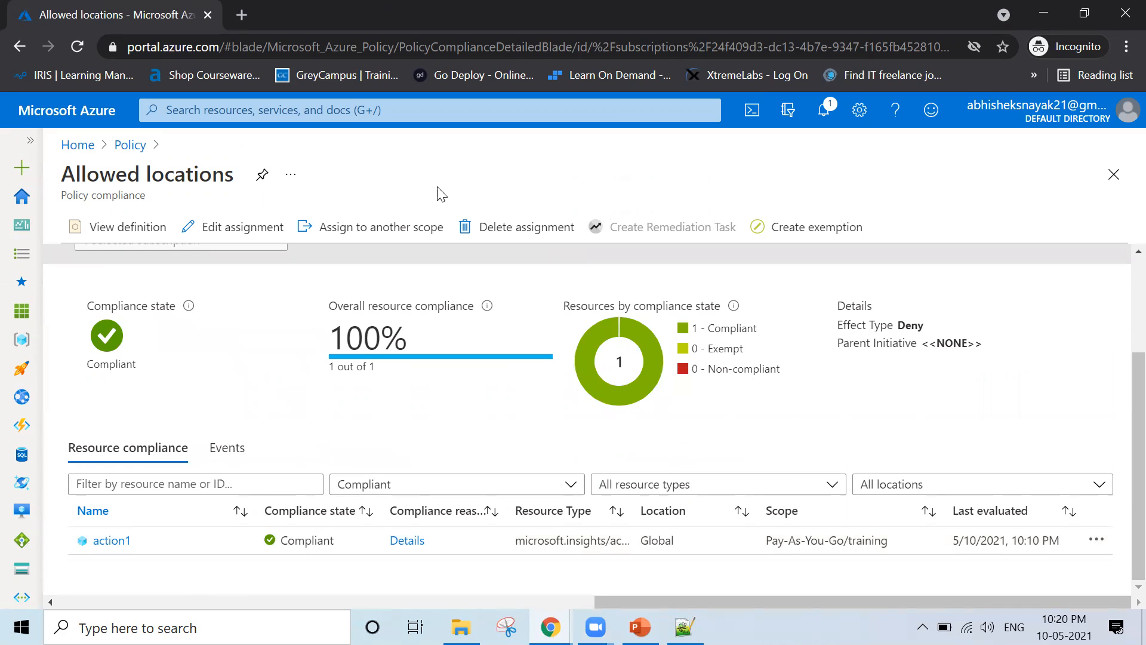
pyautogui.click(1112, 175)
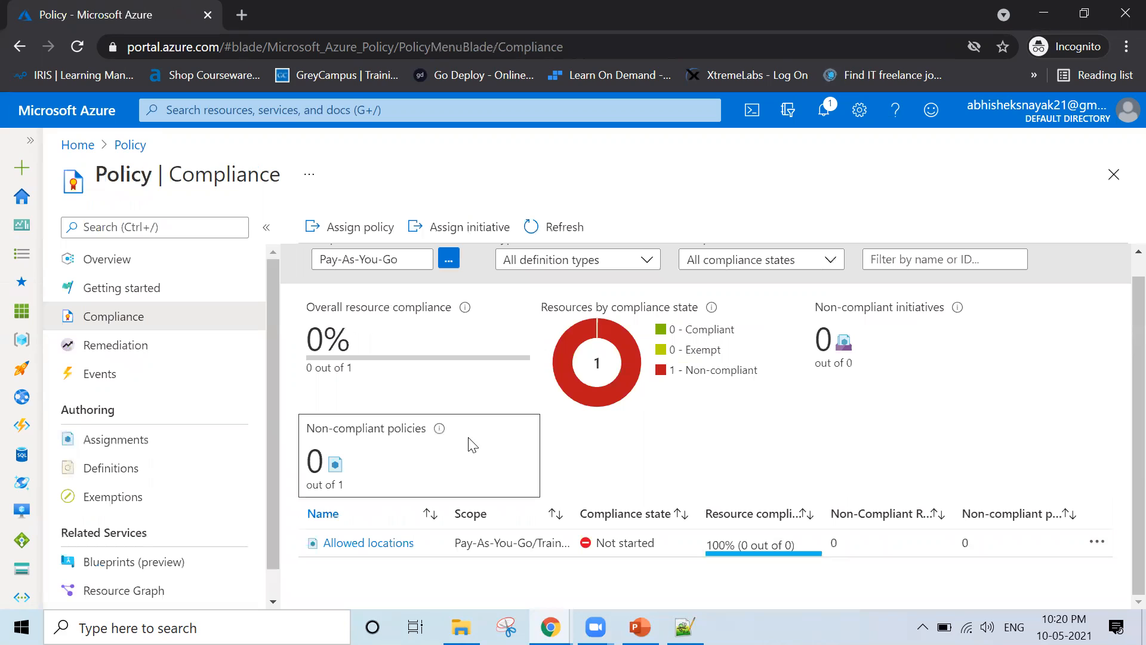
# Switch to Policy Definitions under Authoring and scroll down the built-in definitions list
pyautogui.click(142, 476)
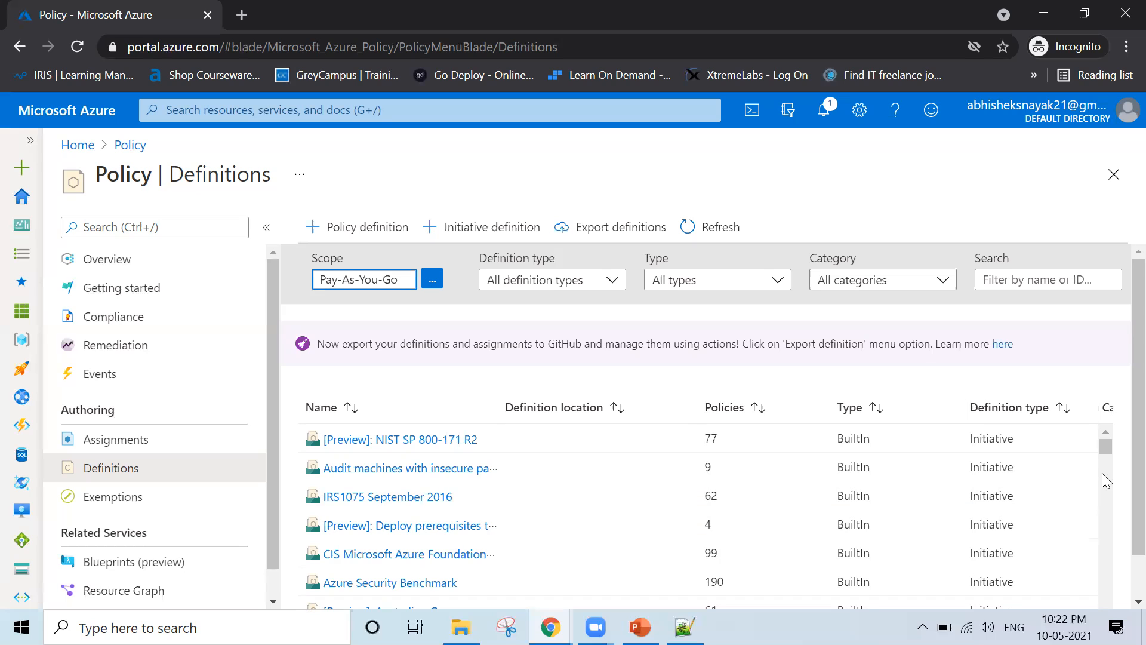
pyautogui.moveTo(1107, 454); pyautogui.dragTo(1110, 498)
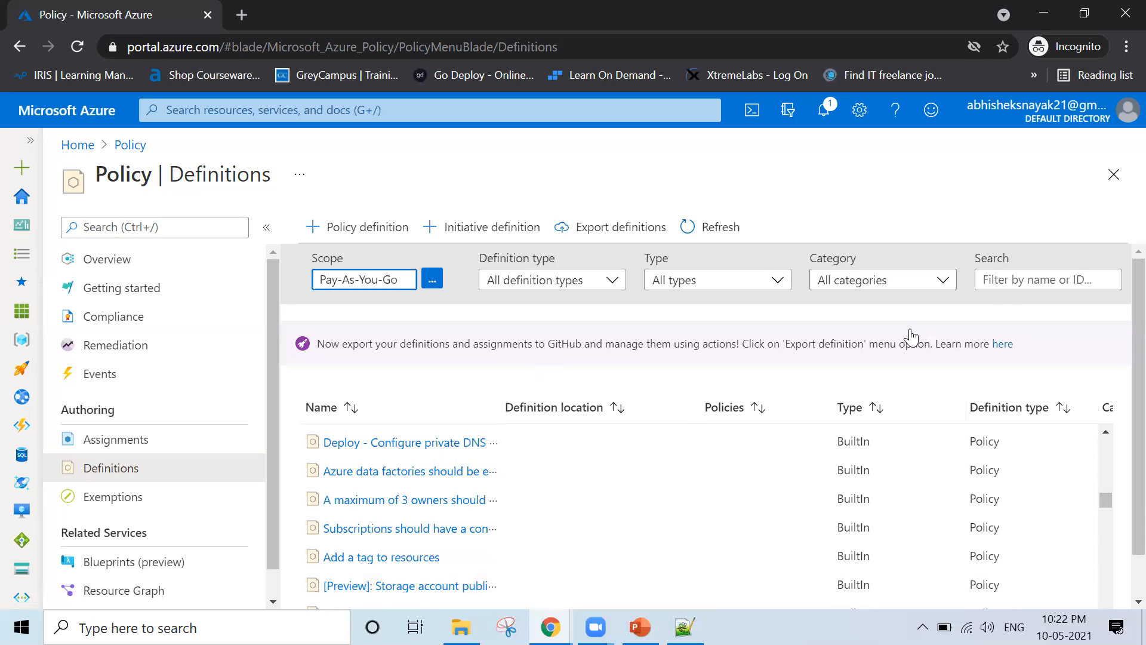
# Filter definitions by 'administrator' instead of 'local admin' and widen the Name column
pyautogui.click(1034, 273)
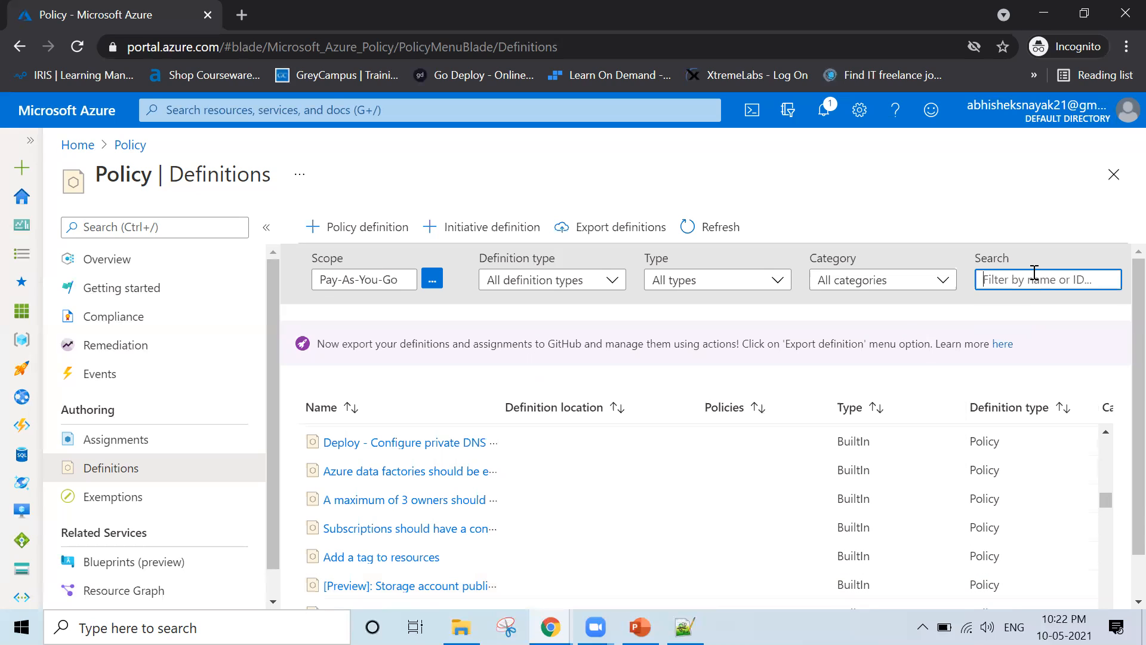
pyautogui.write('local admi')
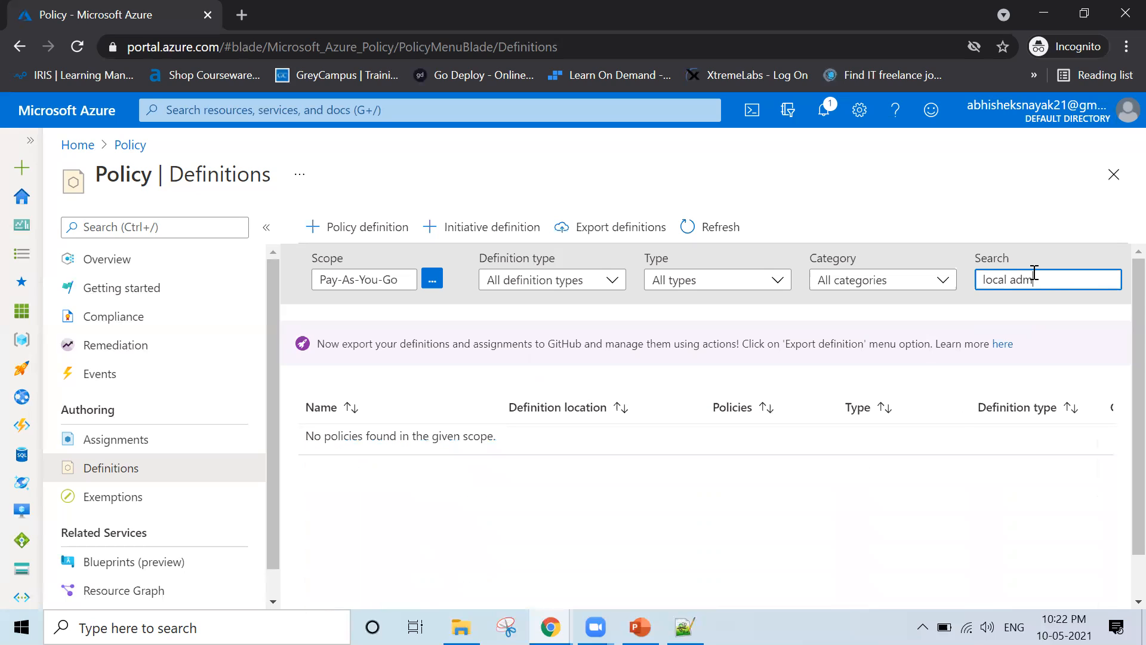
pyautogui.write('n')
pyautogui.hotkey('ctrl', 'a')
pyautogui.write('administrator')
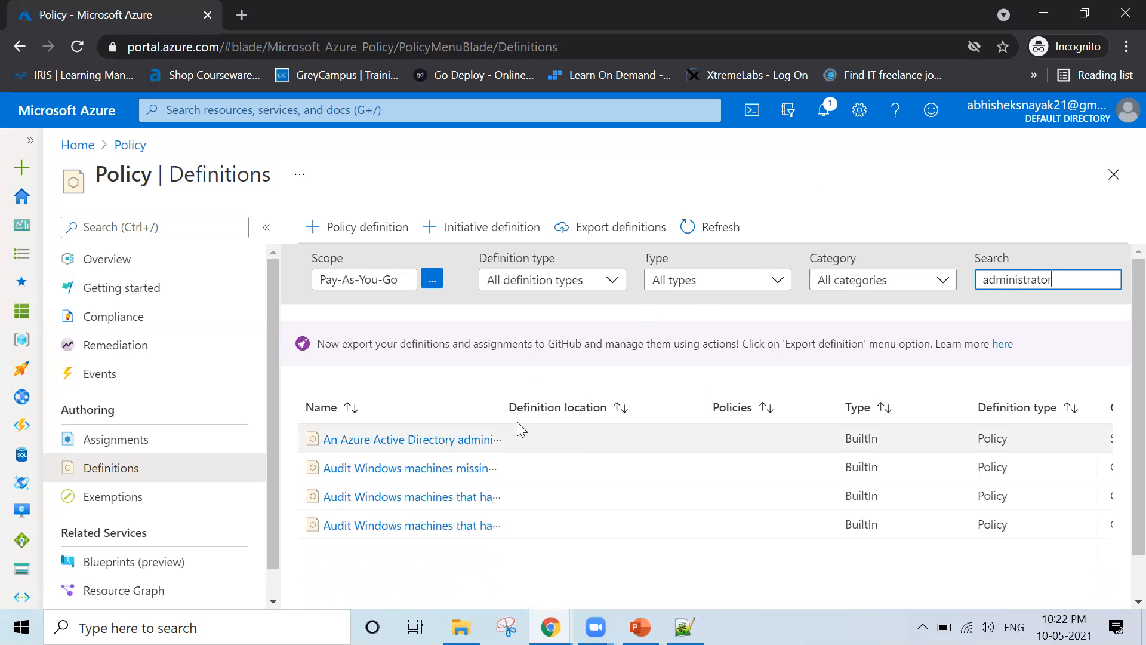
pyautogui.moveTo(505, 406); pyautogui.dragTo(823, 421)
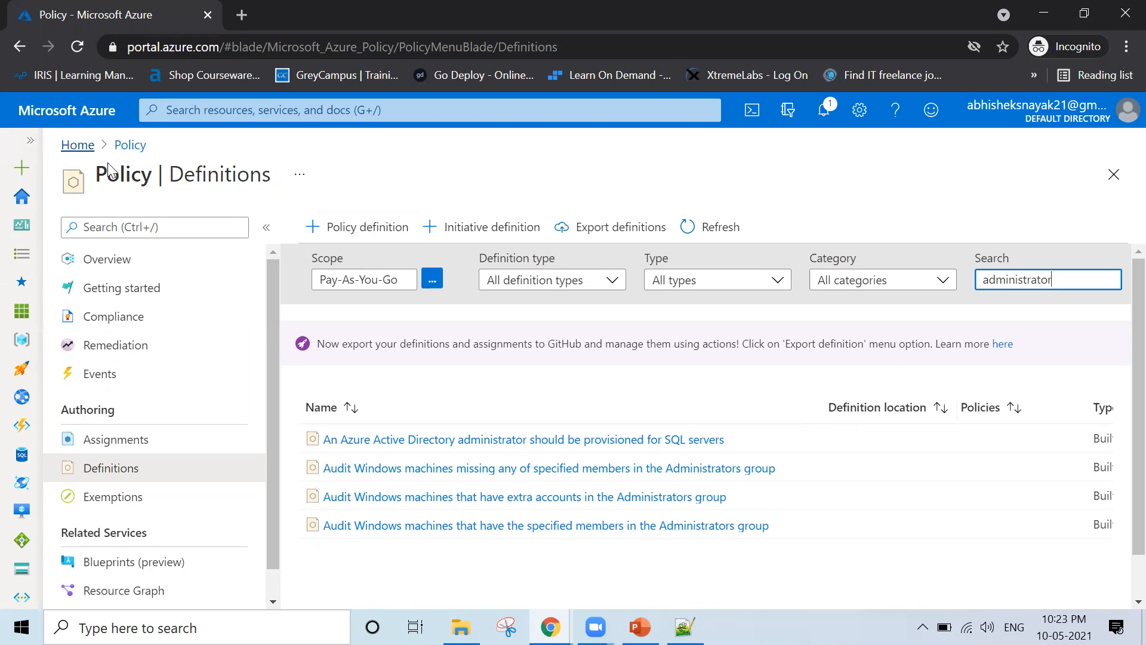
# Go back to the Azure portal Home page from the Policy Definitions breadcrumb
pyautogui.click(75, 150)
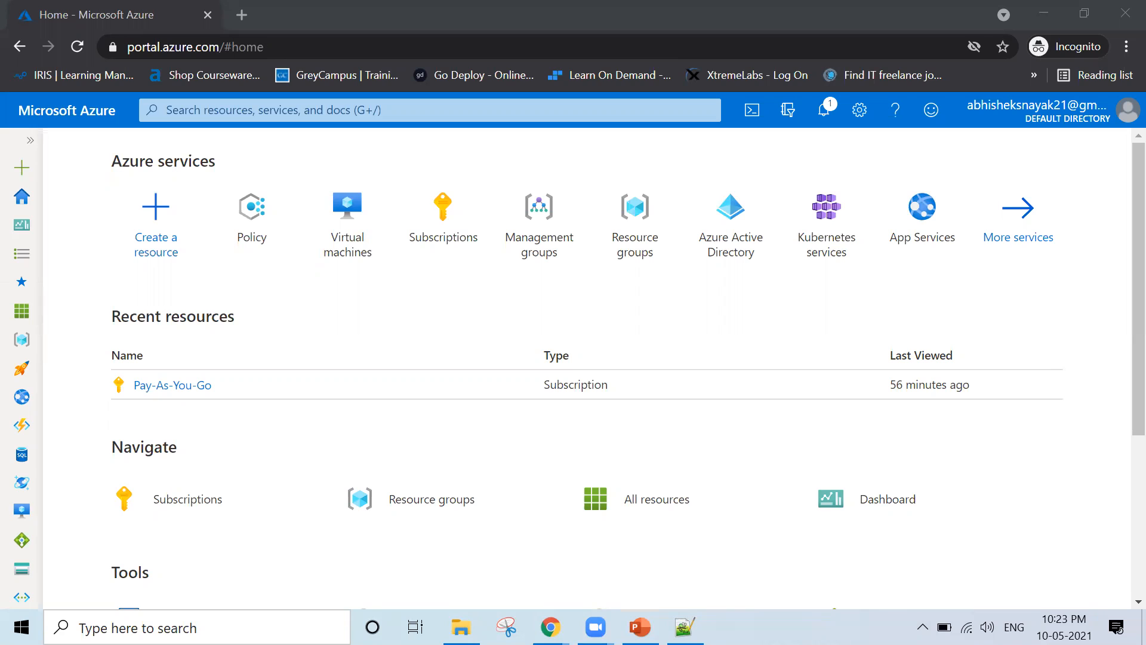
# Open the Pay-As-You-Go subscription from recent resources and scroll to its cost charts
pyautogui.click(176, 386)
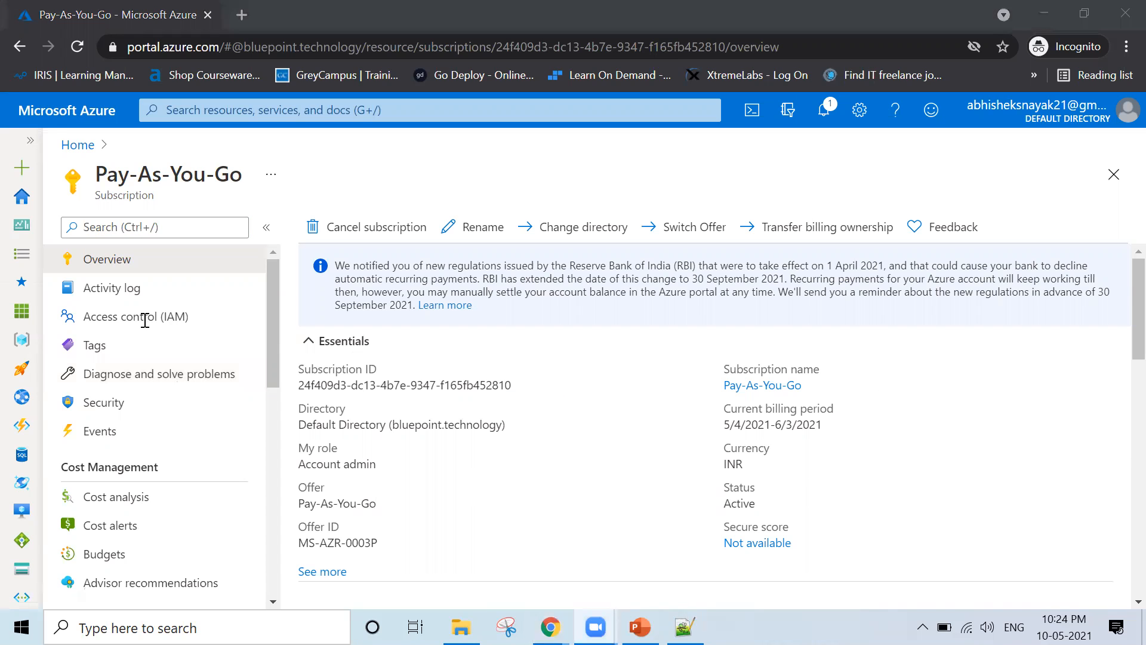
pyautogui.scroll(-10, 469, 440)
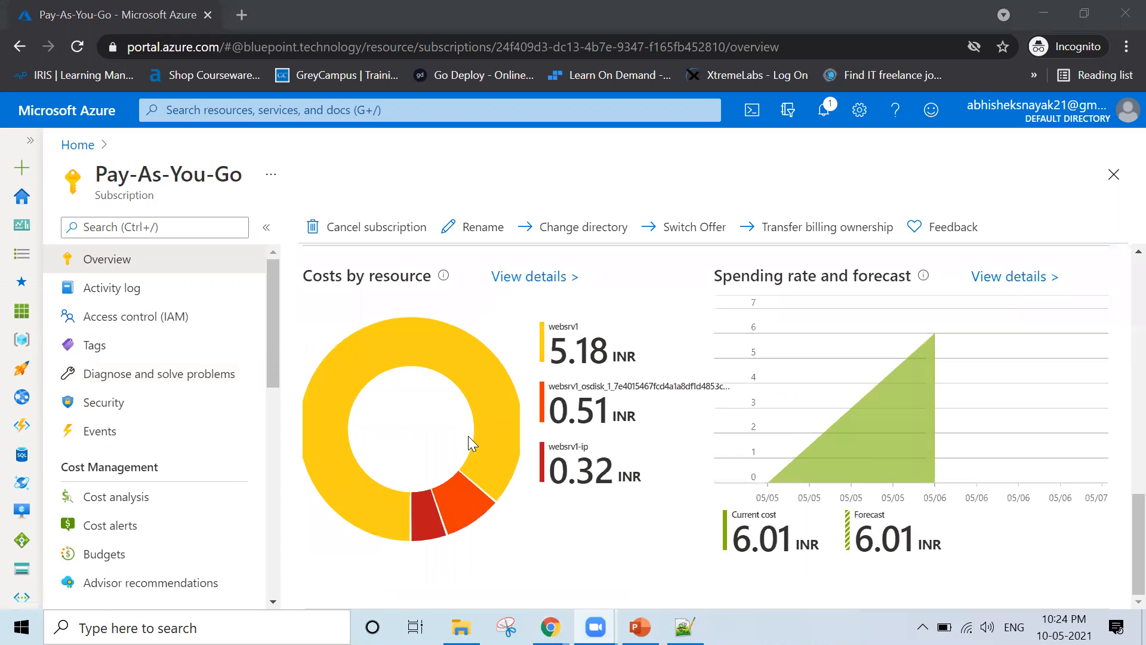
# Check the course notes, then open a new incognito tab beside Azure and load gmail.com
pyautogui.moveTo(685, 627)
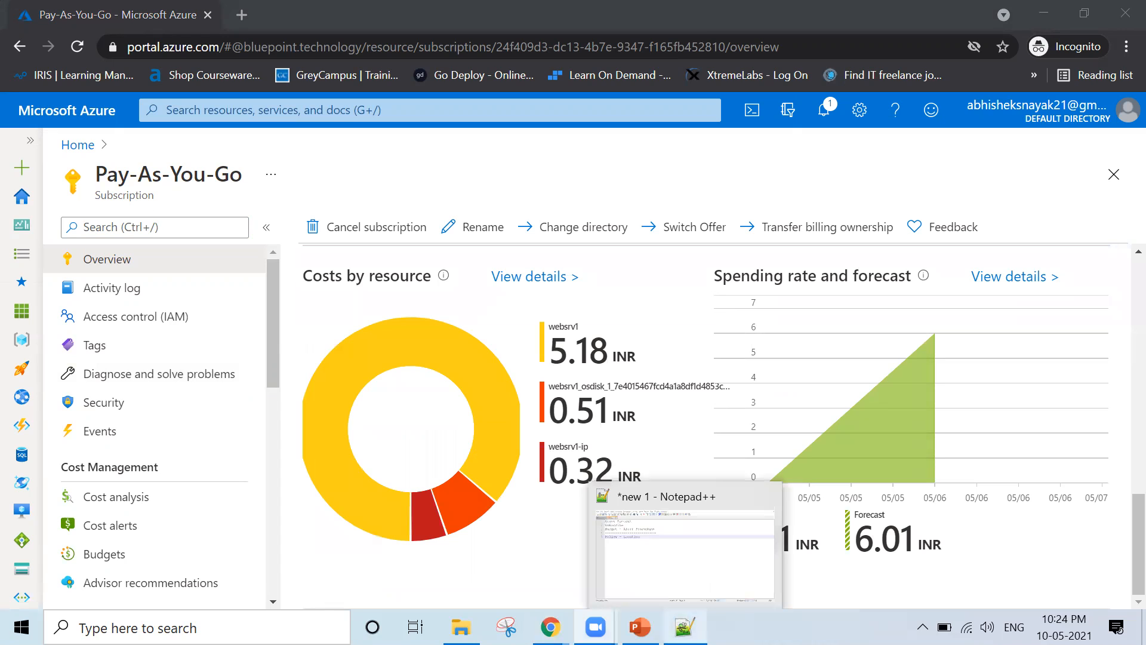
pyautogui.click(685, 555)
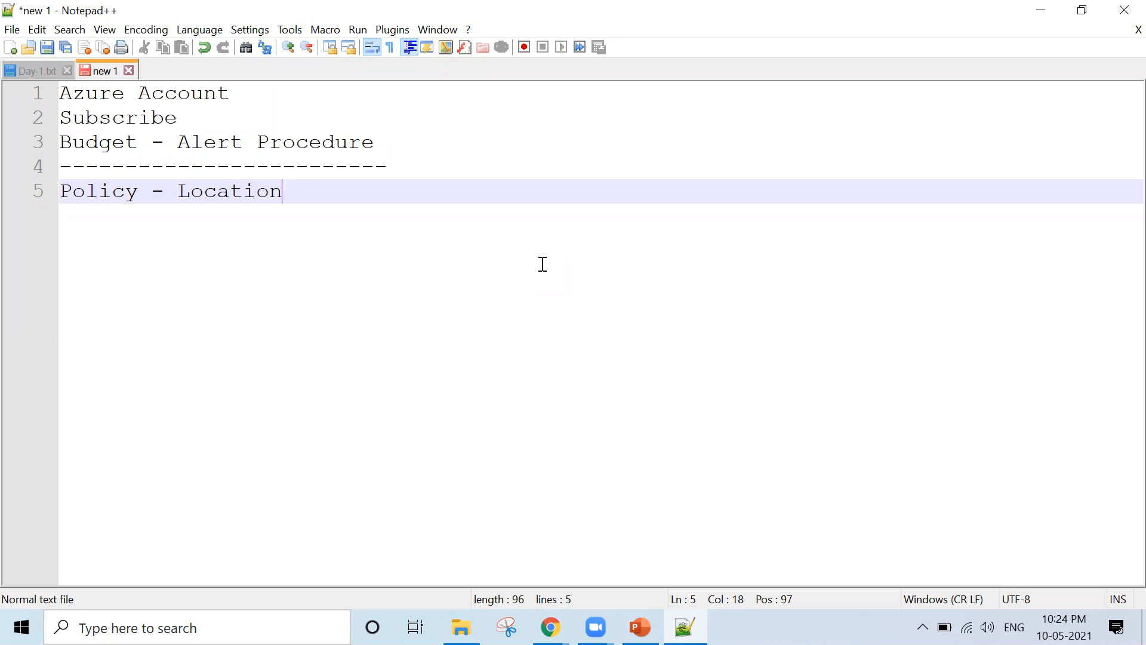
pyautogui.moveTo(551, 626)
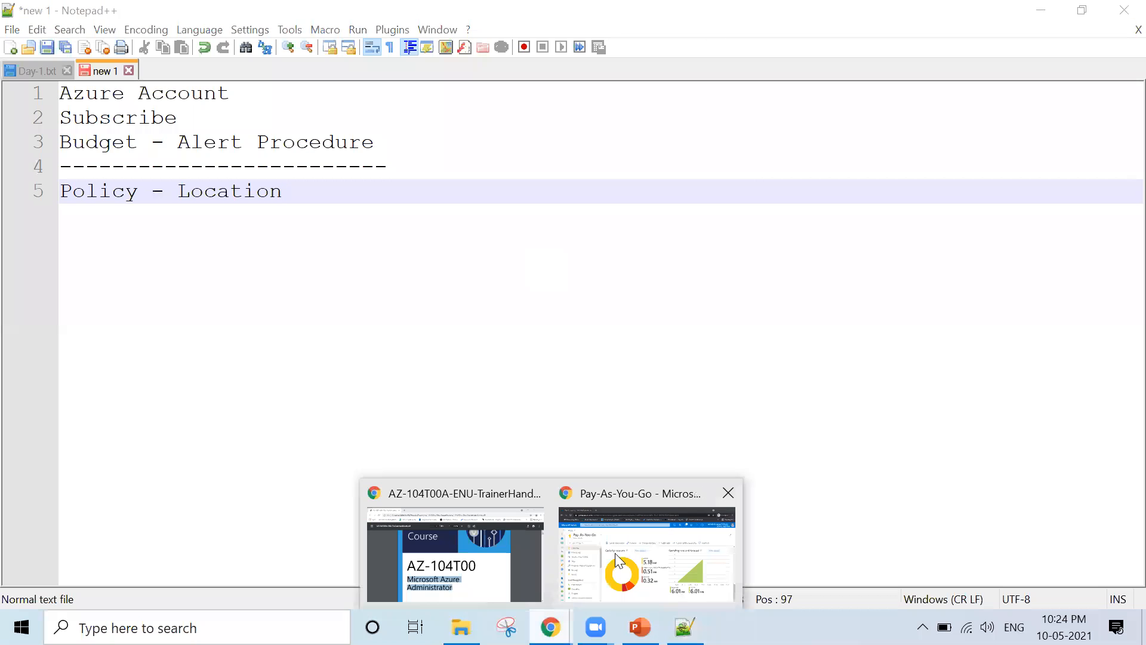
pyautogui.click(599, 554)
pyautogui.hotkey('ctrl', 't')
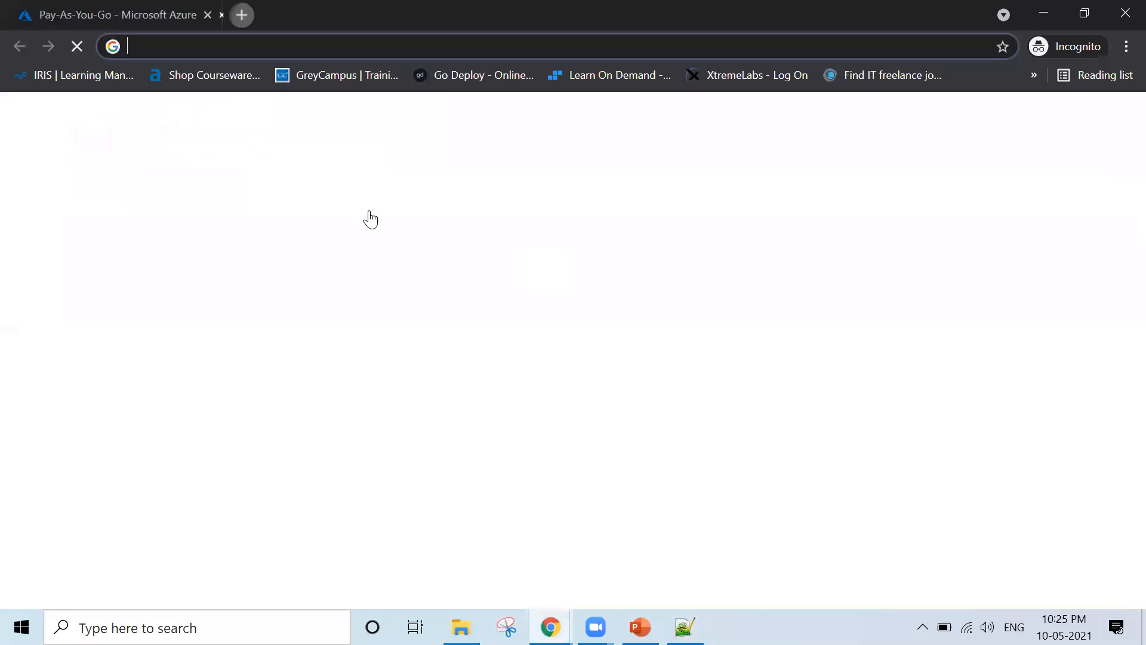
pyautogui.write('gmail.com')
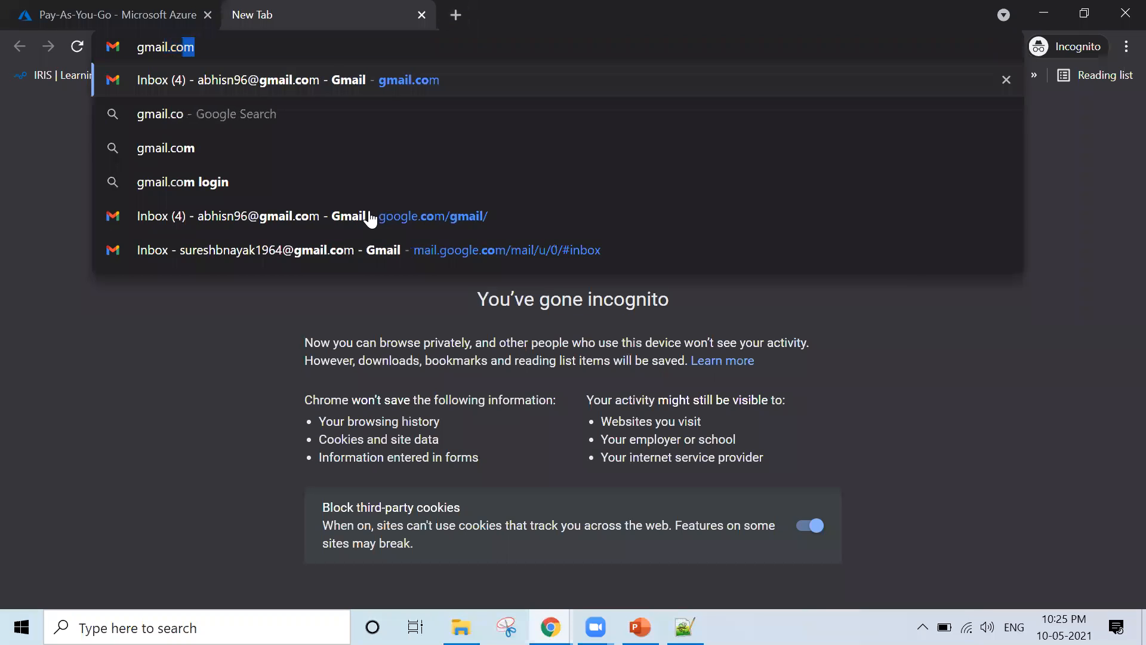
pyautogui.press('Return')
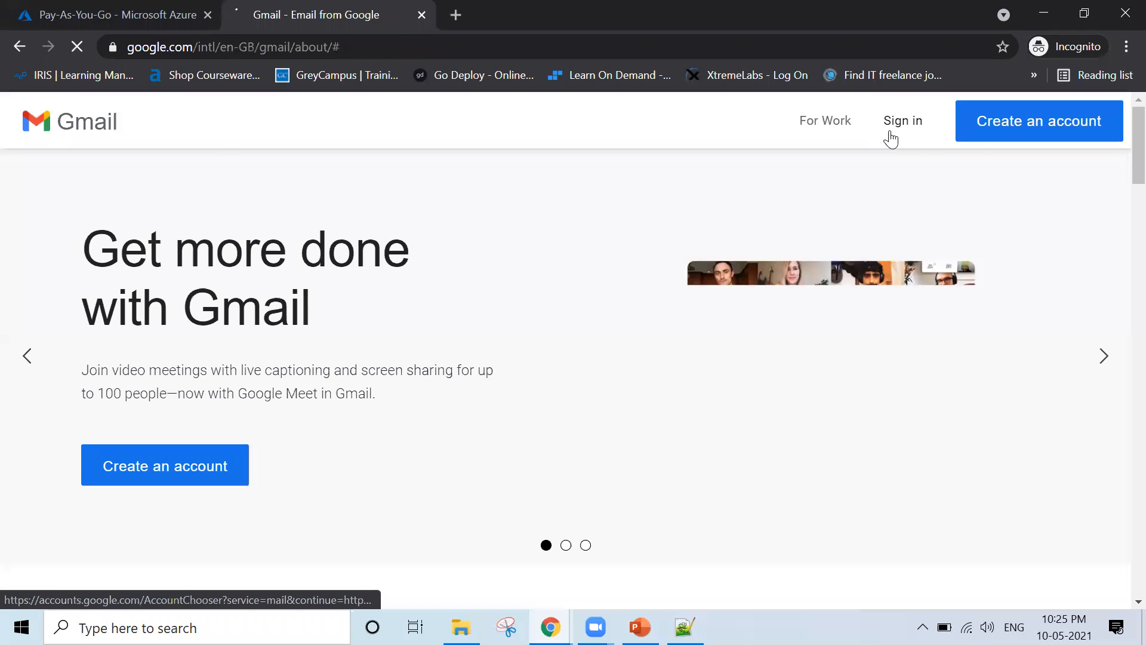
# Sign in to Gmail with the account's e-mail address and password
pyautogui.click(889, 129)
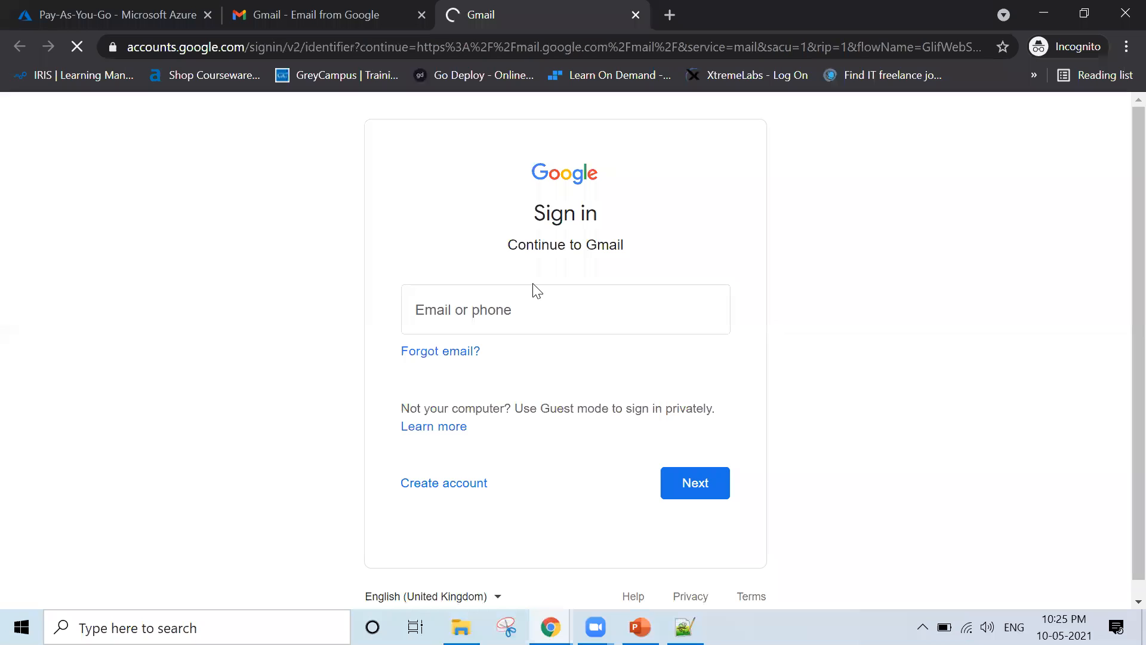
pyautogui.click(503, 310)
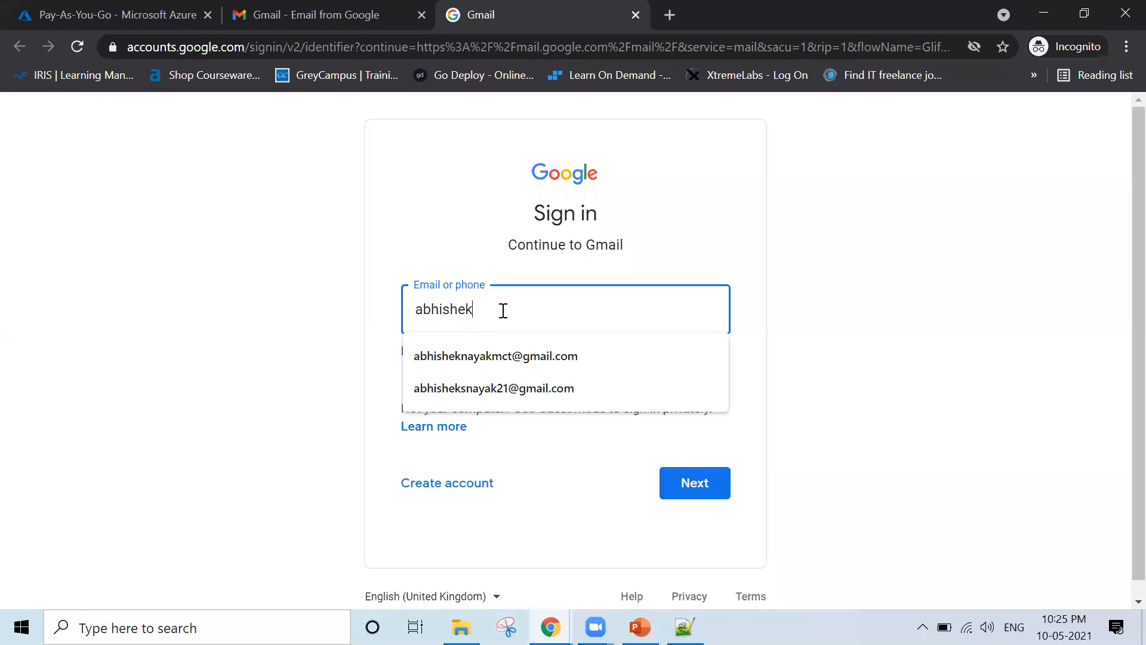
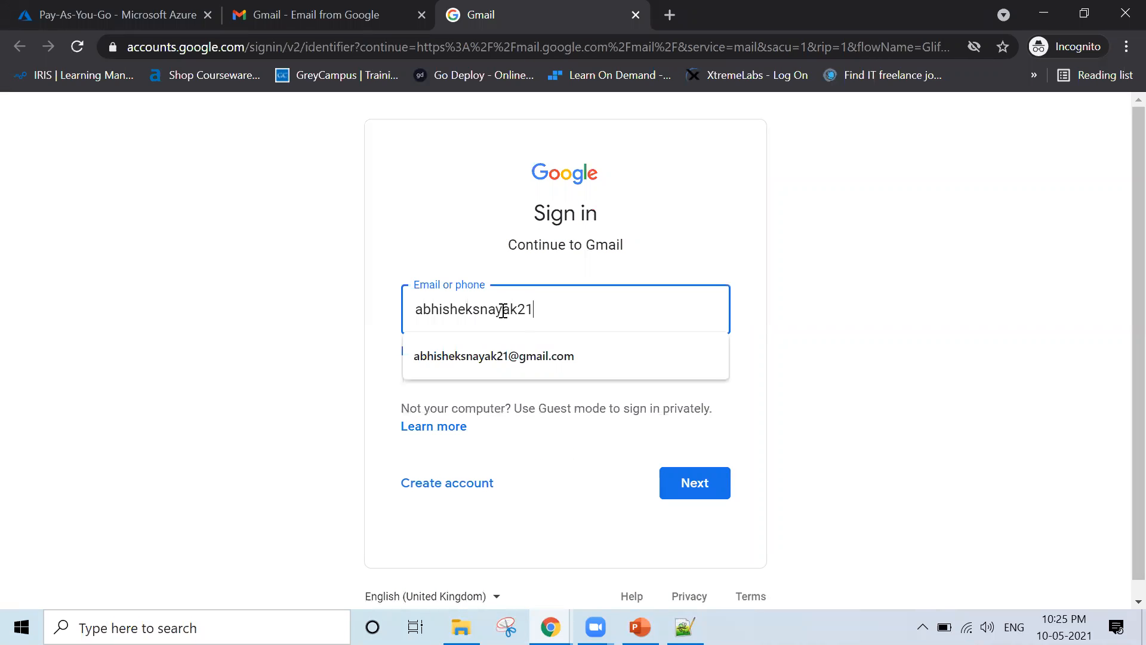
pyautogui.press('Return')
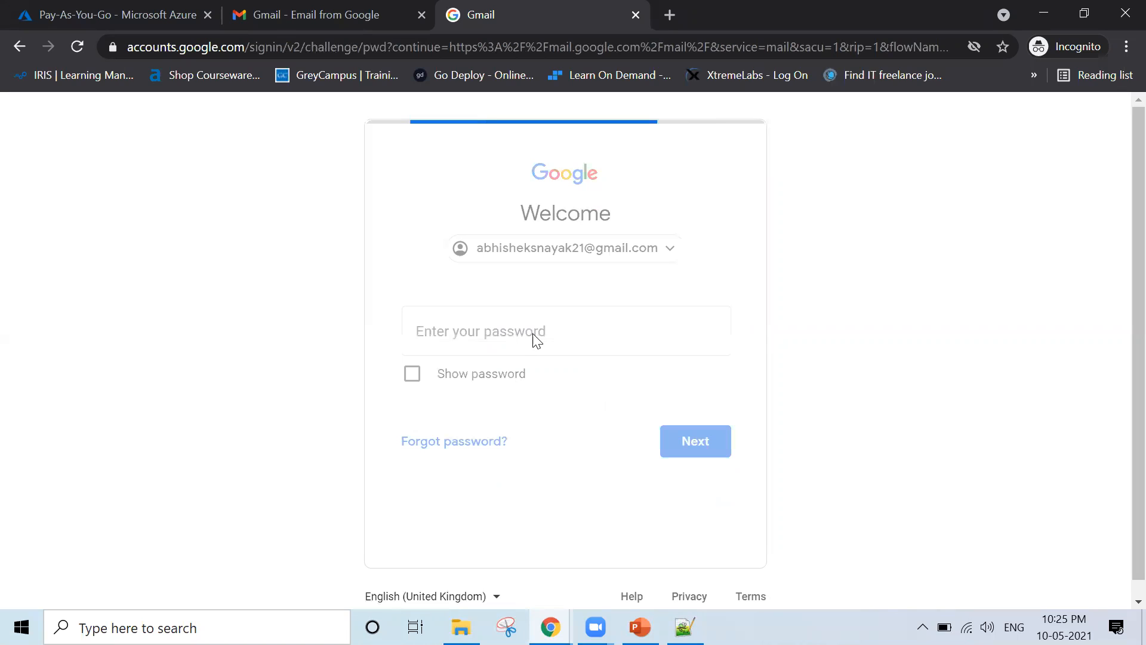
pyautogui.write('•••••••••••••')
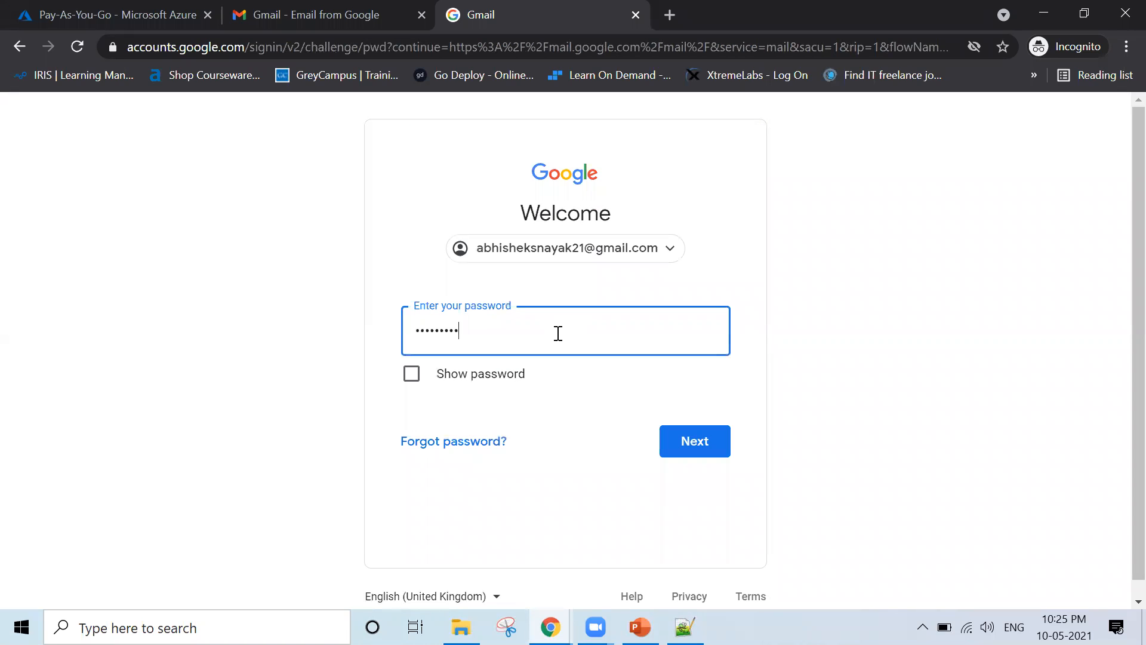
pyautogui.press('Return')
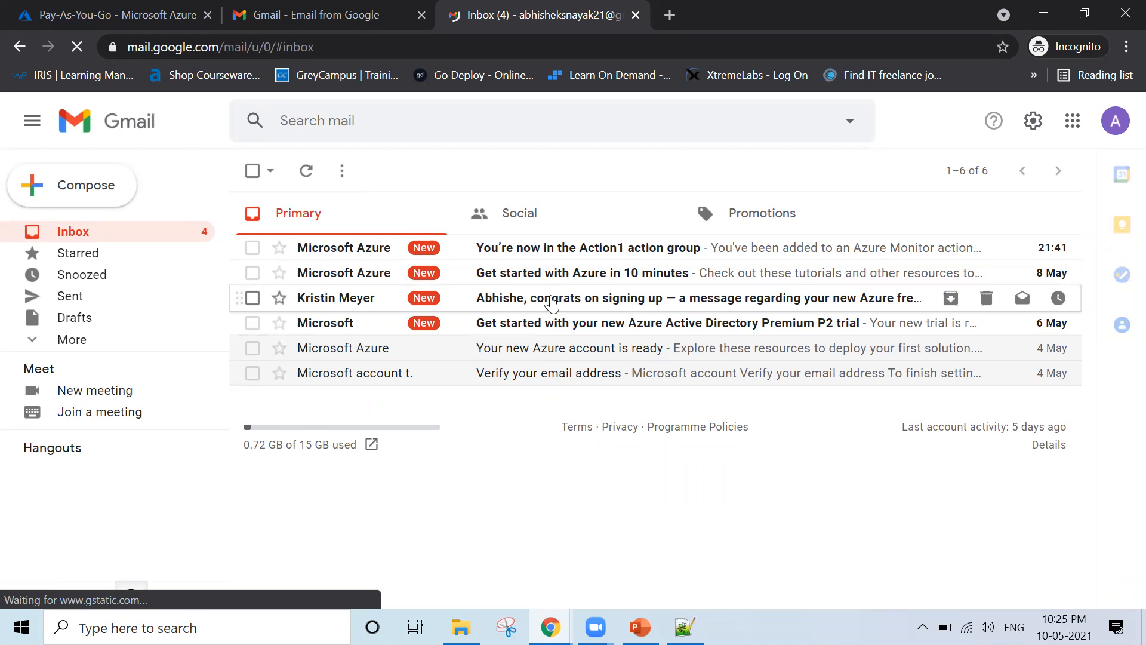
# Read the Action1 alert email confirming resource group Training, then close both Gmail tabs
pyautogui.click(538, 256)
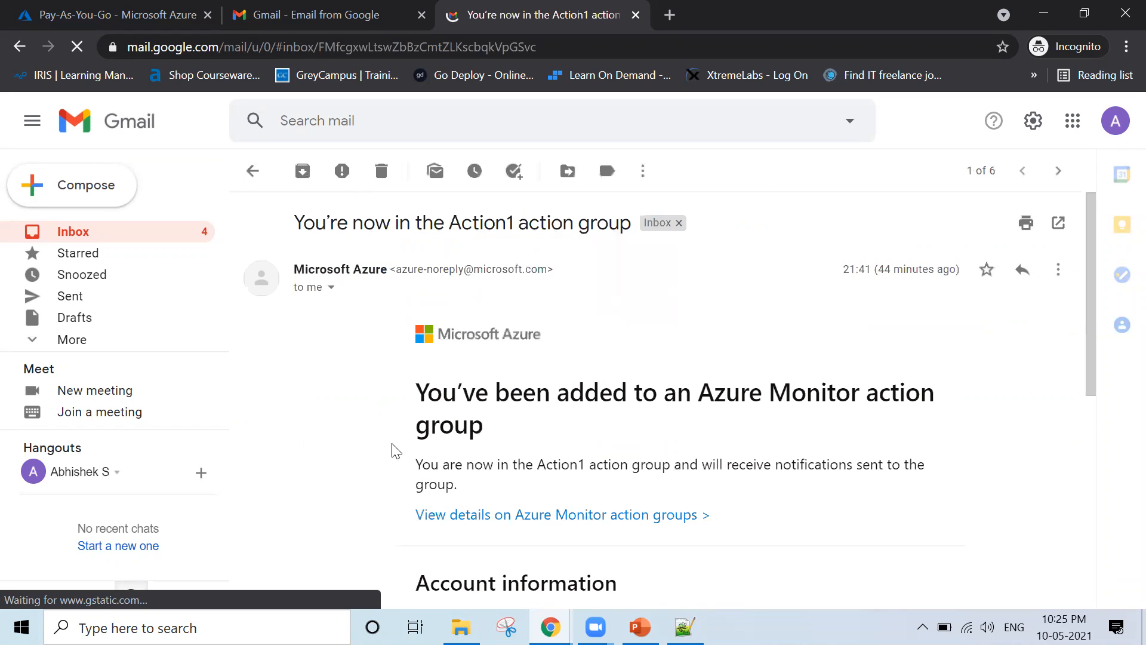
pyautogui.scroll(-4, 394, 451)
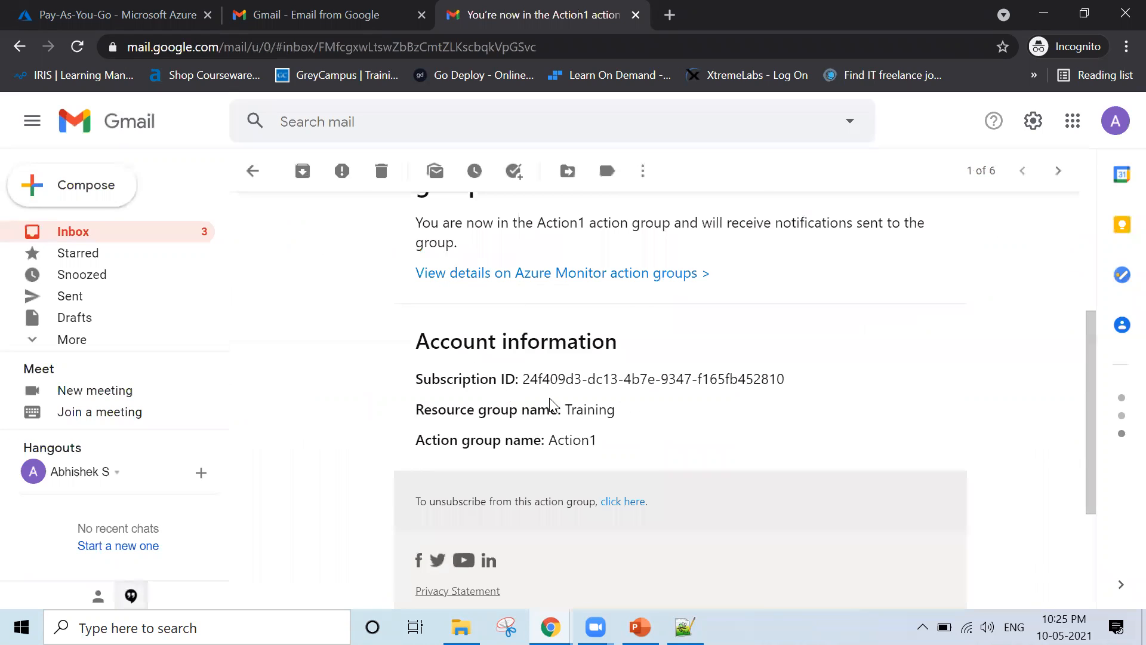
pyautogui.moveTo(617, 411); pyautogui.dragTo(576, 410)
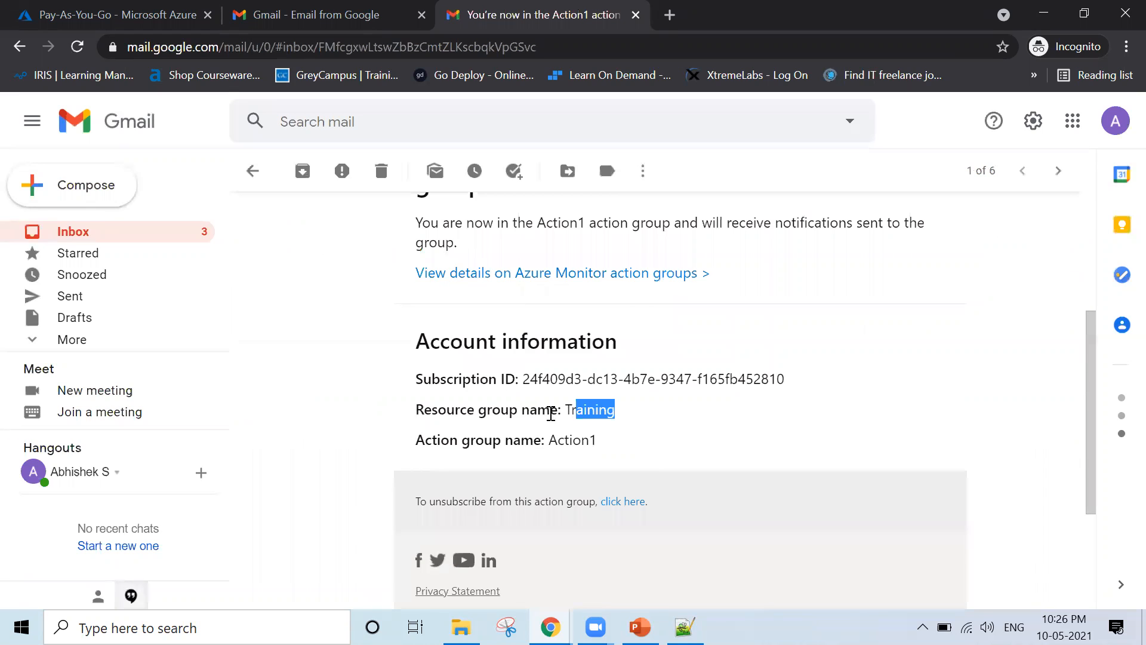
pyautogui.click(562, 450)
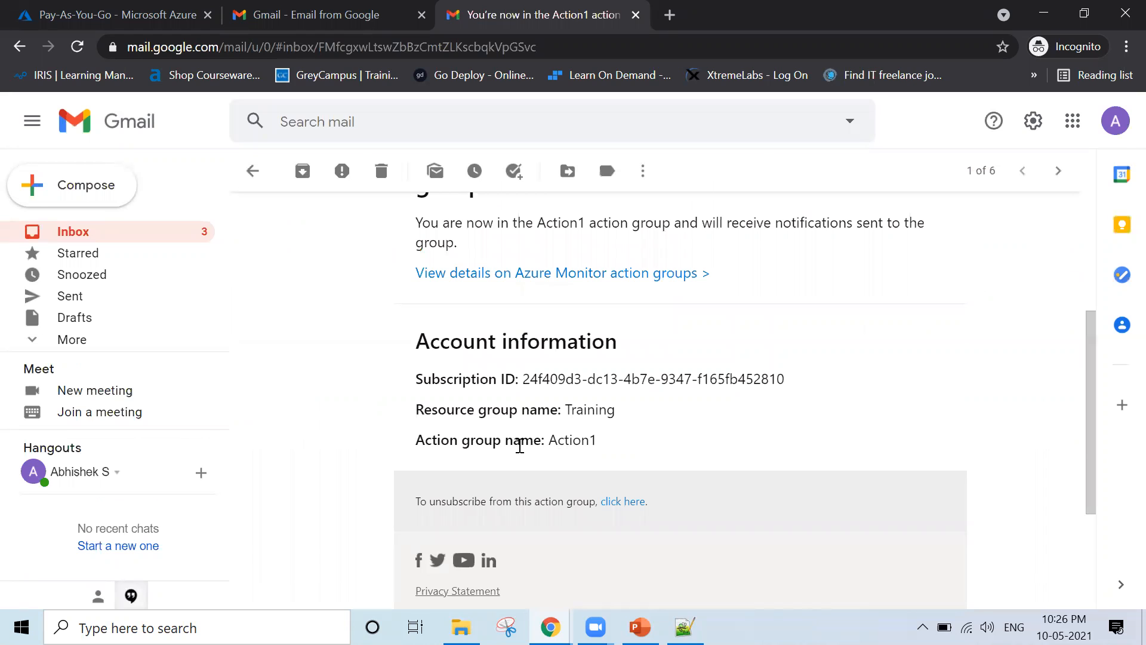
pyautogui.scroll(2, 520, 446)
pyautogui.scroll(1, 462, 382)
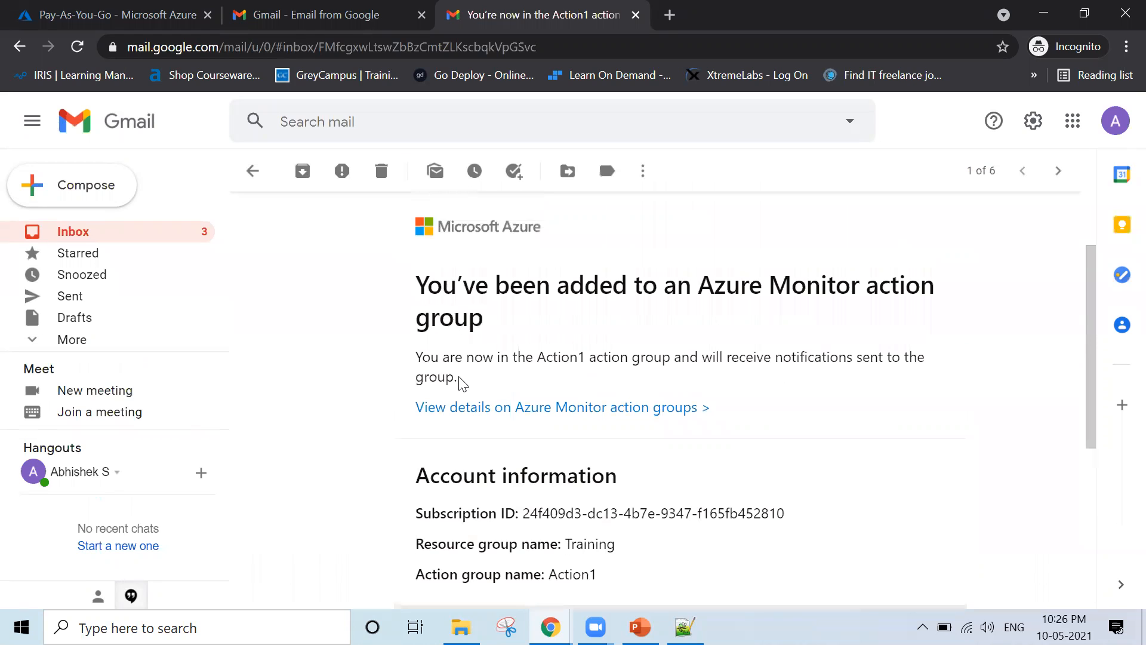
pyautogui.moveTo(457, 379); pyautogui.dragTo(411, 350)
pyautogui.click(412, 349)
pyautogui.scroll(1, 411, 349)
pyautogui.scroll(3, 412, 349)
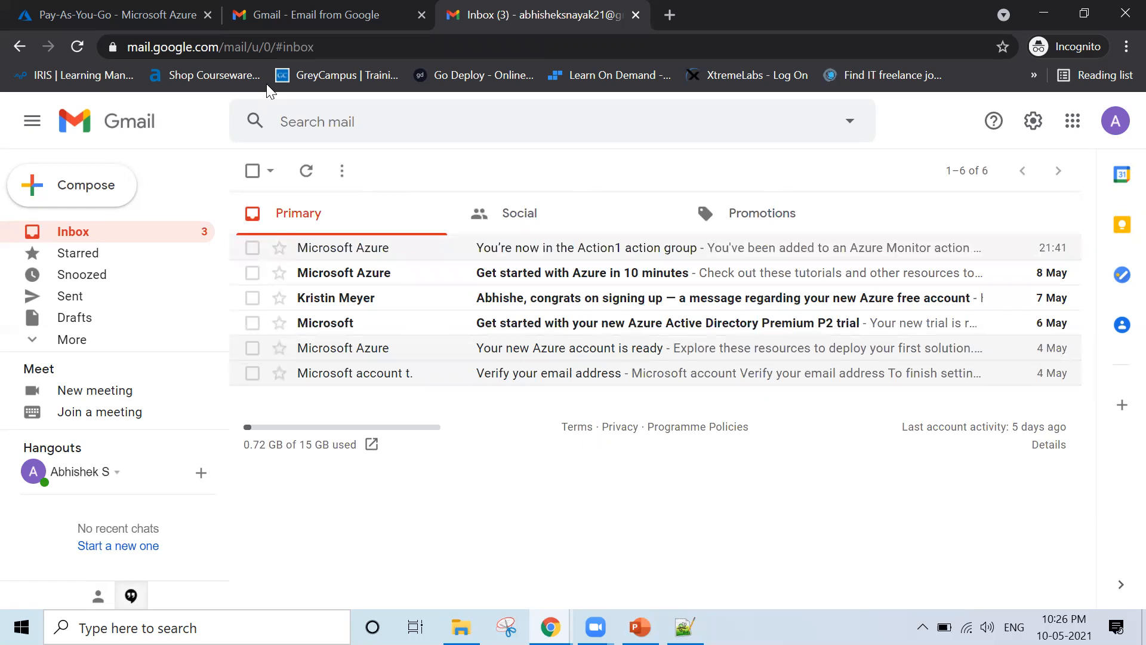
pyautogui.hotkey('ctrl', 'w')
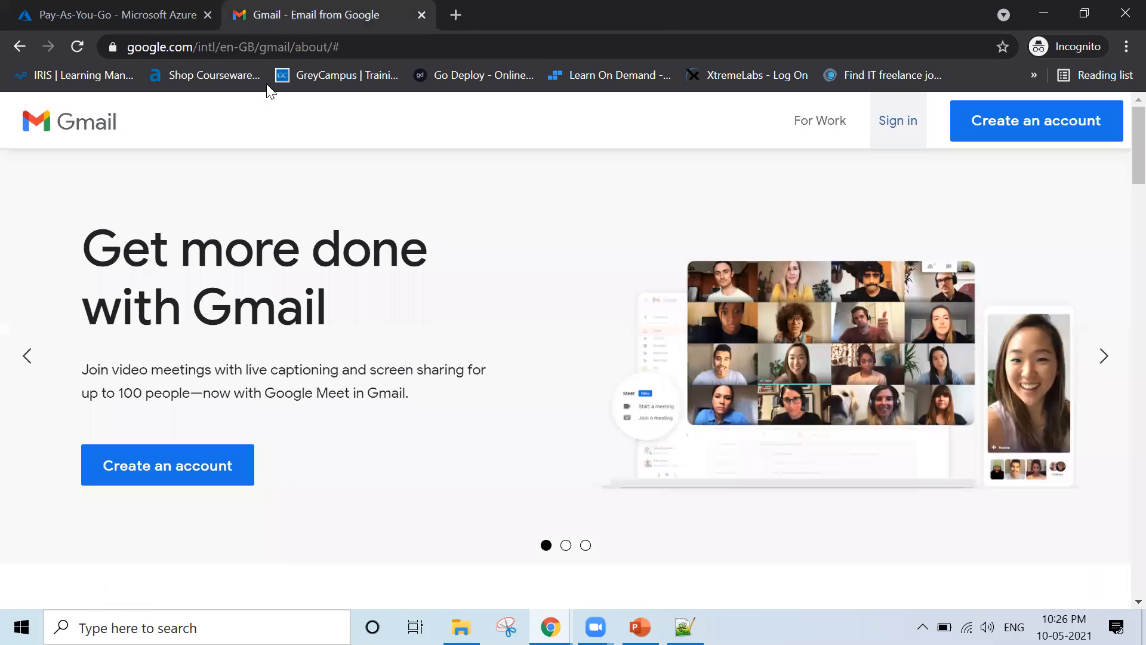
pyautogui.hotkey('ctrl', 'w')
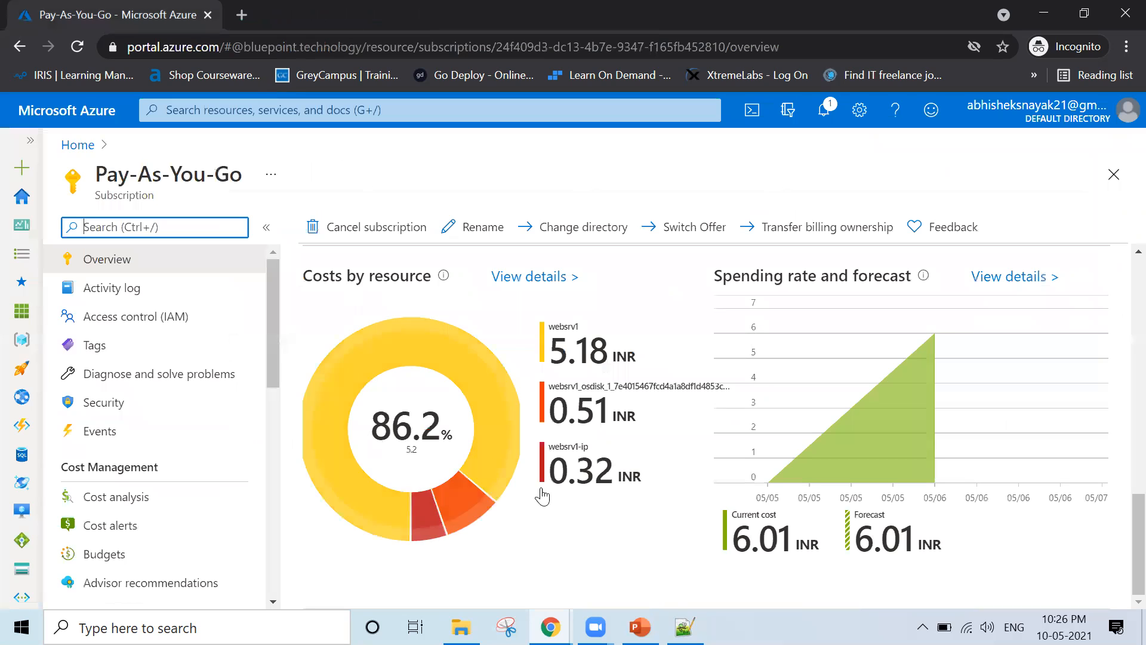
# Switch from Chrome to the PowerPoint deck showing slide 21, Demonstration – Azure Policy
pyautogui.hotkey('alt', 'Tab')
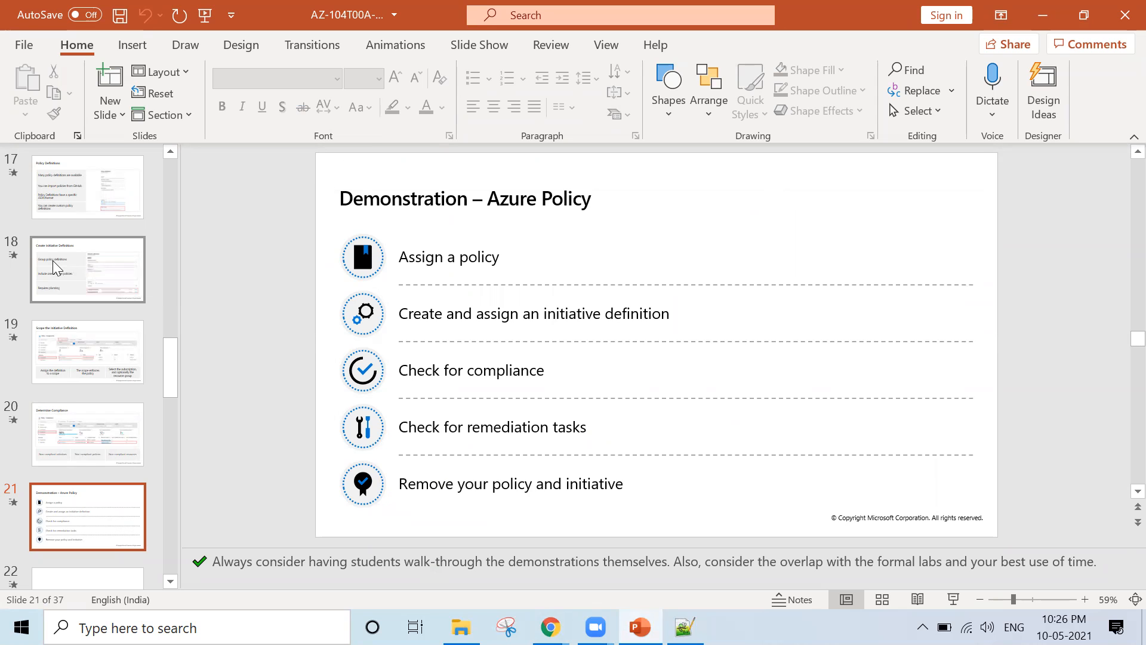
# Present the deck from slide 21 and advance to the Lesson 03: Role-Based Access Control slide
pyautogui.hotkey('shift', 'F5')
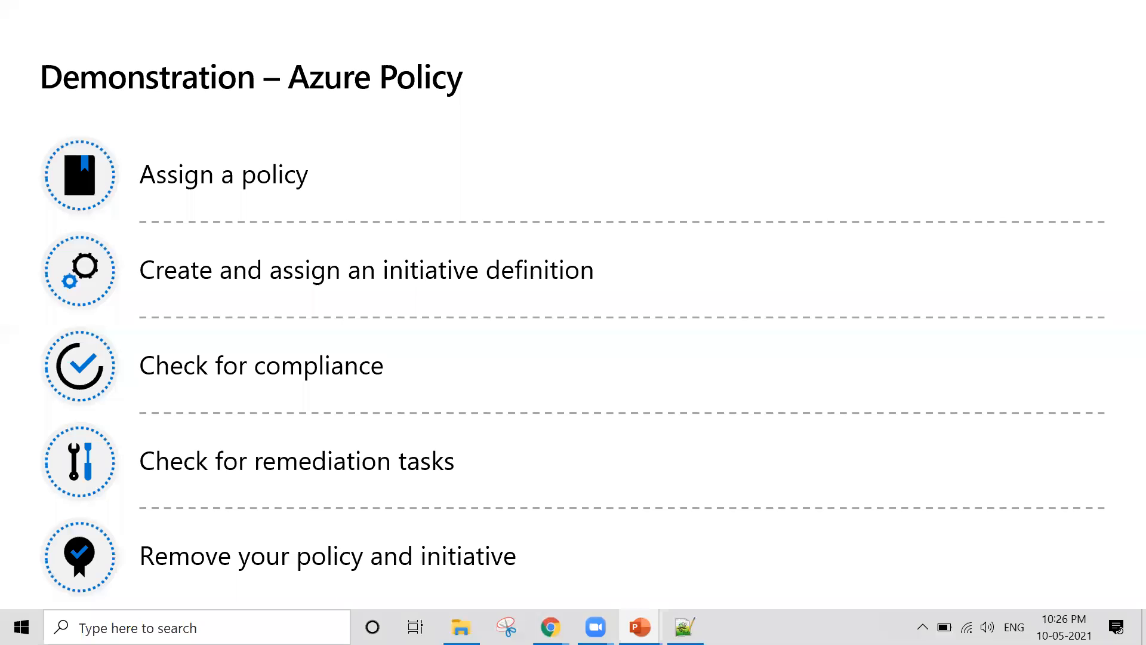
pyautogui.click(707, 386)
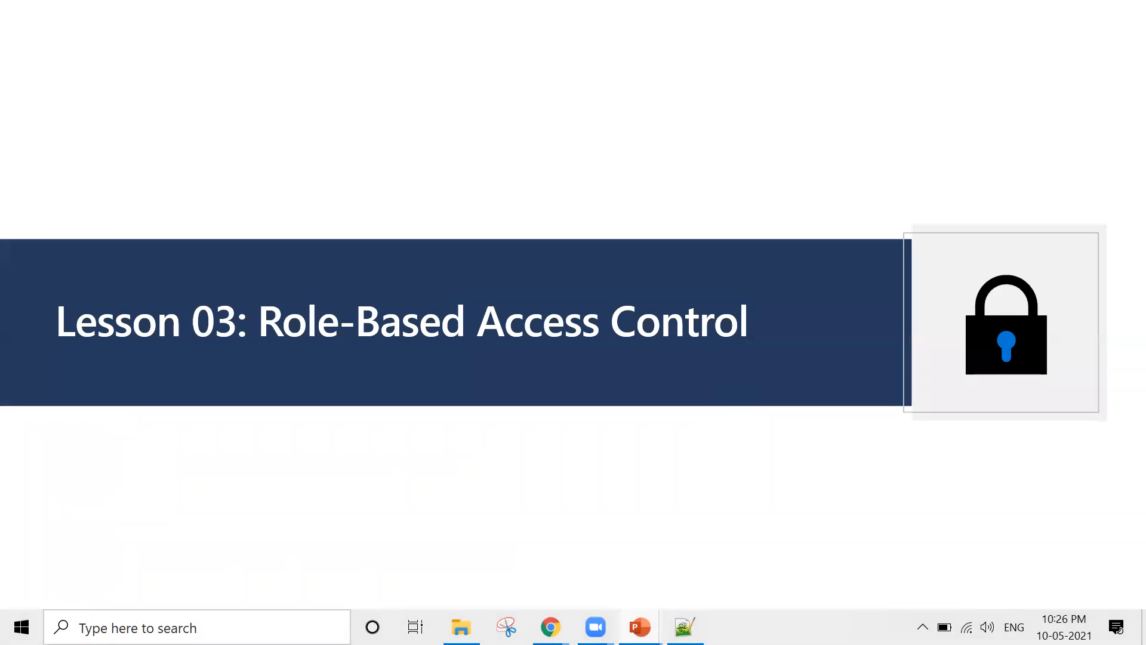
pyautogui.press('Left')
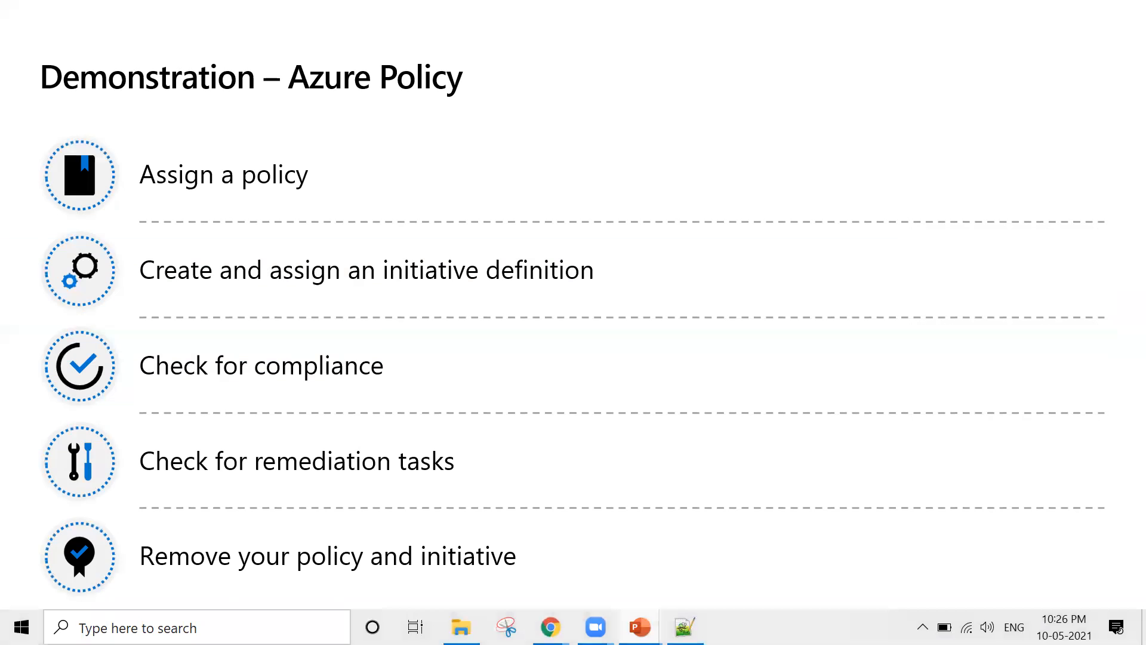
pyautogui.press('Right')
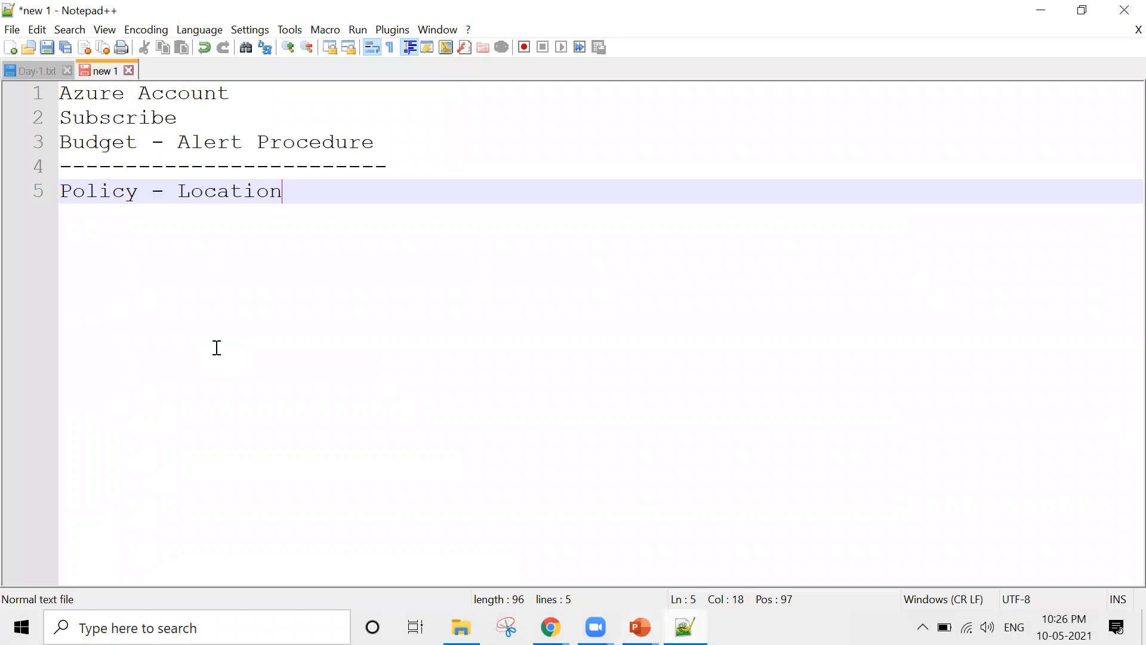
# Change 'Subscribe' on line 2 of the notes to 'Subscription'
pyautogui.click(206, 121)
pyautogui.press('BackSpace')
pyautogui.write('tion')
# Add a dashed divider below 'Policy - Location' and a 'User Administrator:' heading under it
pyautogui.click(327, 200)
pyautogui.press('Return')
pyautogui.press('Return')
pyautogui.write('---')
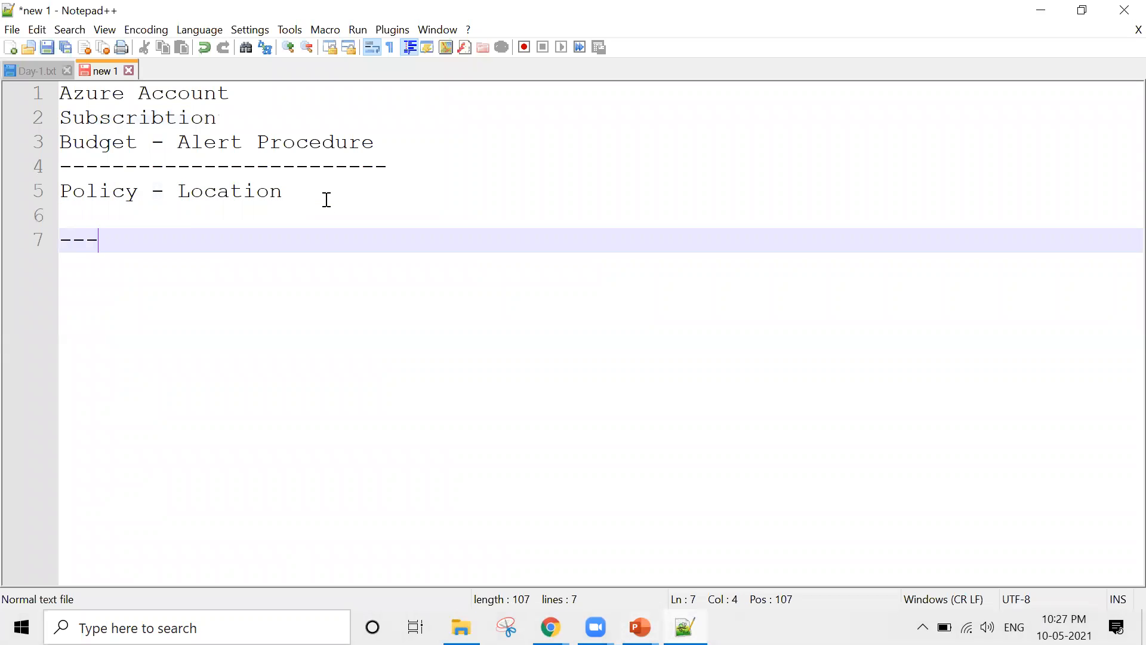
pyautogui.write('------------------------------------------------------')
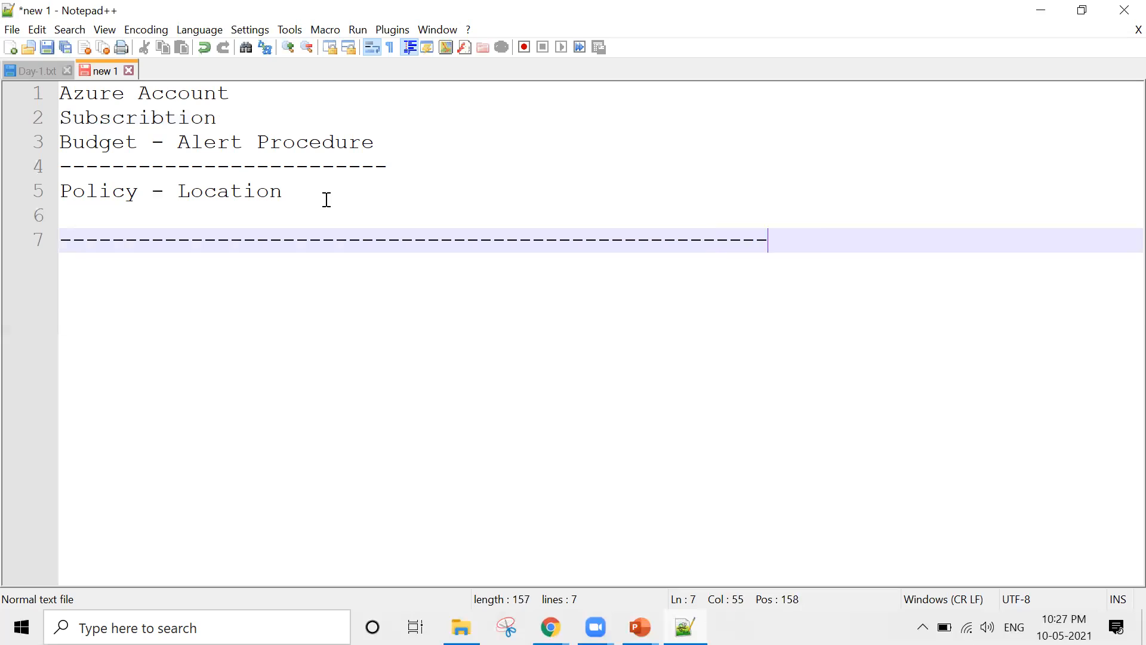
pyautogui.write('---------------------')
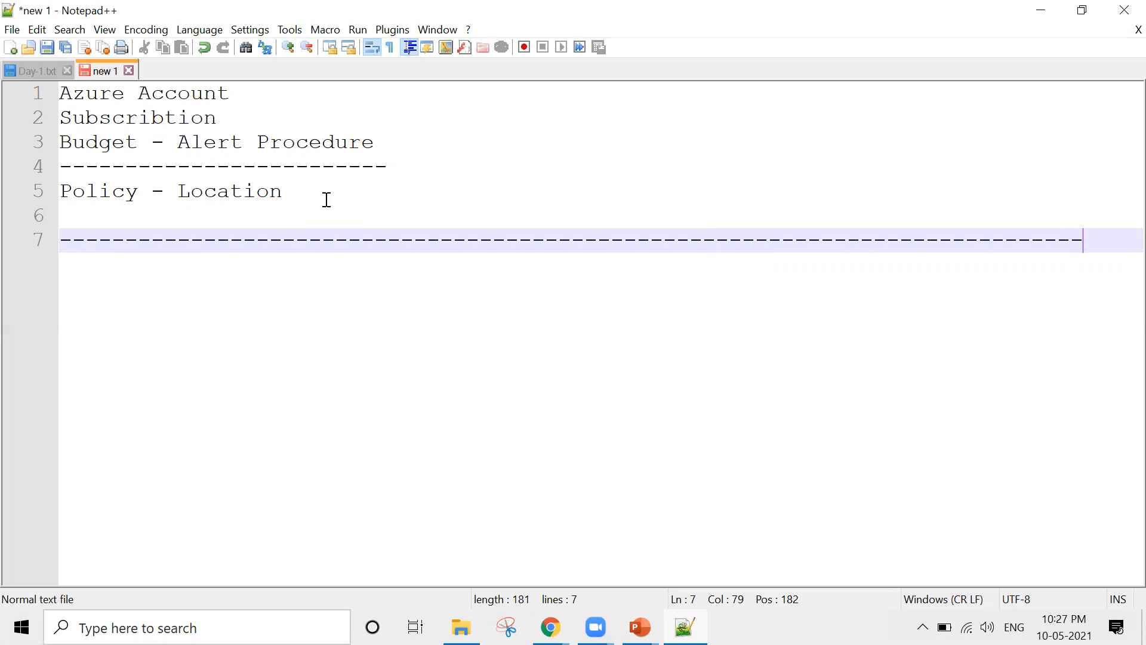
pyautogui.press('Return')
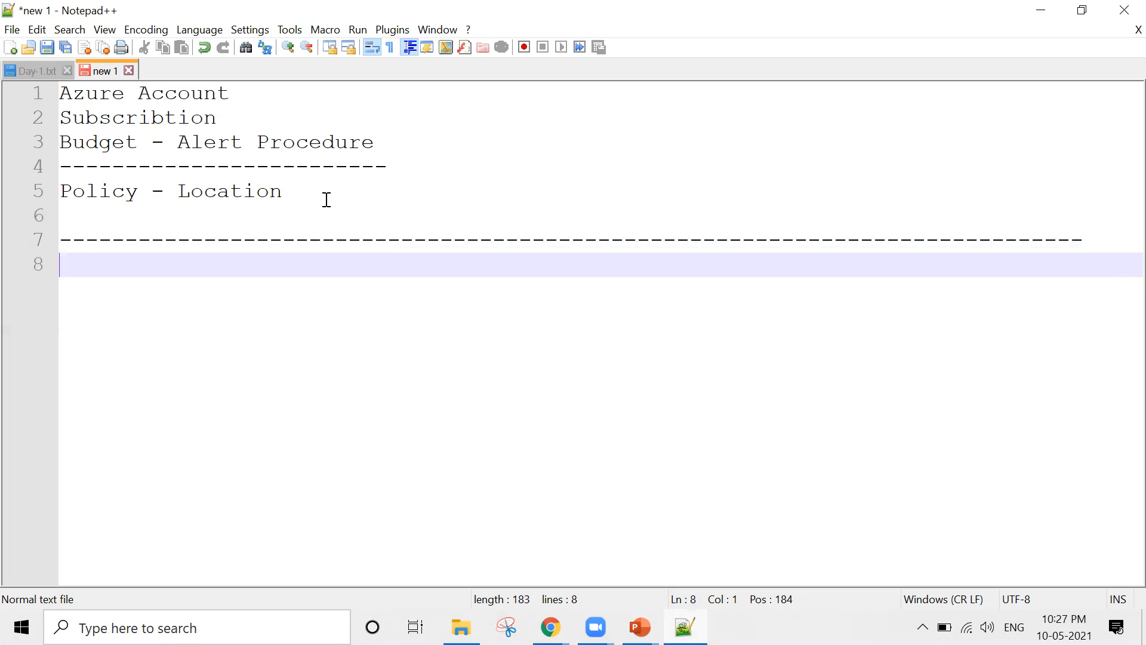
pyautogui.write('User Administrator:')
pyautogui.press('BackSpace')
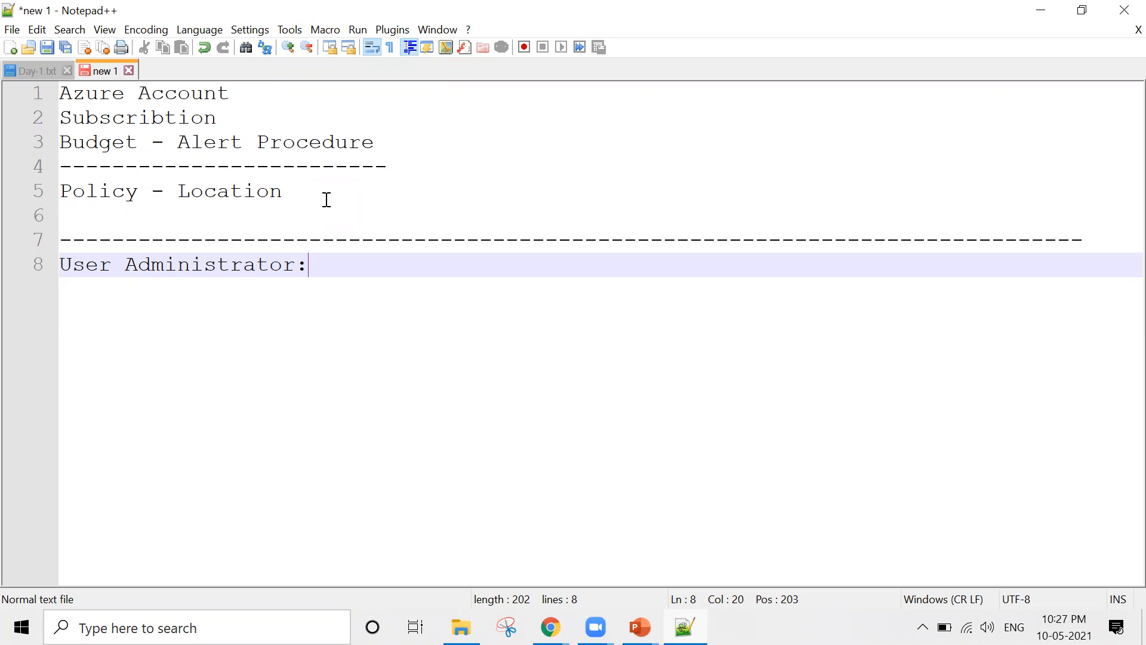
# Add a 'Virtual Machine Administrator:' line below 'User Administrator:'
pyautogui.moveTo(309, 266); pyautogui.dragTo(67, 281)
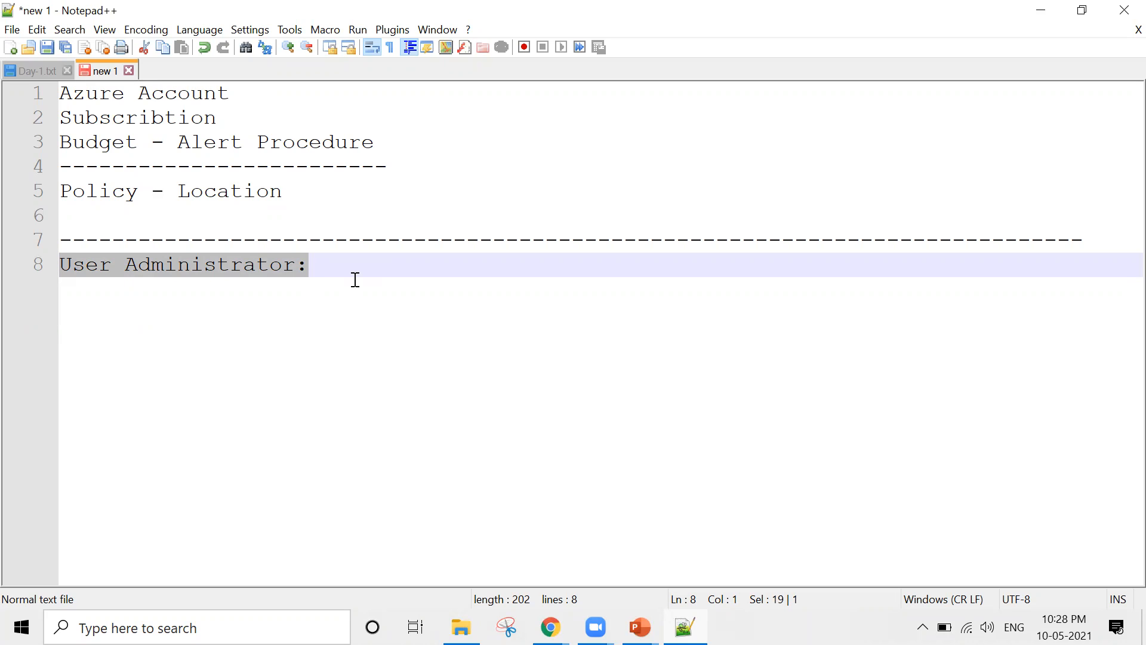
pyautogui.press('End')
pyautogui.press('Return')
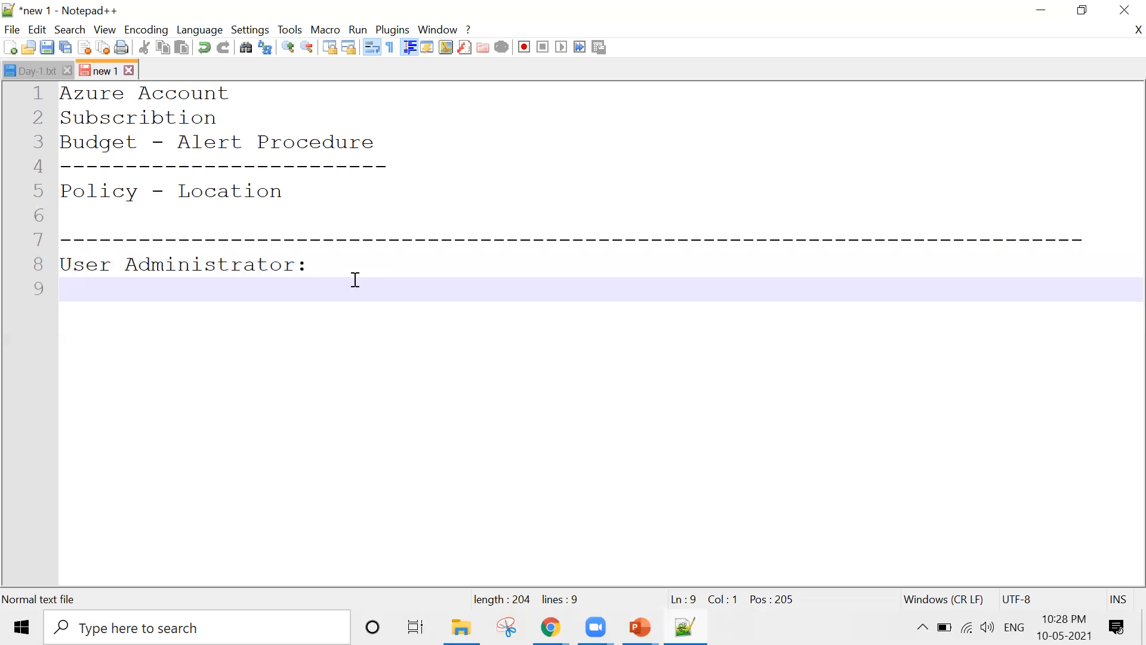
pyautogui.write('VM')
pyautogui.press('BackSpace')
pyautogui.press('BackSpace')
pyautogui.write('irtual Machine ')
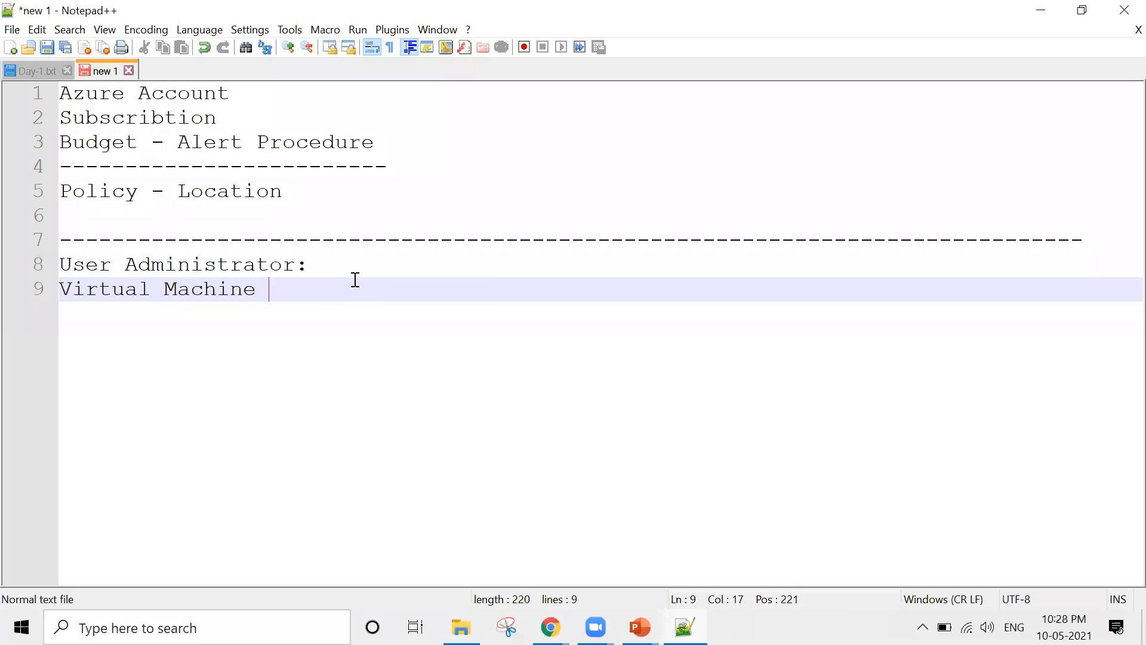
pyautogui.write('Admini')
pyautogui.press('Return')
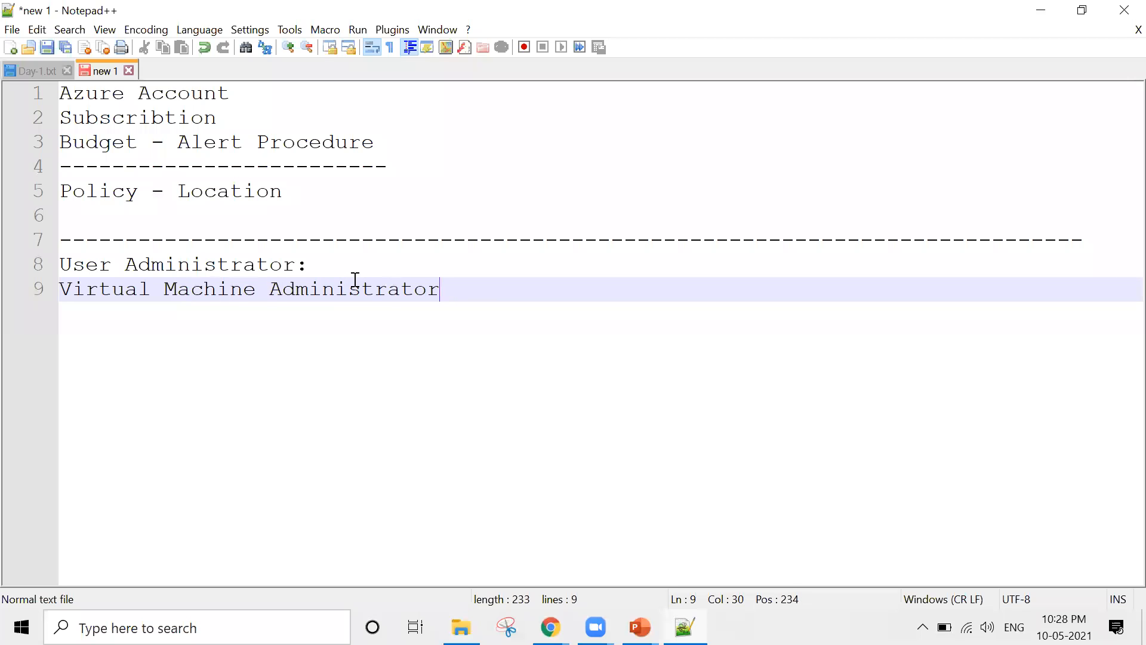
pyautogui.press('BackSpace')
pyautogui.write(':')
# Add 'Network' and 'Storage' role lines beneath it
pyautogui.press('Return')
pyautogui.write('Network')
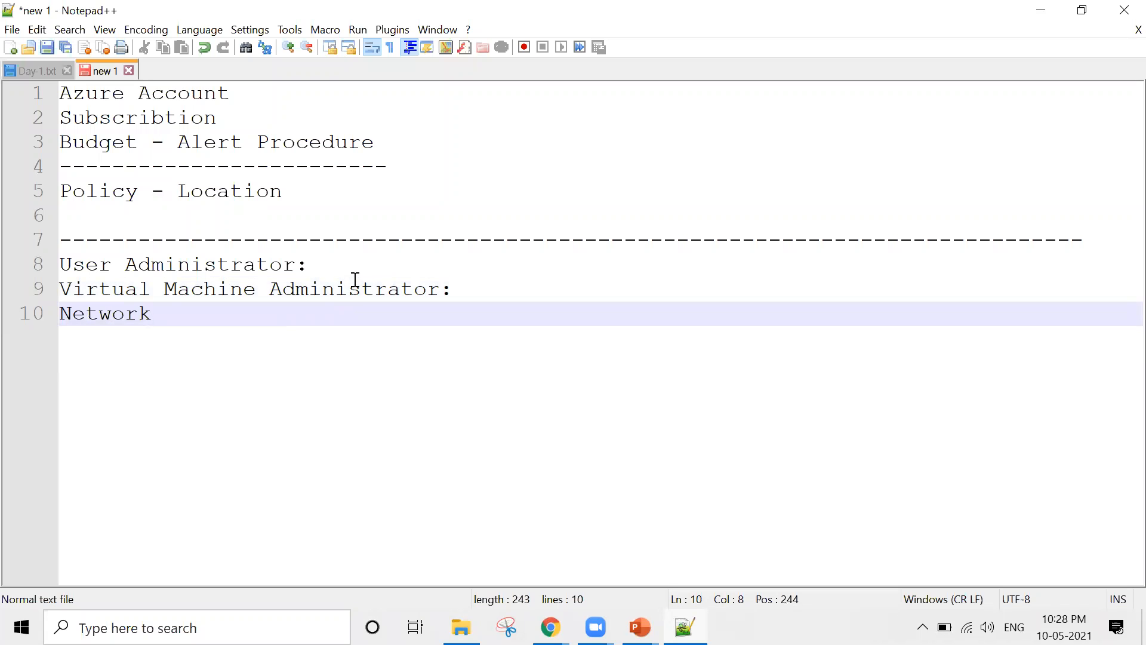
pyautogui.press('Return')
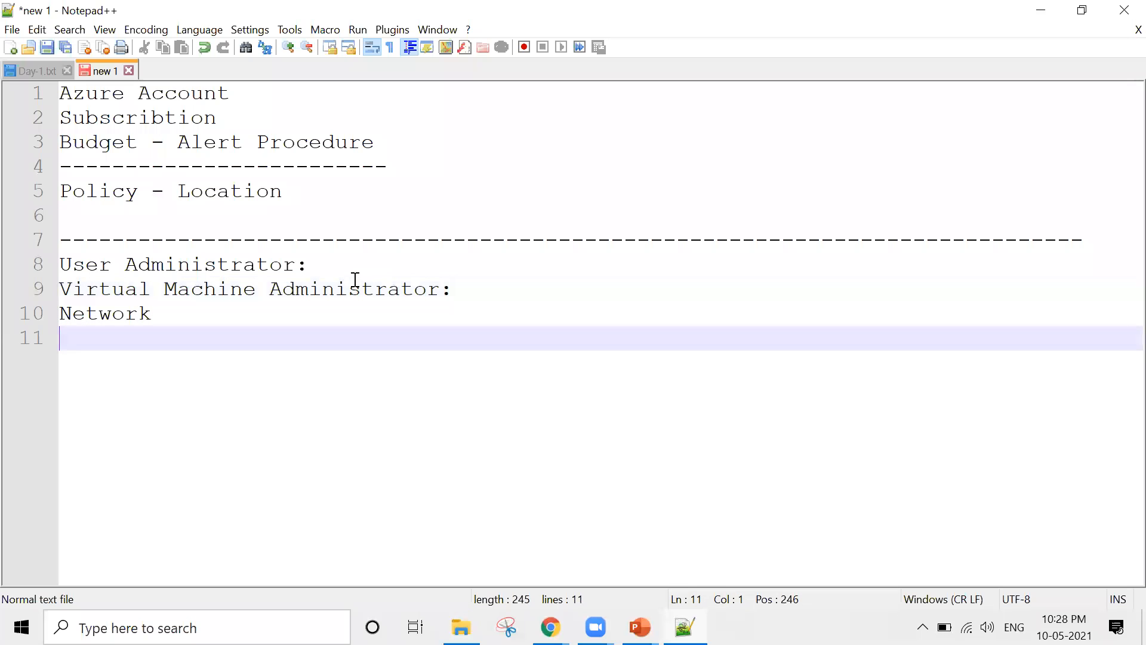
pyautogui.write('Storage')
pyautogui.press('Return')
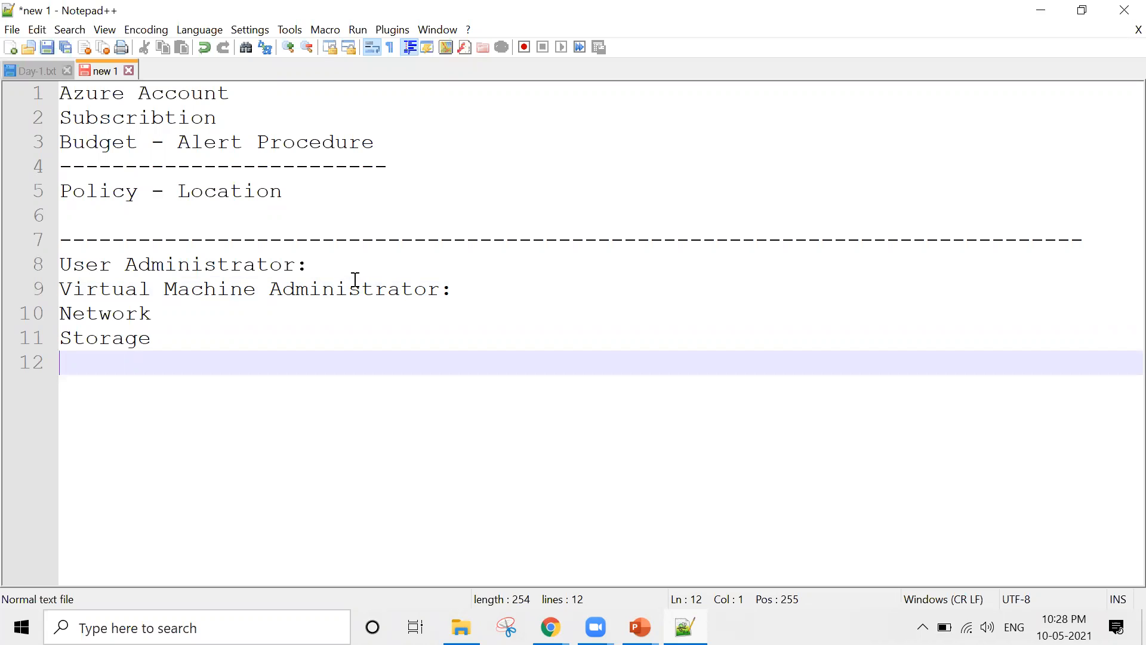
pyautogui.press('BackSpace')
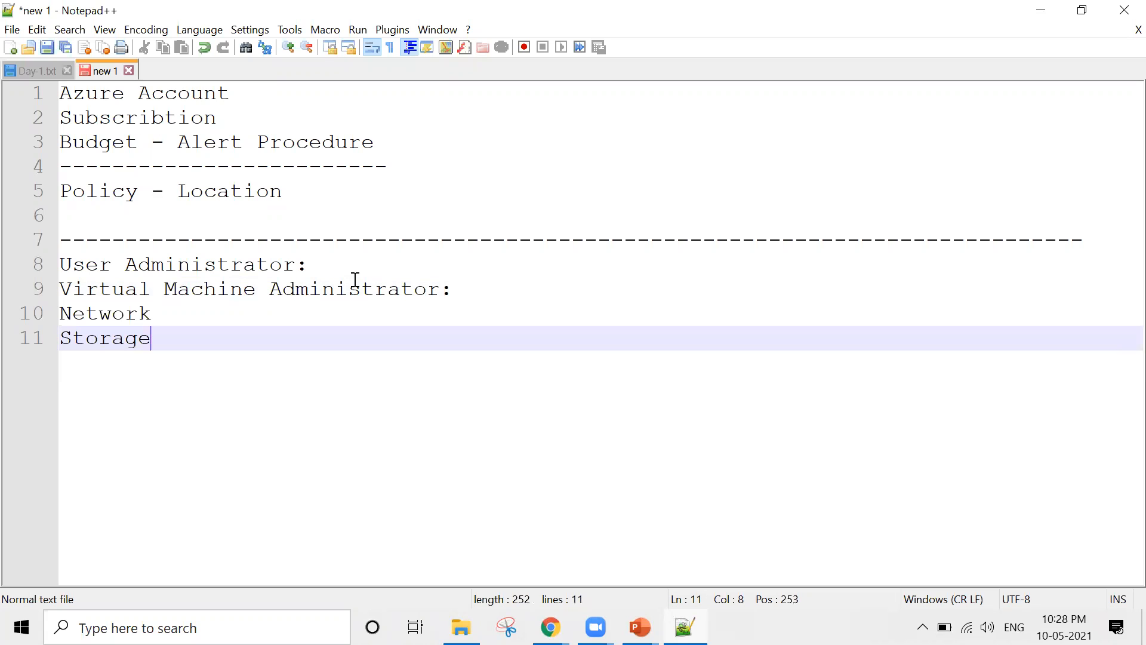
# Select and delete role lines 8–11, then dismiss the save dialog without saving
pyautogui.hotkey('shift', 'Up')
pyautogui.hotkey('shift', 'Up')
pyautogui.hotkey('shift', 'Up')
pyautogui.hotkey('shift', 'Left')
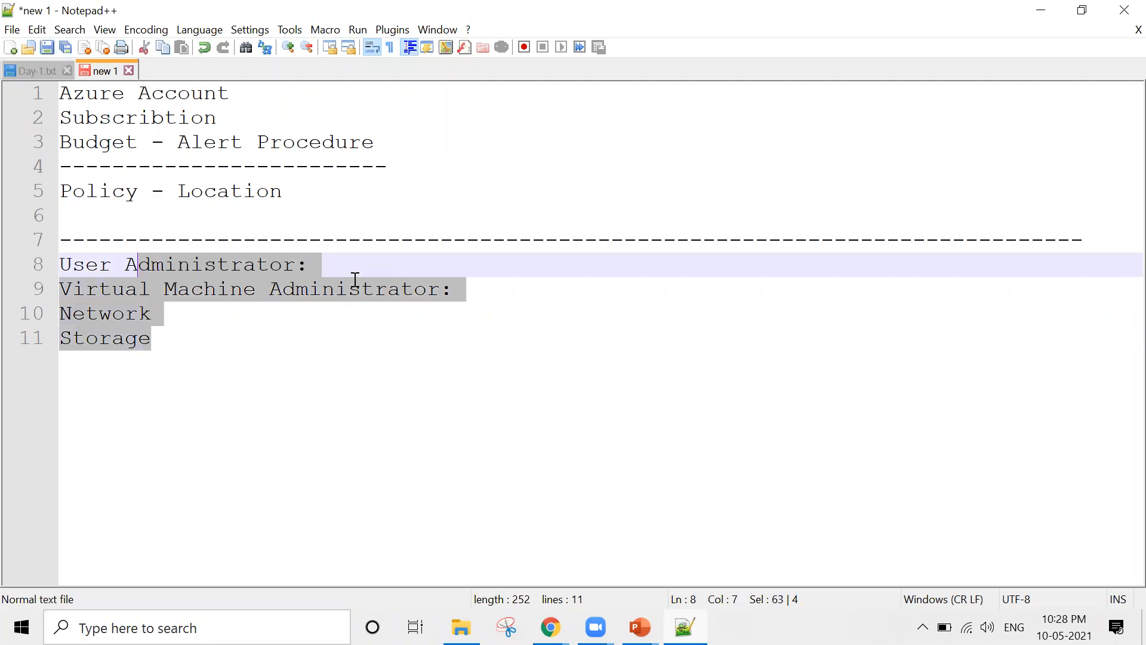
pyautogui.hotkey('shift', 'Left')
pyautogui.hotkey('shift', 'Left')
pyautogui.hotkey('shift', 'Left')
pyautogui.hotkey('shift', 'Left')
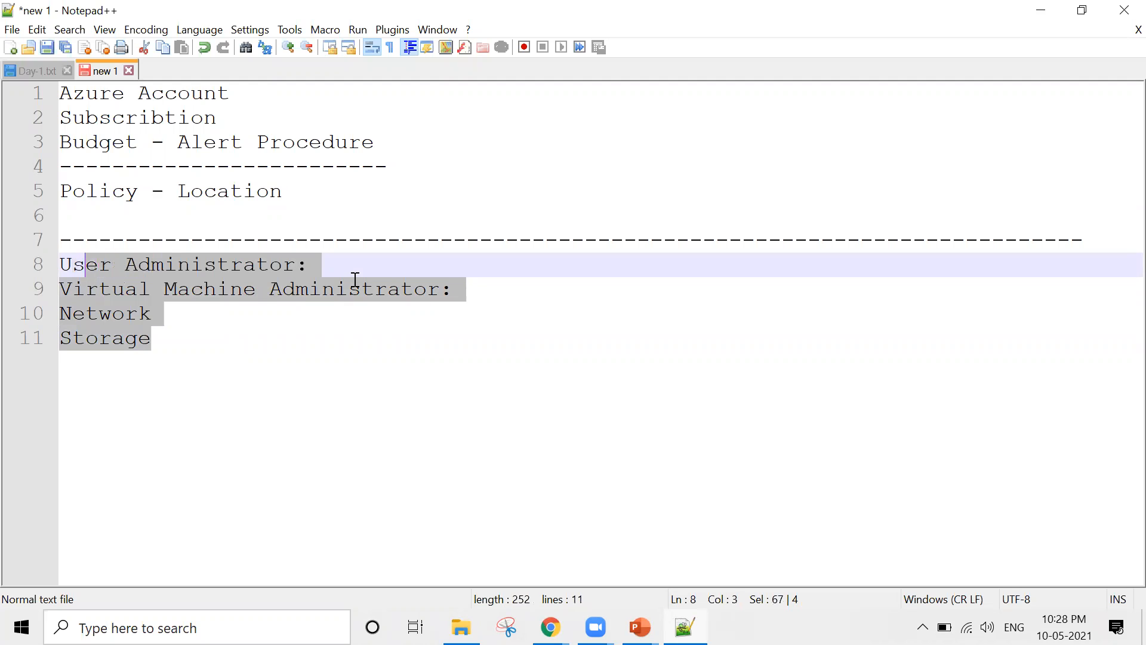
pyautogui.press('Down')
pyautogui.press('Down')
pyautogui.press('Down')
pyautogui.press('End')
pyautogui.press('Return')
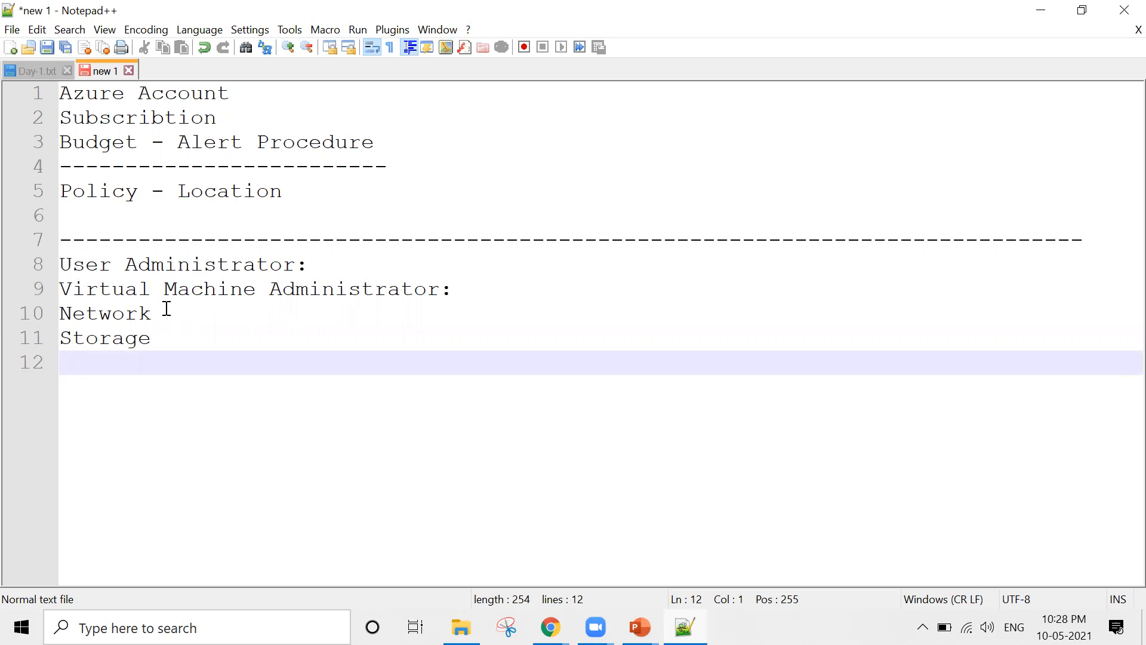
pyautogui.hotkey('shift', 'Up')
pyautogui.hotkey('shift', 'Up')
pyautogui.hotkey('shift', 'Up')
pyautogui.hotkey('shift', 'Up')
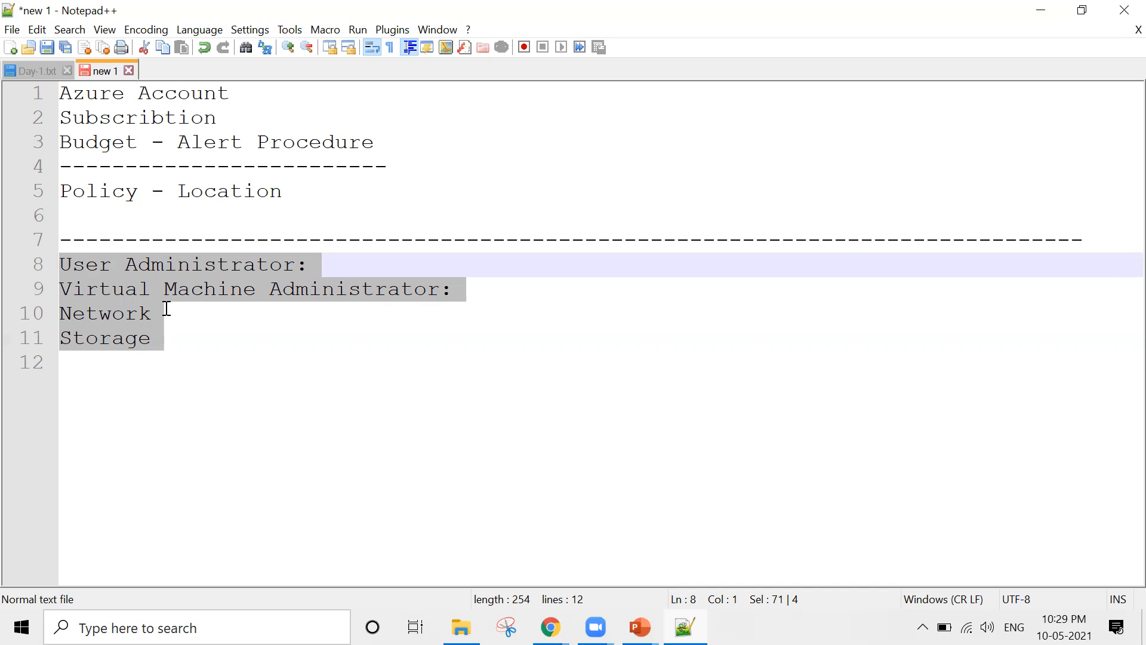
pyautogui.press('Delete')
pyautogui.hotkey('ctrl', 's')
pyautogui.press('Escape')
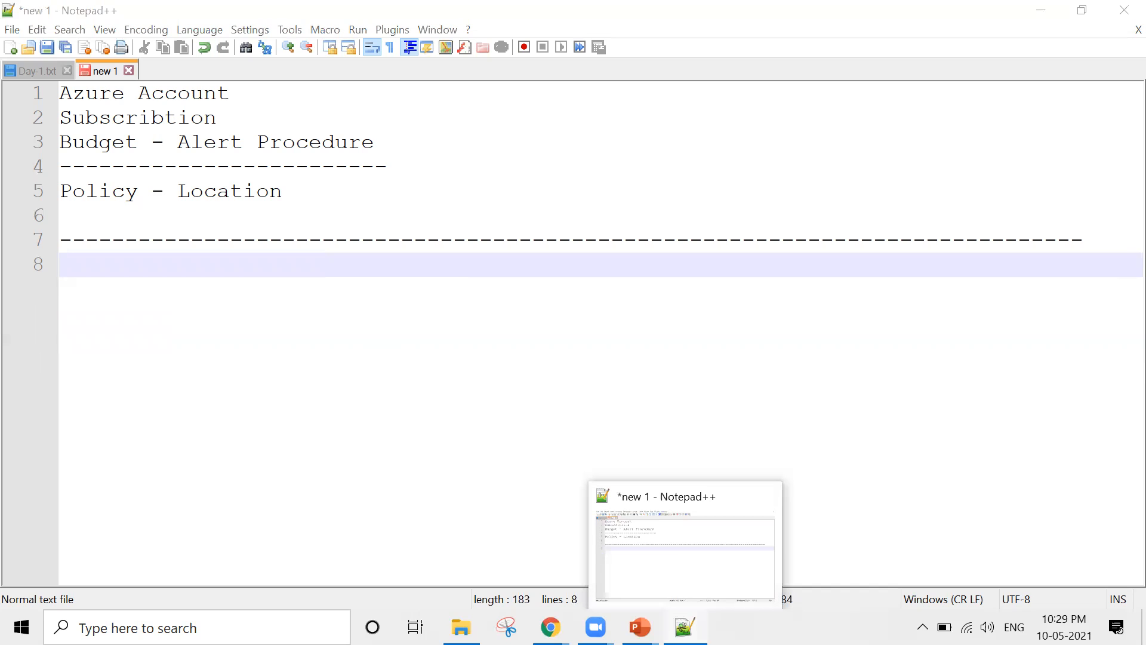
# Advance the slide show to slide 23, Role-Based Access Control Overview, exit it, and return to the Azure subscription page
pyautogui.click(685, 627)
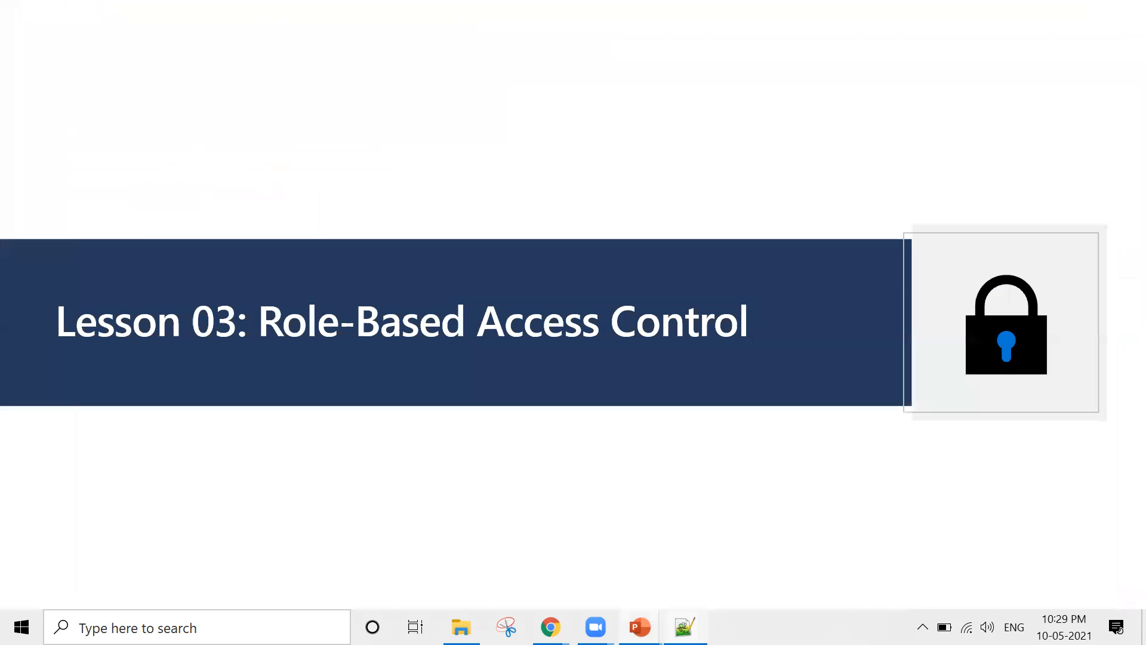
pyautogui.click(548, 271)
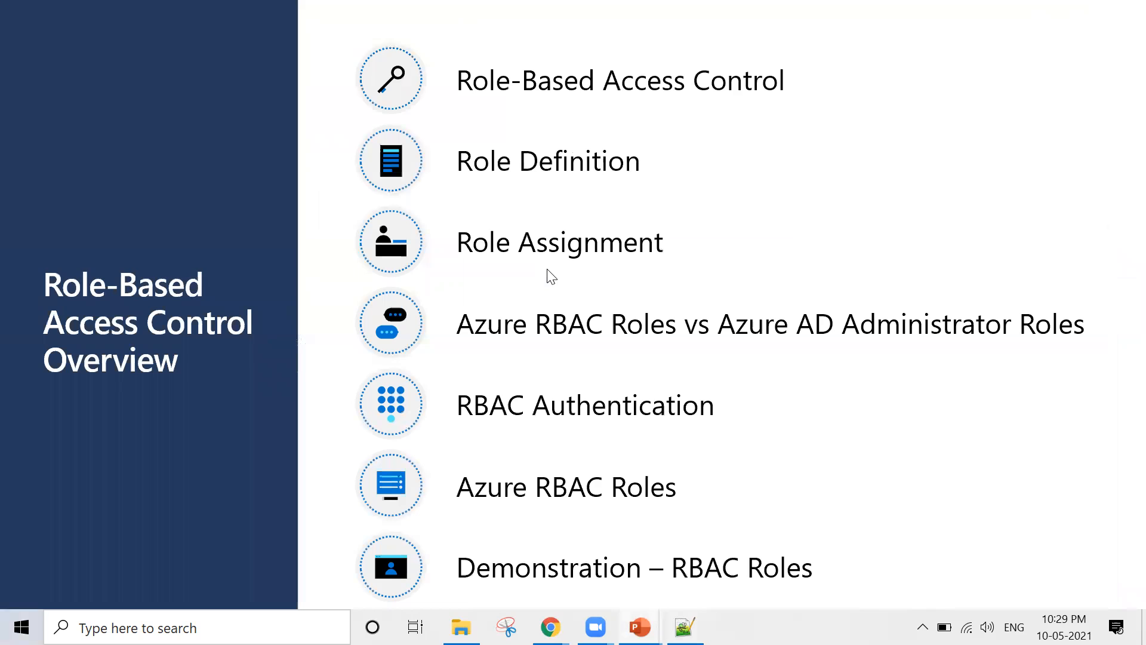
pyautogui.press('Escape')
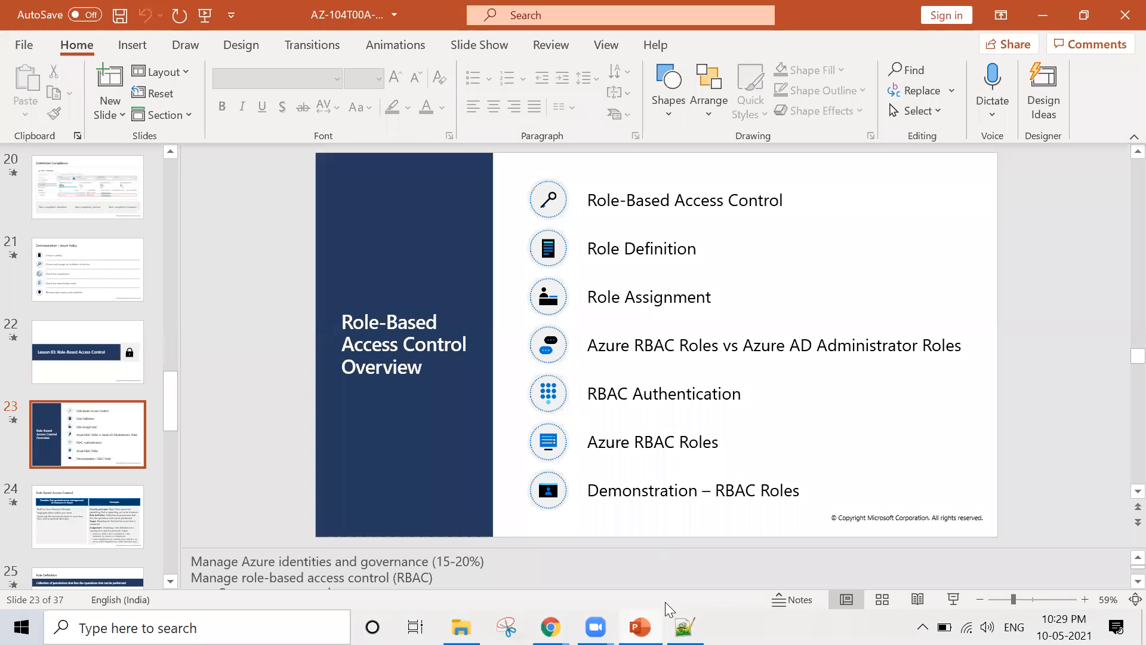
pyautogui.click(550, 626)
pyautogui.click(624, 454)
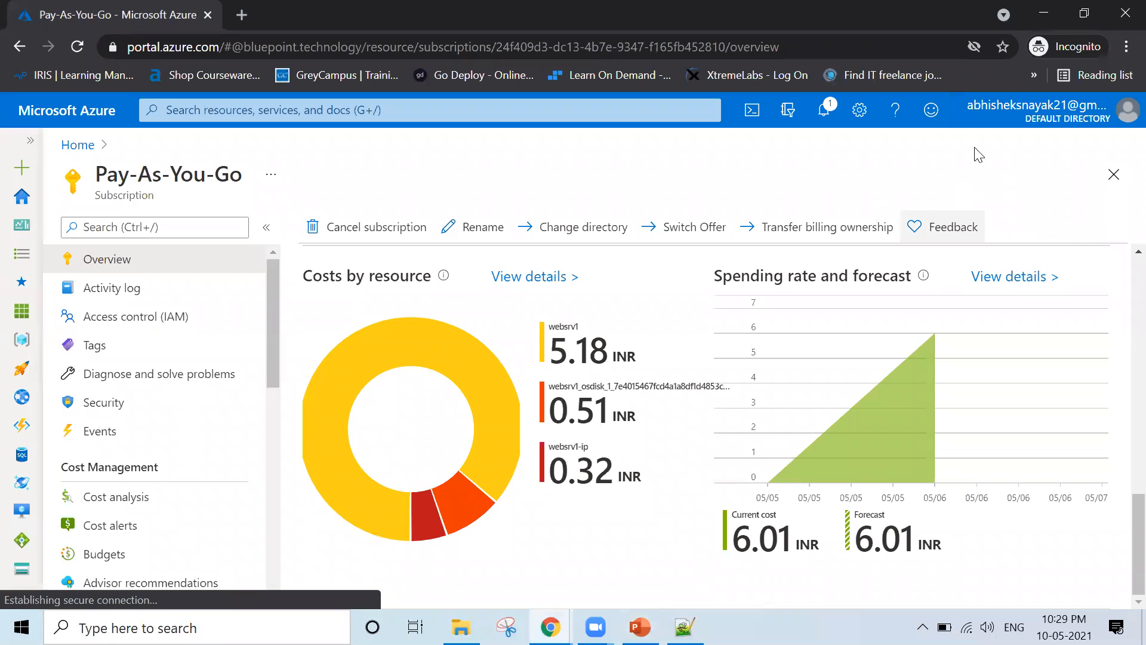
# Sign out of the Azure portal and close the incognito window
pyautogui.click(1125, 111)
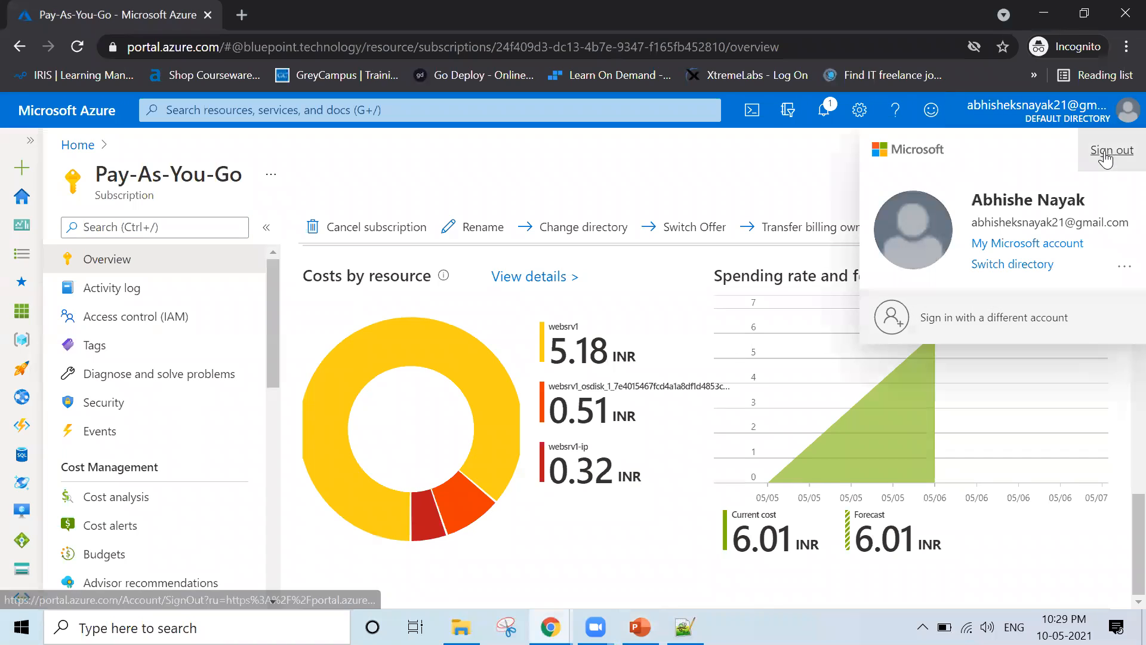
pyautogui.click(1104, 154)
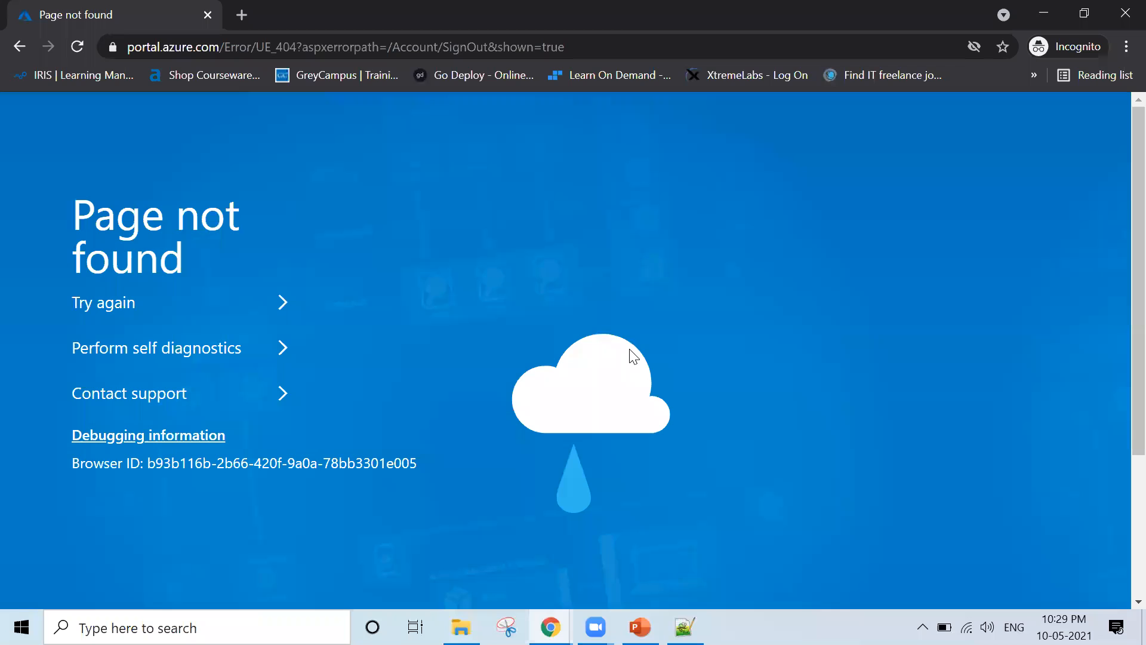
pyautogui.hotkey('alt', 'F4')
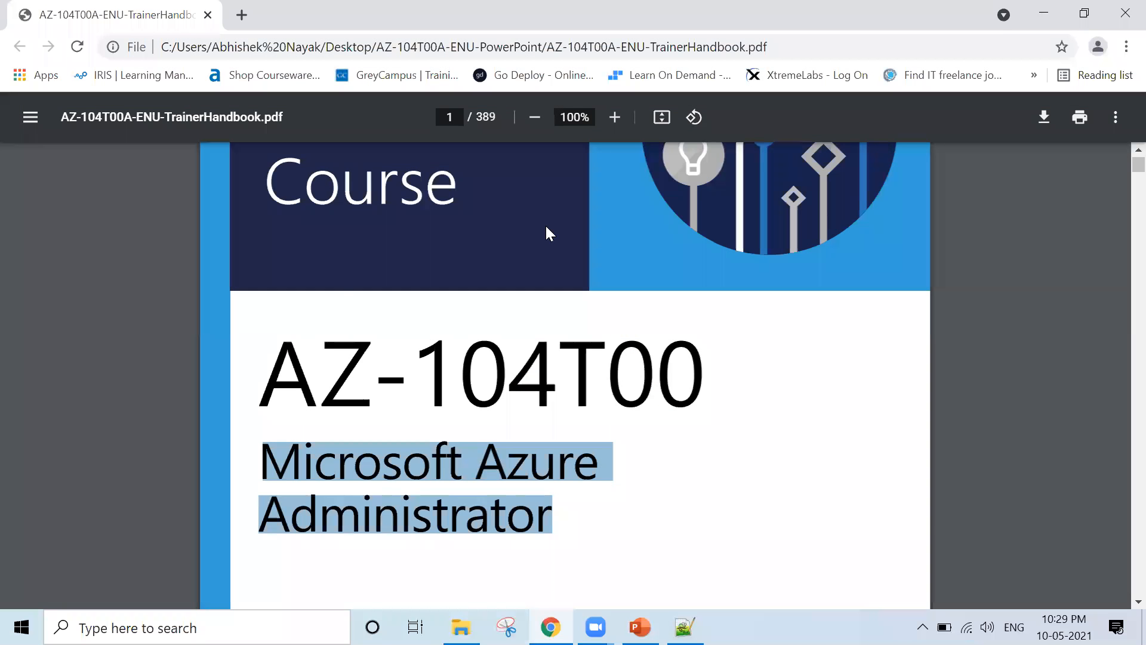